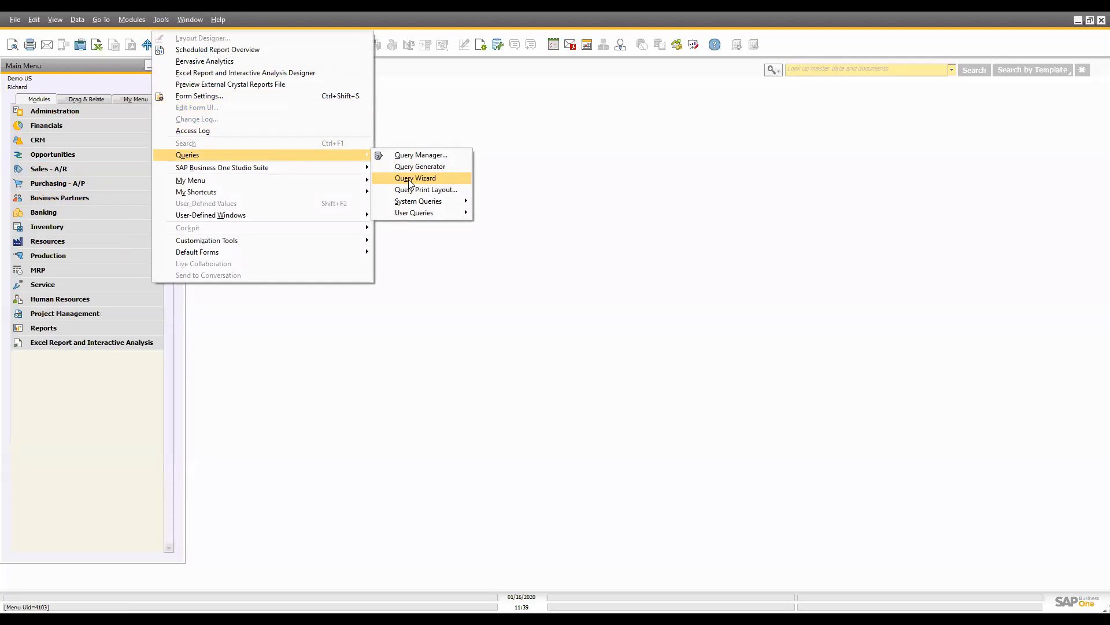
# Start a new query with the Query Wizard and proceed to the table selection
pyautogui.click(437, 178)
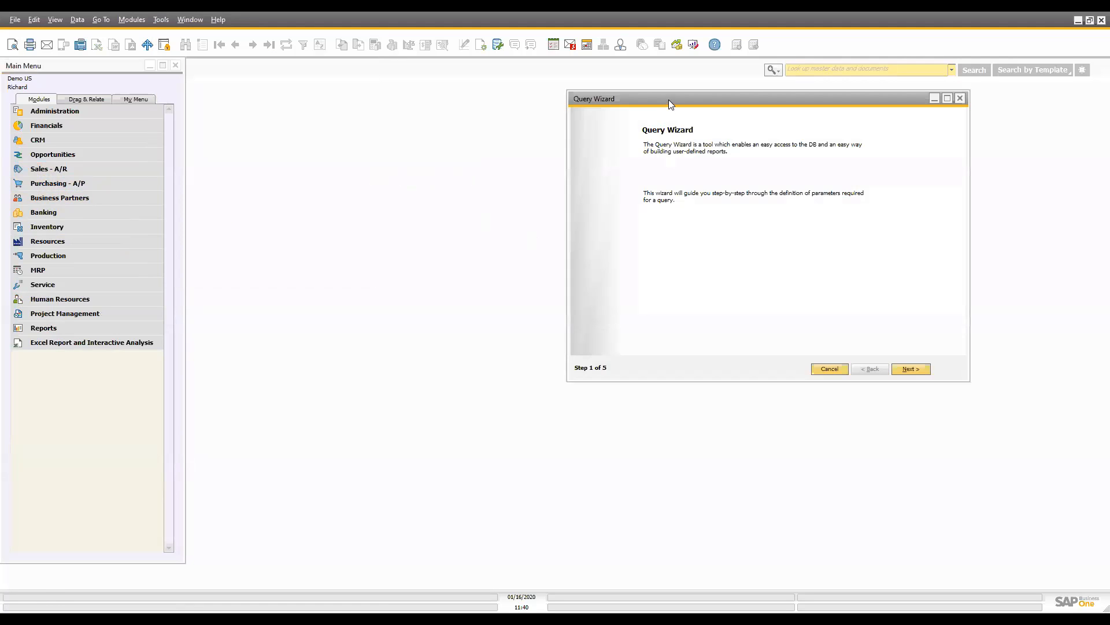
pyautogui.moveTo(655, 100); pyautogui.dragTo(270, 126)
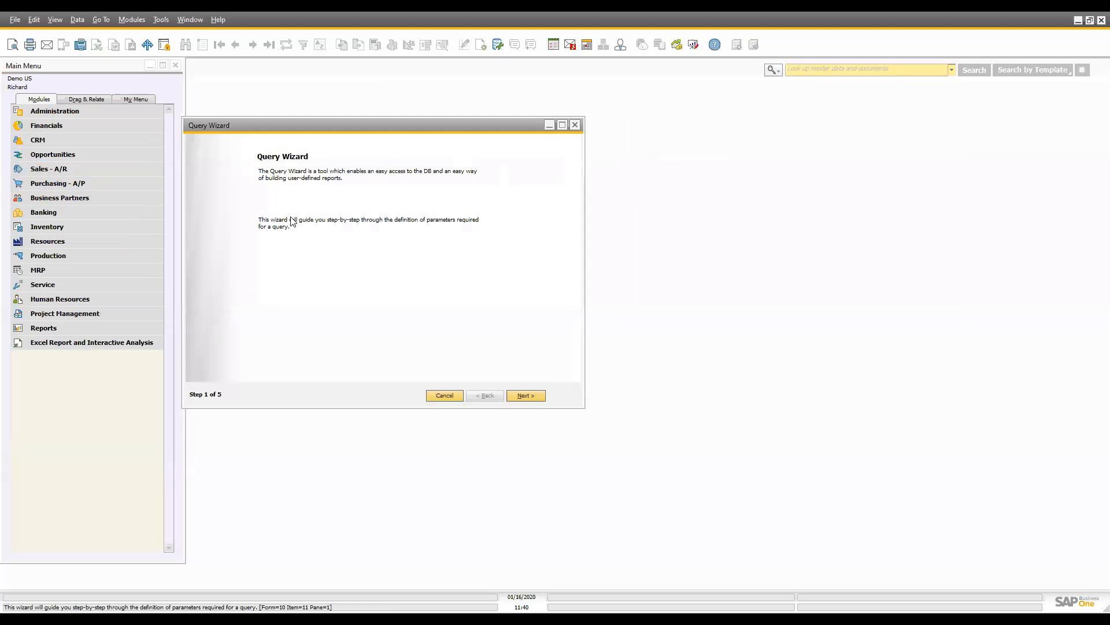
pyautogui.moveTo(350, 125); pyautogui.dragTo(395, 124)
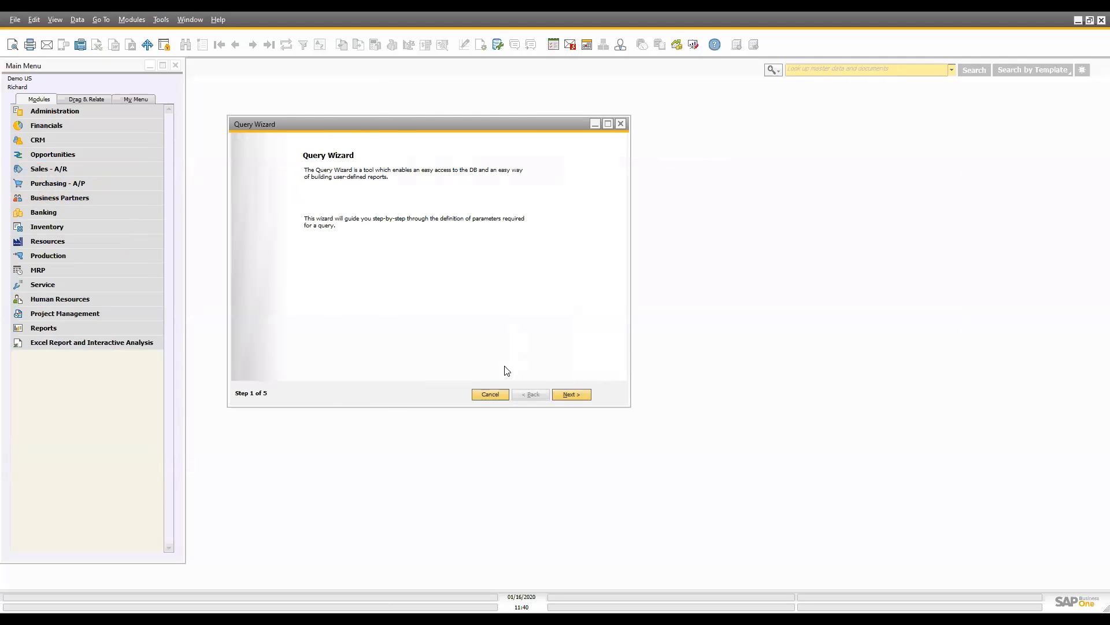
pyautogui.click(574, 394)
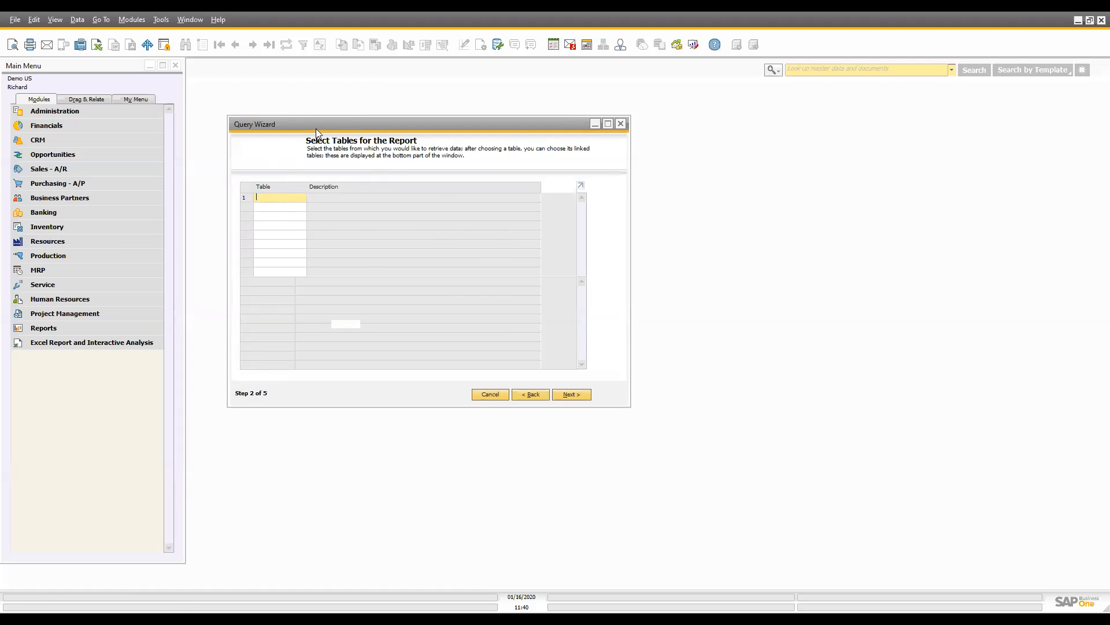
# Choose the ORDR (Sales Order) table for the report and proceed to the field selection
pyautogui.doubleClick(279, 201)
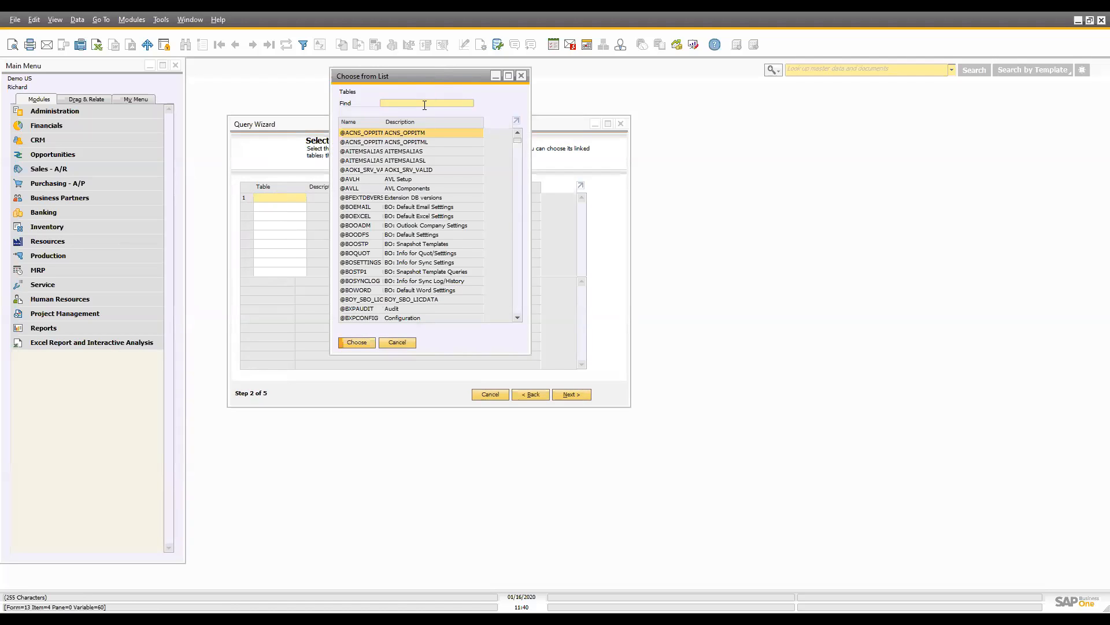
pyautogui.write('ordr')
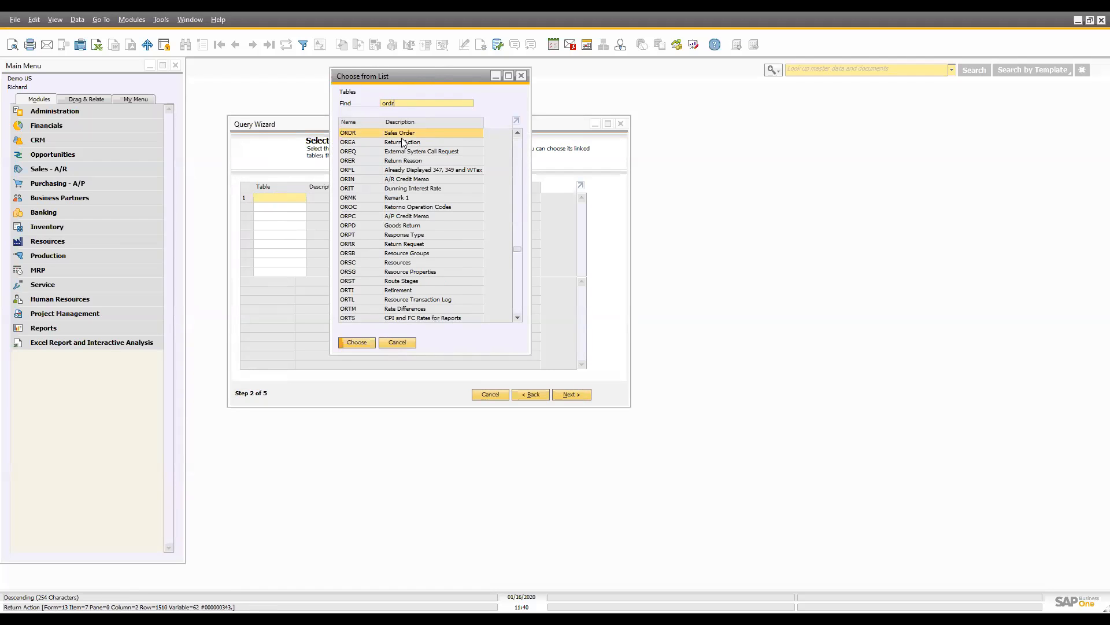
pyautogui.click(365, 344)
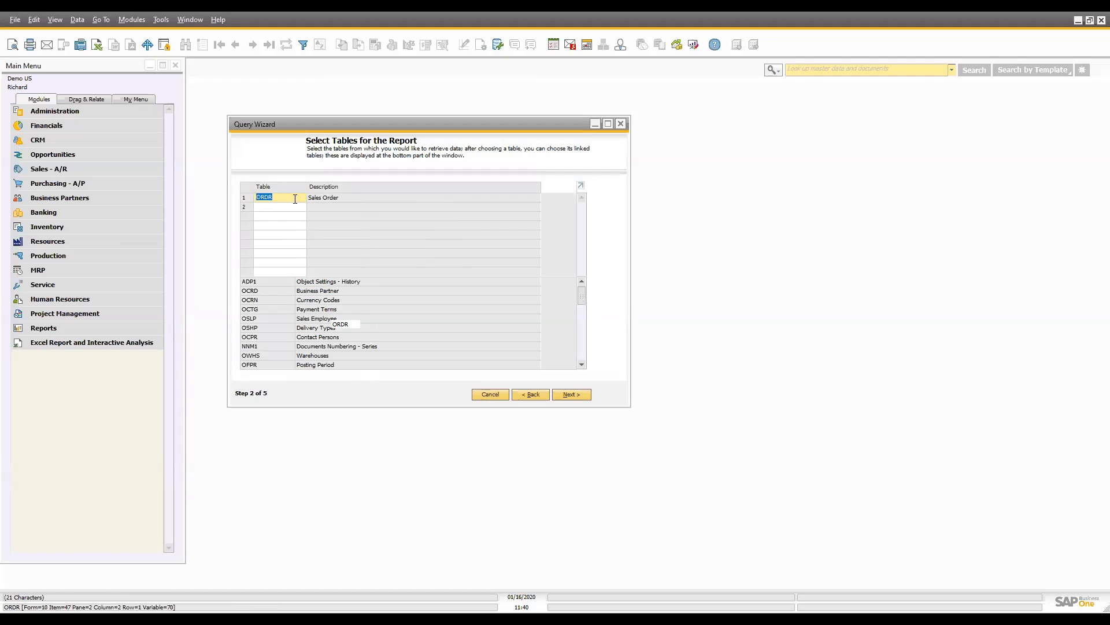
pyautogui.moveTo(580, 295)
pyautogui.mouseDown()
pyautogui.moveTo(584, 357)
pyautogui.moveTo(584, 287)
pyautogui.mouseUp()
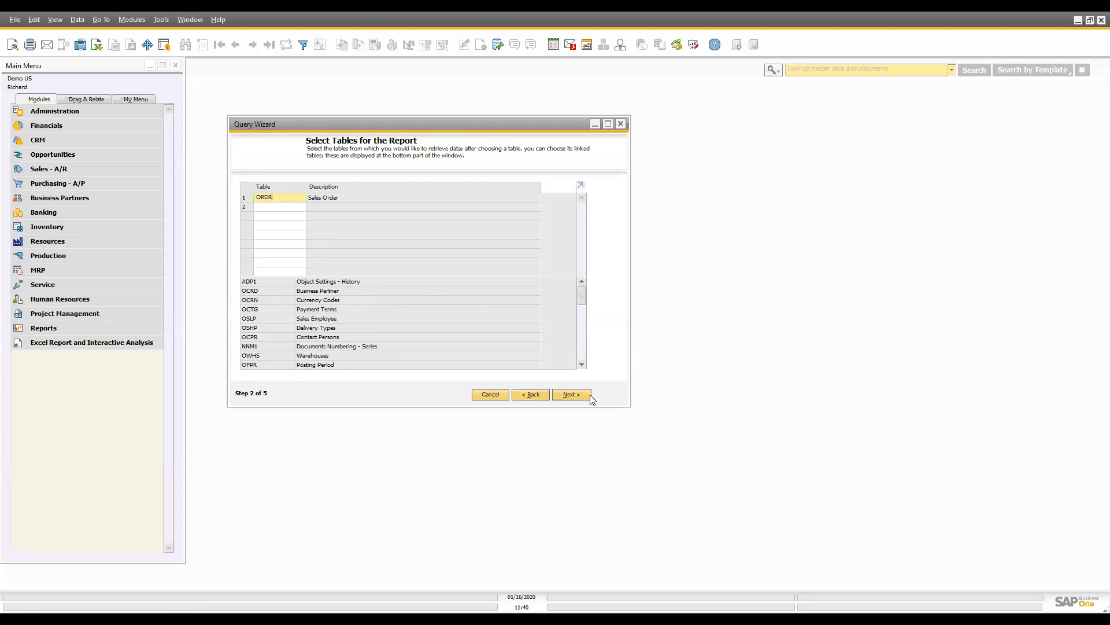
pyautogui.moveTo(439, 124); pyautogui.dragTo(433, 116)
pyautogui.doubleClick(283, 189)
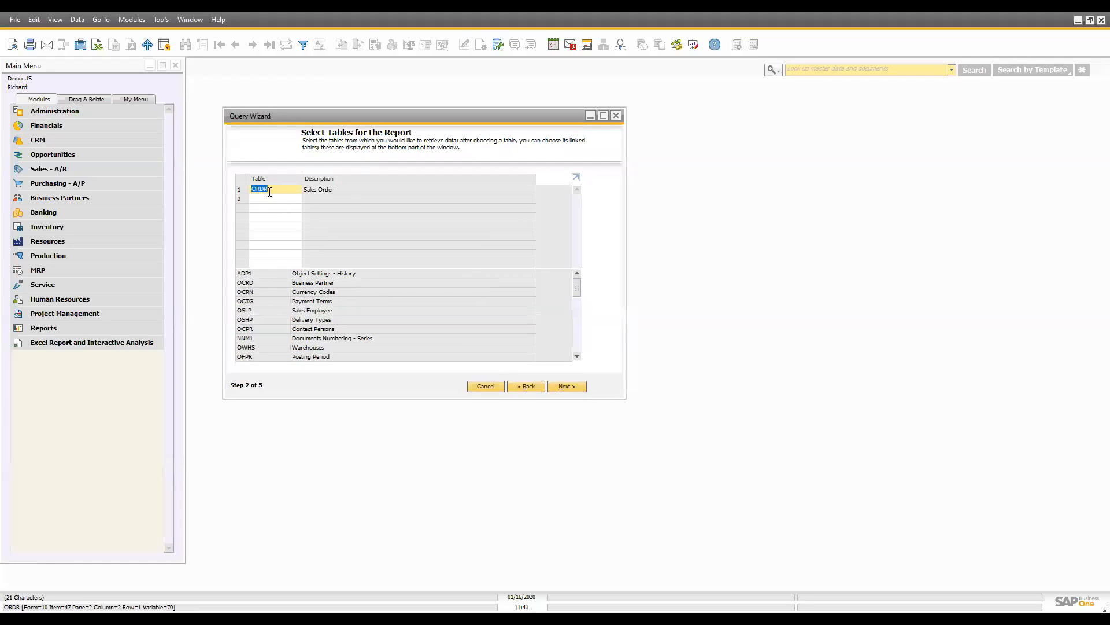
pyautogui.click(574, 387)
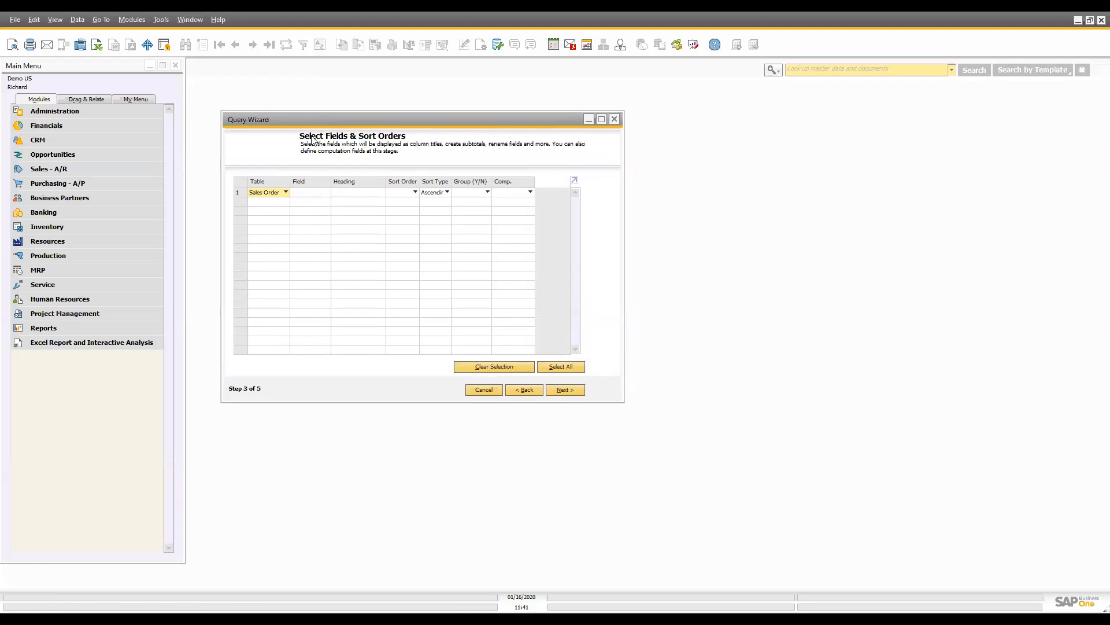
pyautogui.moveTo(319, 115); pyautogui.dragTo(311, 134)
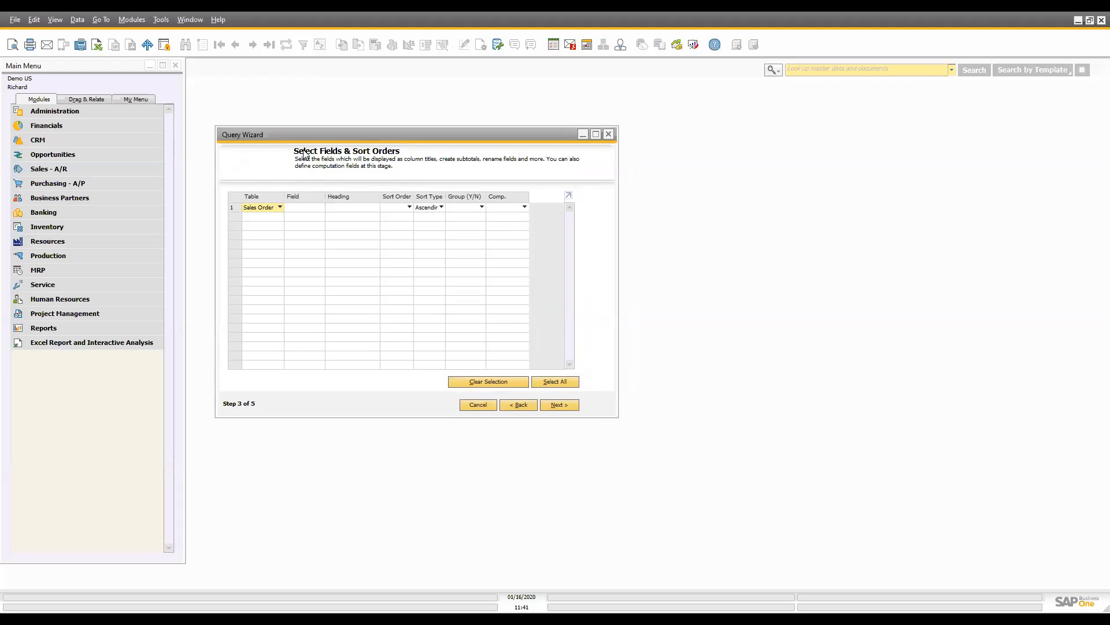
pyautogui.click(523, 404)
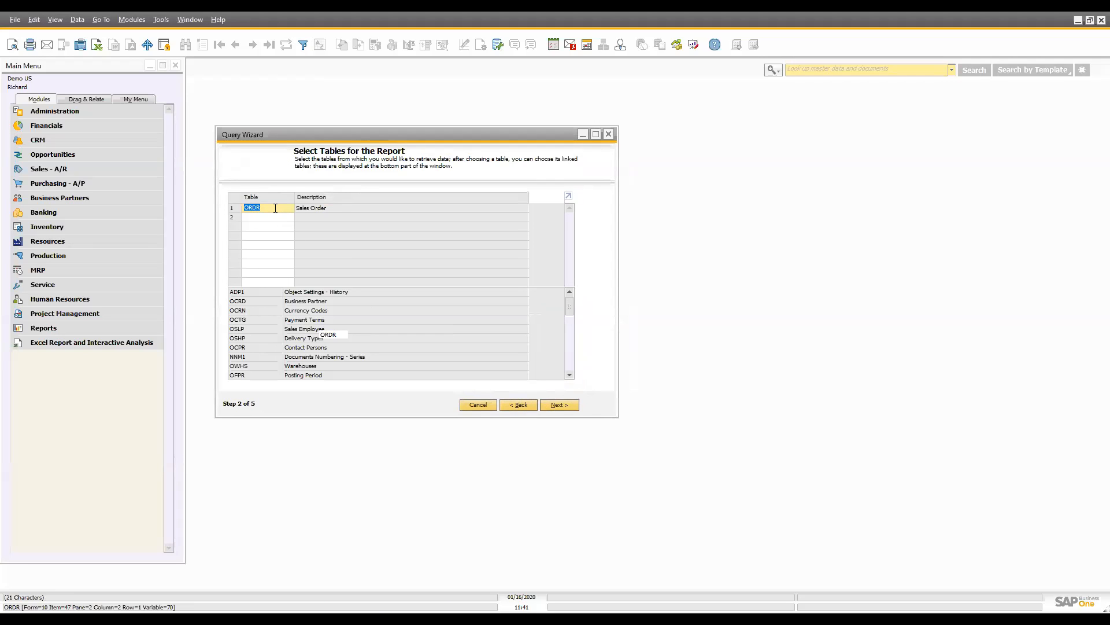
pyautogui.click(561, 405)
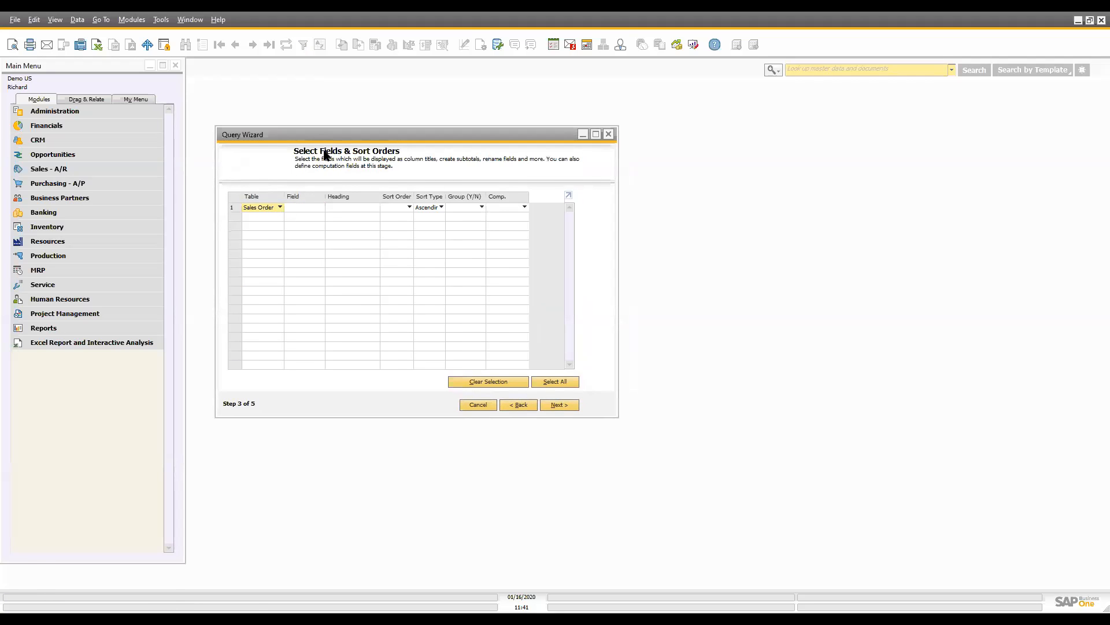
pyautogui.moveTo(322, 135); pyautogui.dragTo(322, 149)
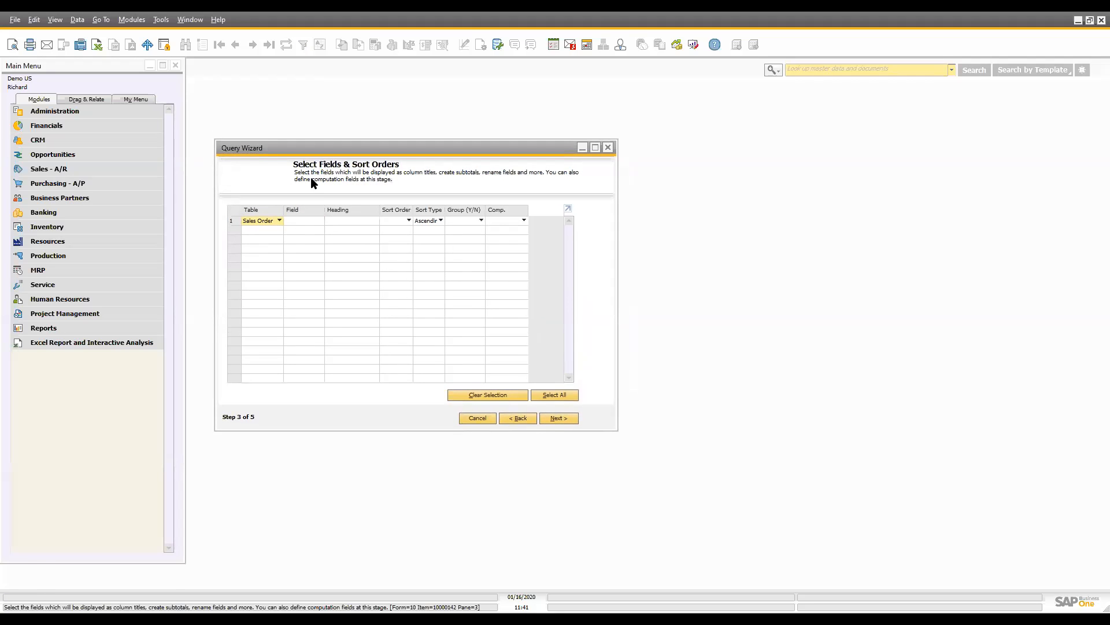
# Add the CardName field from the Sales Order table as the first report field
pyautogui.click(305, 223)
pyautogui.click(280, 220)
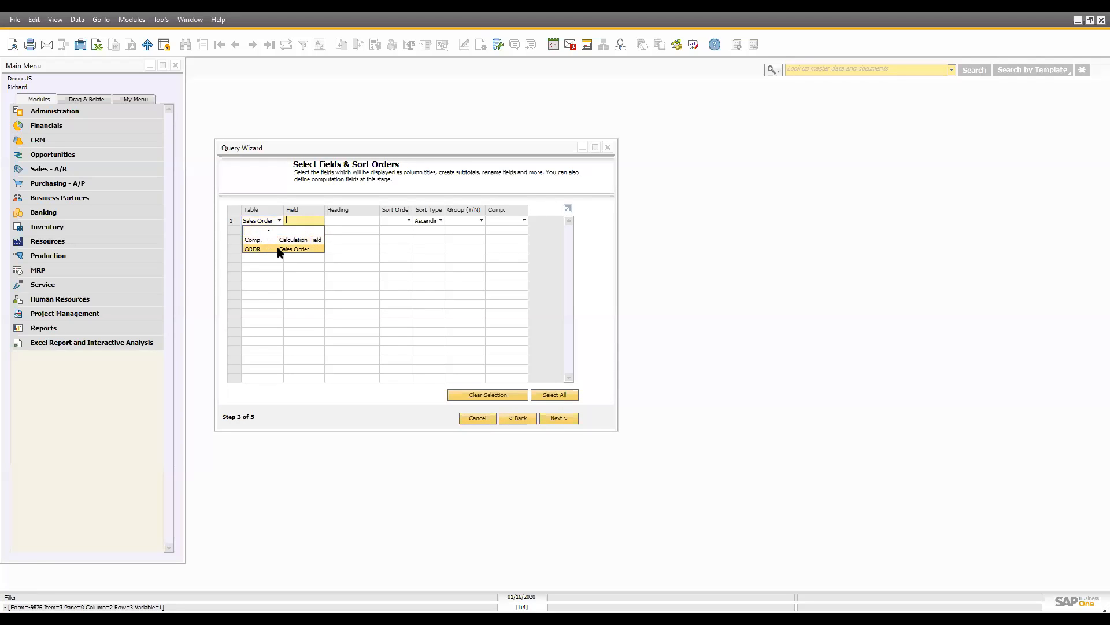
pyautogui.click(278, 249)
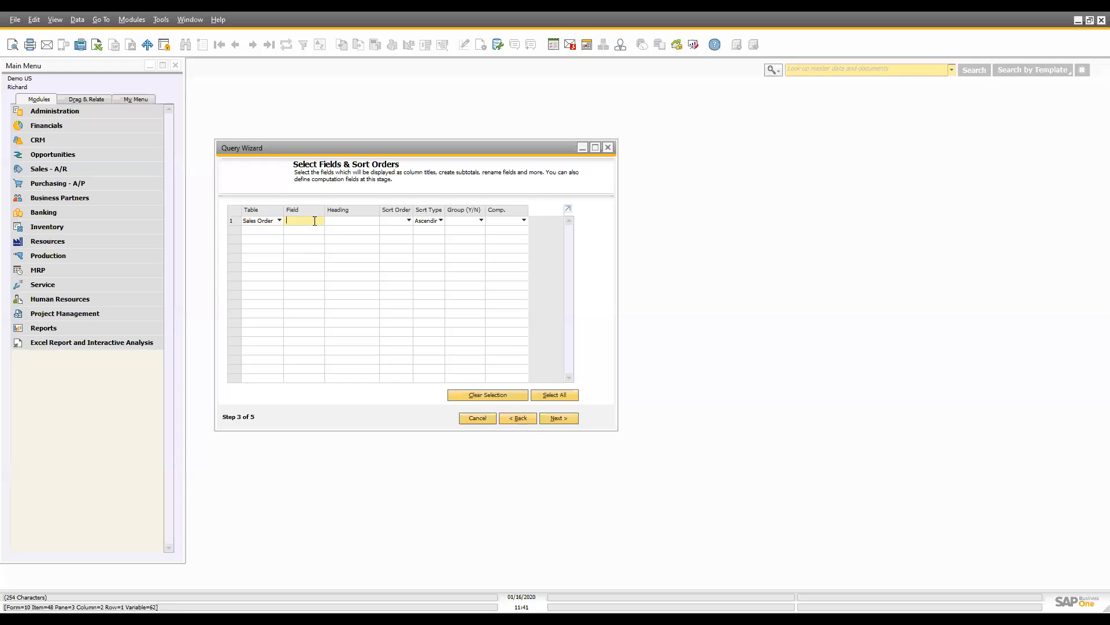
pyautogui.press('Tab')
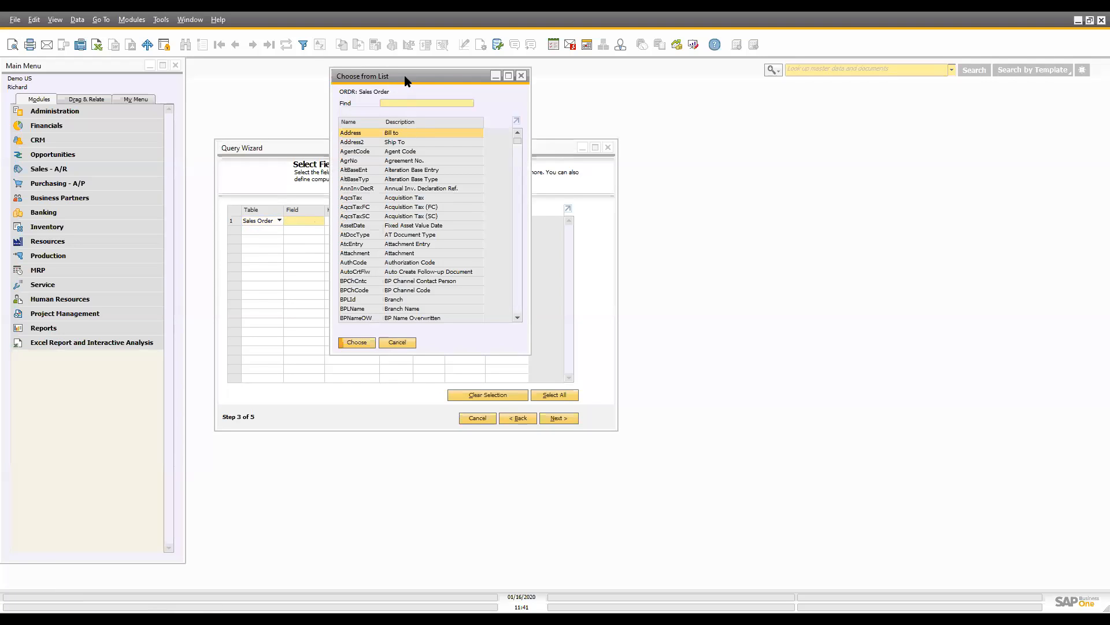
pyautogui.moveTo(406, 77); pyautogui.dragTo(439, 84)
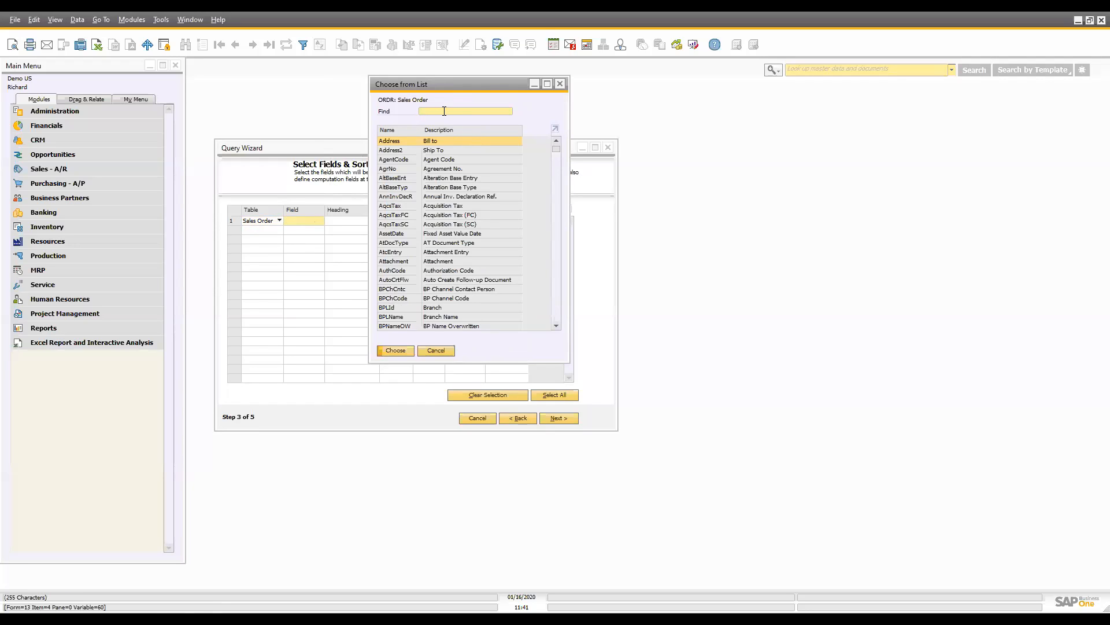
pyautogui.write('CardName')
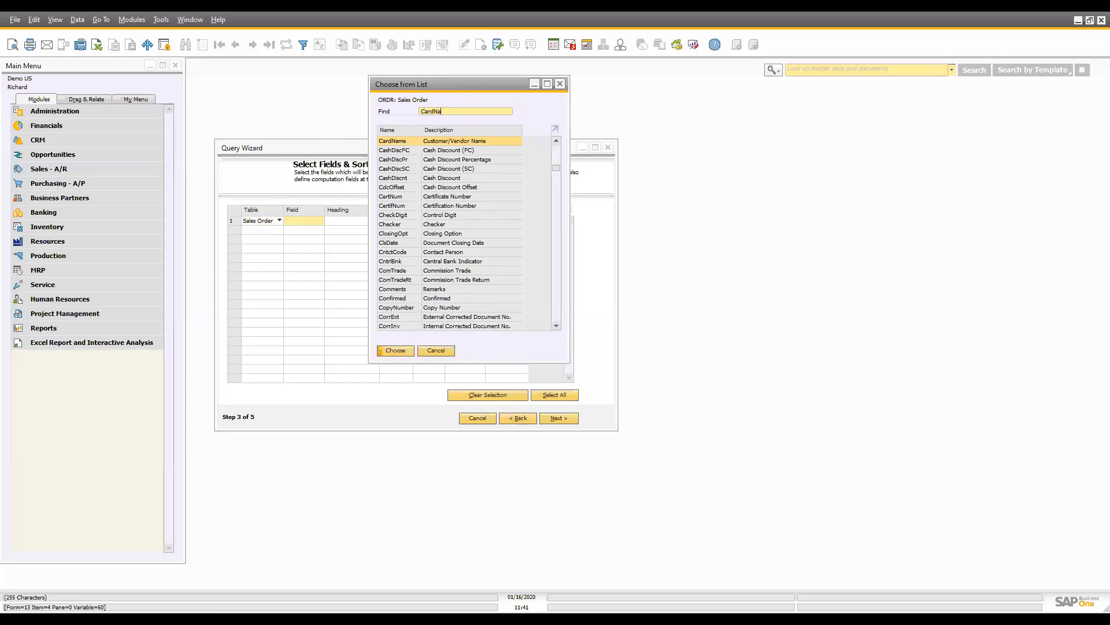
pyautogui.doubleClick(470, 140)
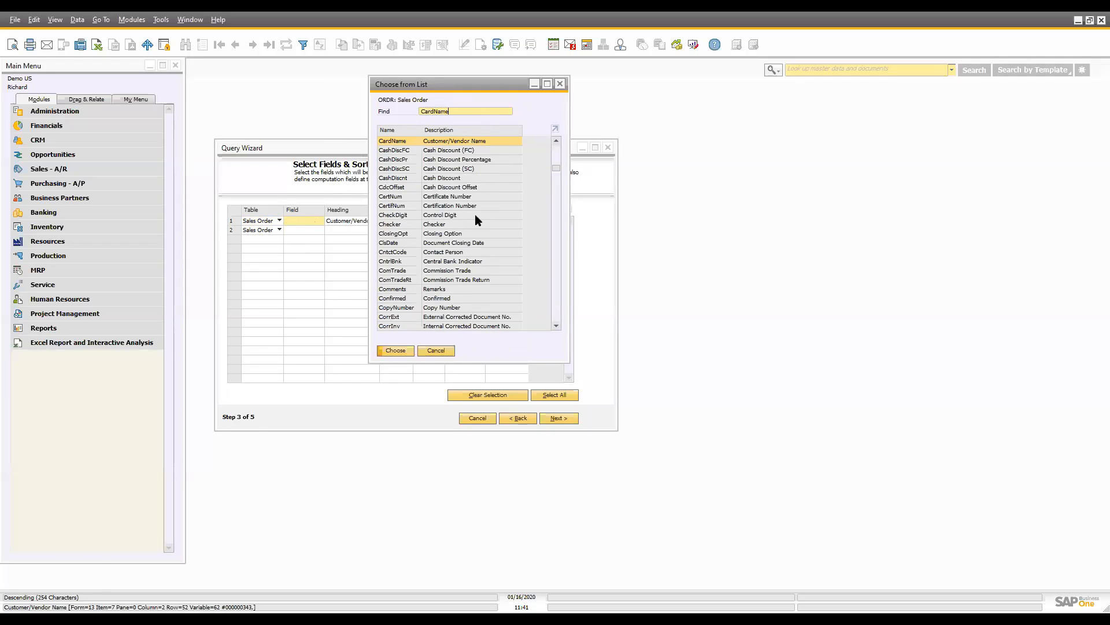
# Add the Sales Order fields DocNum and DocTotal as the second and third report fields
pyautogui.click(301, 228)
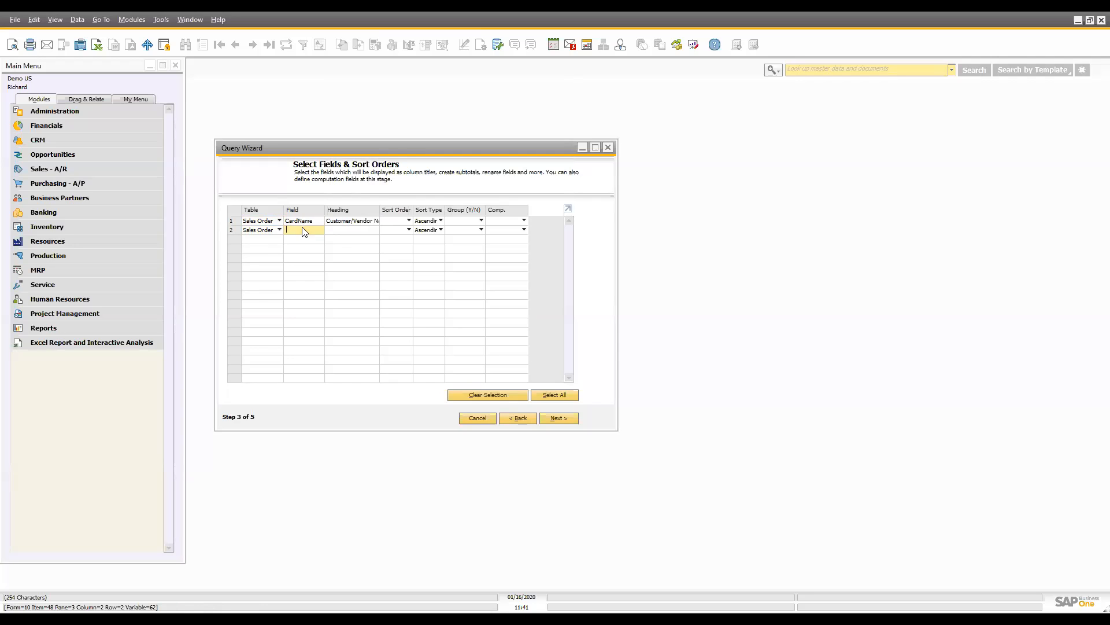
pyautogui.press('Tab')
pyautogui.write('DocNum')
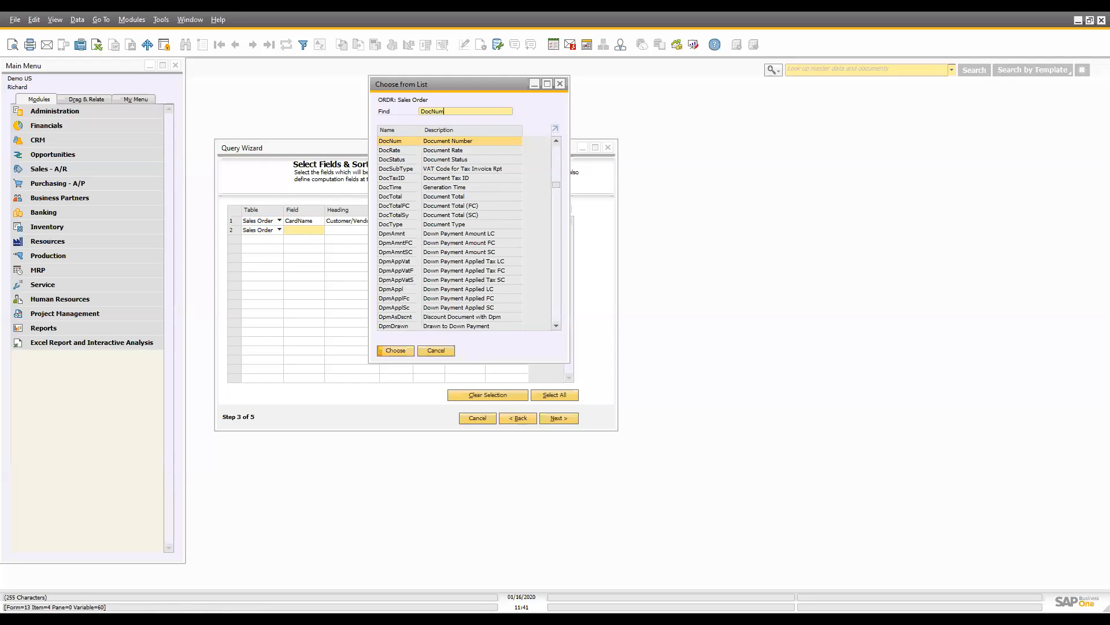
pyautogui.doubleClick(469, 141)
pyautogui.click(306, 239)
pyautogui.press('Tab')
pyautogui.write('DocTotal')
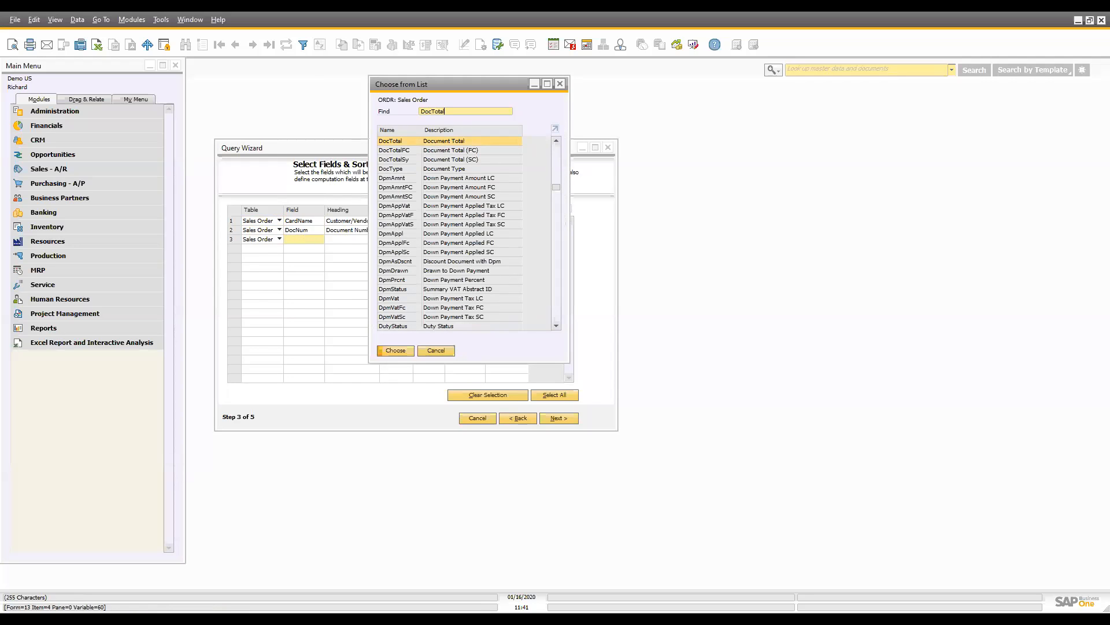
pyautogui.doubleClick(440, 141)
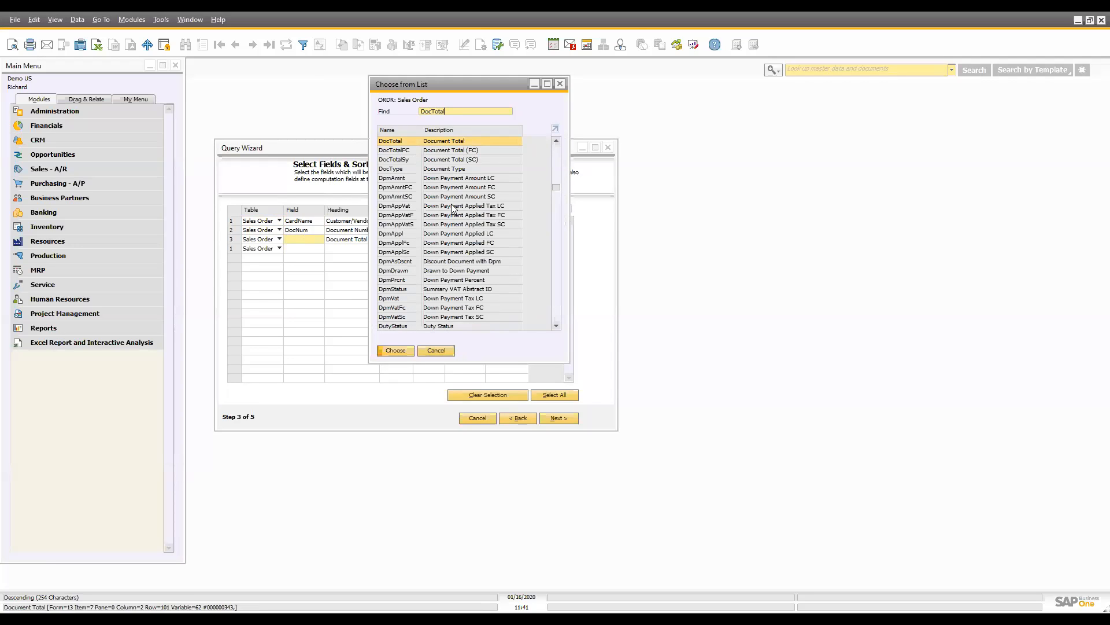
# Change the column heading of the CardName field to Customer
pyautogui.click(354, 222)
pyautogui.click(357, 231)
pyautogui.click(353, 239)
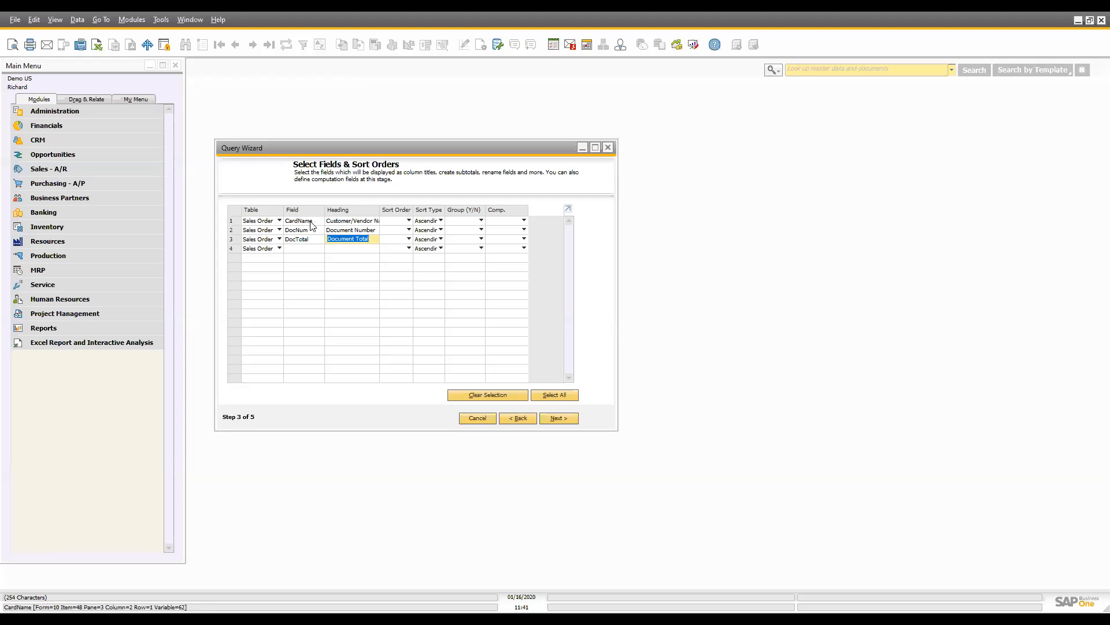
pyautogui.click(340, 222)
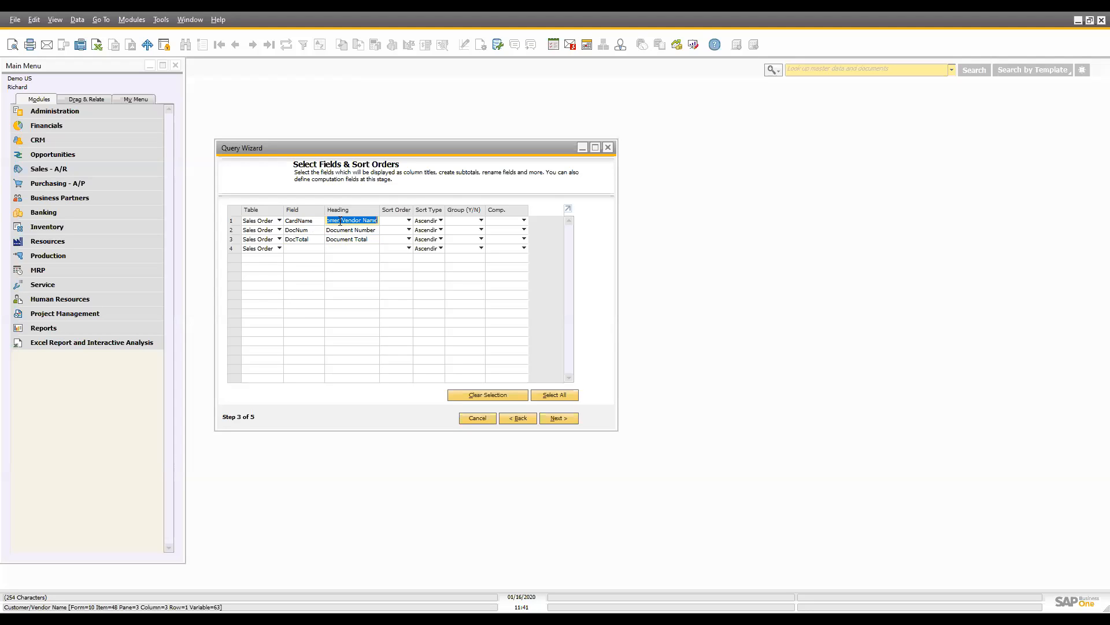
pyautogui.write('C')
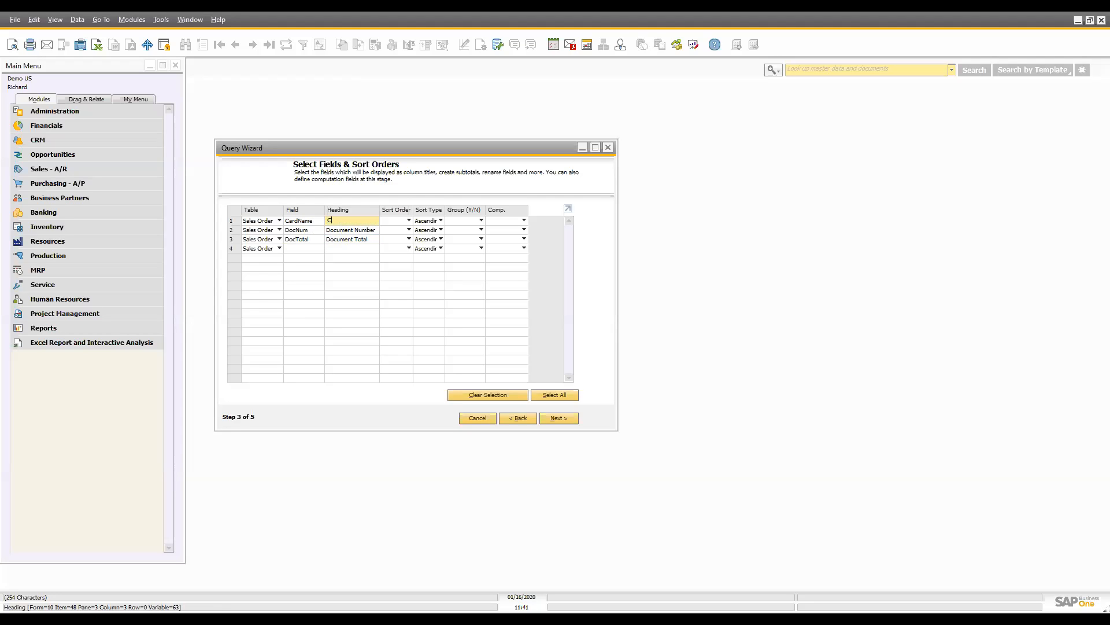
pyautogui.write('ustomer')
# Set the CardName field's sort order to 1 and its grouping to Yes
pyautogui.click(399, 220)
pyautogui.click(393, 239)
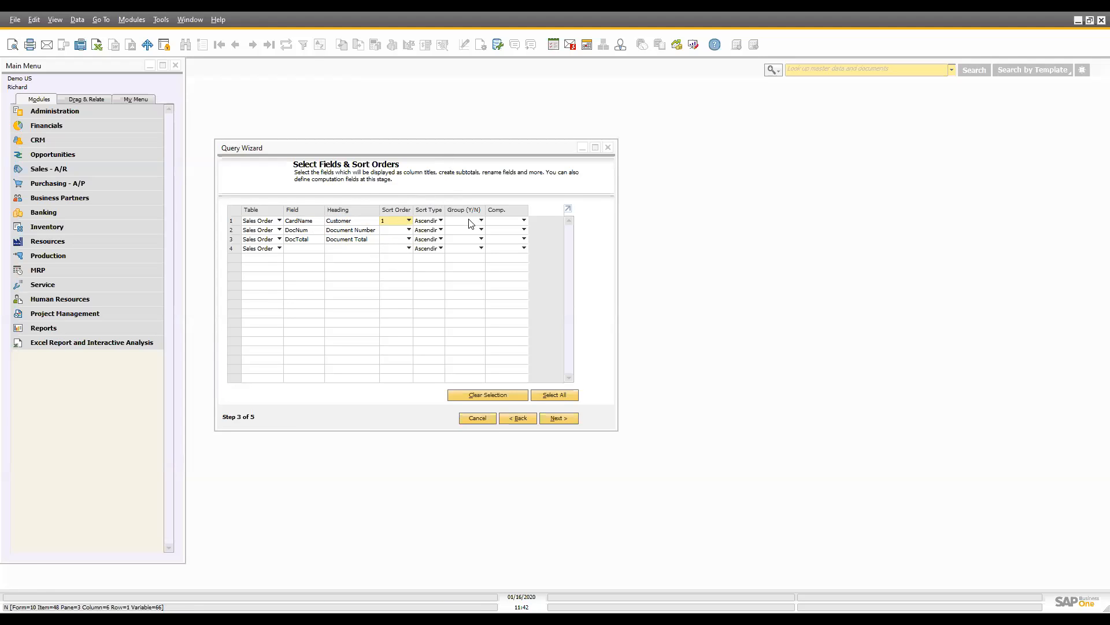
pyautogui.click(456, 240)
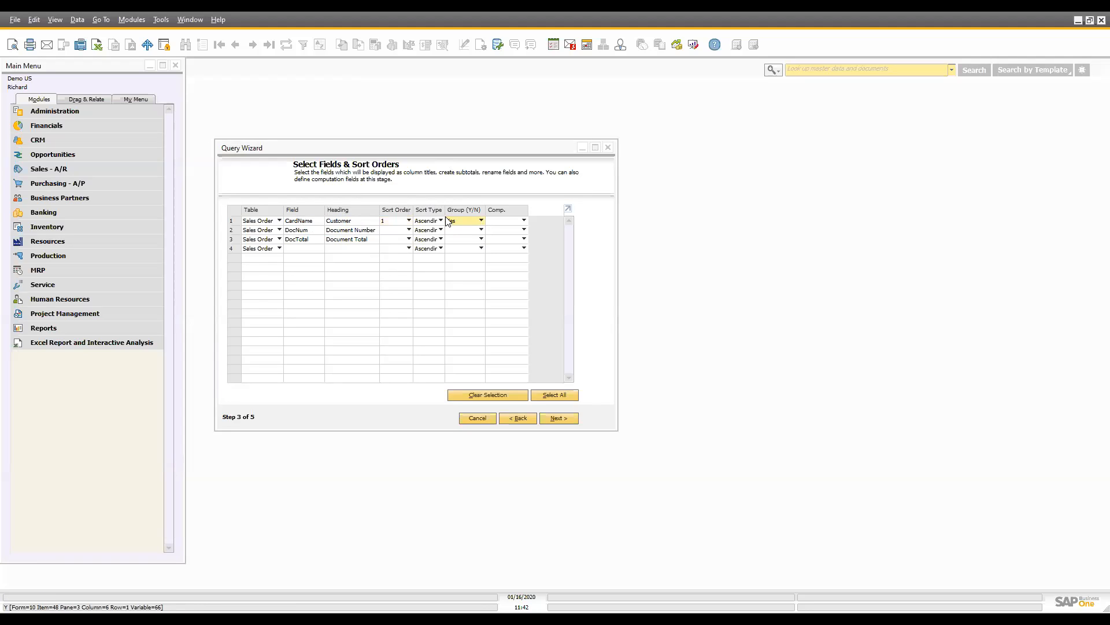
# Set the computation to Total Records for the DocNum field and to Amount for the DocTotal field
pyautogui.click(301, 230)
pyautogui.click(519, 231)
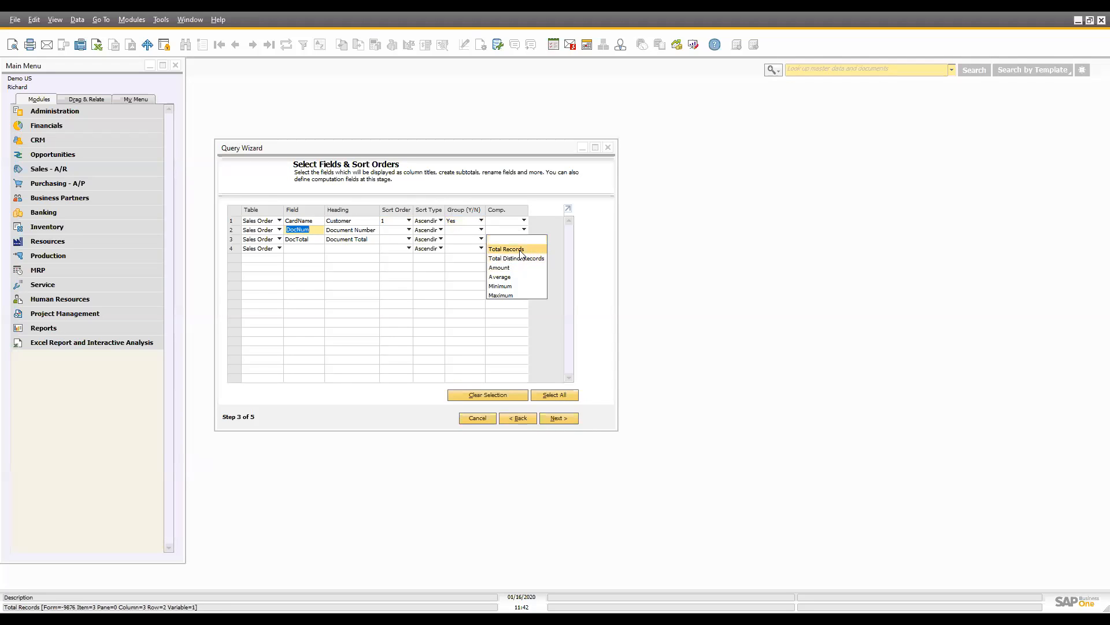
pyautogui.click(503, 240)
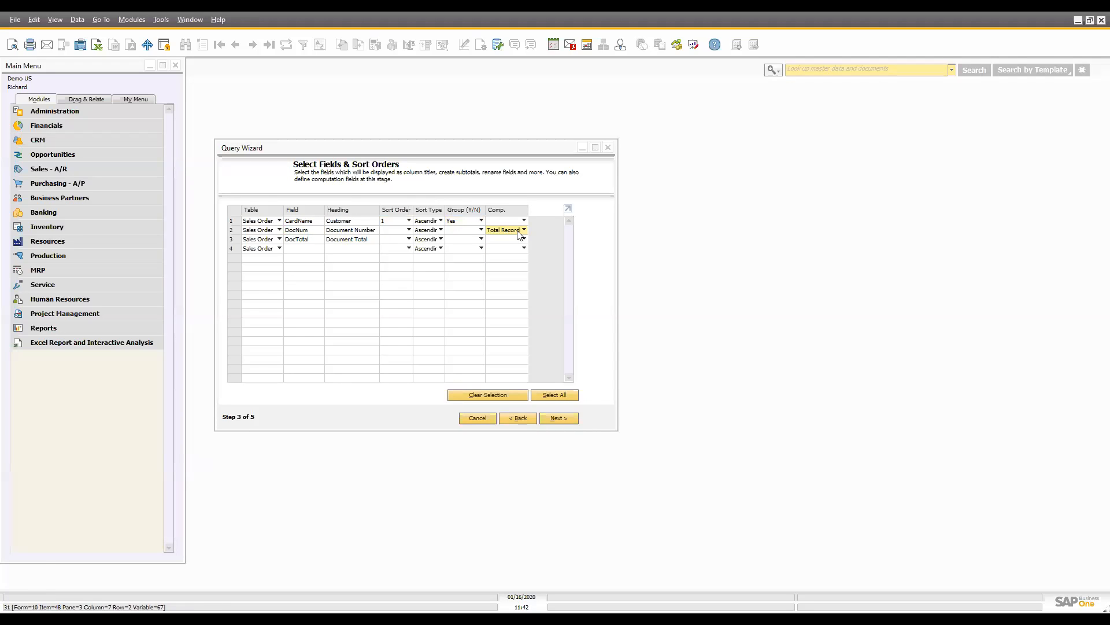
pyautogui.click(306, 240)
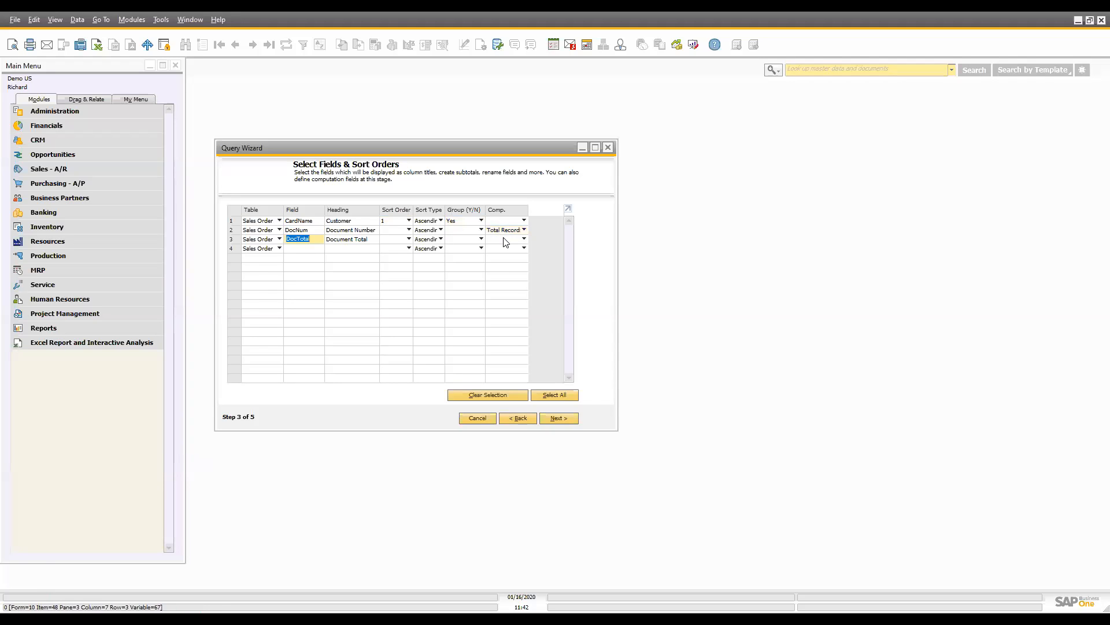
pyautogui.click(507, 240)
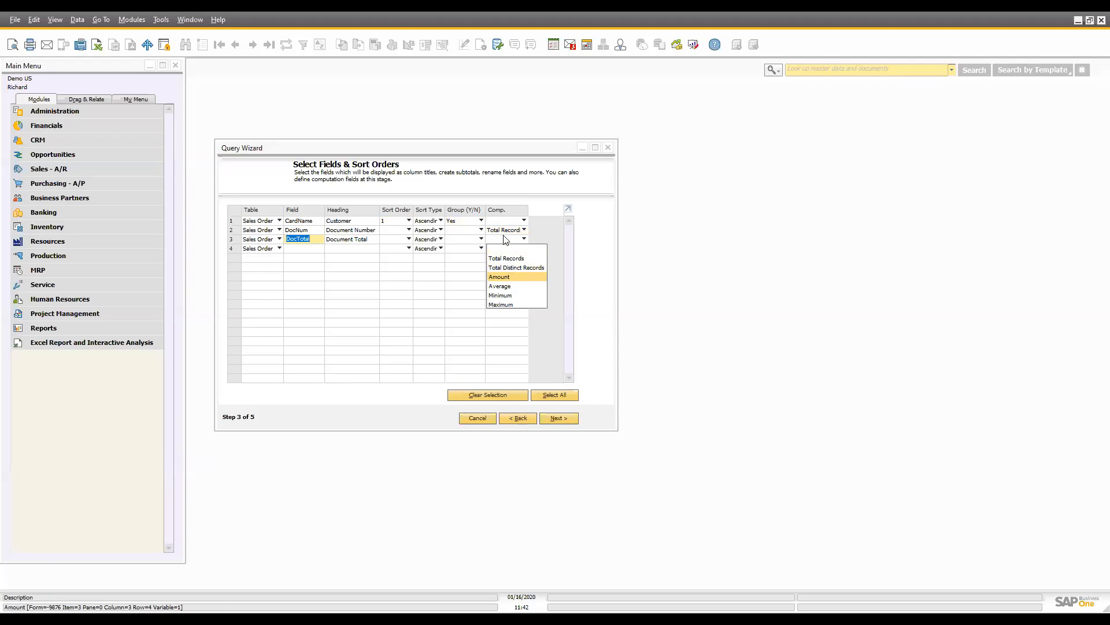
pyautogui.click(506, 278)
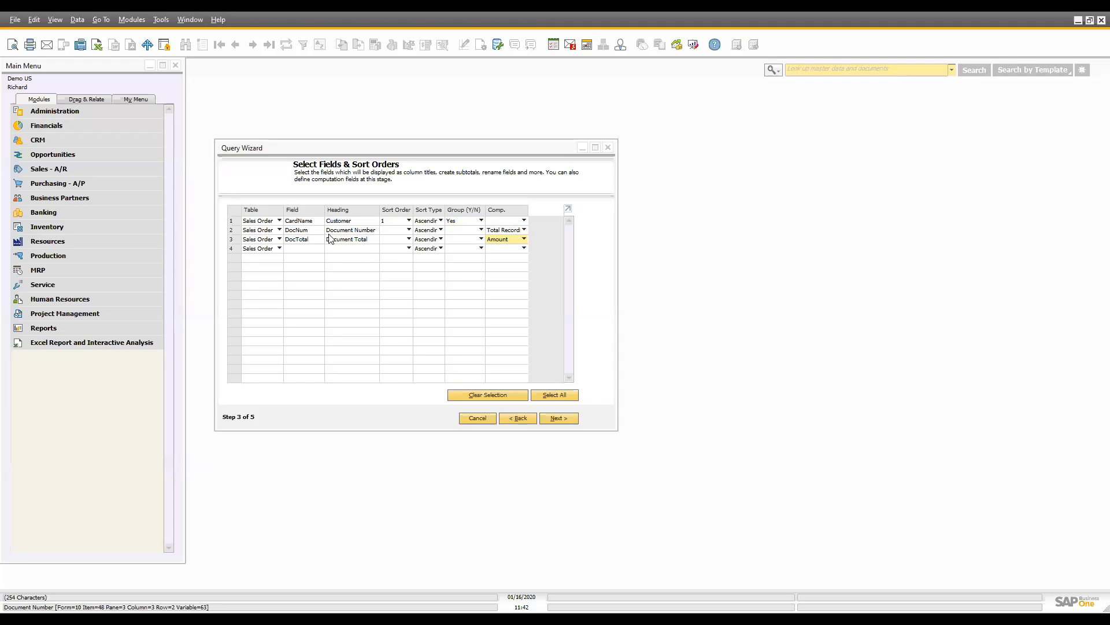
pyautogui.moveTo(354, 148); pyautogui.dragTo(352, 156)
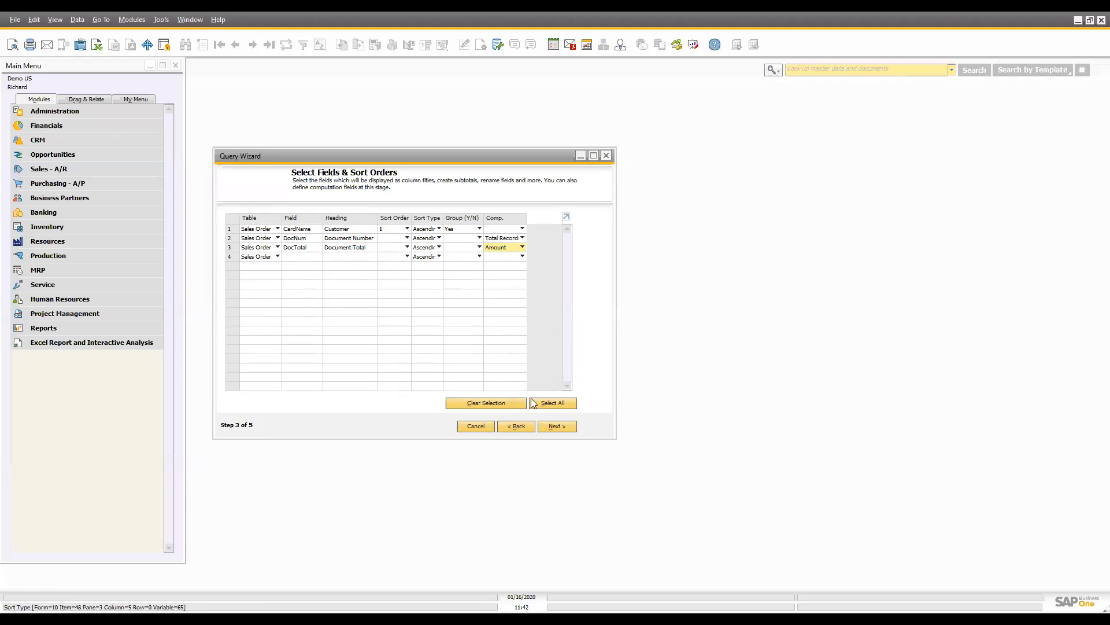
# Proceed to the query conditions and start the first condition with the ORDR table's CANCELED field
pyautogui.click(565, 426)
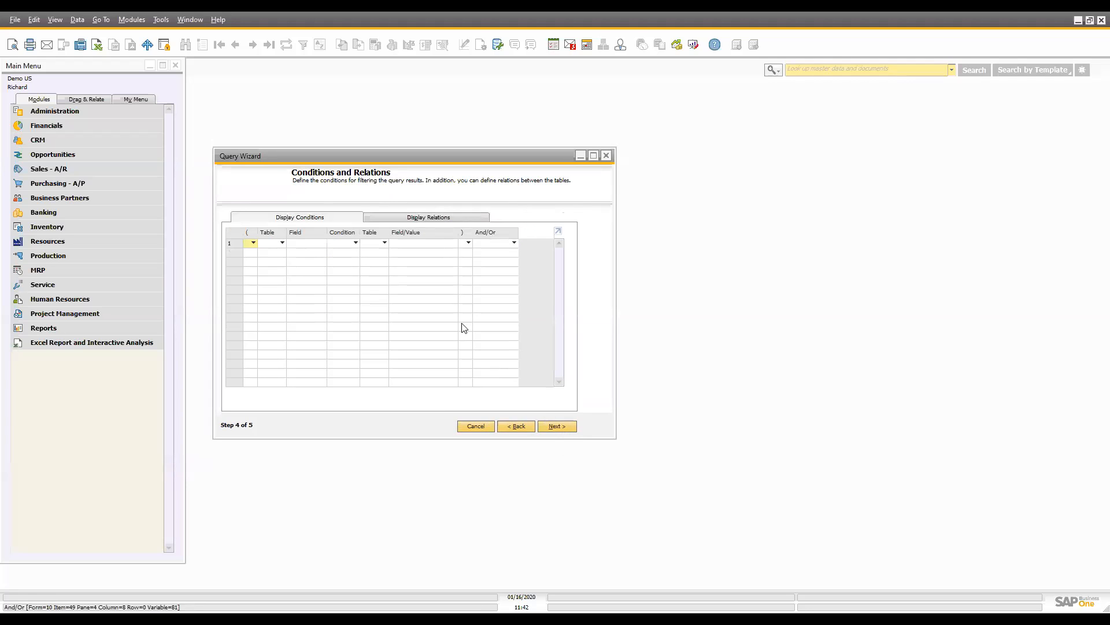
pyautogui.moveTo(336, 156); pyautogui.dragTo(333, 156)
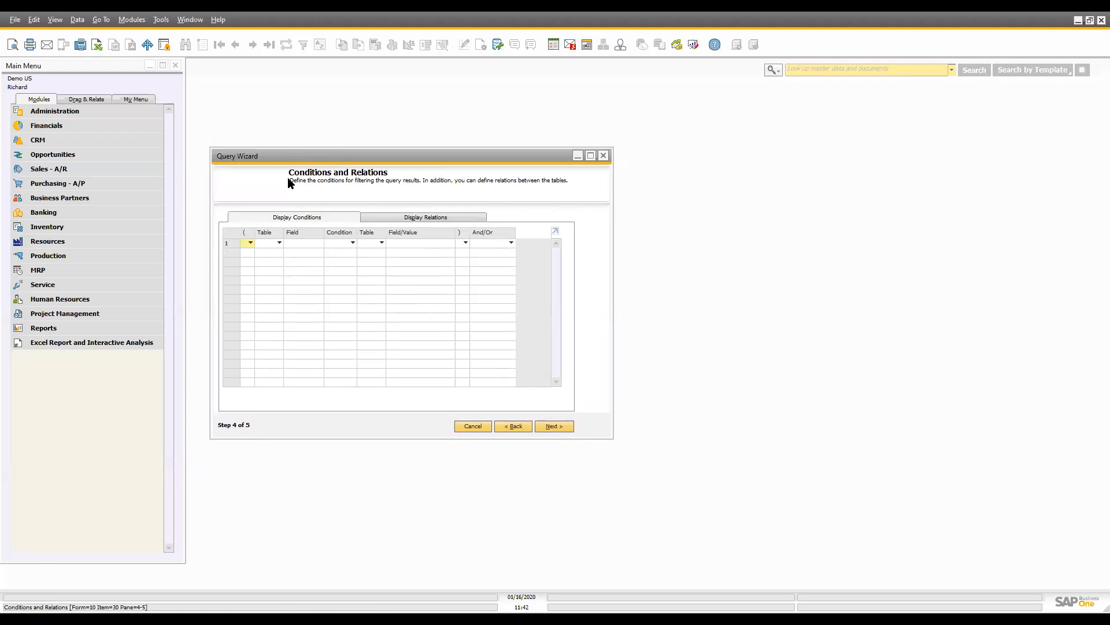
pyautogui.click(275, 243)
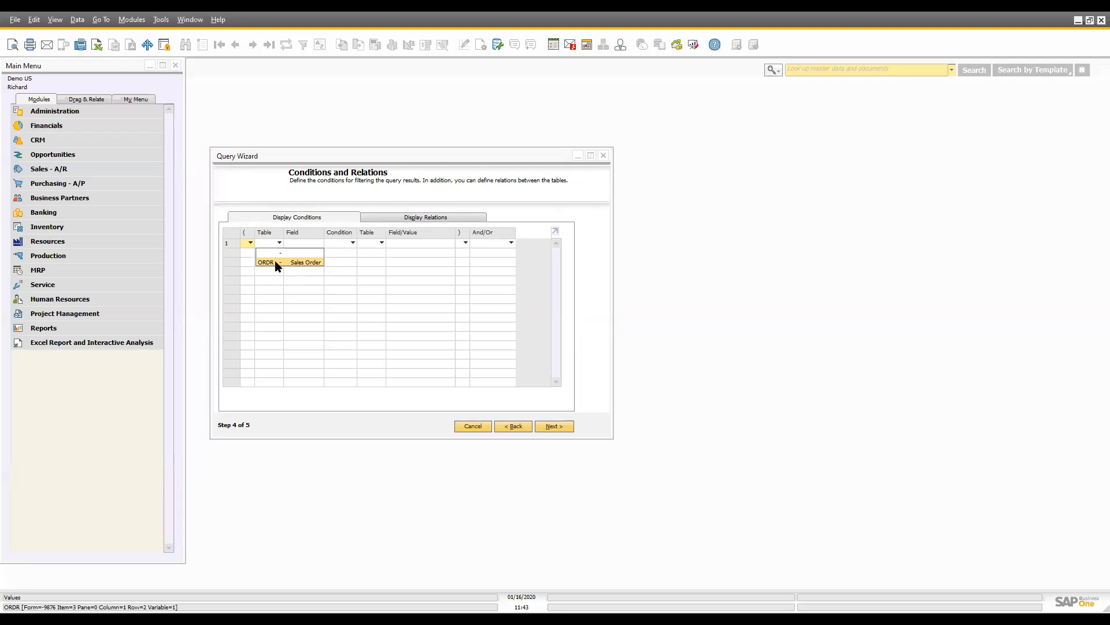
pyautogui.click(275, 262)
pyautogui.click(304, 242)
pyautogui.press('Tab')
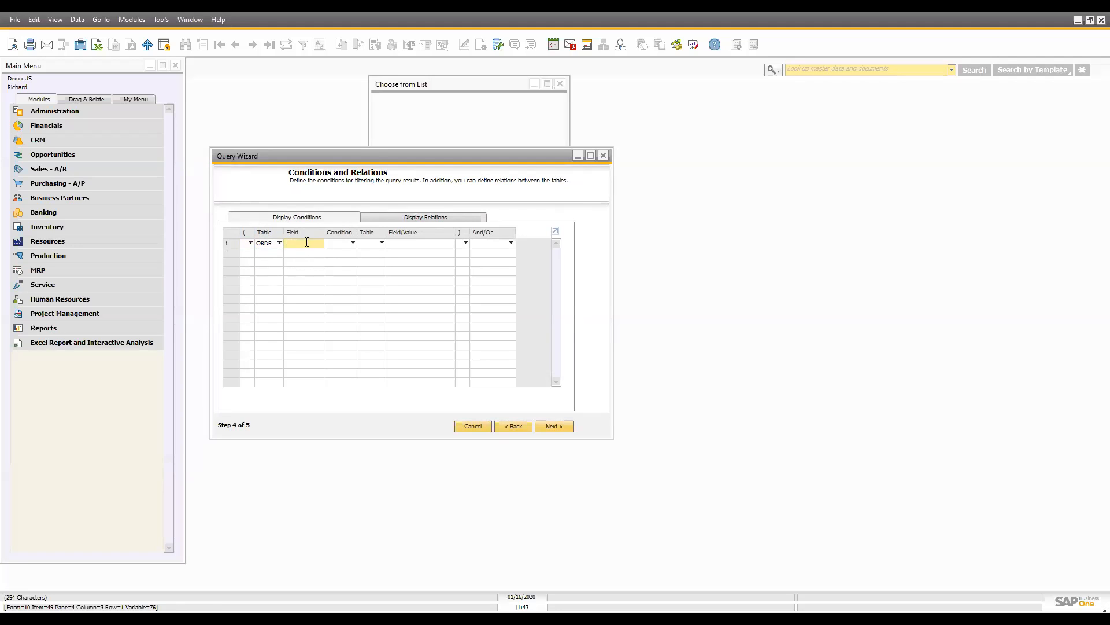
pyautogui.write('candel')
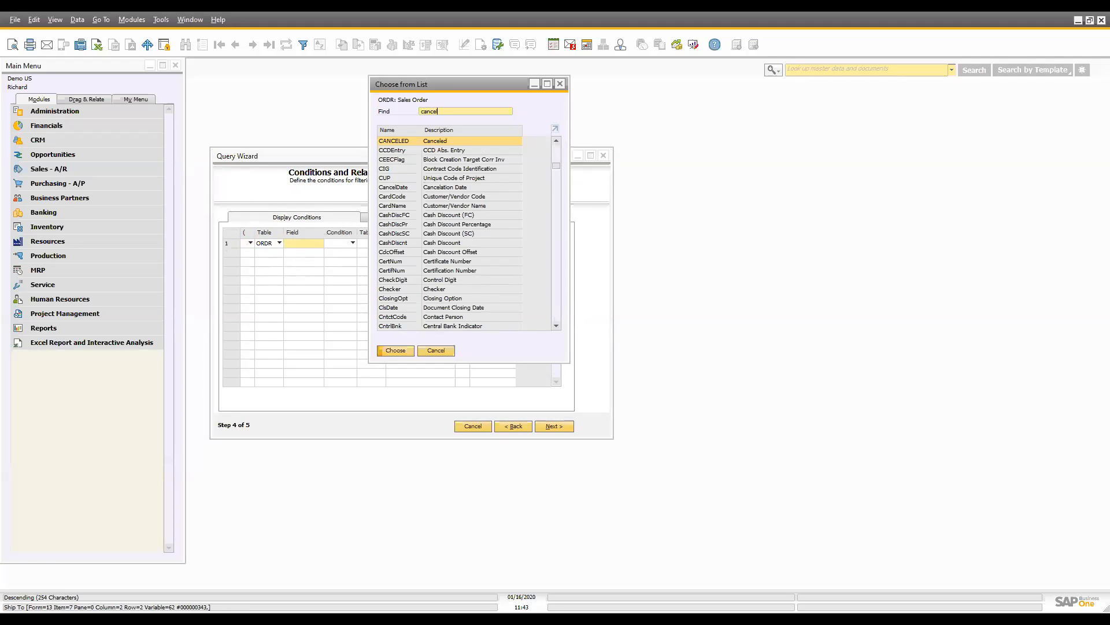
pyautogui.doubleClick(398, 140)
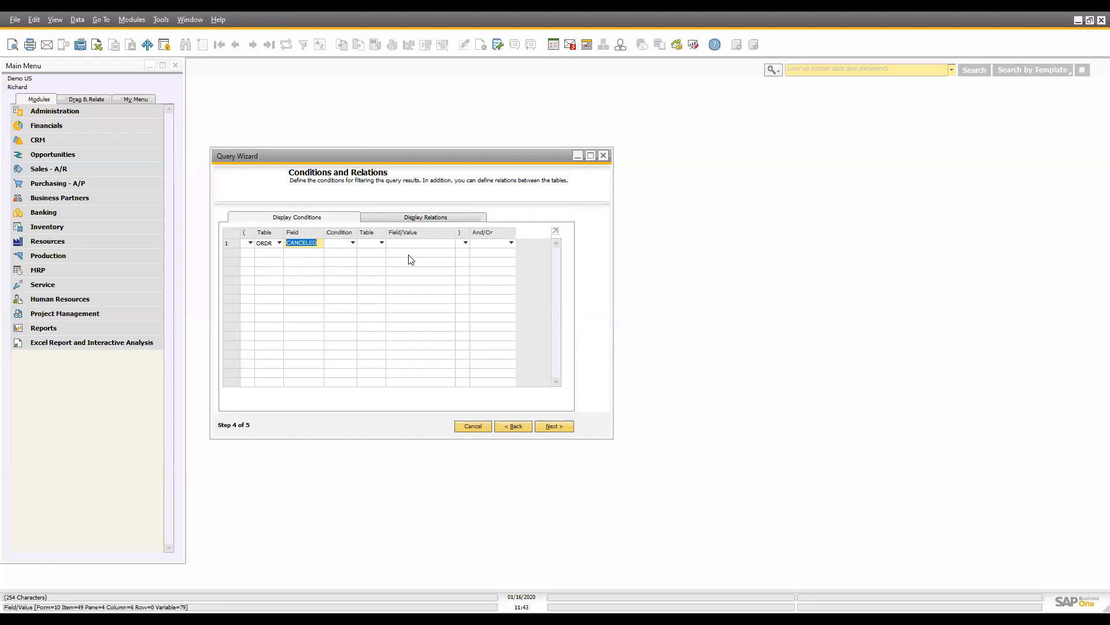
# Set the CANCELED condition to Not equal with the value Y, and continue to the query summary
pyautogui.click(353, 243)
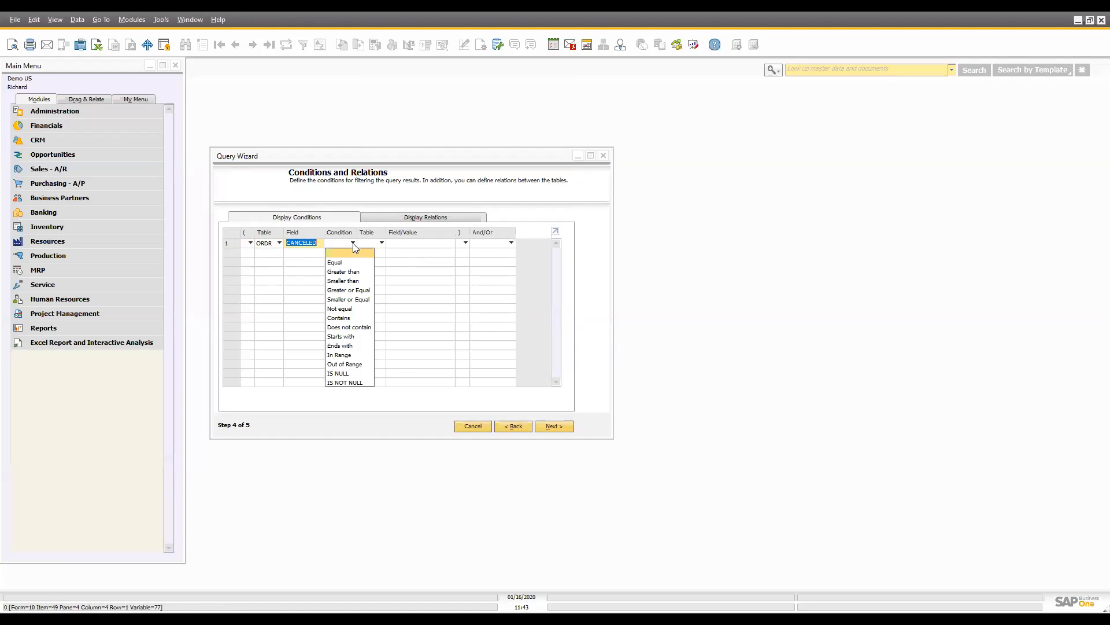
pyautogui.click(342, 309)
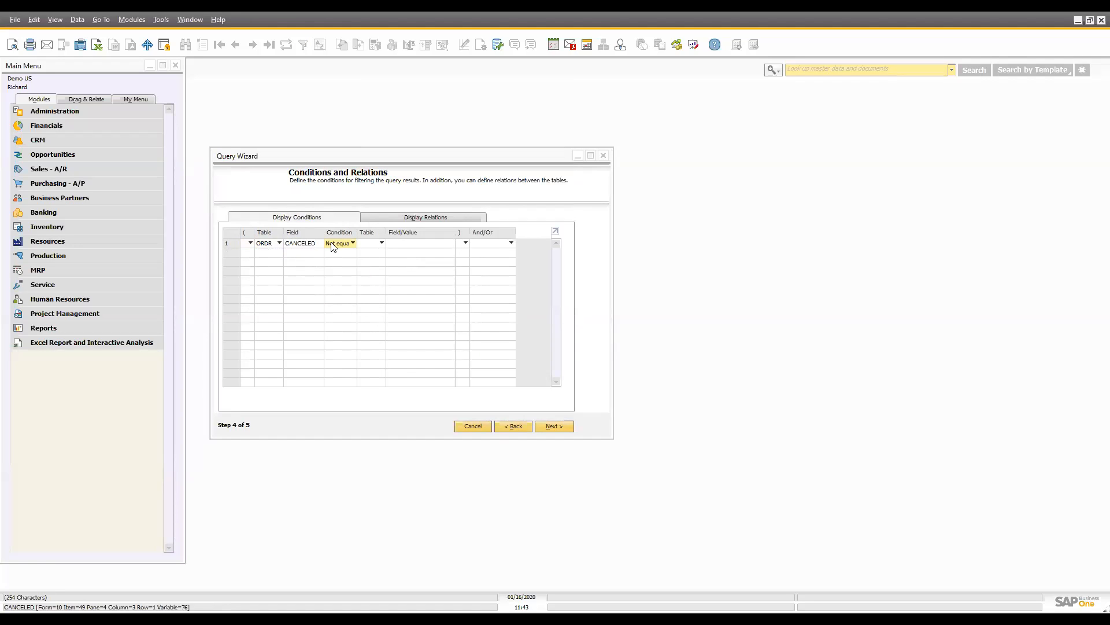
pyautogui.click(418, 243)
pyautogui.write('Y')
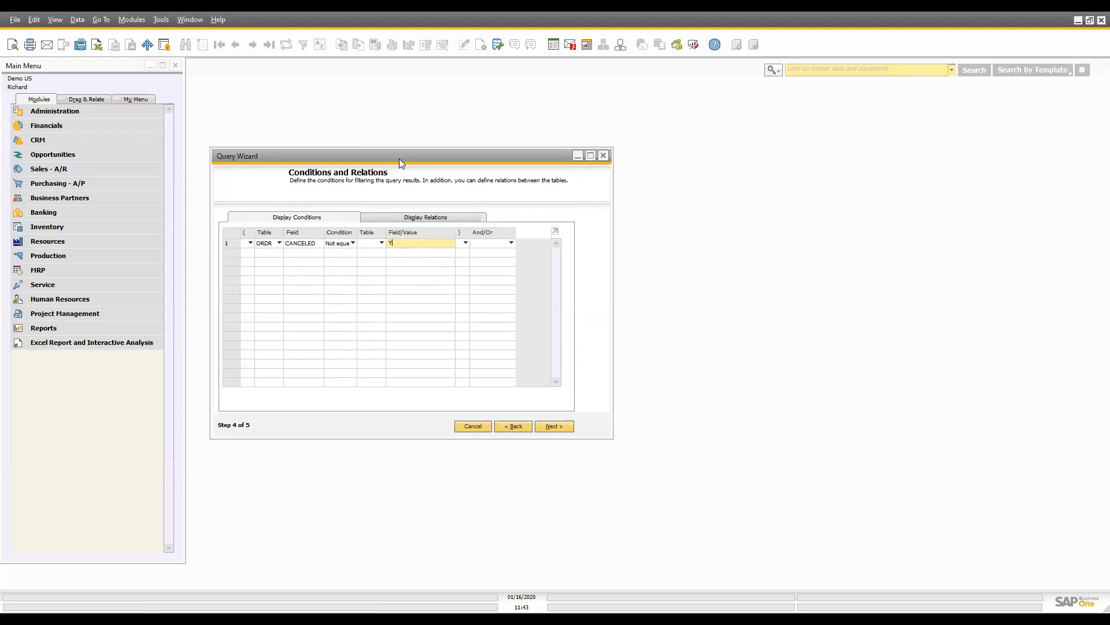
pyautogui.click(548, 425)
# Review the generated SQL statement, including its SELECT, FROM, WHERE, GROUP BY and ORDER BY parts
pyautogui.moveTo(394, 261); pyautogui.dragTo(212, 226)
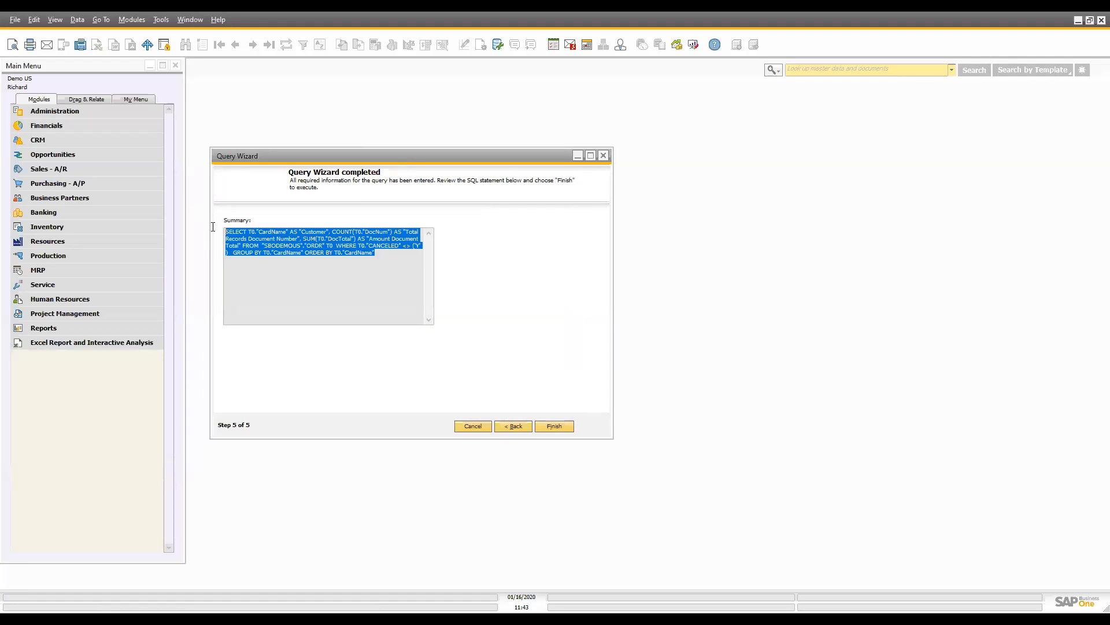
pyautogui.click(299, 242)
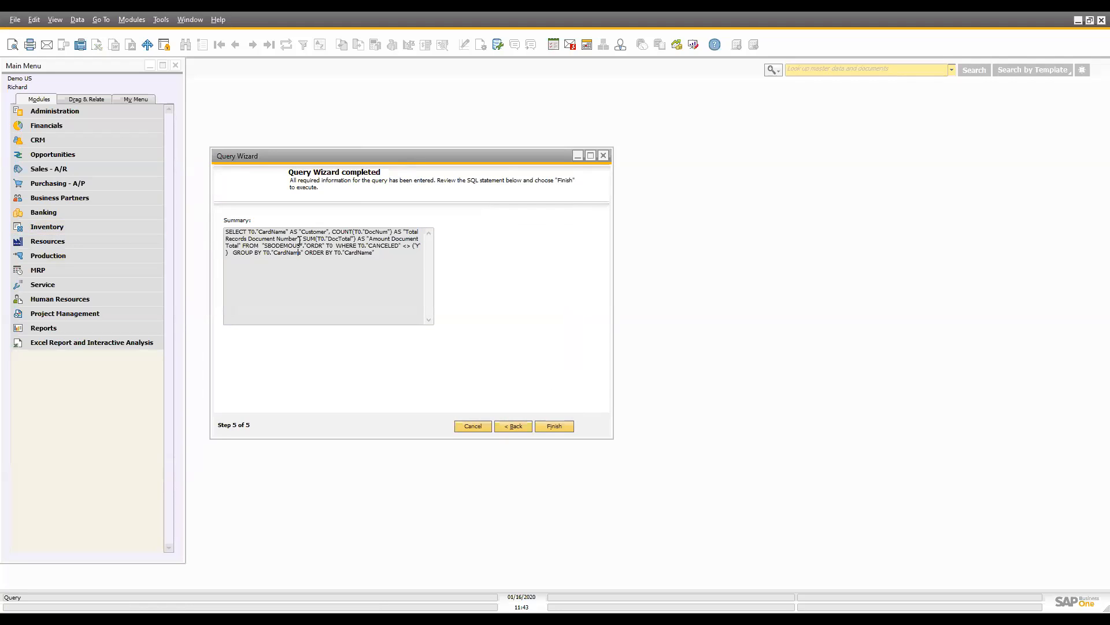
pyautogui.moveTo(299, 230); pyautogui.dragTo(392, 230)
pyautogui.click(311, 252)
pyautogui.keyDown('shift'); pyautogui.click(355, 238); pyautogui.keyUp('shift')
pyautogui.click(335, 245)
pyautogui.moveTo(335, 245); pyautogui.dragTo(421, 245)
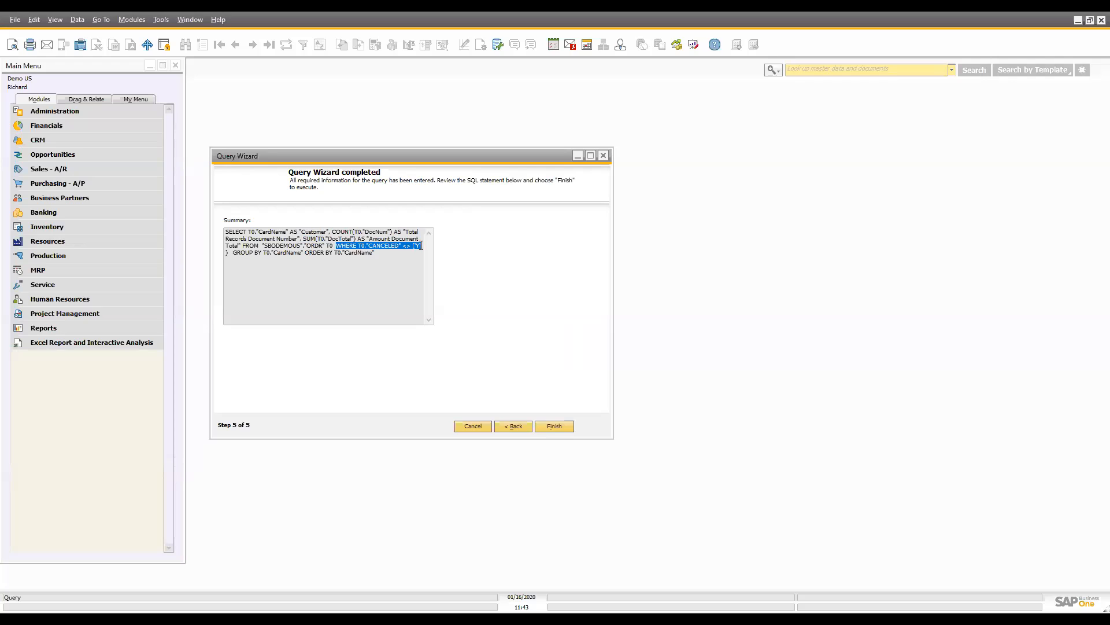
pyautogui.moveTo(243, 245); pyautogui.dragTo(324, 244)
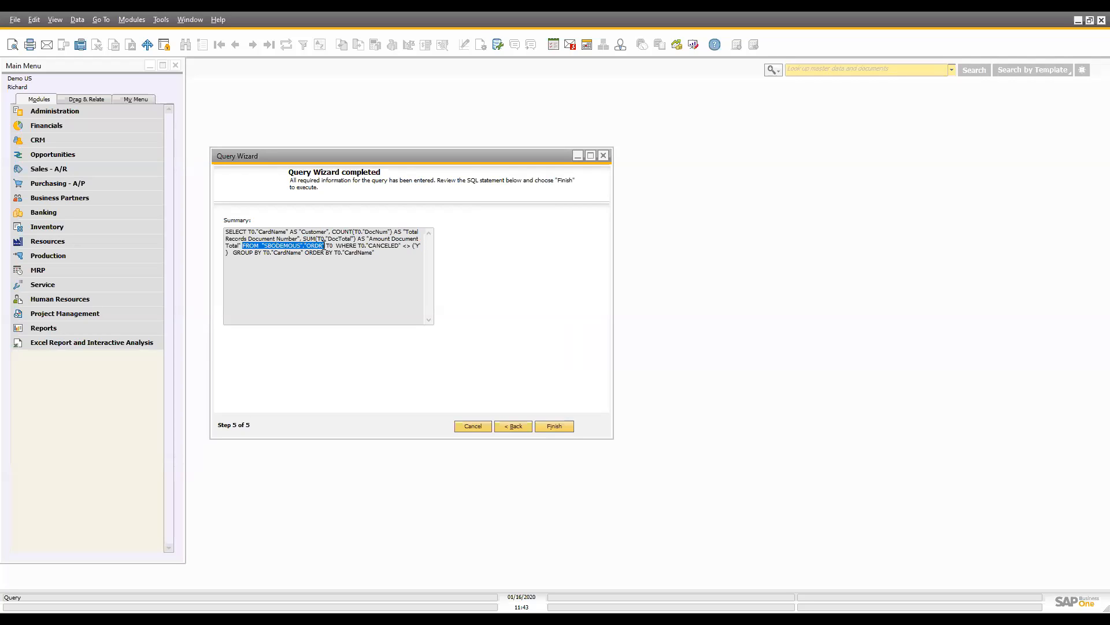
pyautogui.click(320, 252)
pyautogui.moveTo(306, 254); pyautogui.dragTo(379, 253)
pyautogui.click(379, 253)
# Finish the wizard to run the query, separate the two windows and look through the results per customer
pyautogui.click(551, 424)
pyautogui.moveTo(569, 152); pyautogui.dragTo(938, 144)
pyautogui.moveTo(432, 138); pyautogui.dragTo(441, 101)
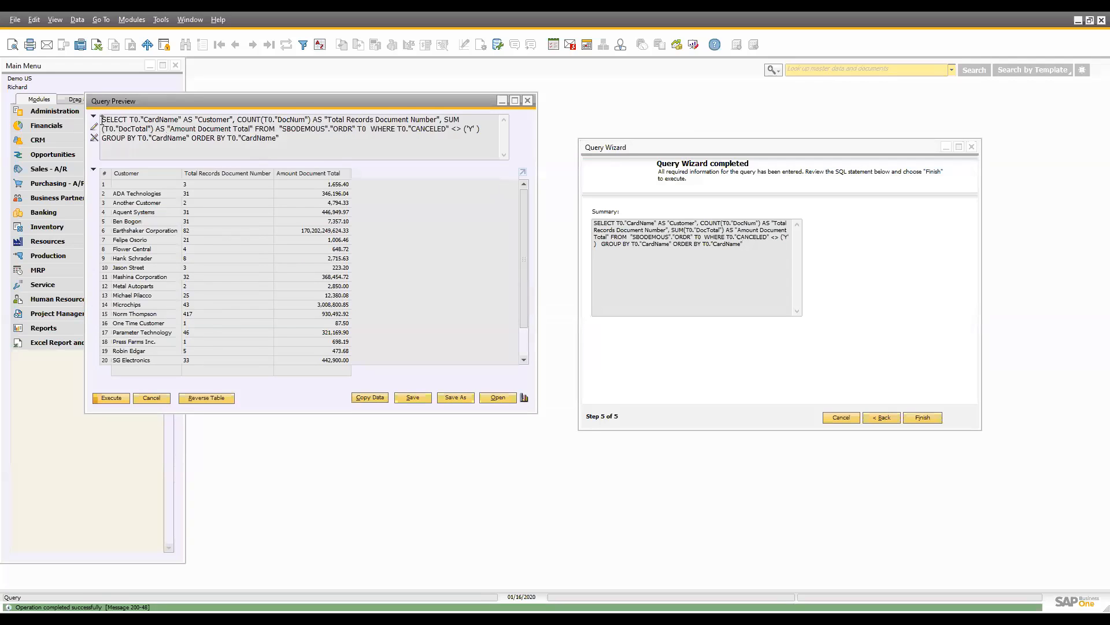
pyautogui.moveTo(523, 212); pyautogui.dragTo(526, 180)
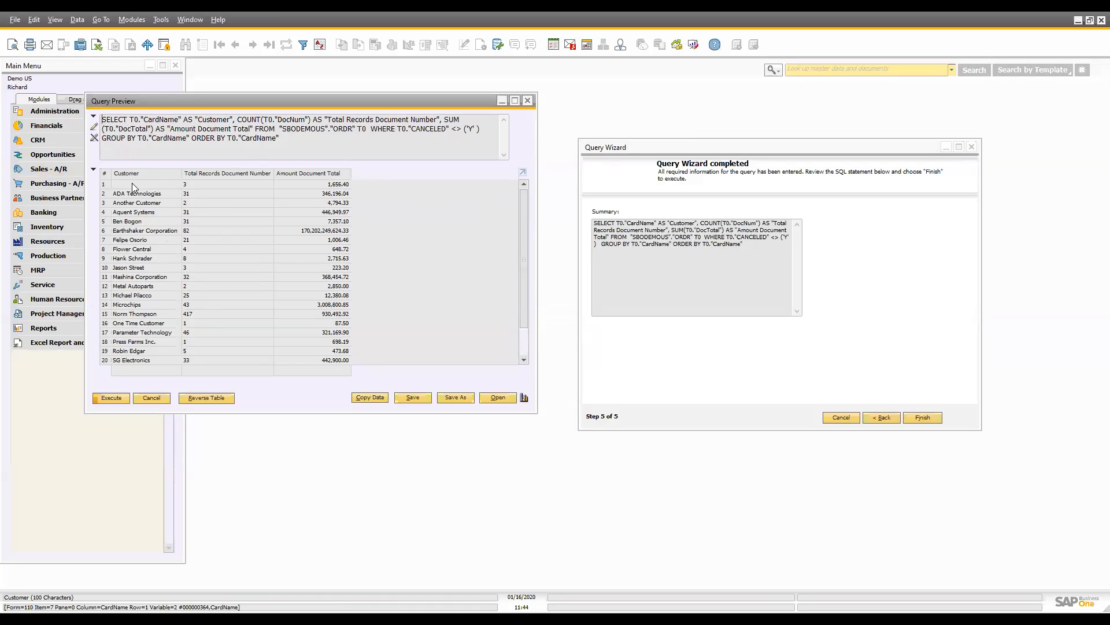
pyautogui.scroll(-2, 199, 211)
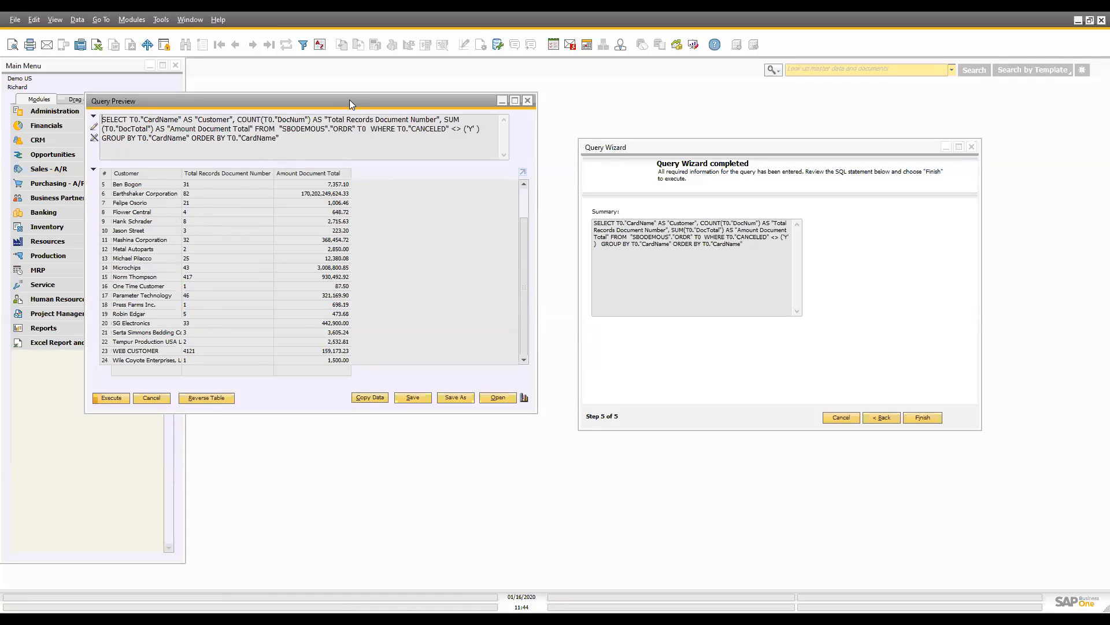
# Close the Query Wizard and minimize the Query Preview window
pyautogui.moveTo(349, 101); pyautogui.dragTo(278, 275)
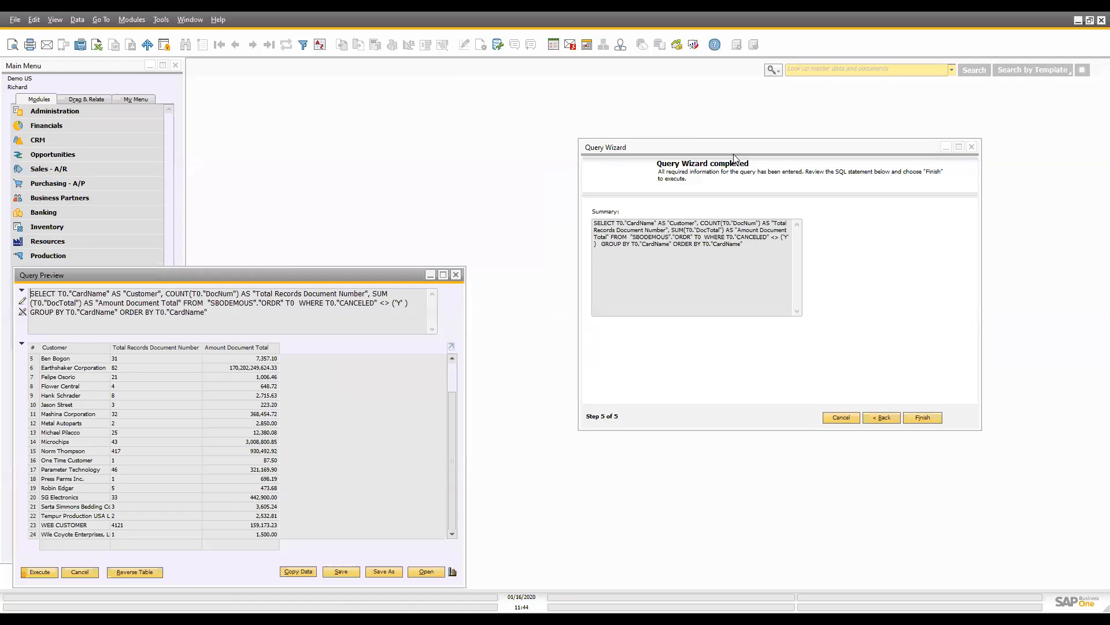
pyautogui.click(634, 151)
pyautogui.moveTo(634, 152); pyautogui.dragTo(404, 153)
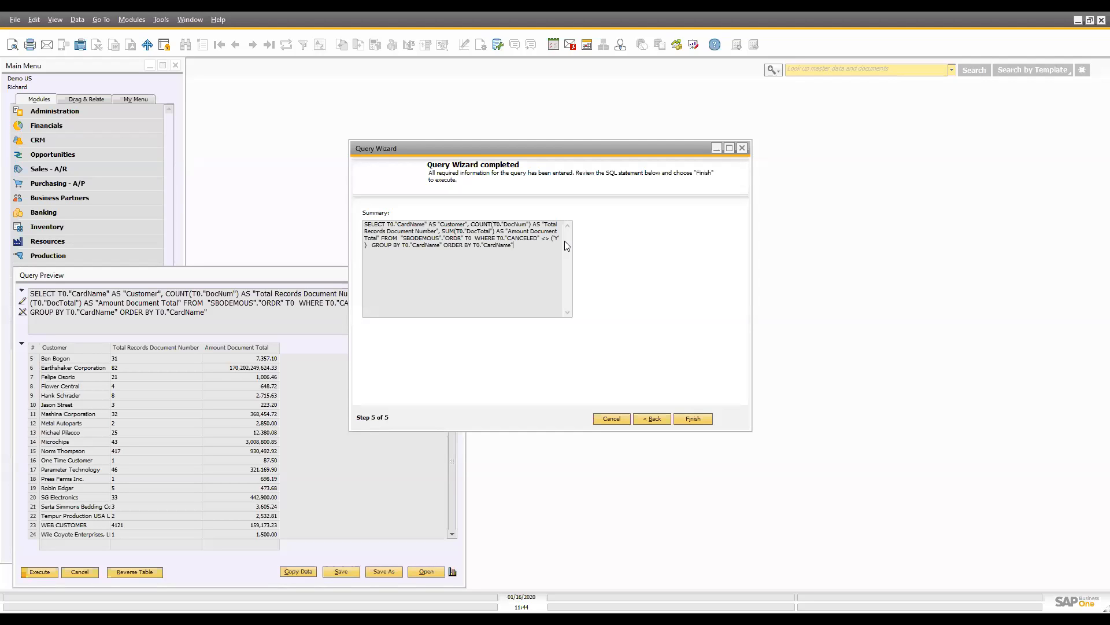
pyautogui.click(610, 418)
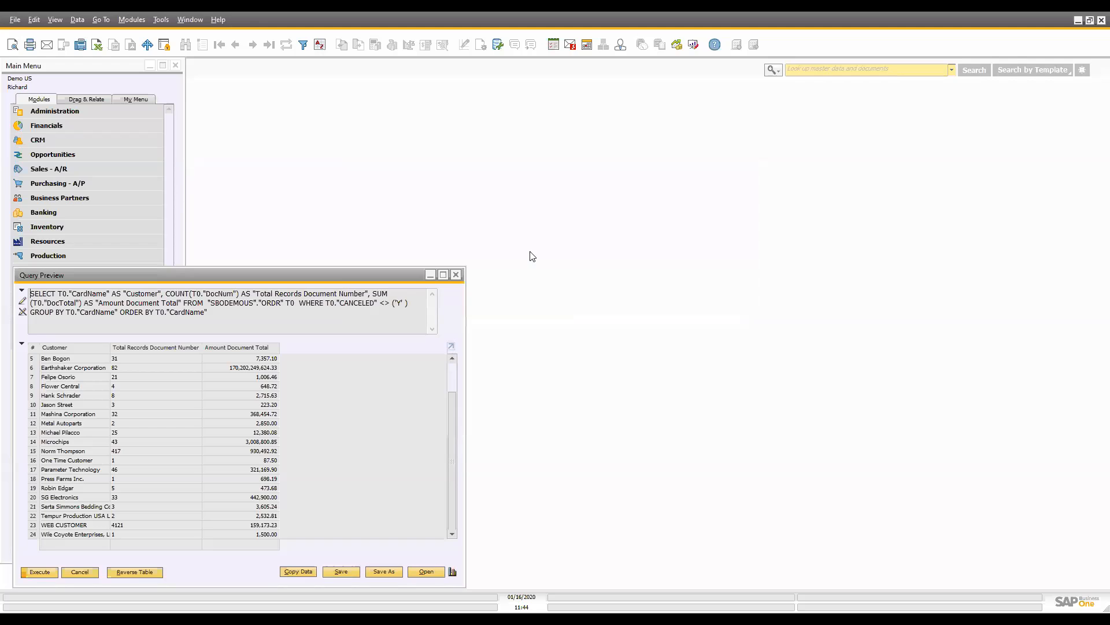
pyautogui.click(430, 274)
# Open the Query Generator and move its window closer to the main menu
pyautogui.click(163, 19)
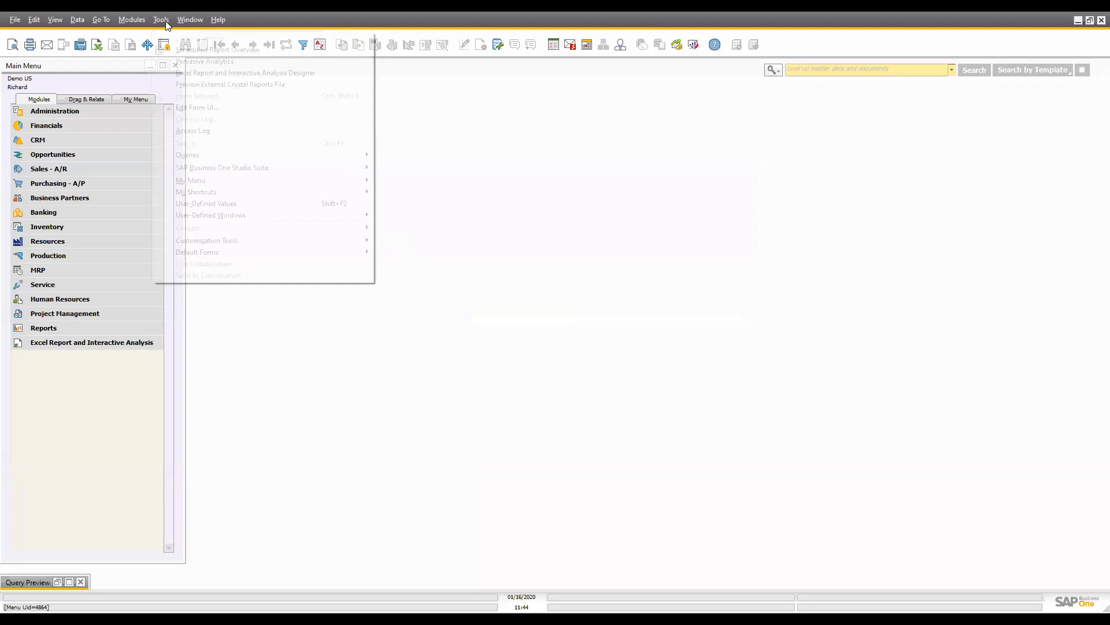
pyautogui.moveTo(281, 155)
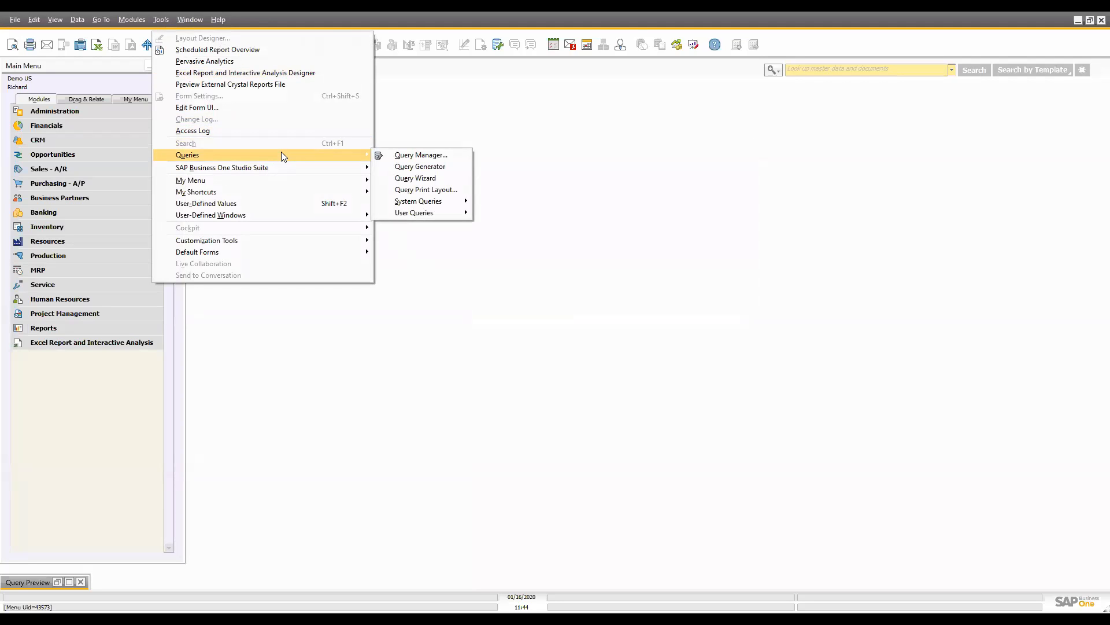
pyautogui.click(447, 165)
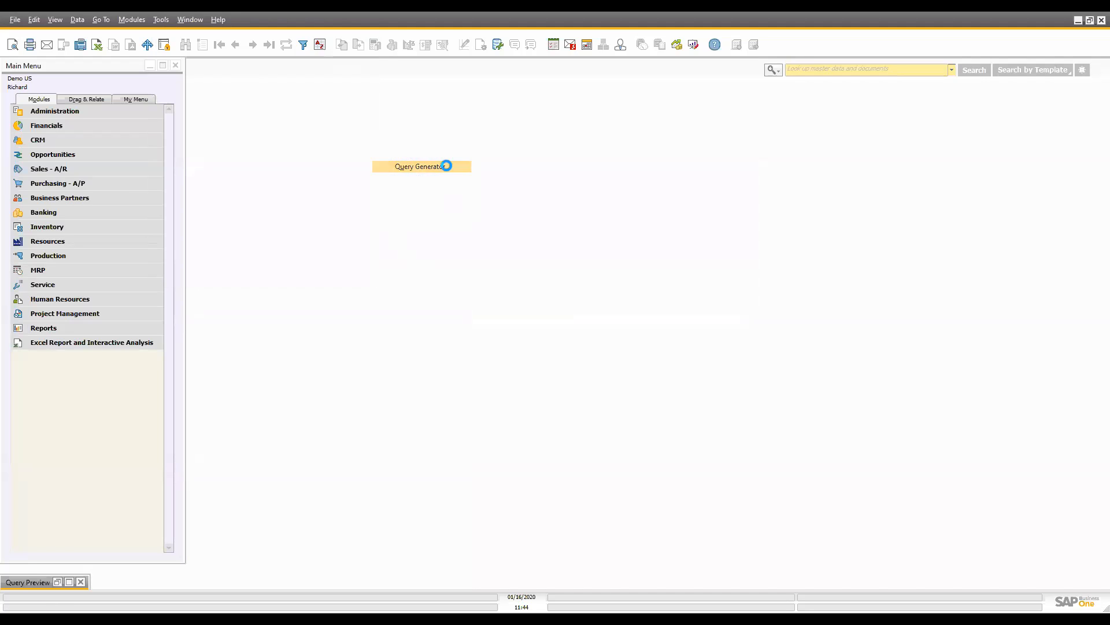
pyautogui.moveTo(531, 100); pyautogui.dragTo(356, 105)
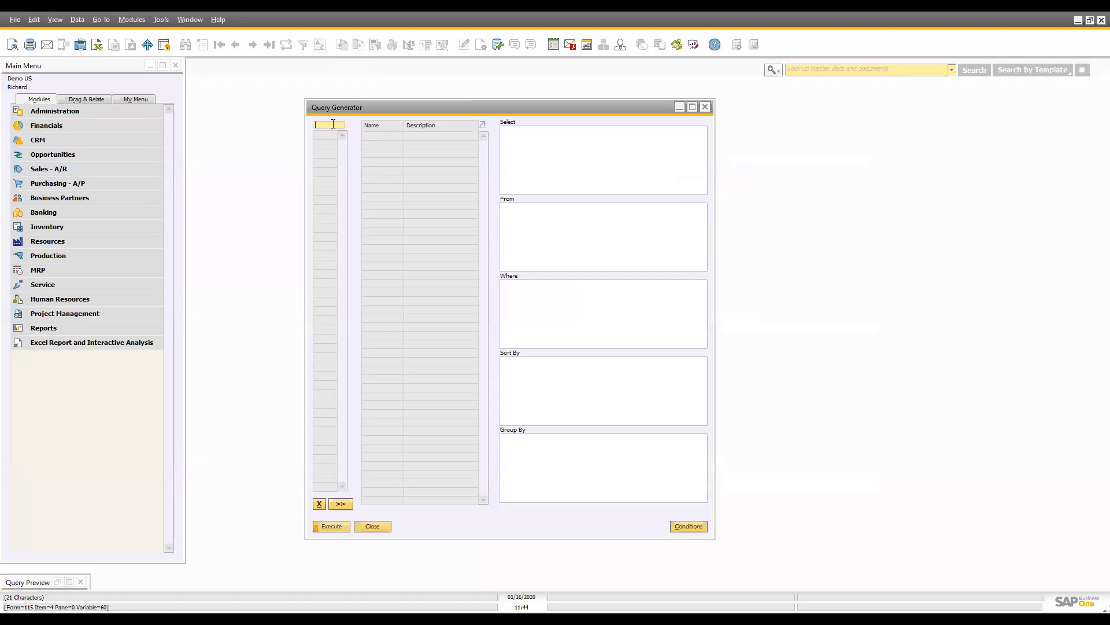
# Examine the Query Generator's Select, From, Where, Sort By and Group By areas
pyautogui.click(555, 198)
pyautogui.click(557, 253)
pyautogui.click(552, 315)
pyautogui.click(546, 406)
pyautogui.click(548, 450)
pyautogui.click(550, 152)
pyautogui.click(552, 228)
pyautogui.click(557, 331)
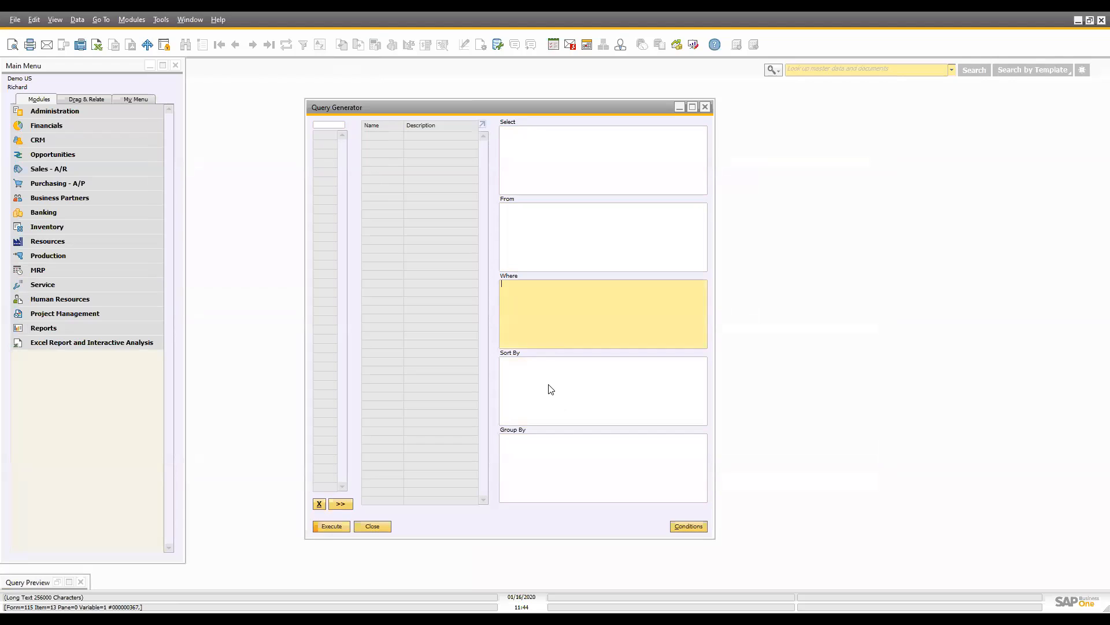
pyautogui.click(550, 387)
pyautogui.click(528, 131)
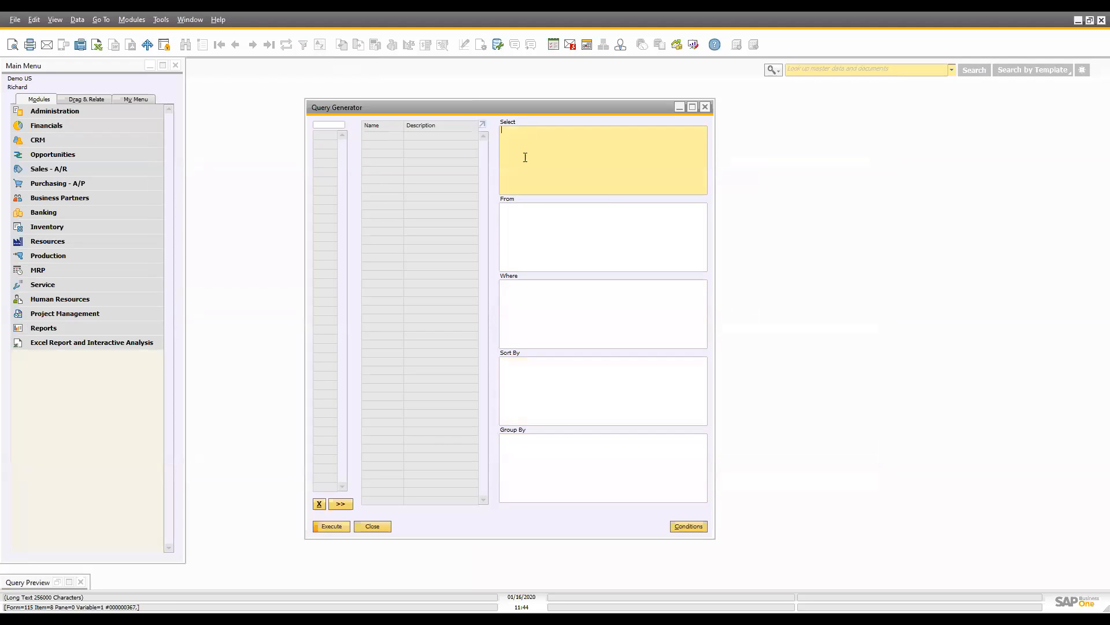
pyautogui.click(533, 235)
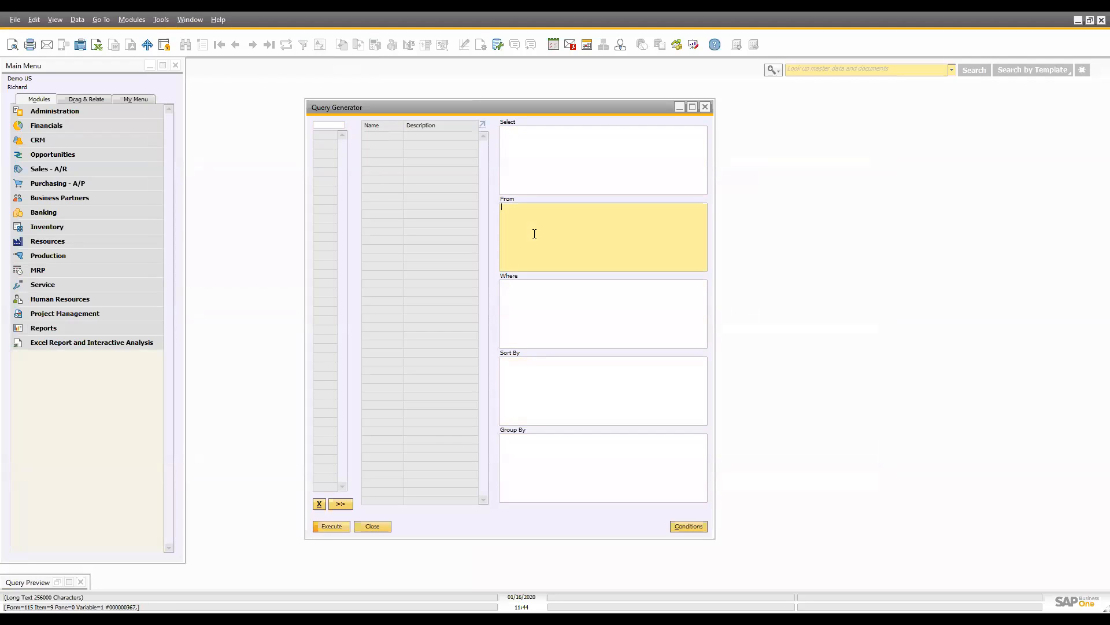
pyautogui.click(544, 313)
pyautogui.click(546, 383)
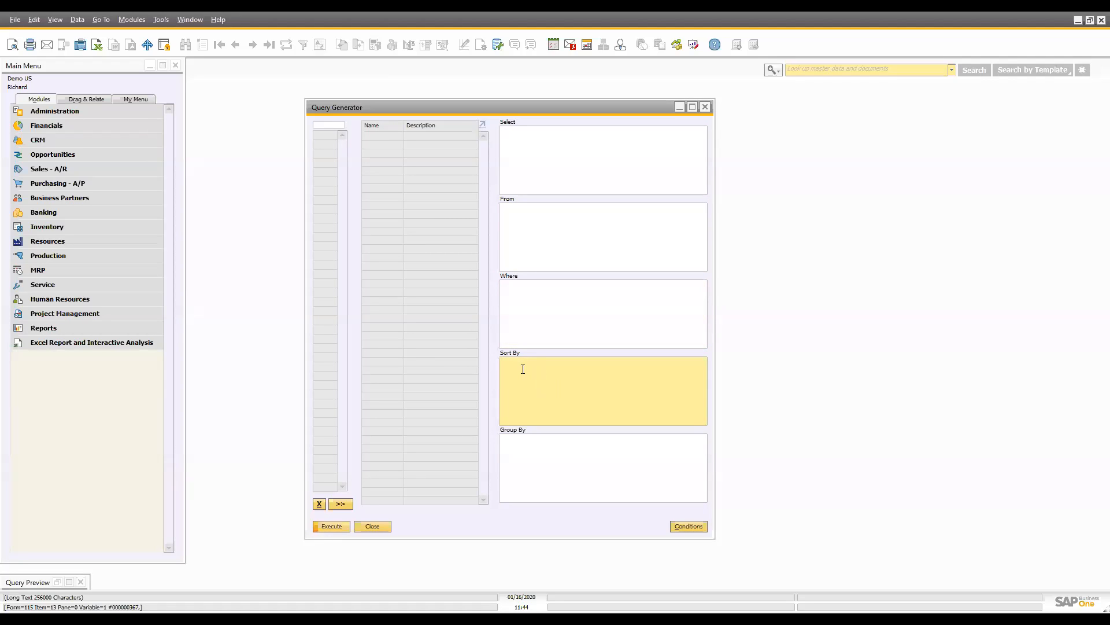
pyautogui.click(525, 456)
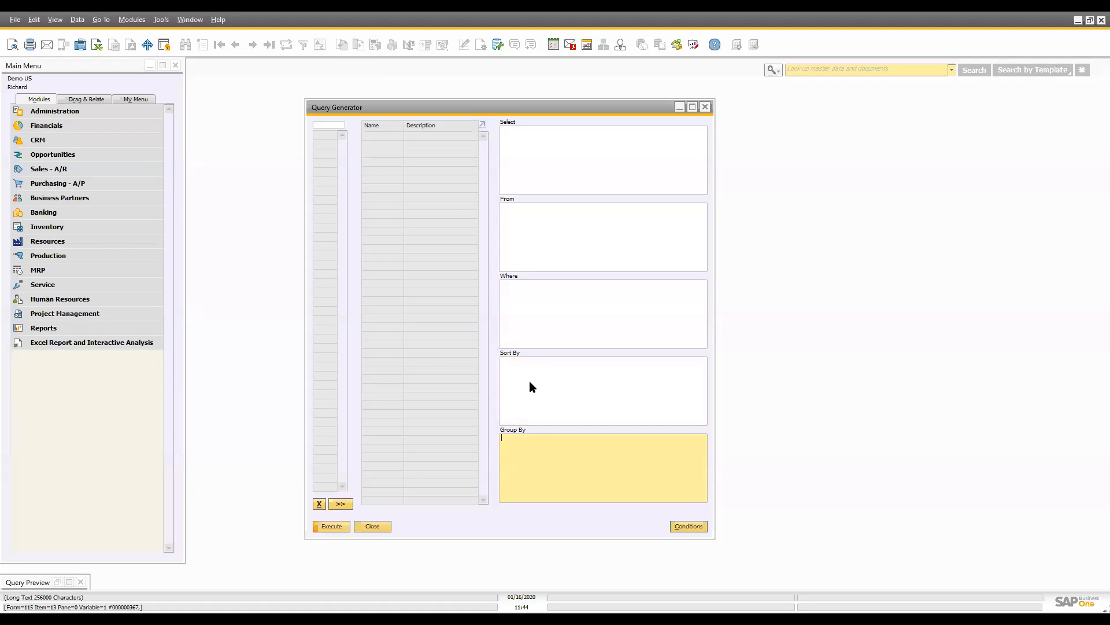
# Show the conditions and variables lists and add the ORDR table to the query
pyautogui.click(688, 525)
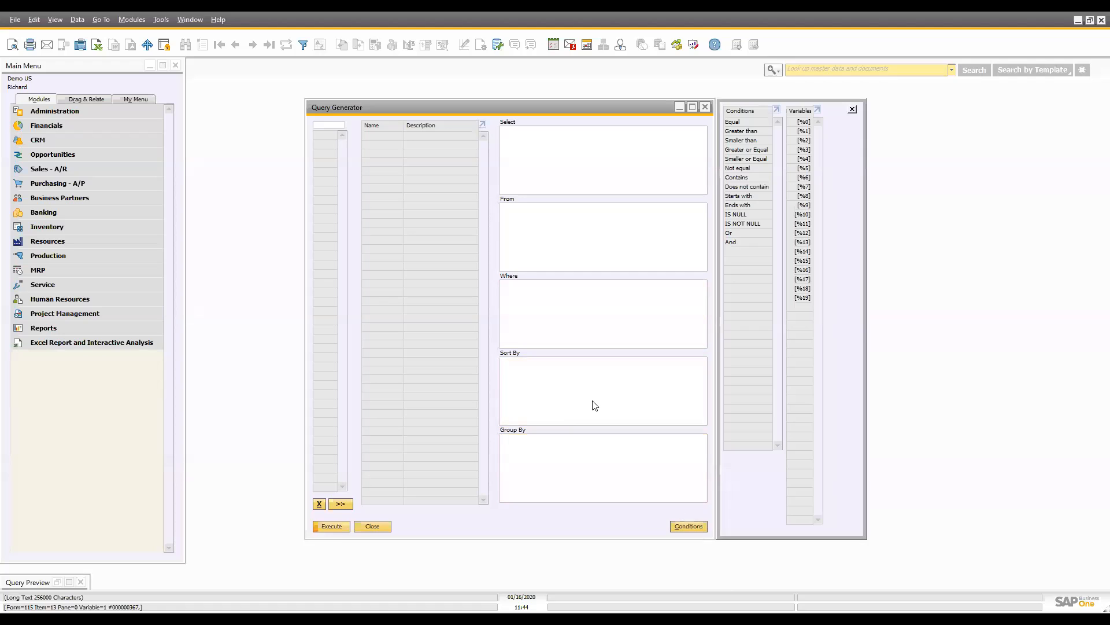
pyautogui.click(323, 125)
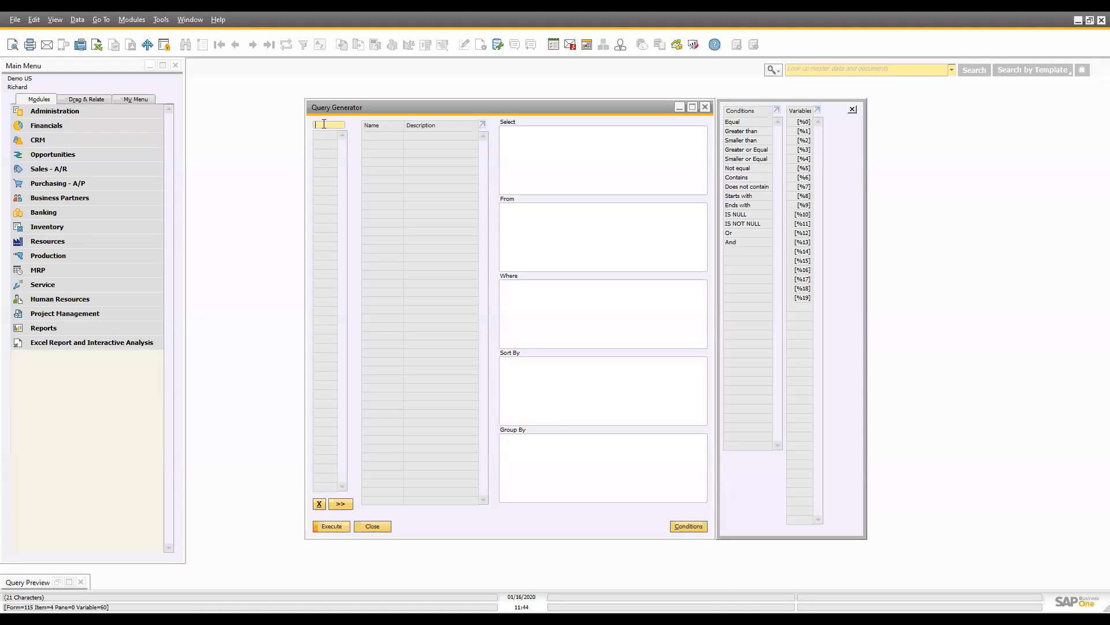
pyautogui.write('ORDR')
pyautogui.press('Tab')
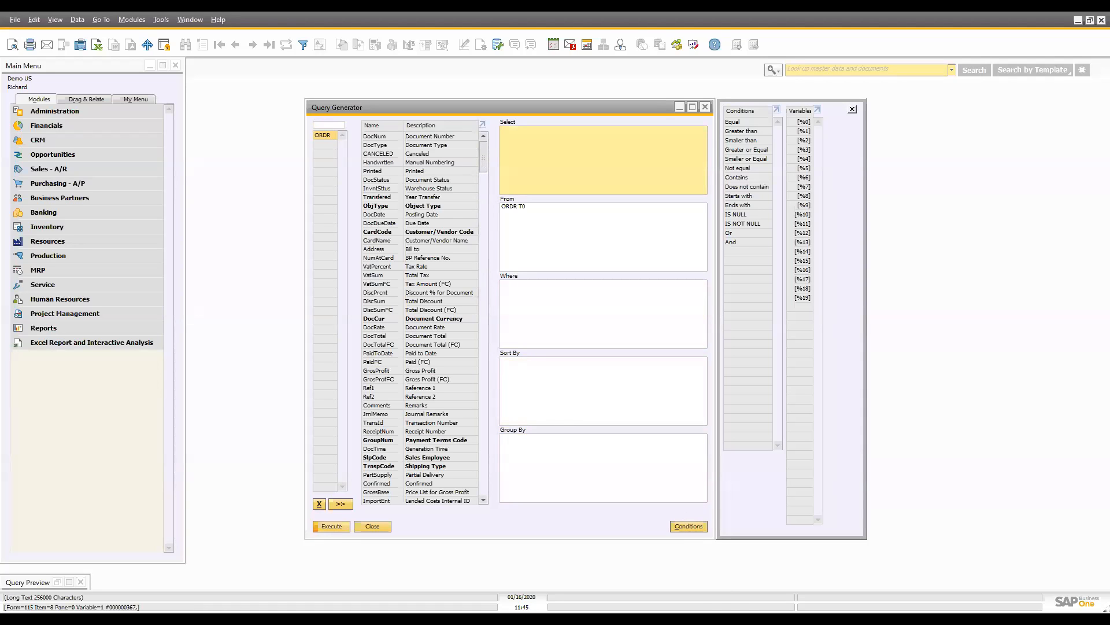
pyautogui.click(326, 128)
pyautogui.click(328, 126)
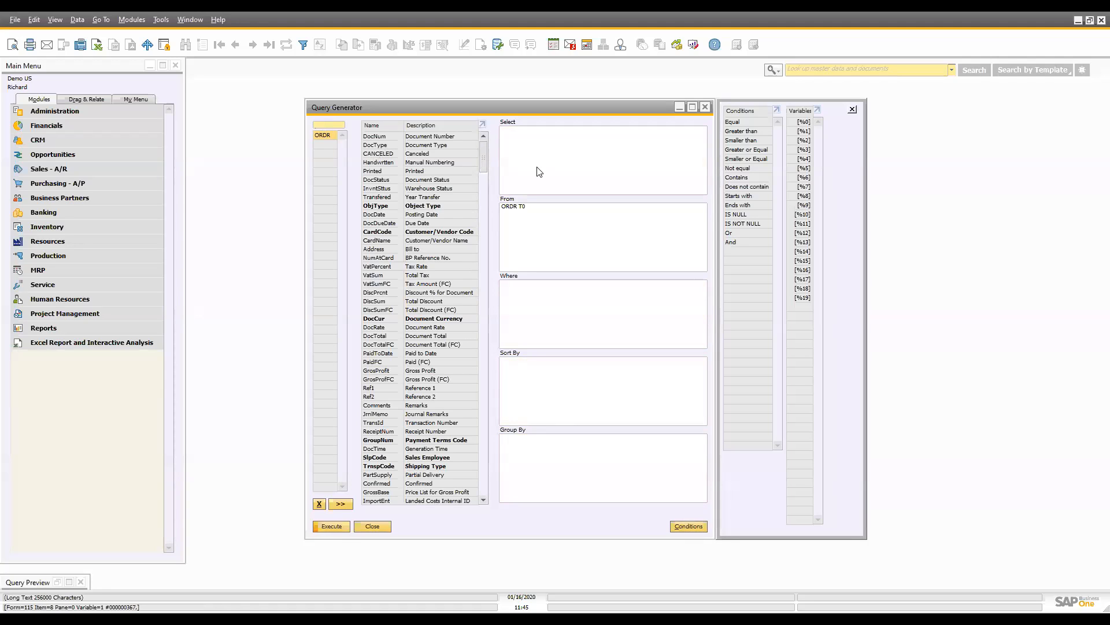
# Look through the ORDR table's field list and the clause areas that can receive its fields
pyautogui.click(553, 150)
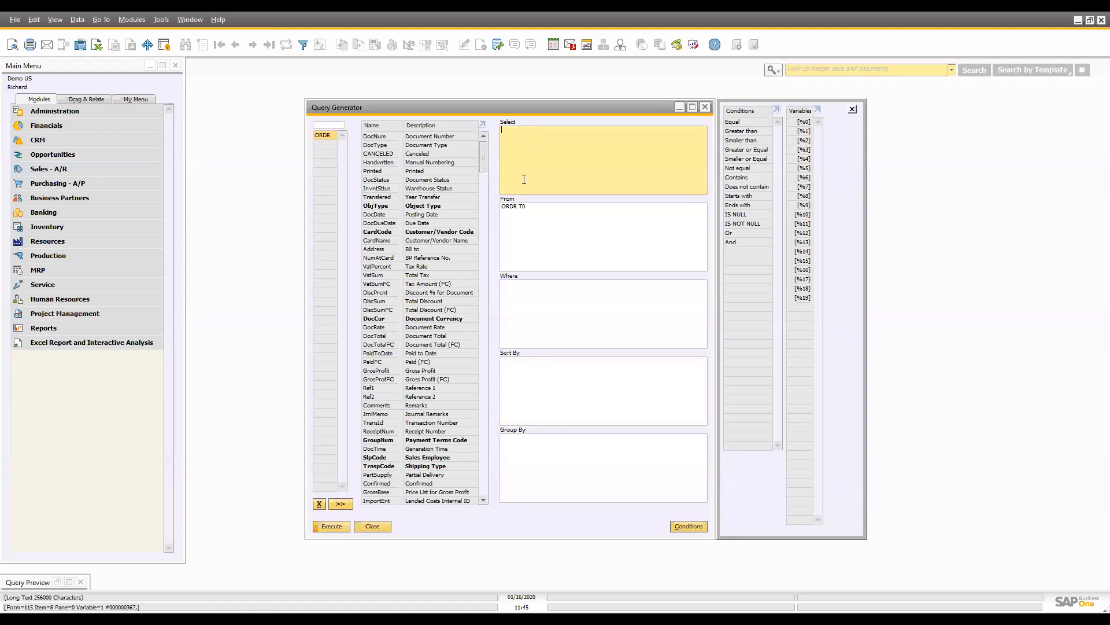
pyautogui.scroll(-20, 472, 148)
pyautogui.scroll(20, 467, 480)
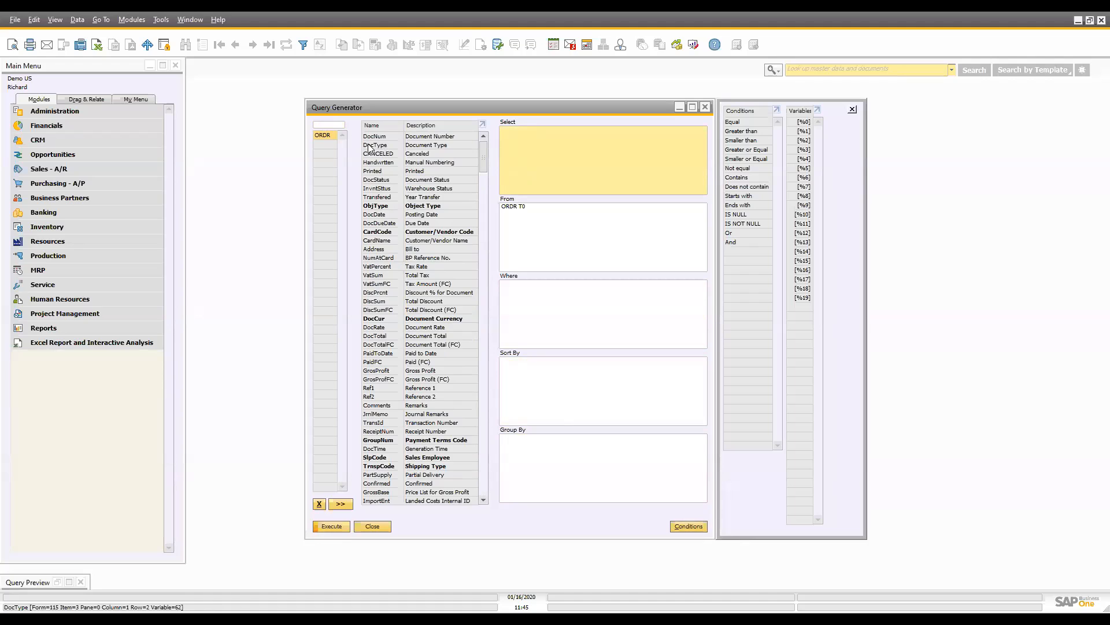
pyautogui.click(558, 314)
pyautogui.click(559, 400)
pyautogui.click(560, 463)
pyautogui.click(572, 220)
pyautogui.click(570, 171)
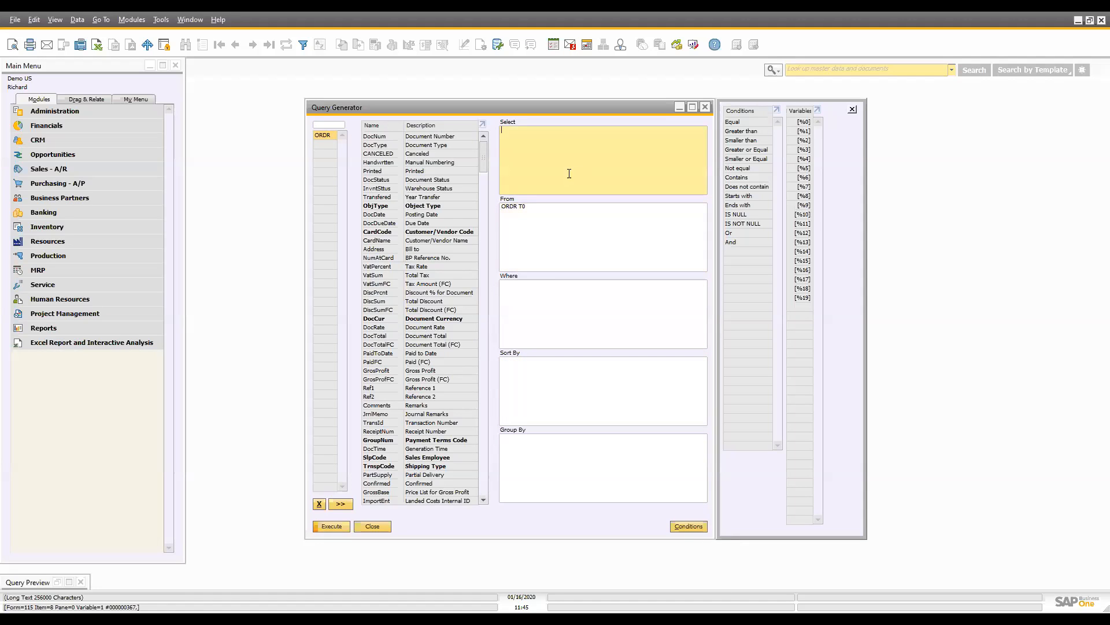
# Add the ORDR fields DocNum, DocDate and DocTotal to the Select clause
pyautogui.doubleClick(385, 136)
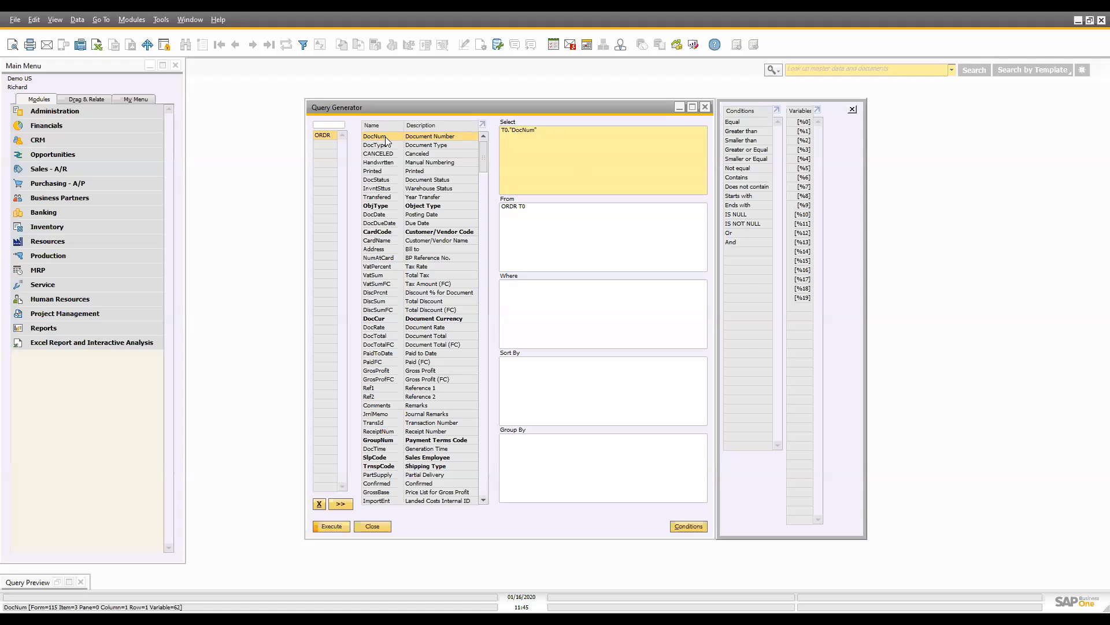
pyautogui.doubleClick(381, 215)
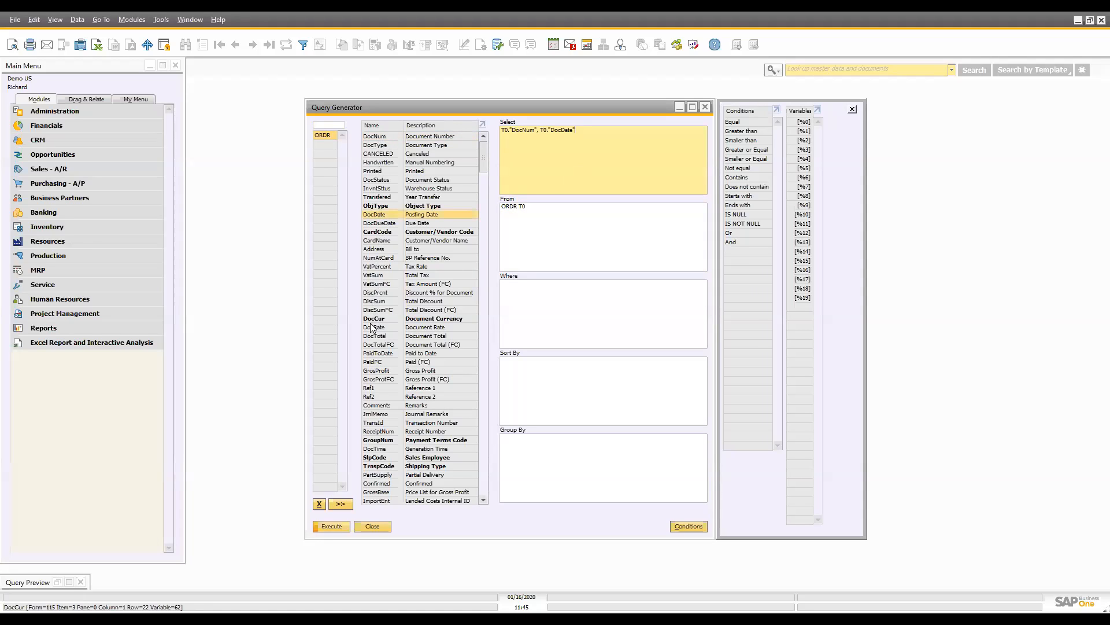
pyautogui.doubleClick(381, 337)
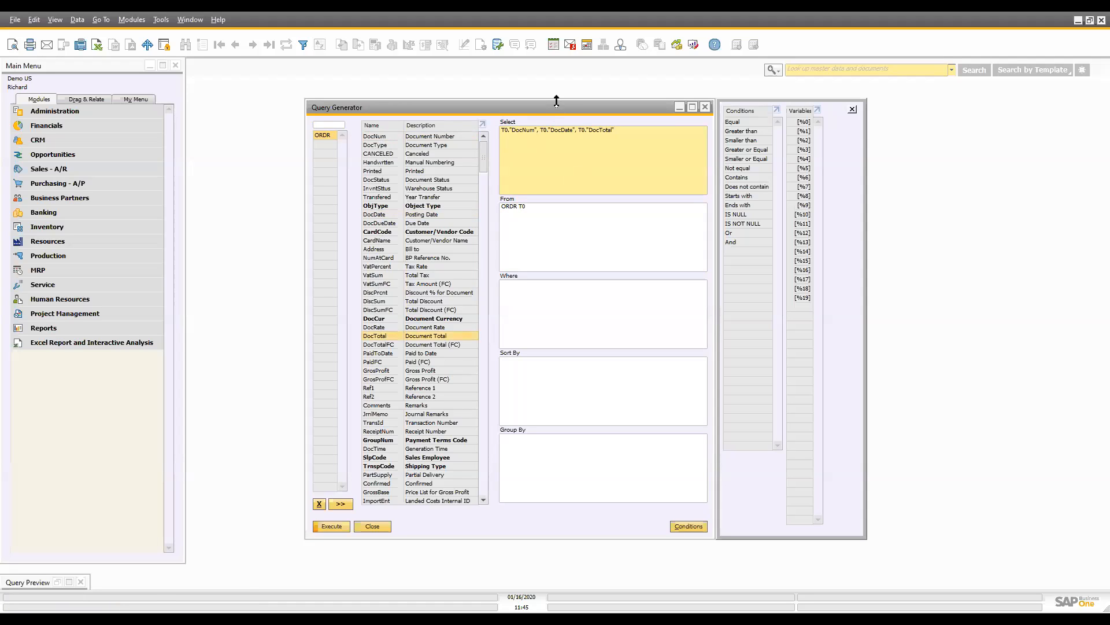
# Run the query with its window moved aside, and review the generated SQL statement and the result rows before closing the preview
pyautogui.moveTo(555, 108); pyautogui.dragTo(736, 94)
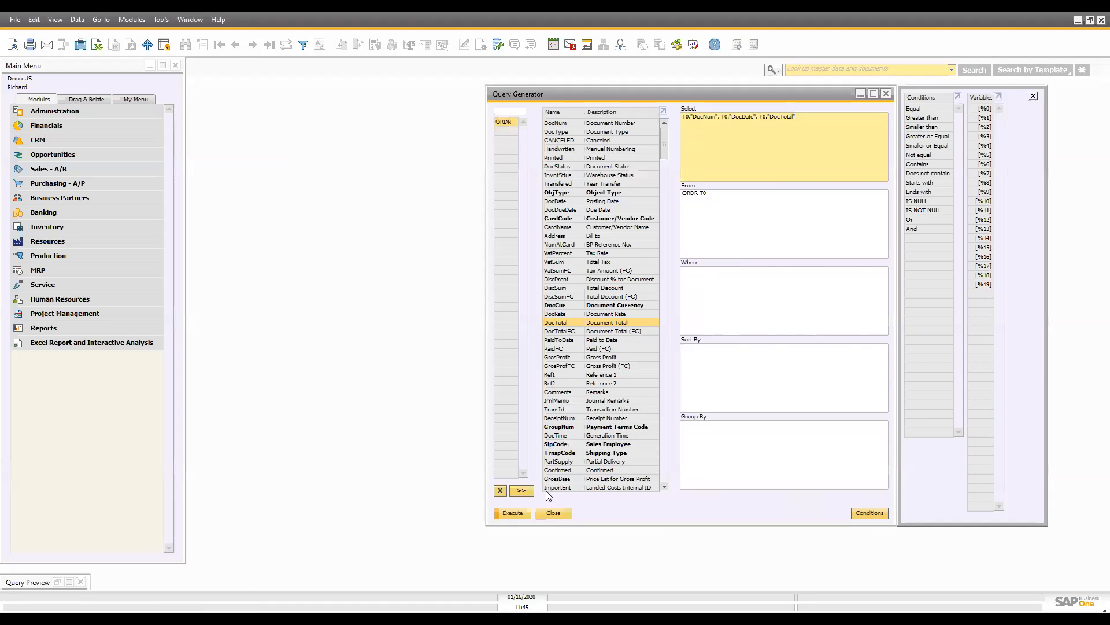
pyautogui.click(513, 513)
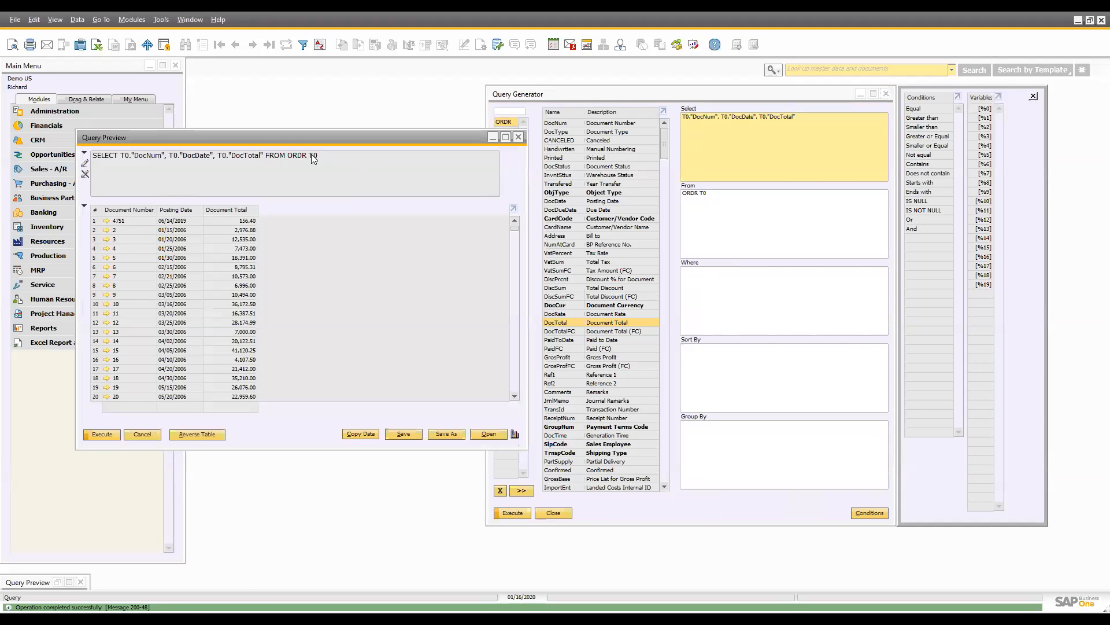
pyautogui.moveTo(358, 179); pyautogui.dragTo(58, 155)
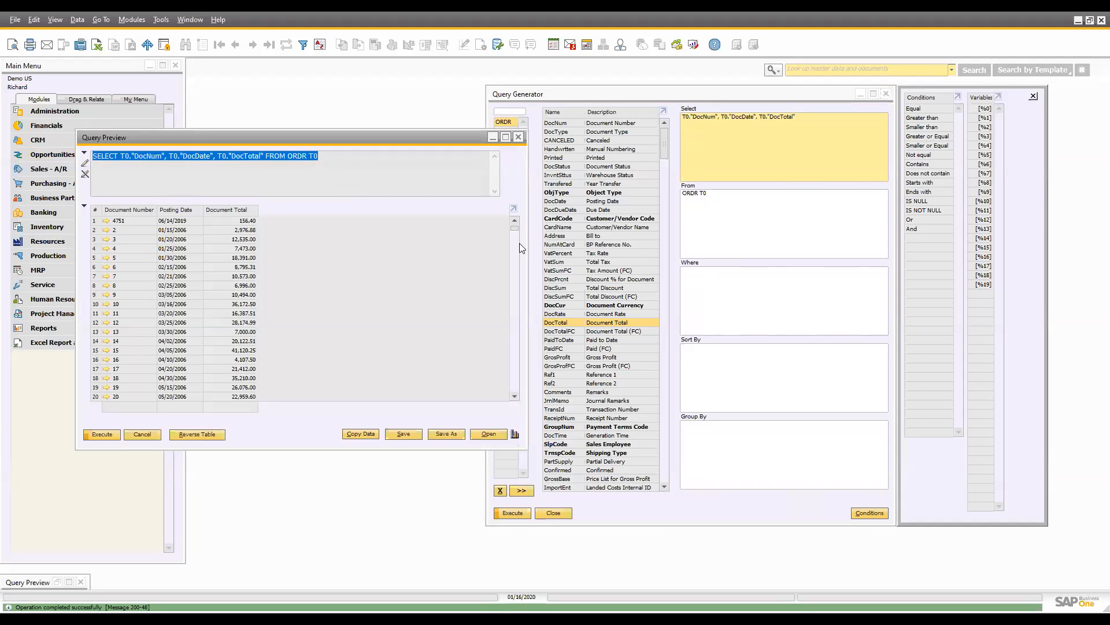
pyautogui.moveTo(513, 230); pyautogui.dragTo(517, 394)
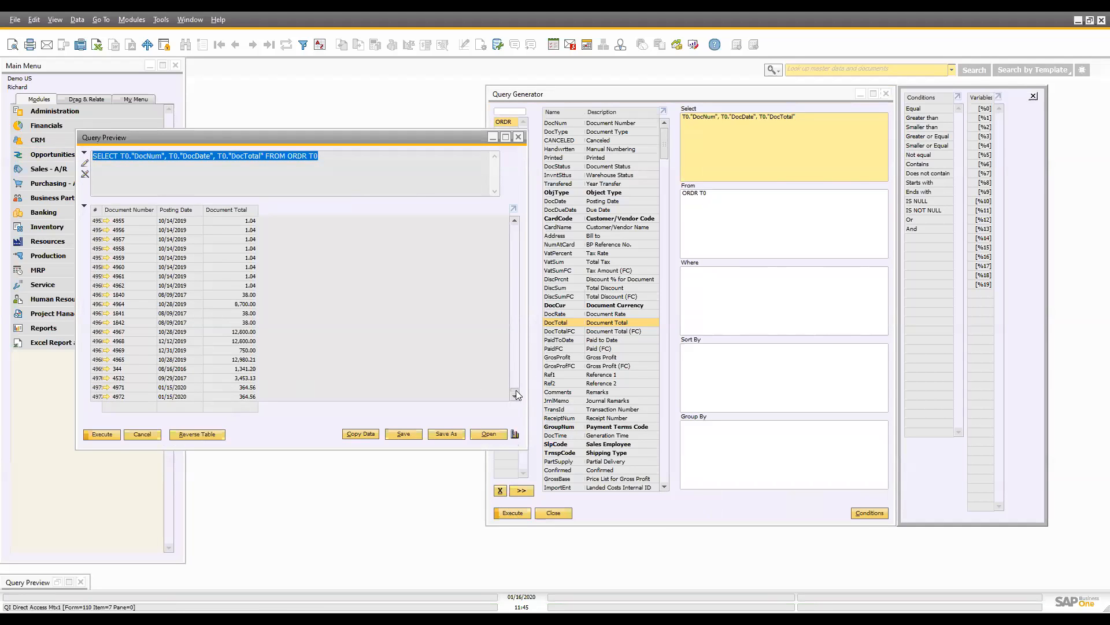
pyautogui.moveTo(512, 354); pyautogui.dragTo(509, 219)
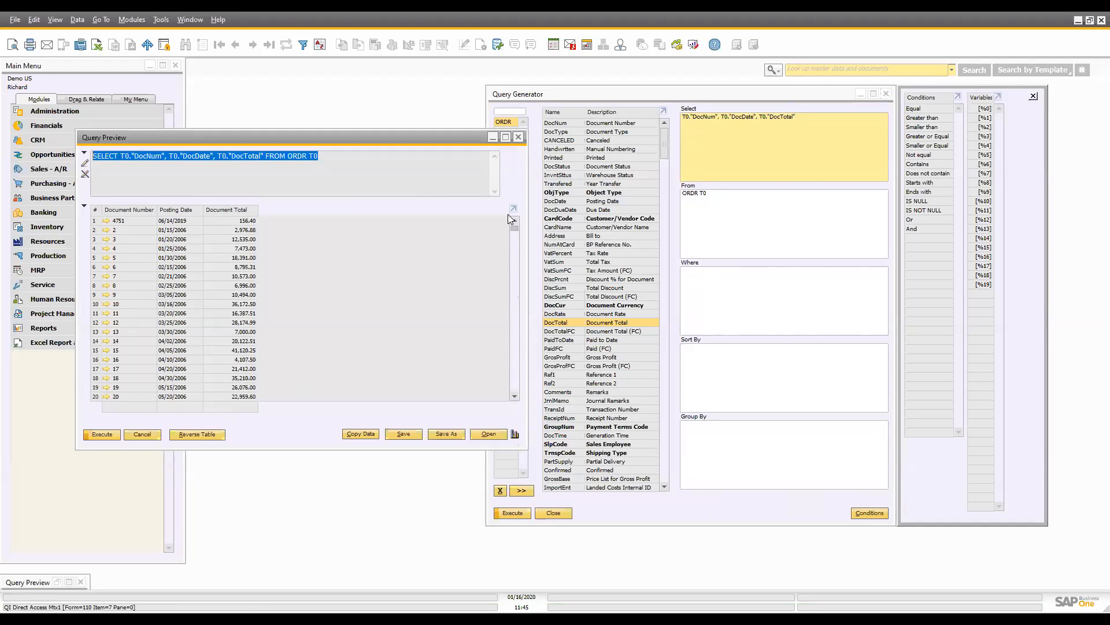
pyautogui.click(319, 166)
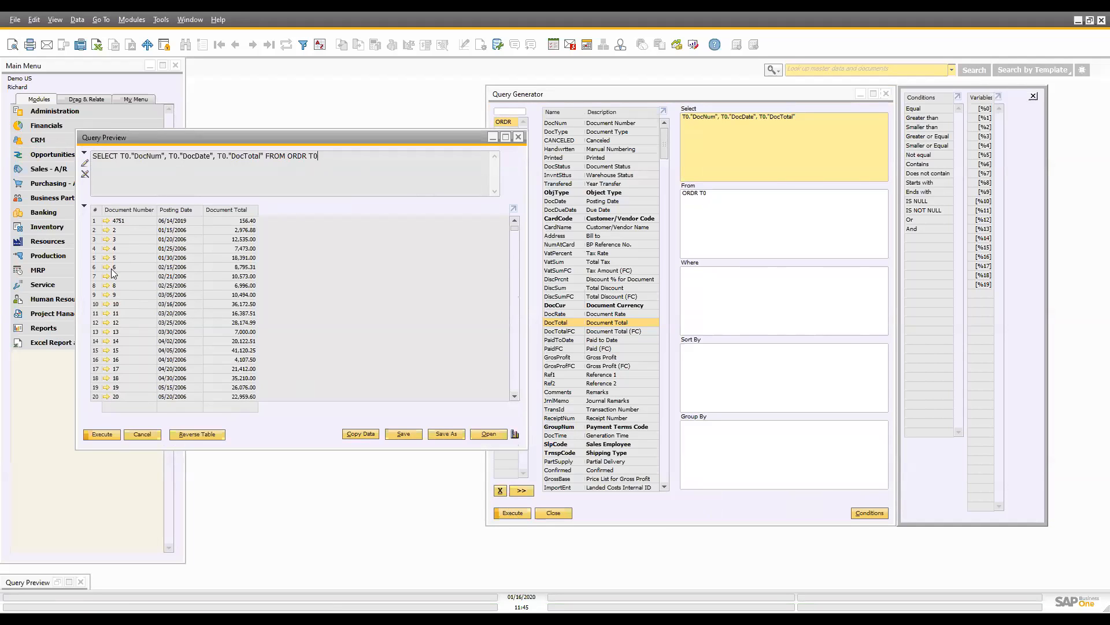
pyautogui.click(520, 138)
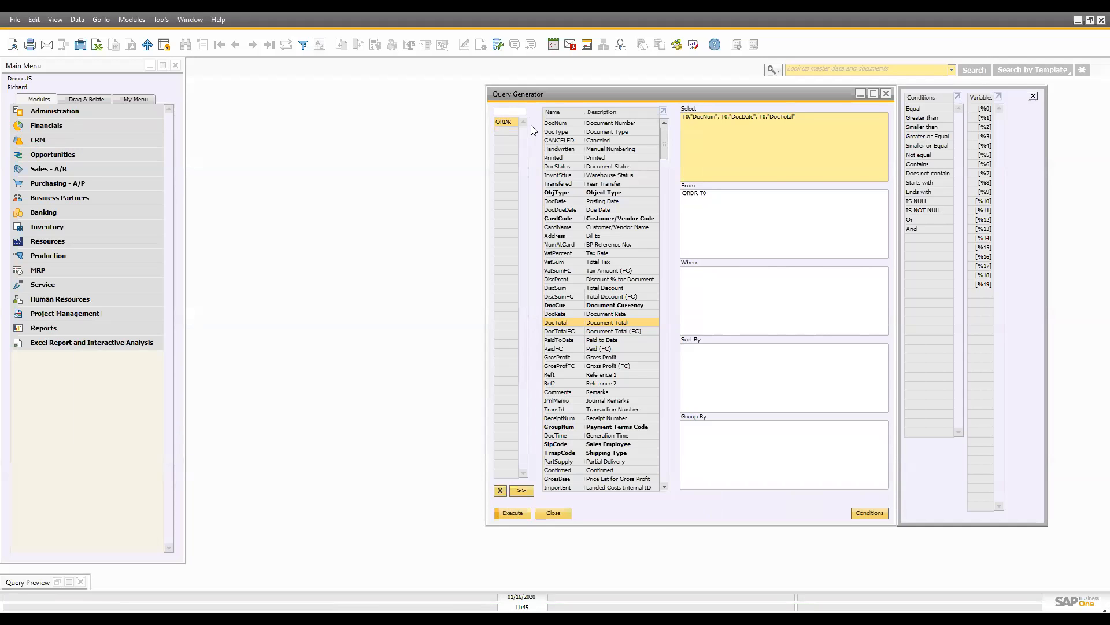
# Find the OCRD business partner table and add it to the query alongside ORDR
pyautogui.click(733, 229)
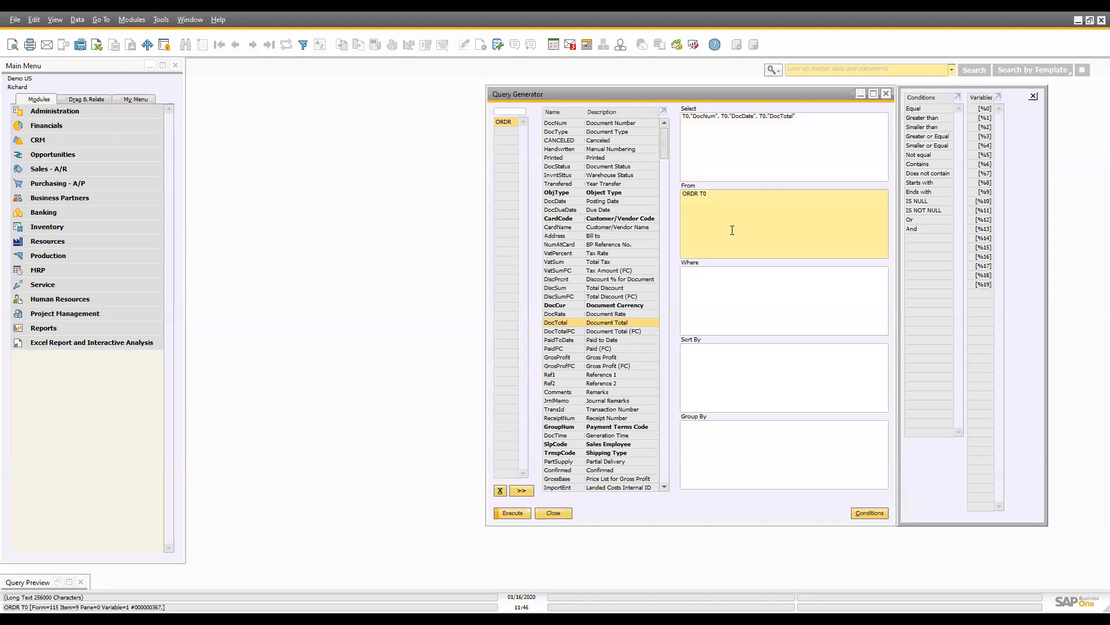
pyautogui.press('Tab')
pyautogui.click(811, 145)
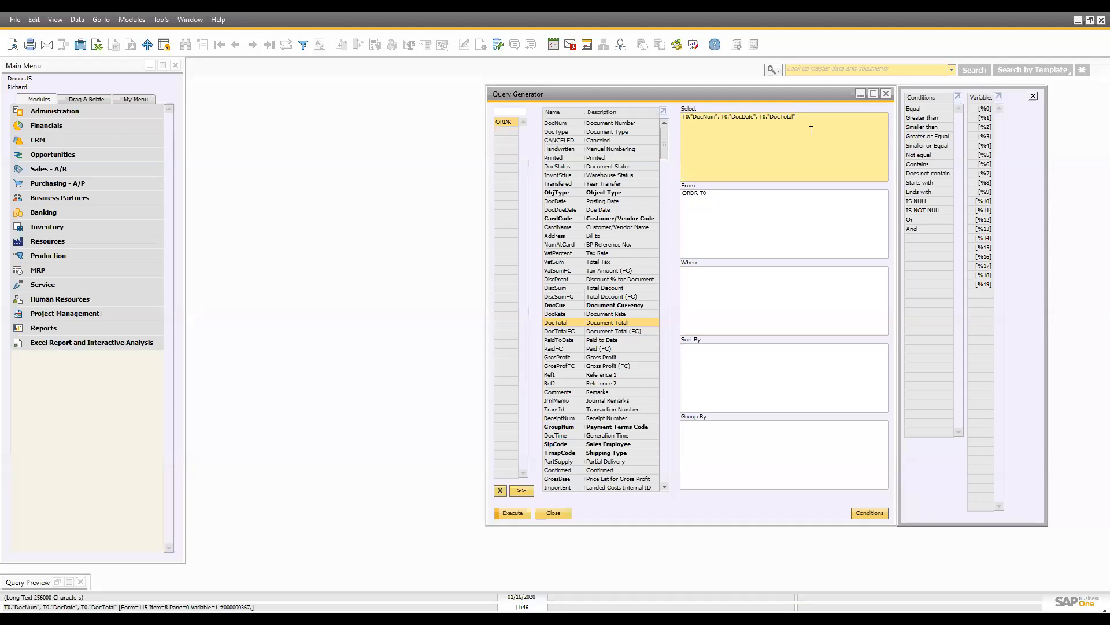
pyautogui.click(509, 111)
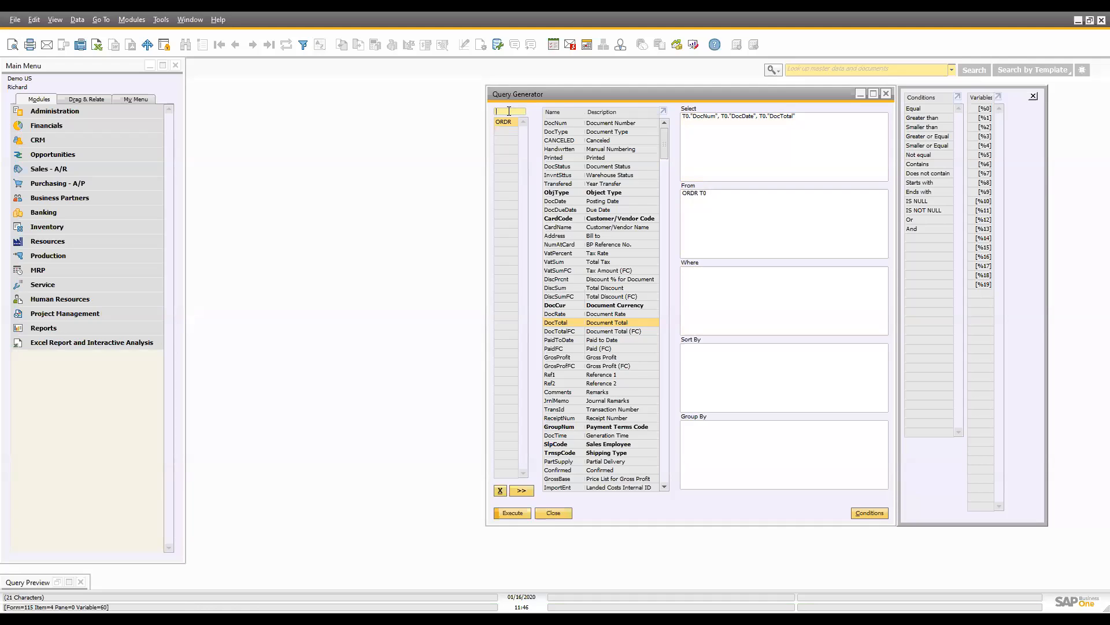
pyautogui.press('Tab')
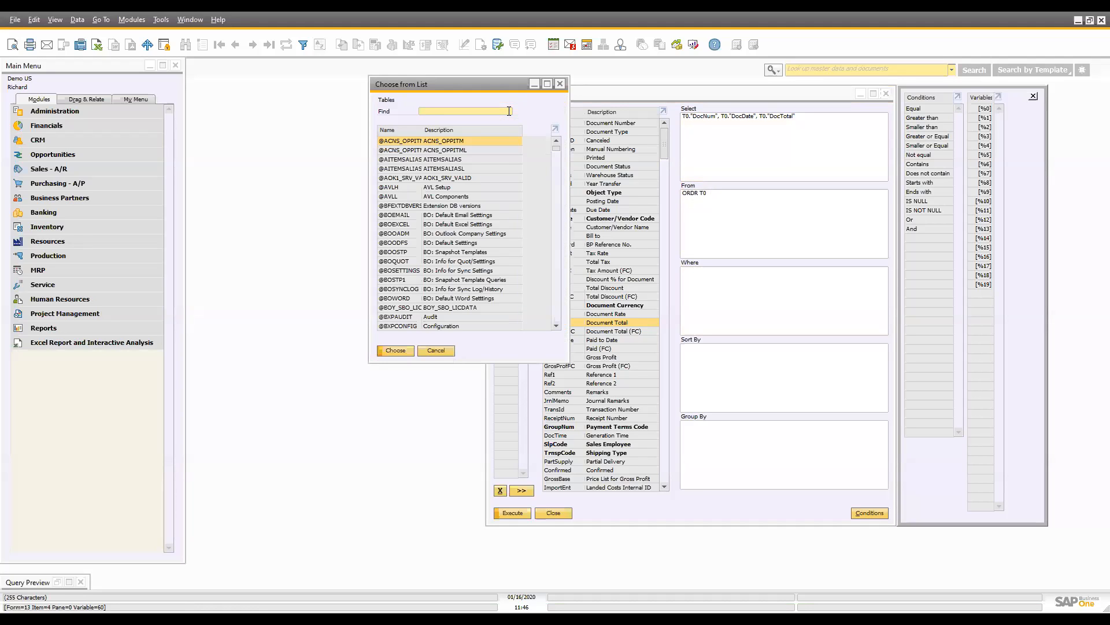
pyautogui.write('OCRD')
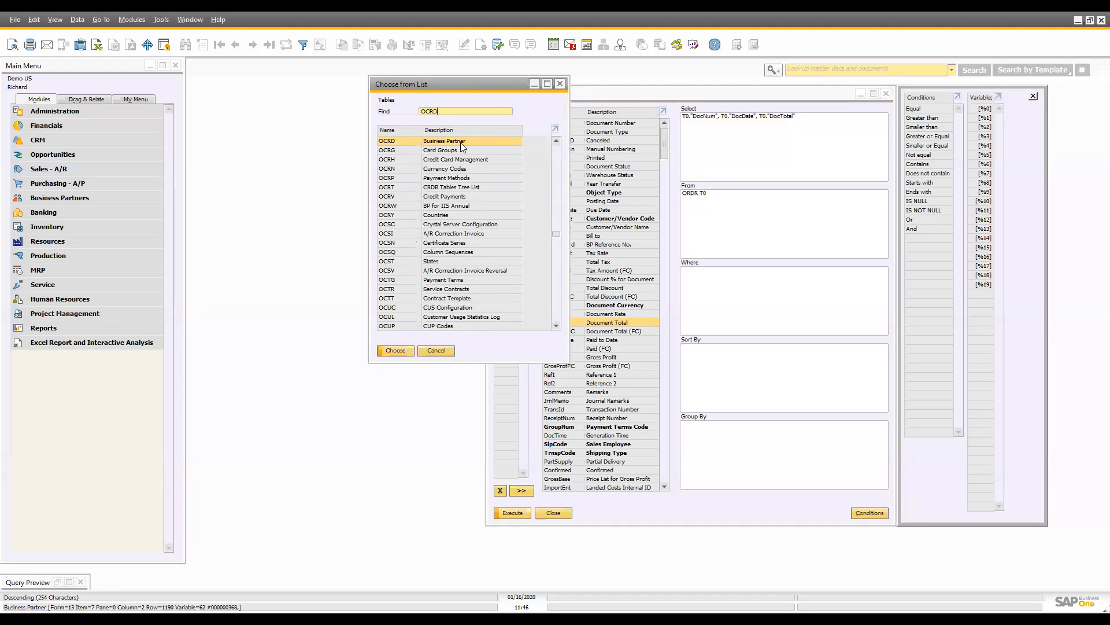
pyautogui.doubleClick(459, 141)
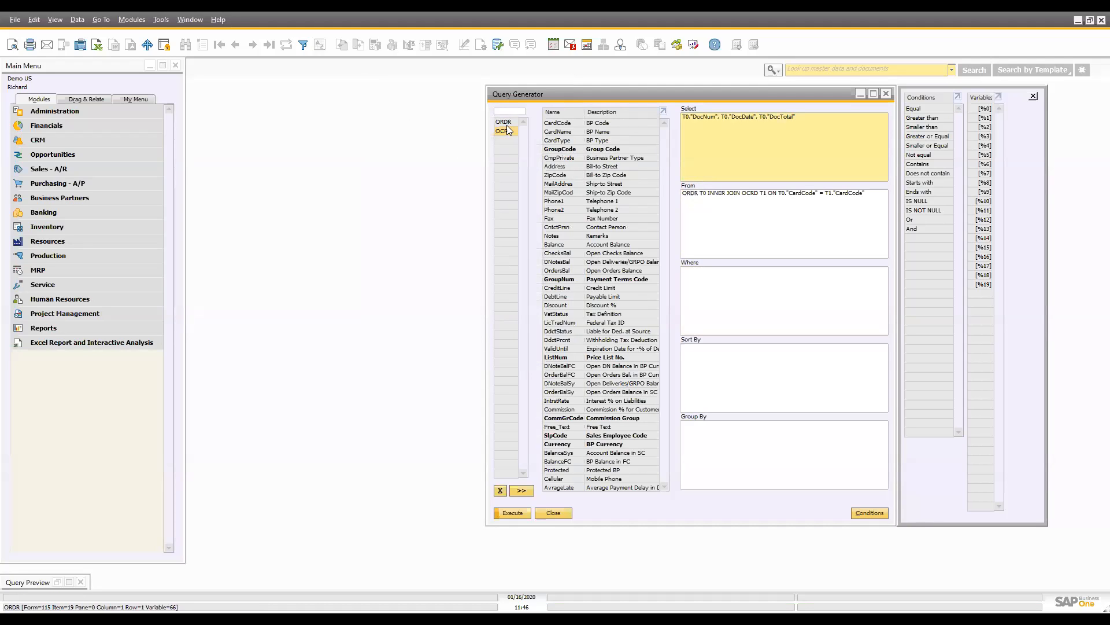
# Examine the inner join between ORDR and OCRD in the From clause and look at each table's field list
pyautogui.click(736, 198)
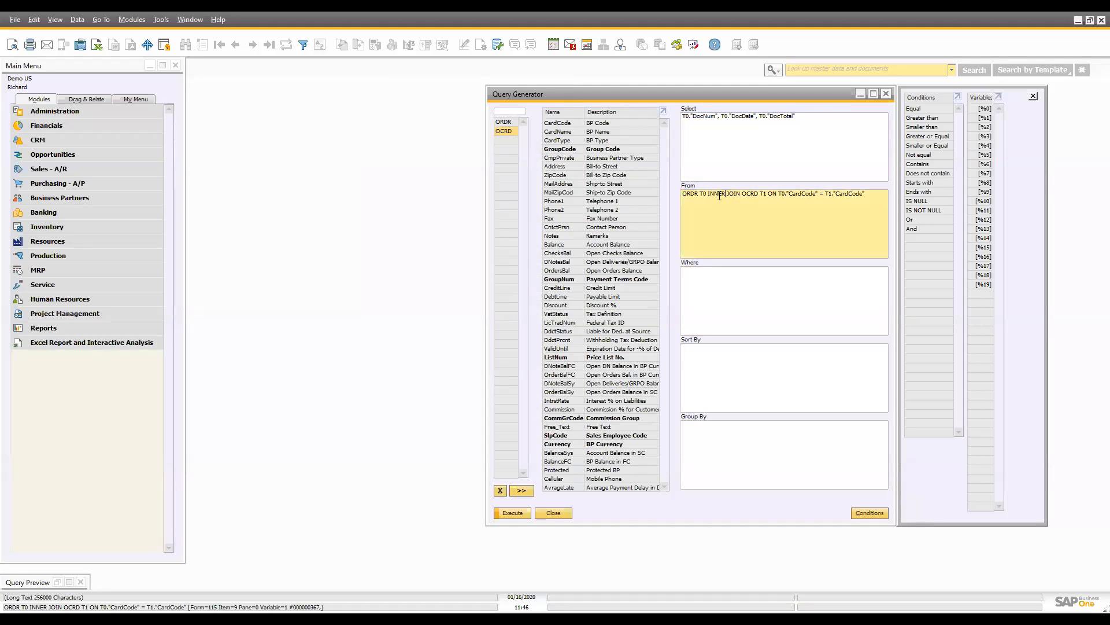
pyautogui.moveTo(708, 195); pyautogui.dragTo(817, 196)
pyautogui.click(800, 195)
pyautogui.click(836, 195)
pyautogui.click(861, 196)
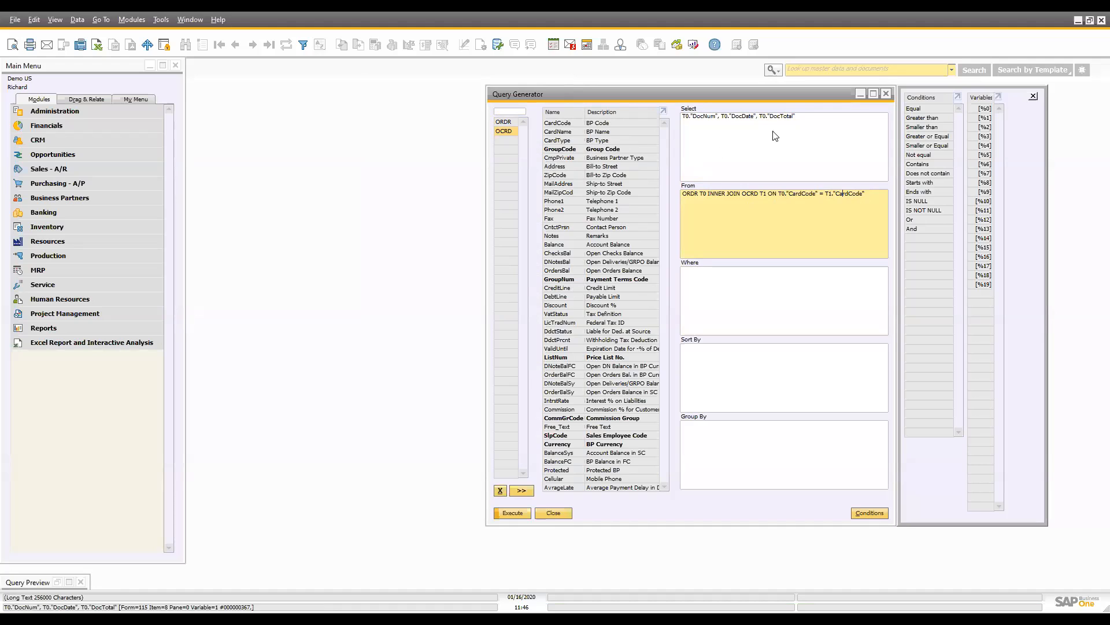
pyautogui.click(503, 121)
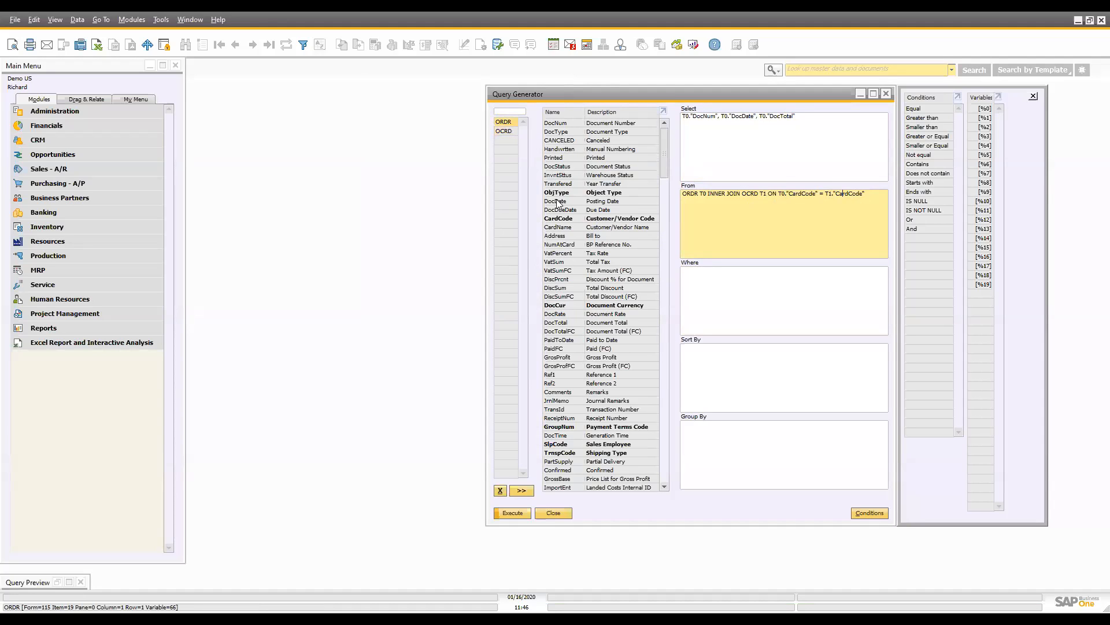
pyautogui.click(505, 131)
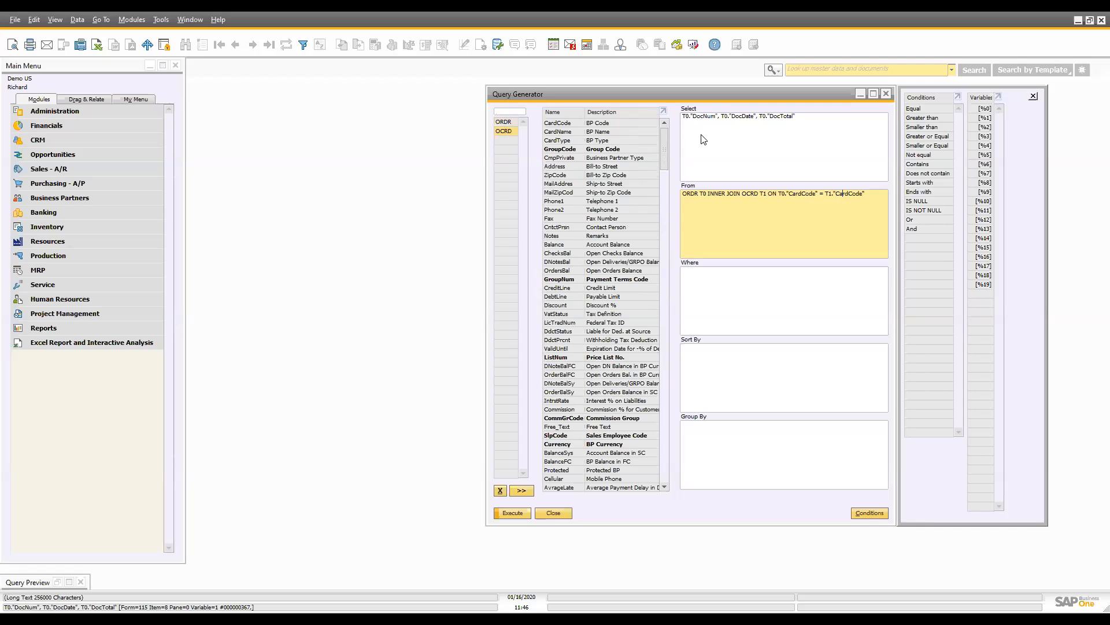
# Append the OCRD fields CardCode, CardName and LicTradNum to the Select clause
pyautogui.click(823, 132)
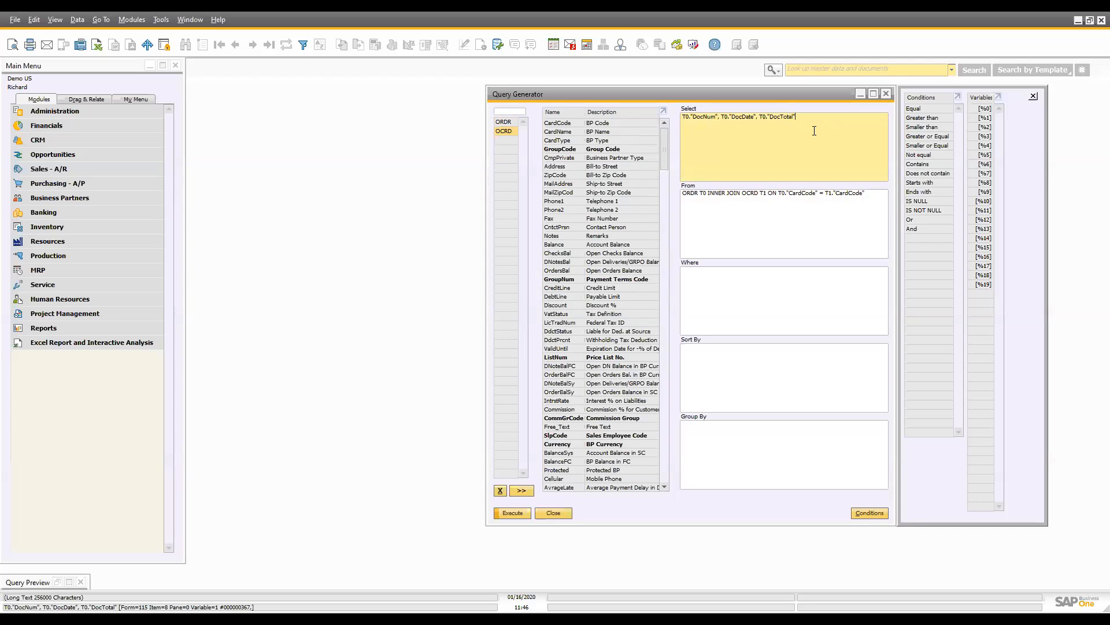
pyautogui.doubleClick(567, 125)
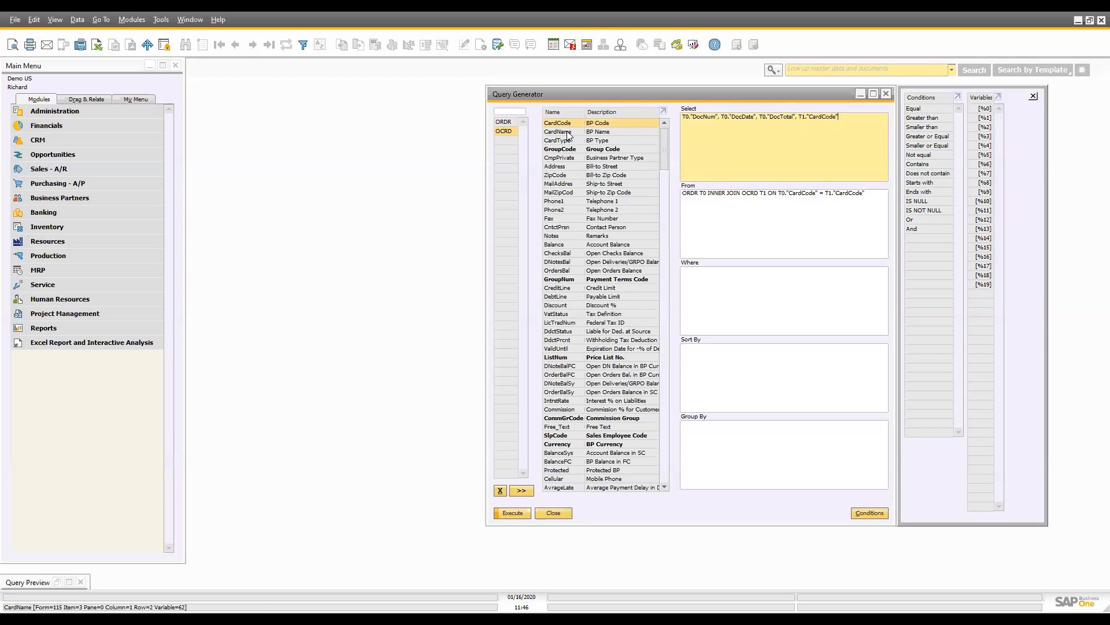
pyautogui.doubleClick(568, 132)
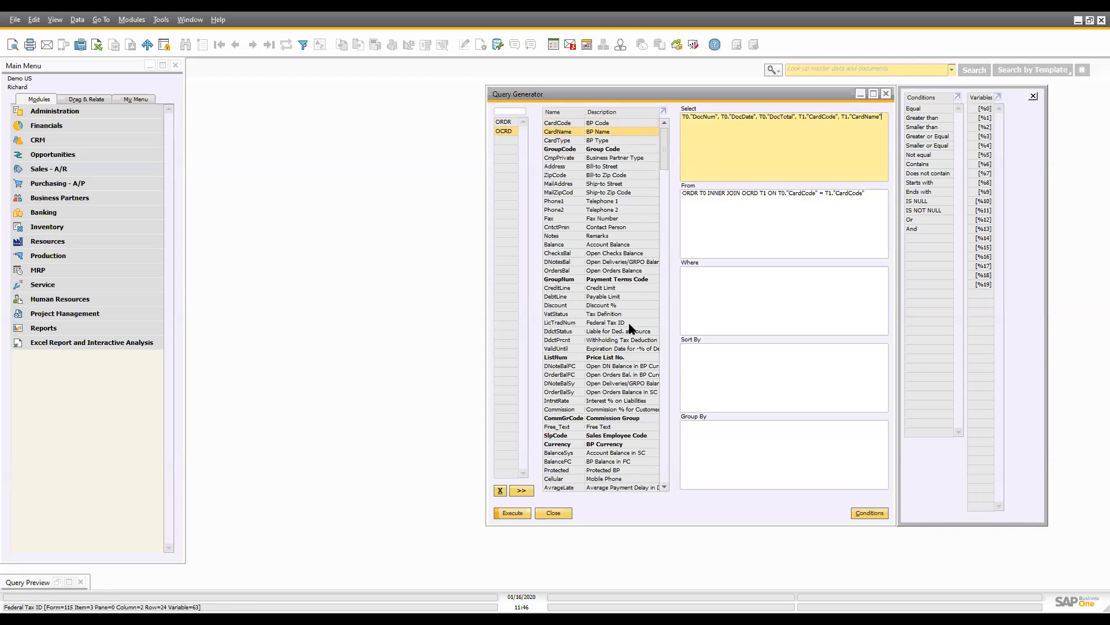
pyautogui.doubleClick(564, 323)
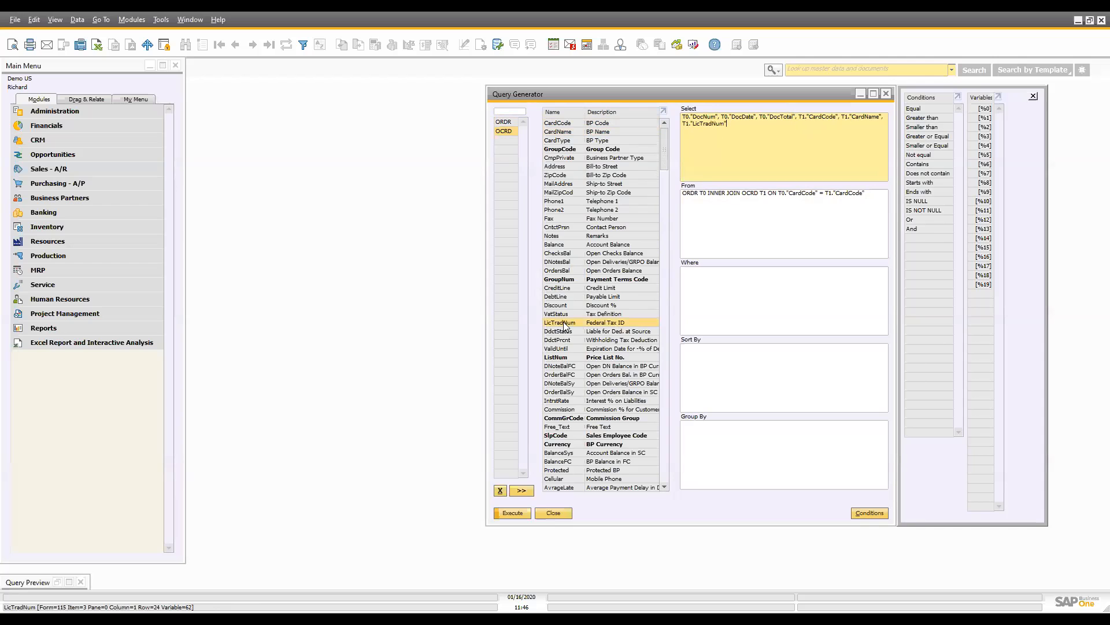
# Run the joined query and review the business partner columns in the preview before closing it
pyautogui.click(512, 512)
pyautogui.moveTo(514, 232)
pyautogui.mouseDown()
pyautogui.moveTo(516, 398)
pyautogui.moveTo(500, 279)
pyautogui.moveTo(514, 227)
pyautogui.mouseUp()
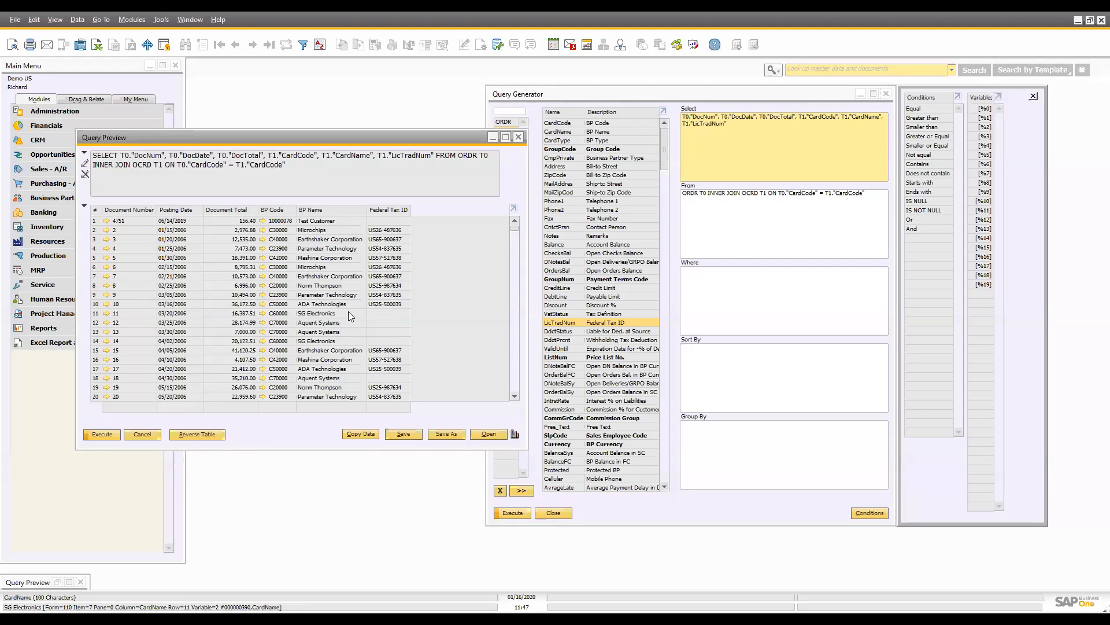
pyautogui.click(514, 140)
# Restrict the Where clause to open orders with the ORDR condition T0."DocStatus" = 'O'
pyautogui.click(761, 324)
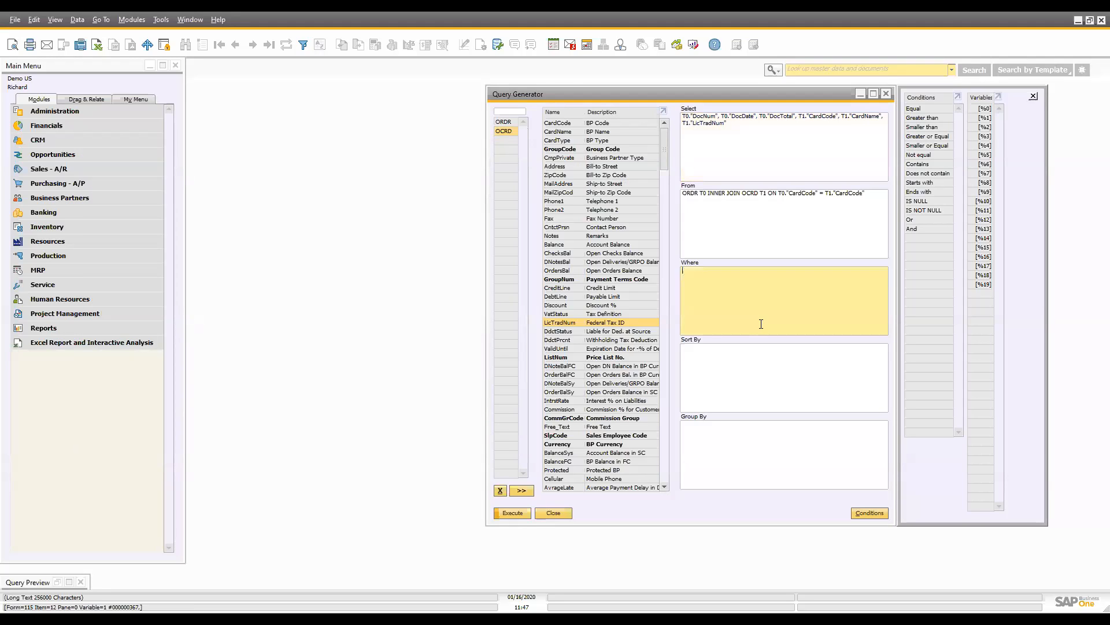
pyautogui.click(502, 122)
pyautogui.click(752, 295)
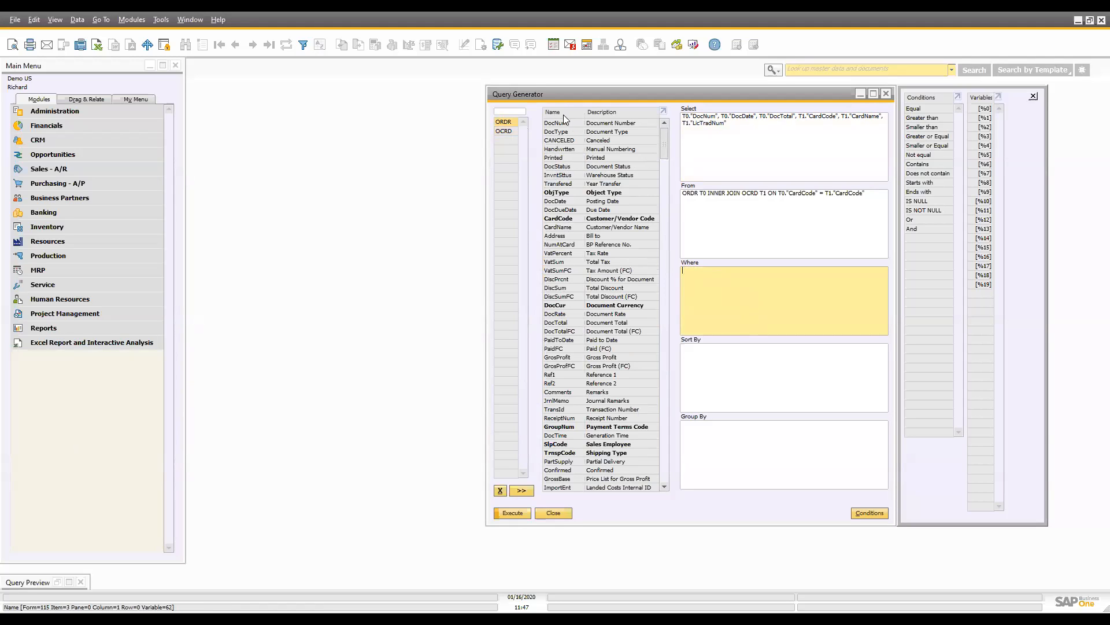
pyautogui.doubleClick(564, 168)
pyautogui.click(721, 274)
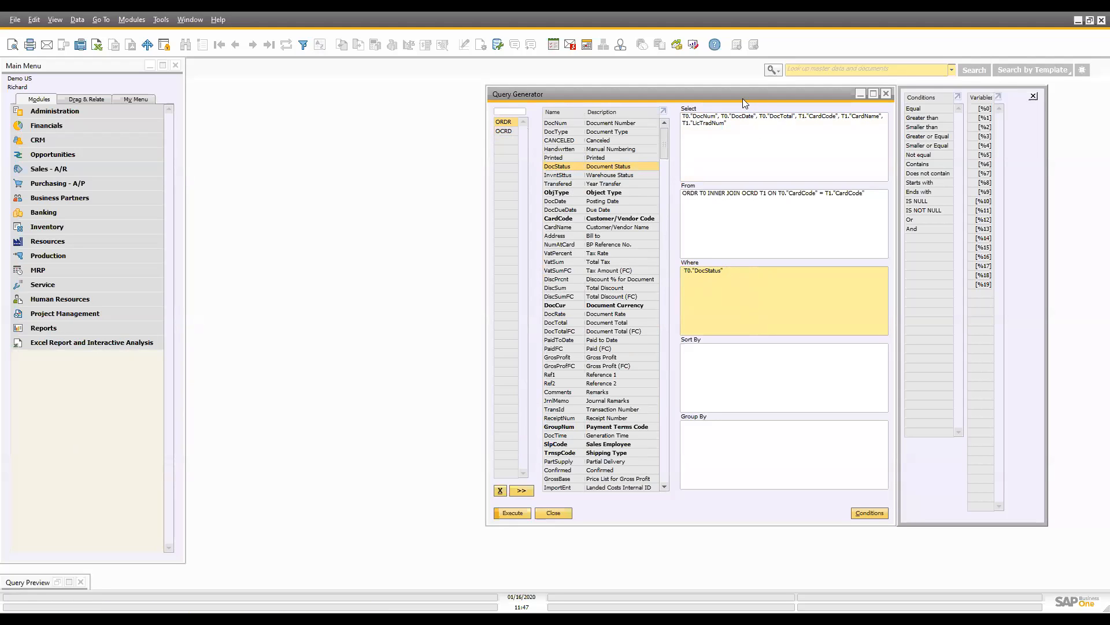
pyautogui.moveTo(742, 98); pyautogui.dragTo(693, 103)
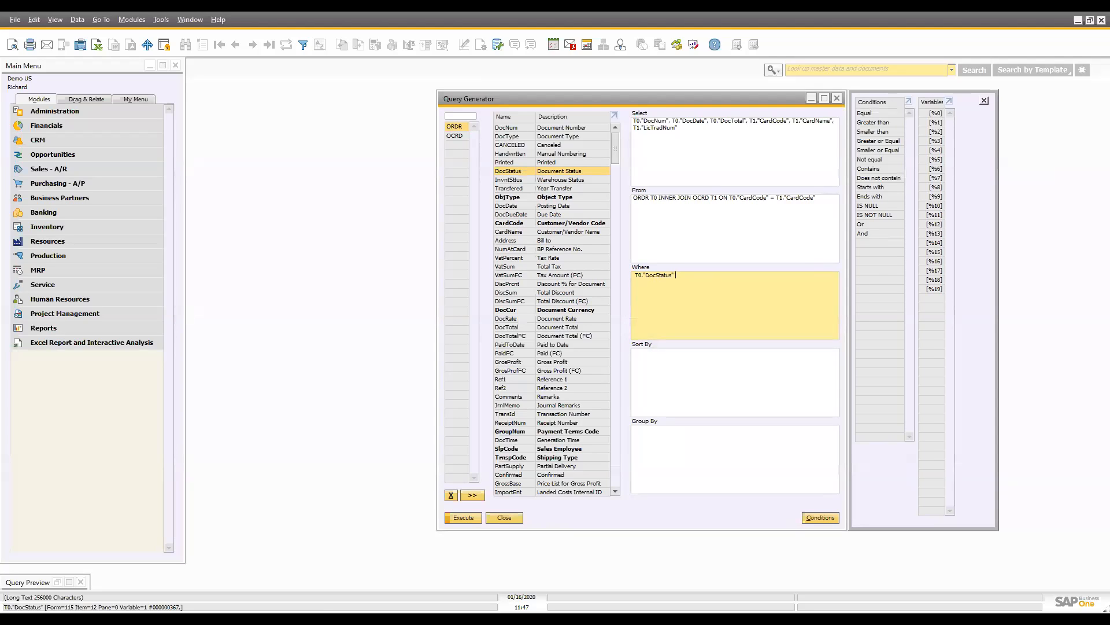
pyautogui.click(870, 115)
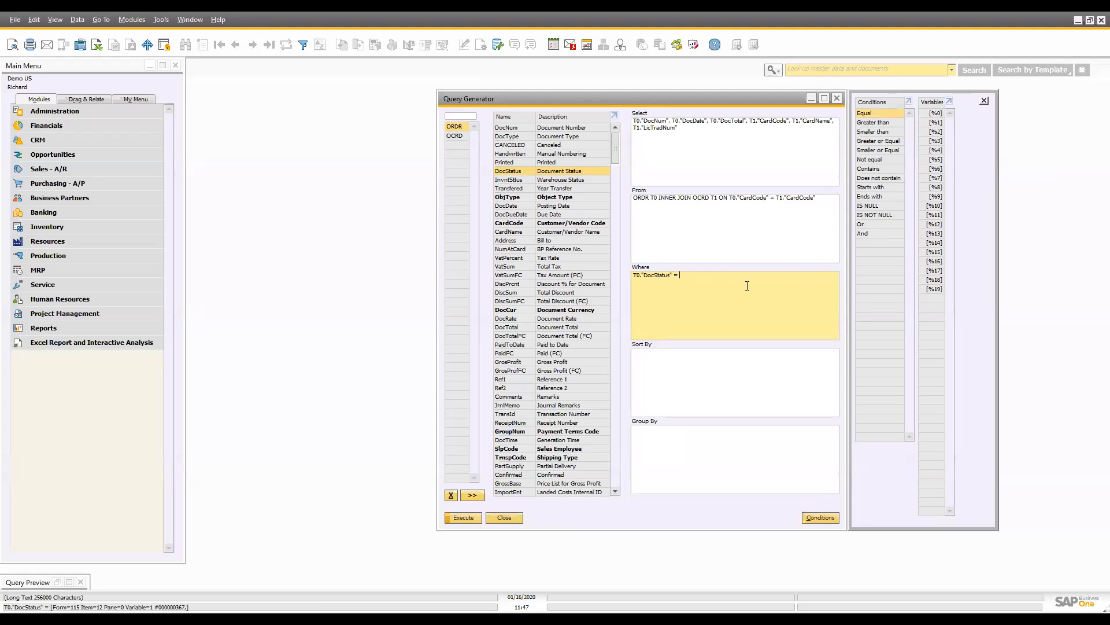
pyautogui.write("'O")
# Run the filtered query and resize the preview's columns so the row numbers at the end of the list are fully readable
pyautogui.click(470, 517)
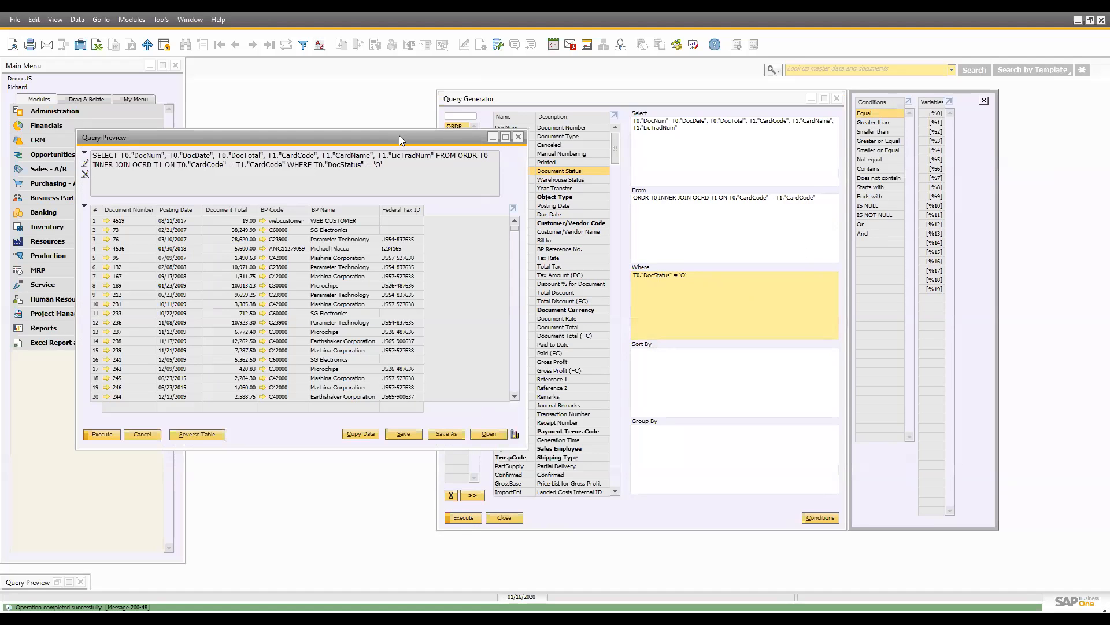
pyautogui.moveTo(514, 229); pyautogui.dragTo(516, 399)
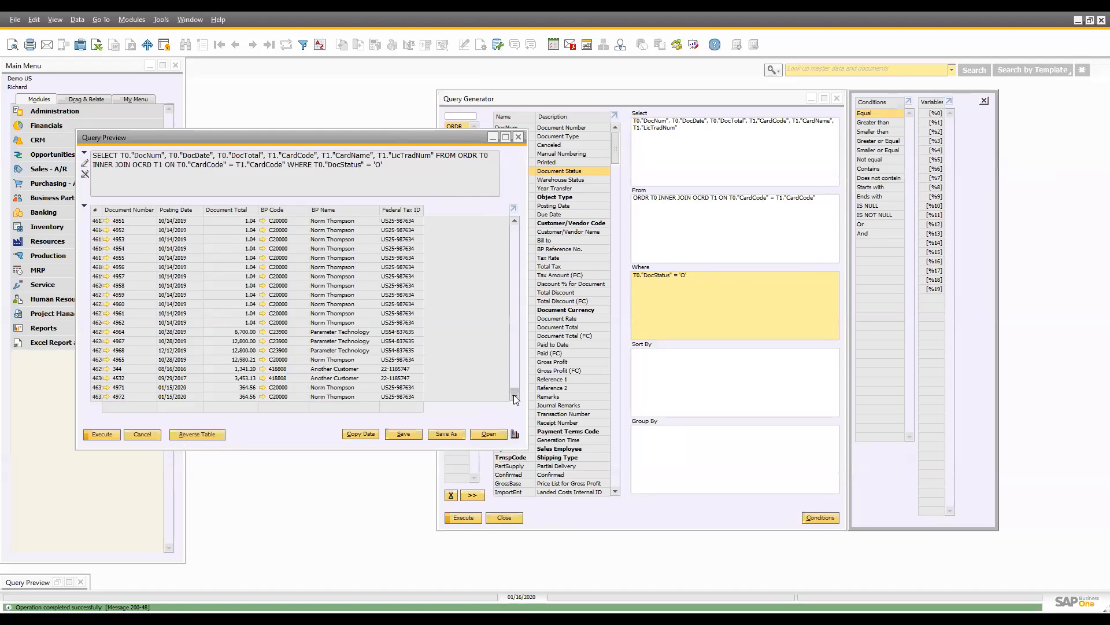
pyautogui.click(52, 20)
pyautogui.click(87, 109)
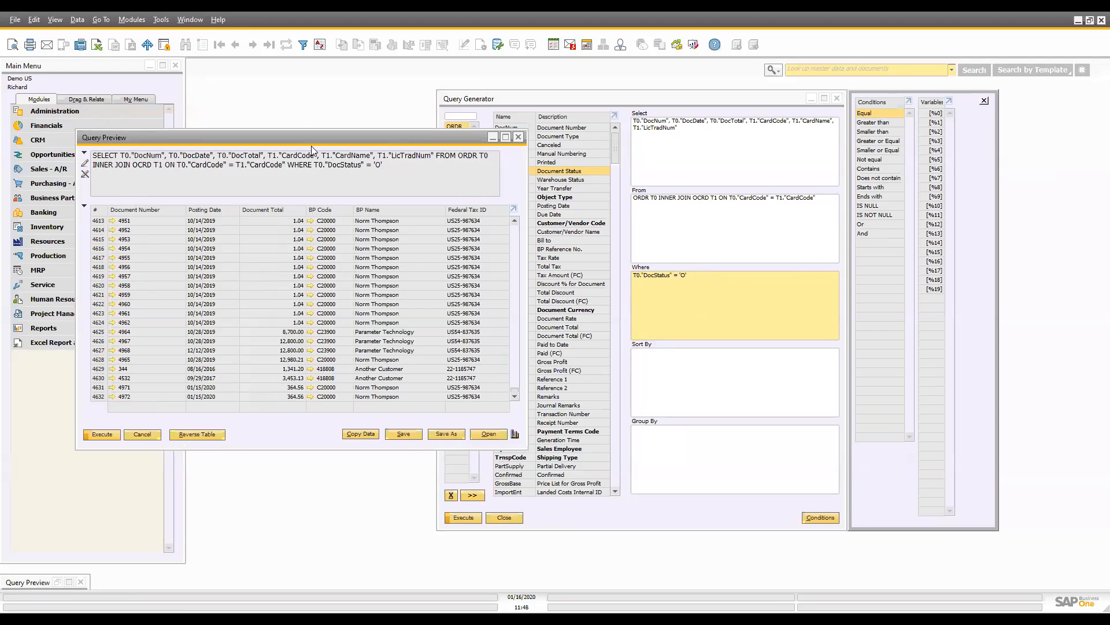
# Review the executed SQL statement and the last result rows, and return to the end of the Where clause
pyautogui.moveTo(312, 149); pyautogui.dragTo(301, 147)
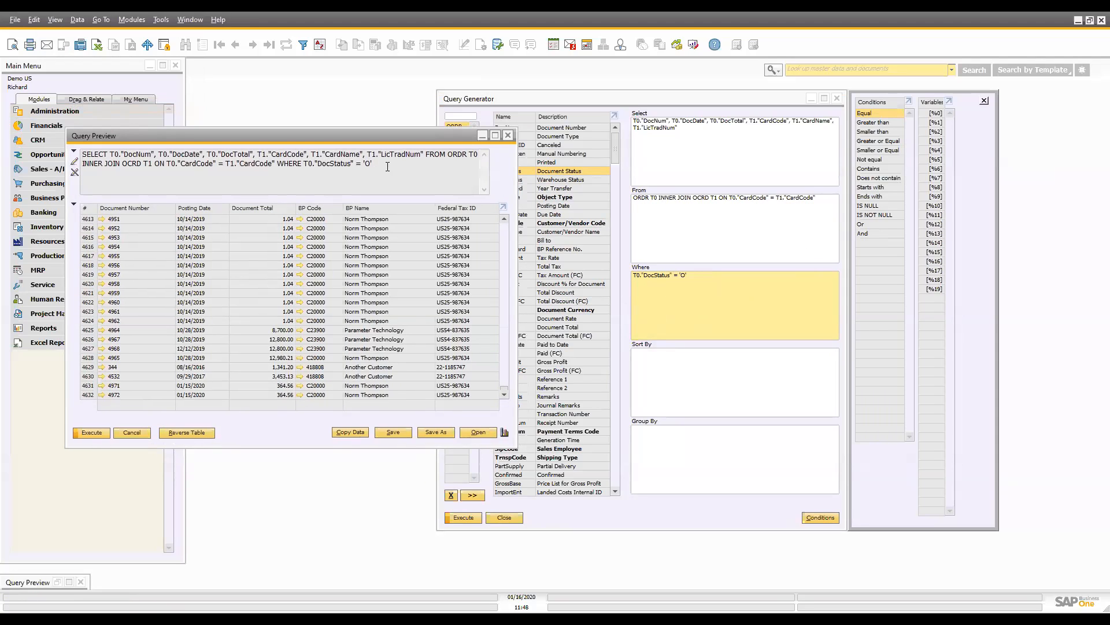
pyautogui.click(388, 167)
pyautogui.moveTo(504, 388)
pyautogui.mouseDown()
pyautogui.moveTo(500, 217)
pyautogui.moveTo(506, 406)
pyautogui.mouseUp()
pyautogui.click(726, 288)
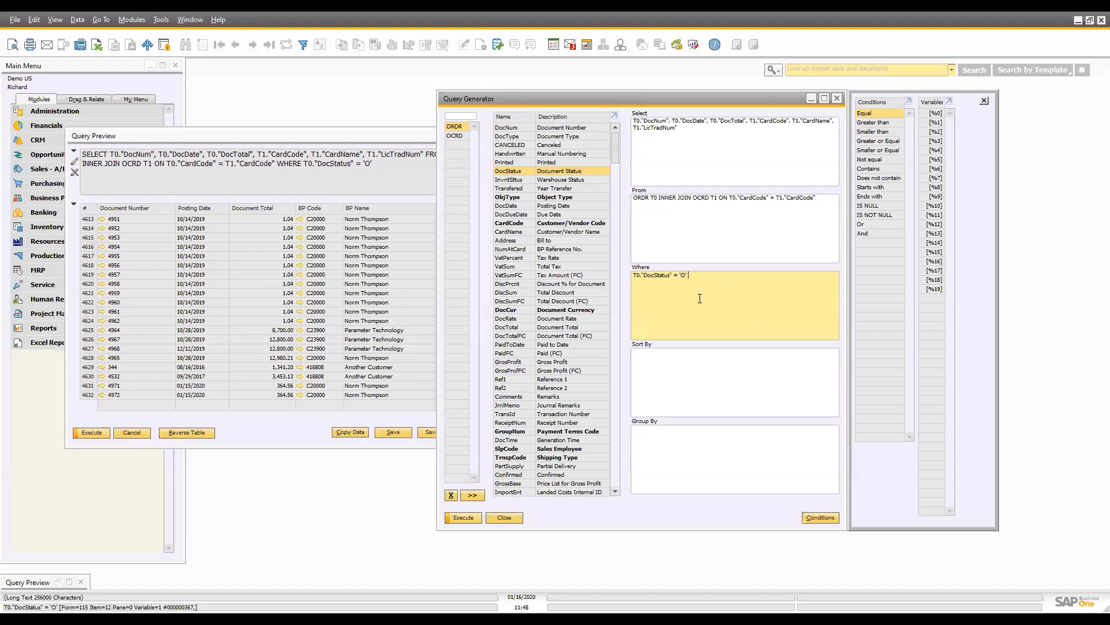
# Extend the Where clause with AND T0."DocDate" > ADD_DAYS(CURRENT_DATE, -365) to keep only orders posted in the last 365 days
pyautogui.write('AND')
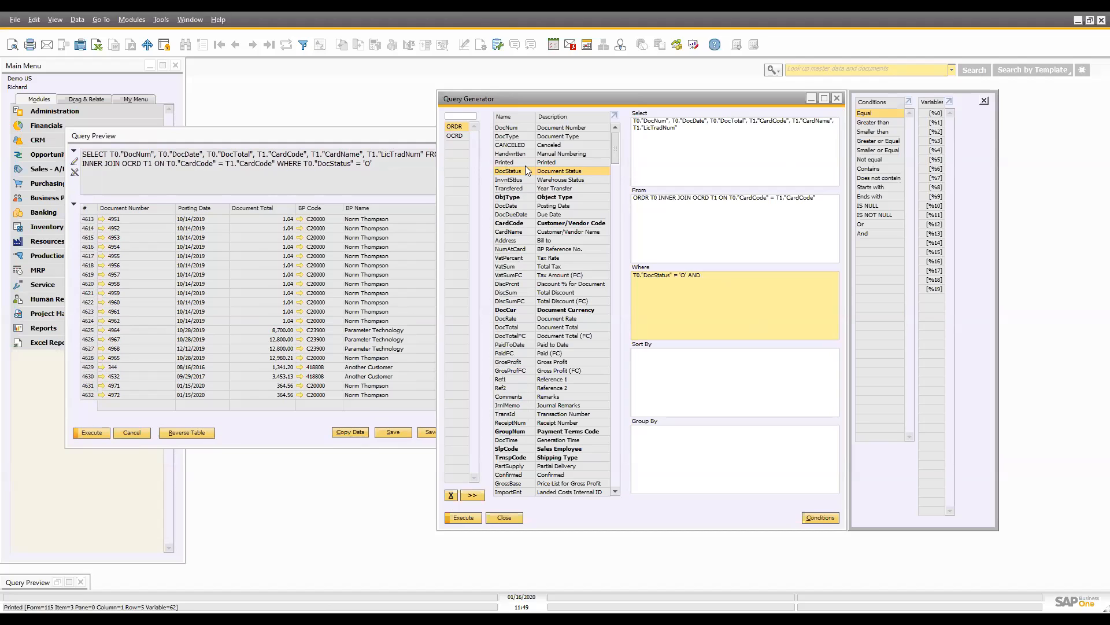
pyautogui.moveTo(512, 209); pyautogui.dragTo(740, 285)
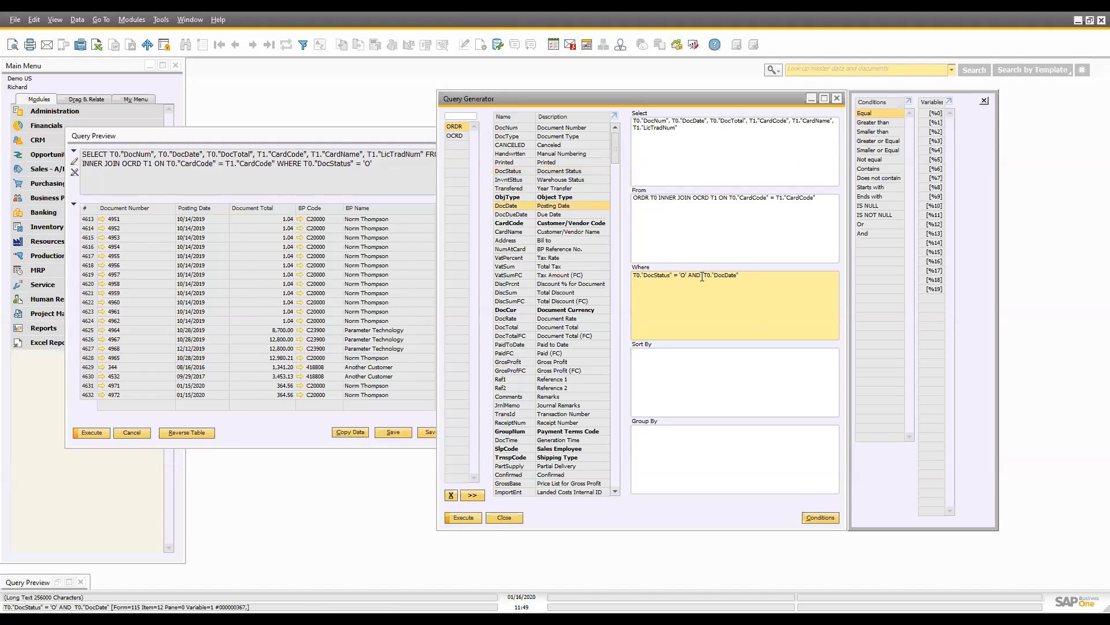
pyautogui.press('BackSpace')
pyautogui.click(768, 279)
pyautogui.write('> ADD_DAYS(CURRENT_DATE, -365')
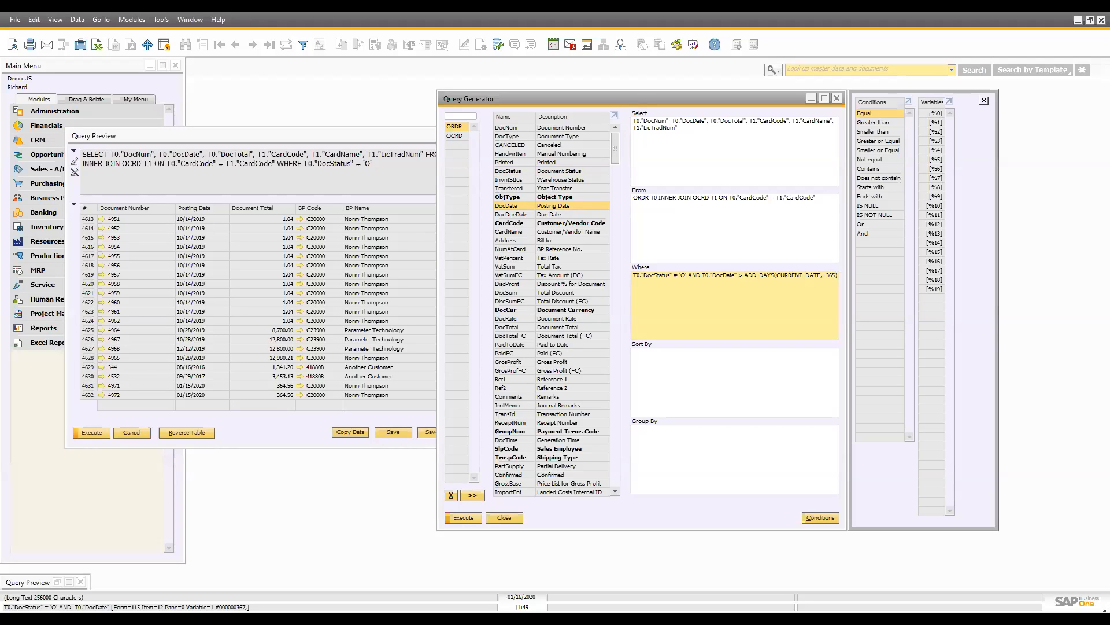
# Check the parts of the date condition in the Where clause and run the query in a new preview
pyautogui.moveTo(776, 275); pyautogui.dragTo(821, 277)
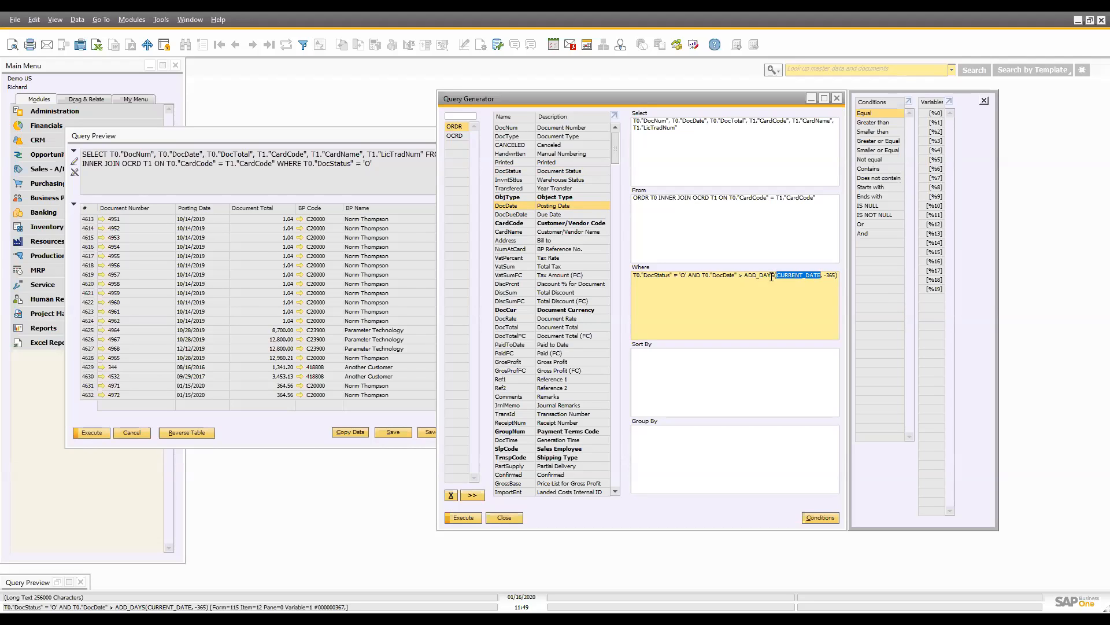
pyautogui.click(824, 275)
pyautogui.click(791, 289)
pyautogui.moveTo(702, 276); pyautogui.dragTo(737, 277)
pyautogui.click(741, 276)
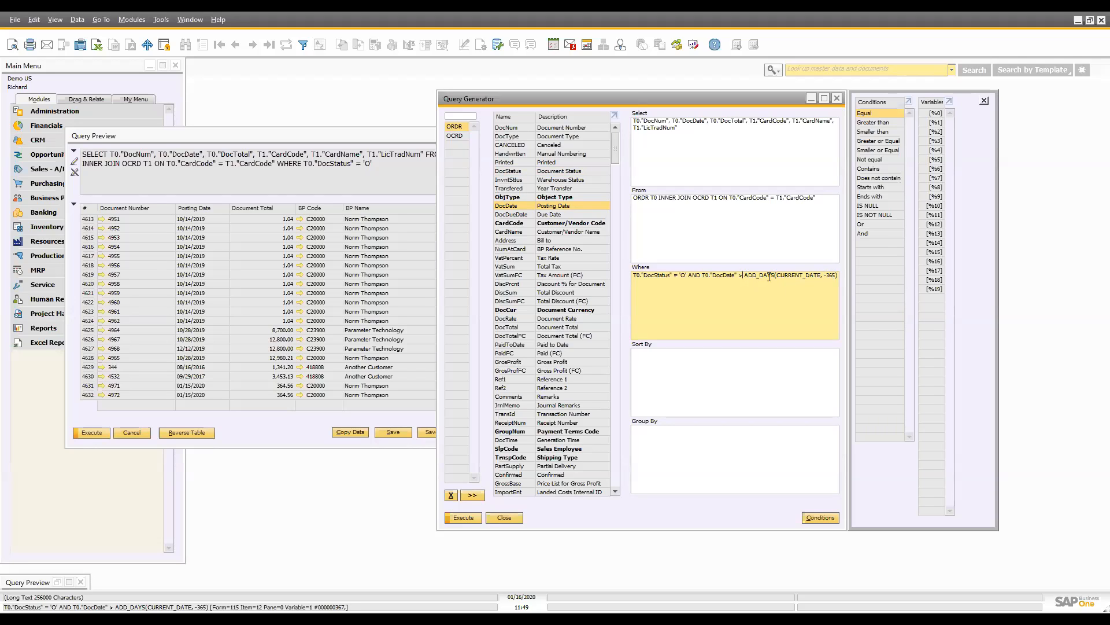
pyautogui.click(463, 517)
pyautogui.moveTo(516, 233); pyautogui.dragTo(507, 212)
pyautogui.moveTo(454, 141); pyautogui.dragTo(464, 202)
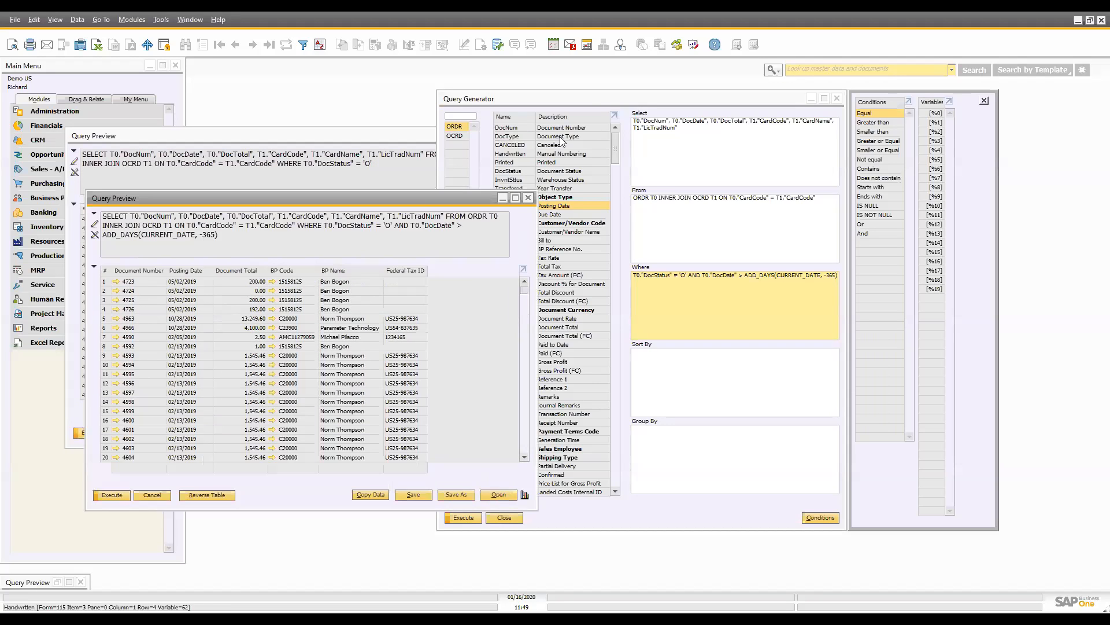
# Move the Query Generator clear of the previews and remove the OCRD table from the query
pyautogui.click(595, 102)
pyautogui.moveTo(601, 103)
pyautogui.mouseDown()
pyautogui.moveTo(649, 101)
pyautogui.moveTo(609, 97)
pyautogui.mouseUp()
pyautogui.click(731, 160)
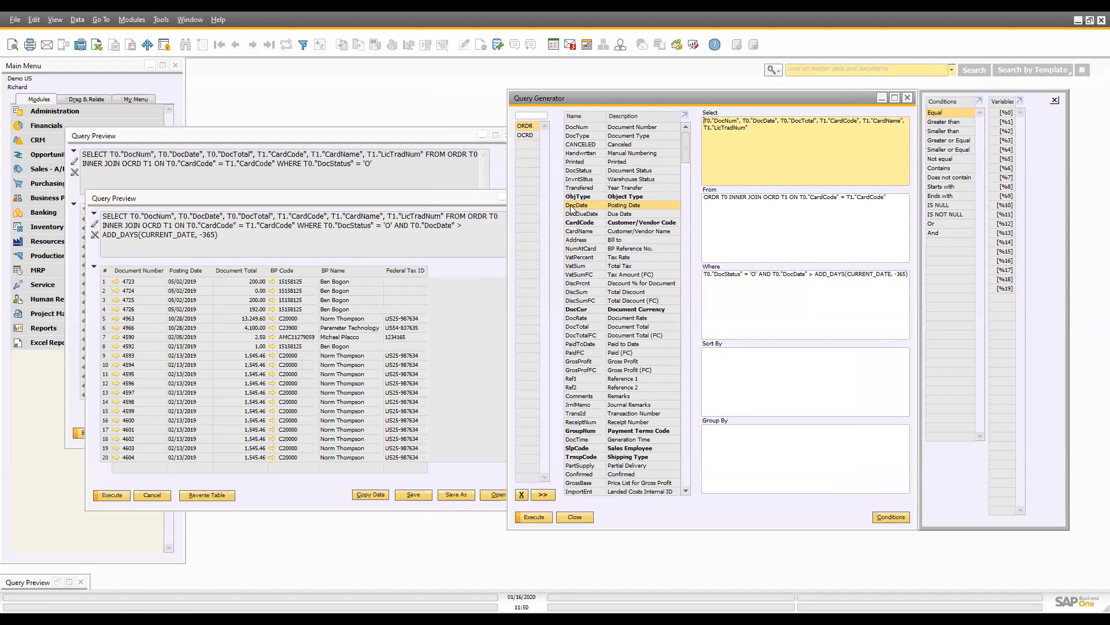
pyautogui.click(526, 135)
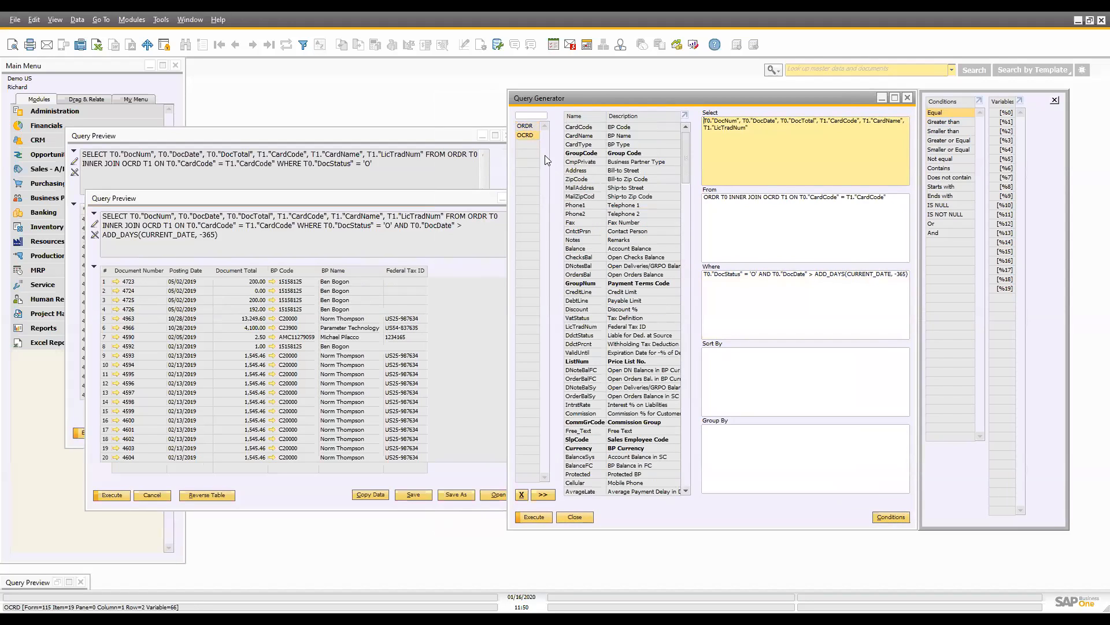
pyautogui.press('Delete')
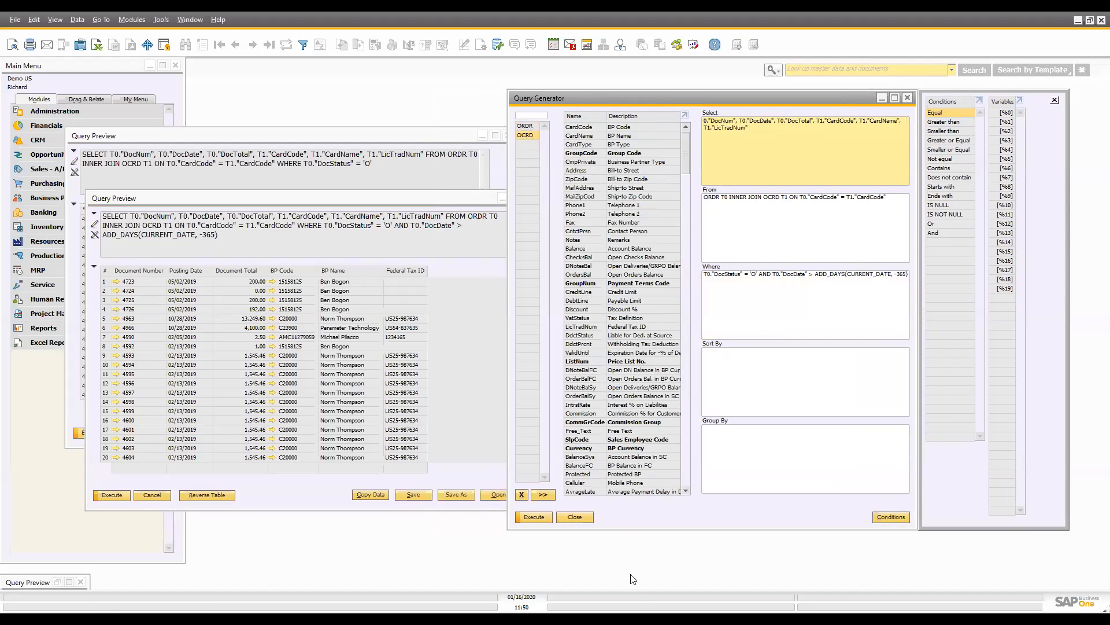
pyautogui.click(521, 495)
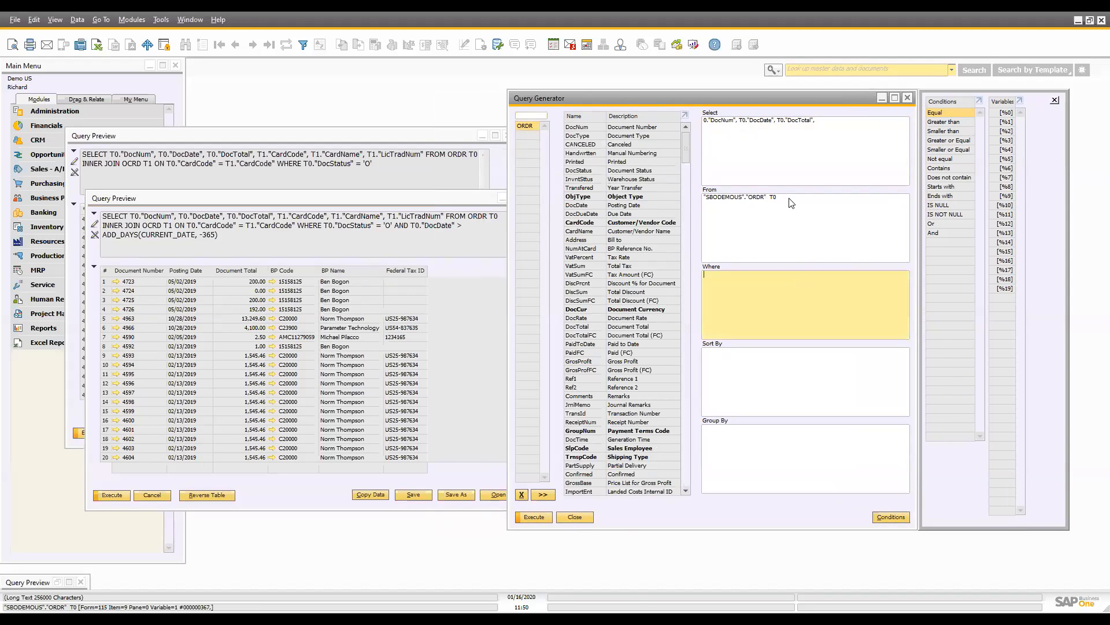
# Add the OCRD table back to the query and check what remains in the Select and From clauses
pyautogui.click(825, 127)
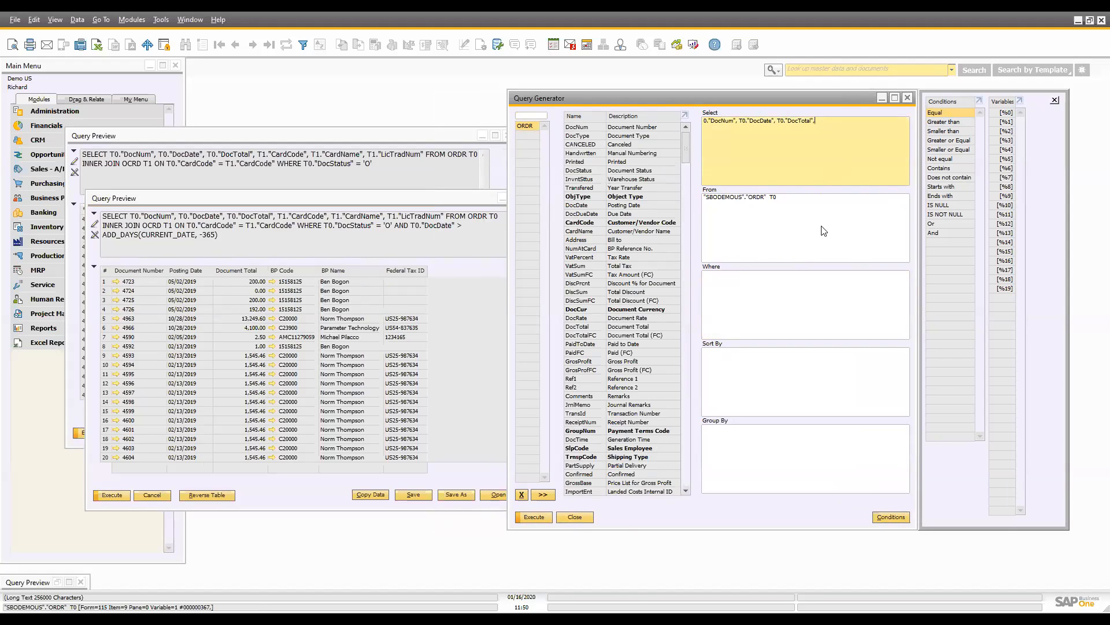
pyautogui.press('Tab')
pyautogui.press('Tab')
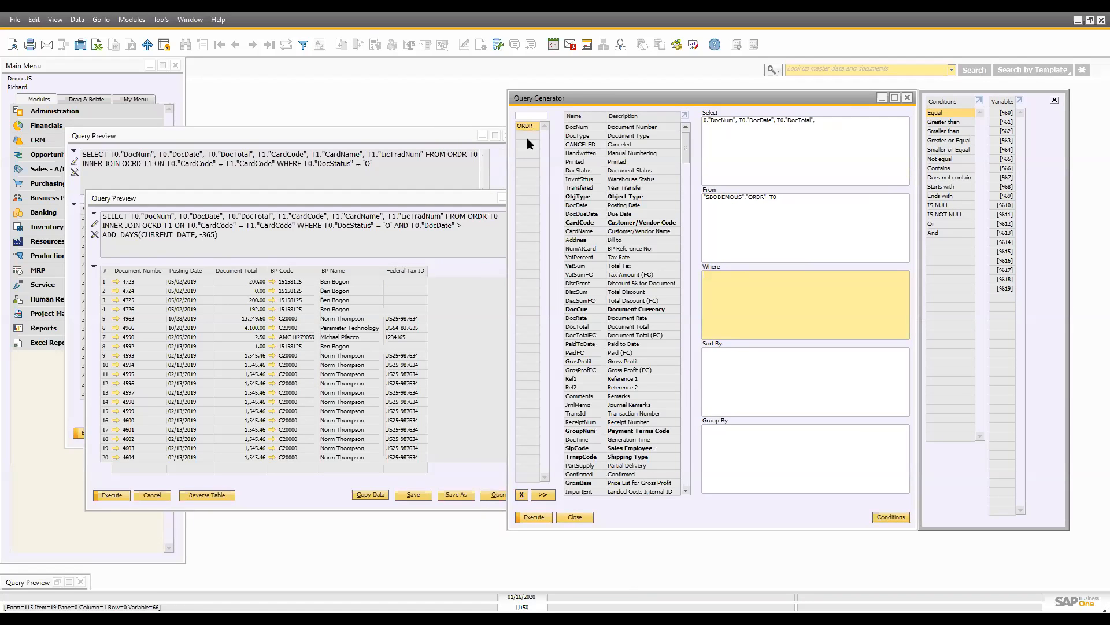
pyautogui.moveTo(591, 227); pyautogui.dragTo(532, 140)
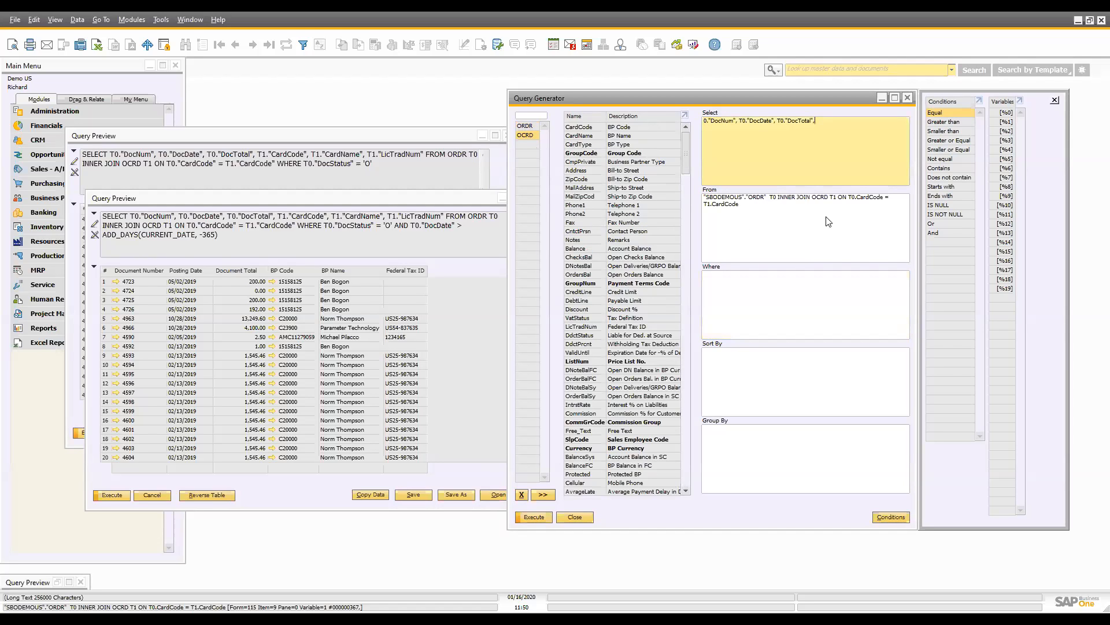
pyautogui.click(782, 198)
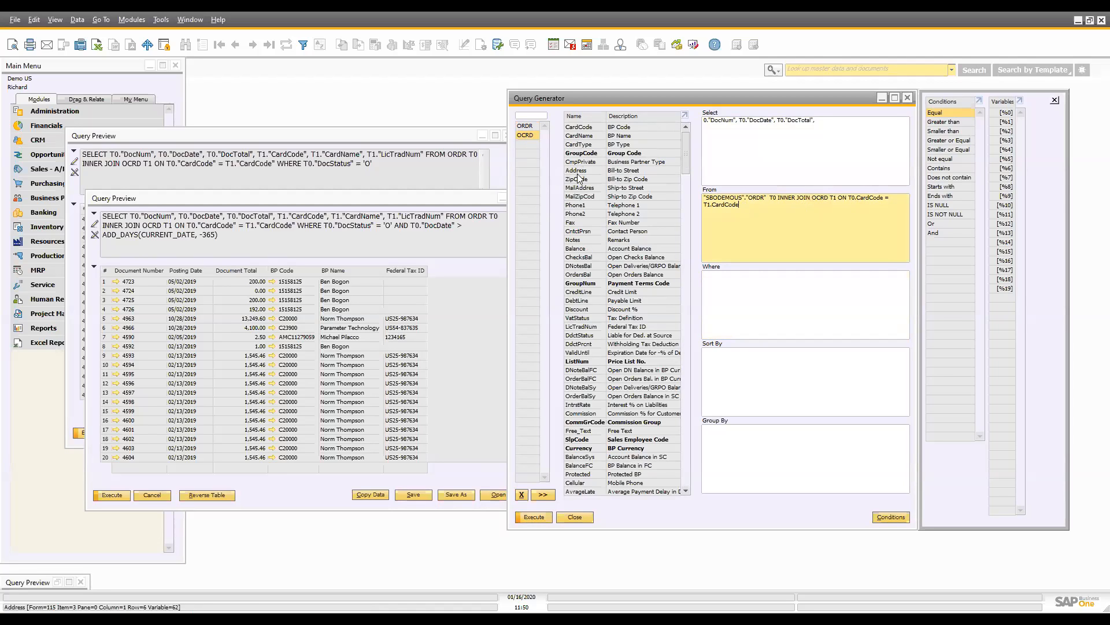
pyautogui.click(785, 155)
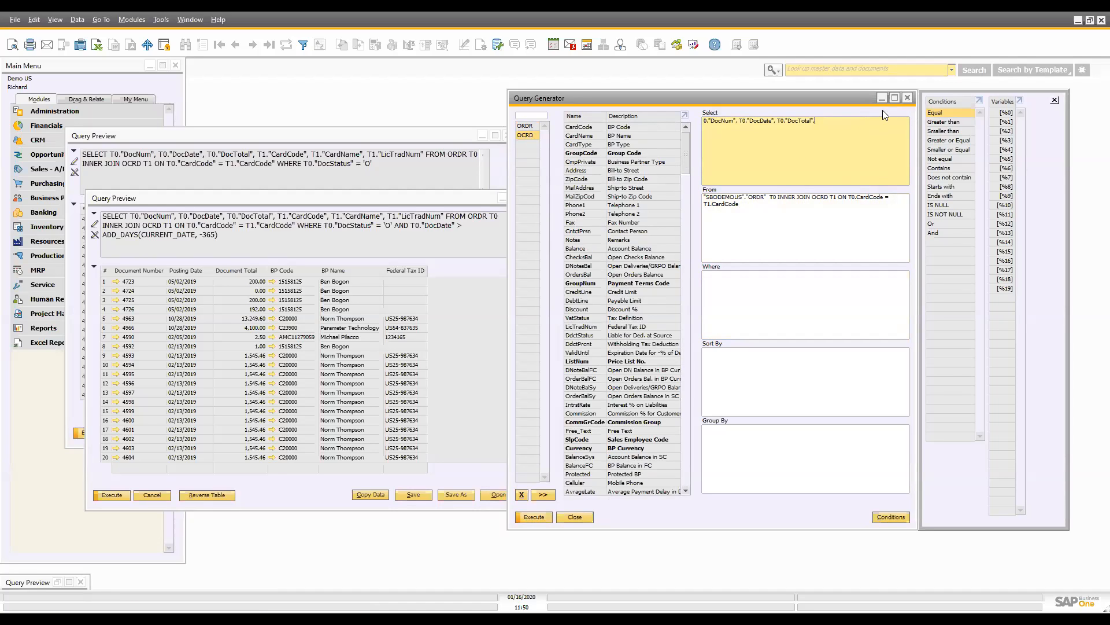
# Close the Query Generator and minimize both open query previews
pyautogui.click(907, 98)
pyautogui.click(502, 200)
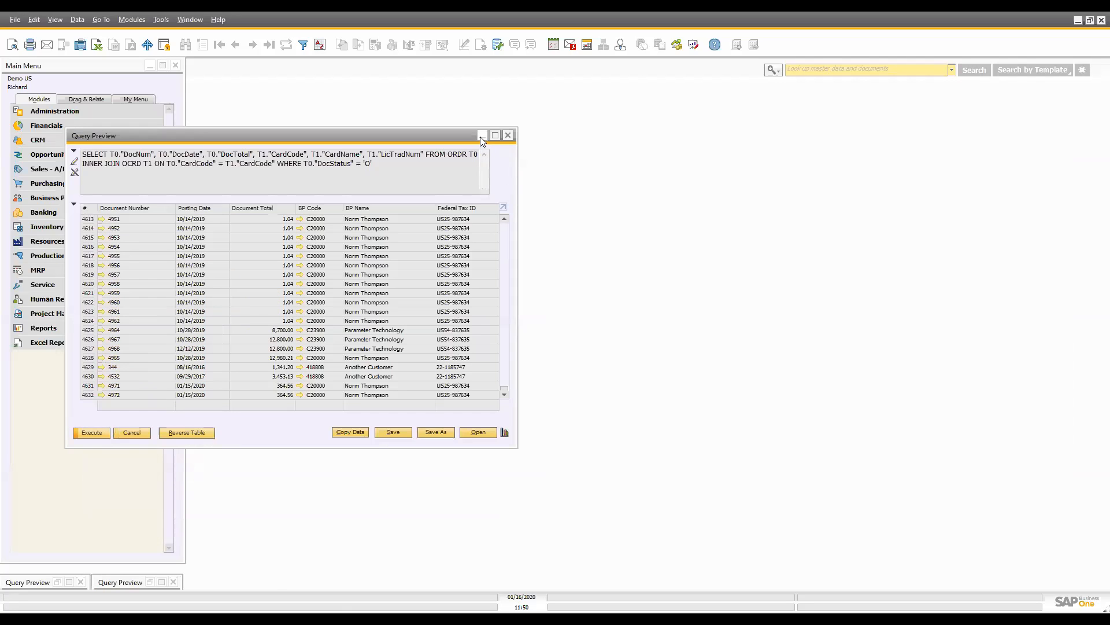
pyautogui.click(481, 137)
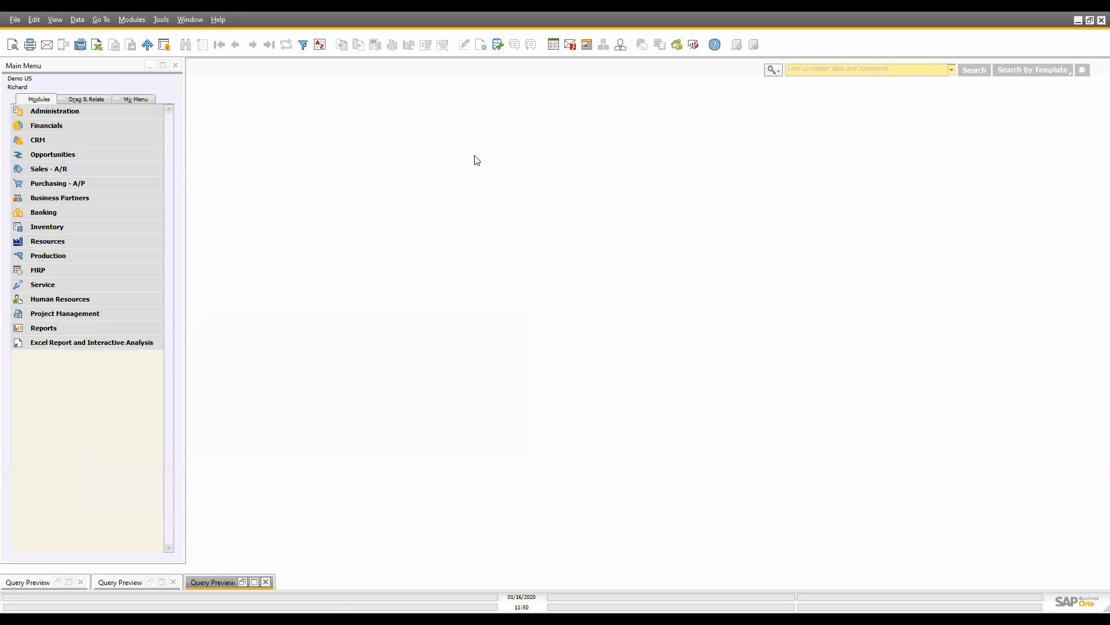
# Restore both previews to compare their last rows, close the one without the date filter, and minimize the date-filtered one
pyautogui.click(234, 582)
pyautogui.click(148, 582)
pyautogui.moveTo(524, 292); pyautogui.dragTo(504, 465)
pyautogui.click(421, 174)
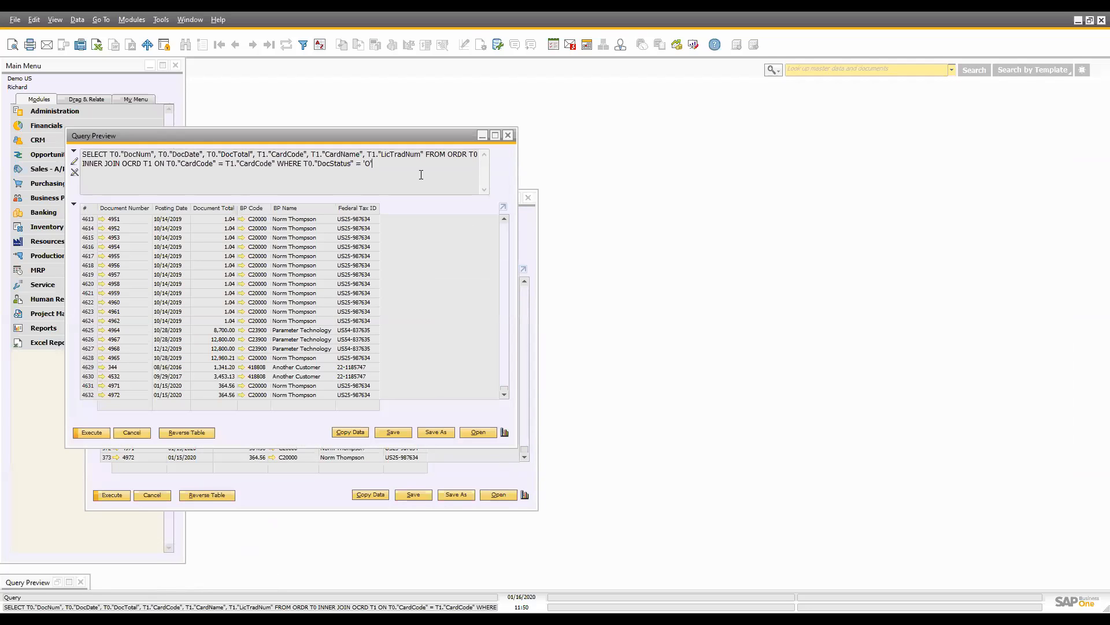
pyautogui.click(507, 136)
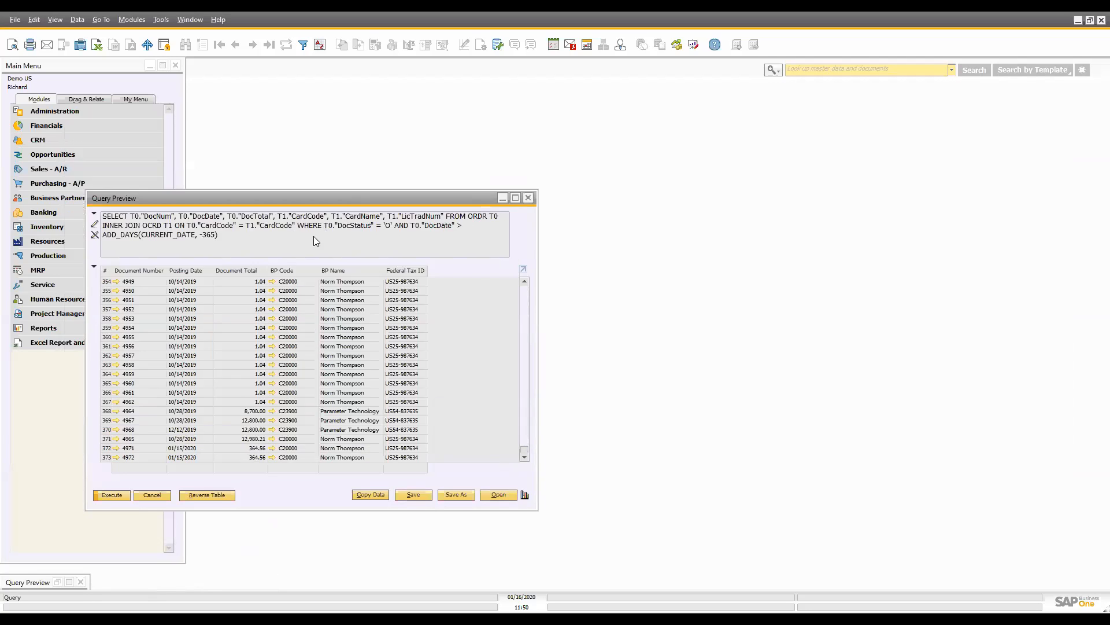
pyautogui.click(502, 198)
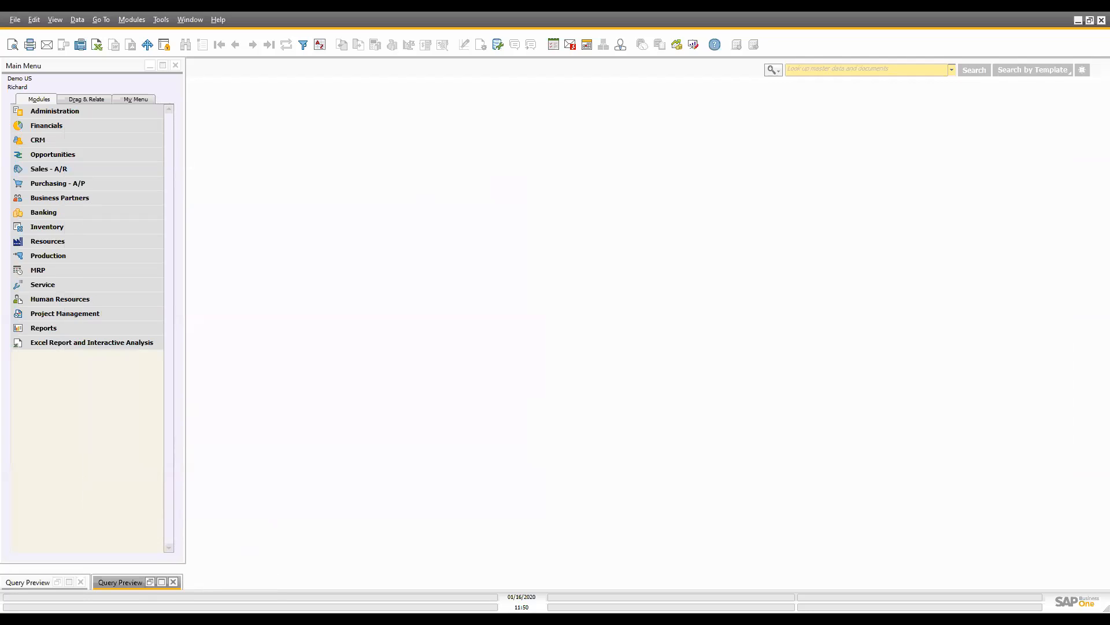
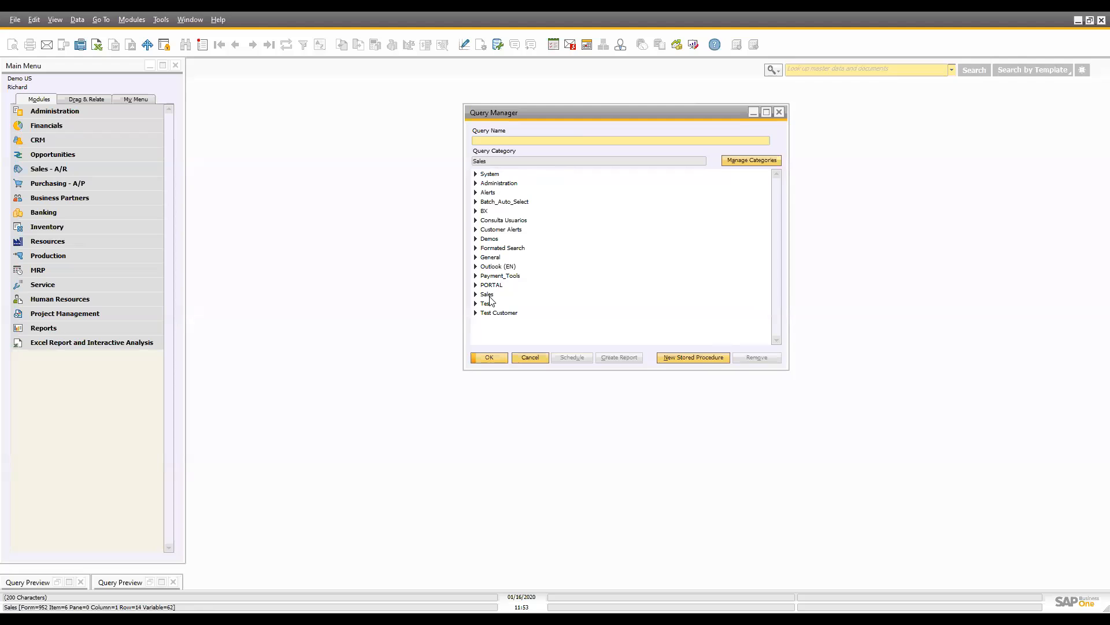
# Delete the Sales query category together with all its queries in the Query Manager's category management
pyautogui.click(499, 184)
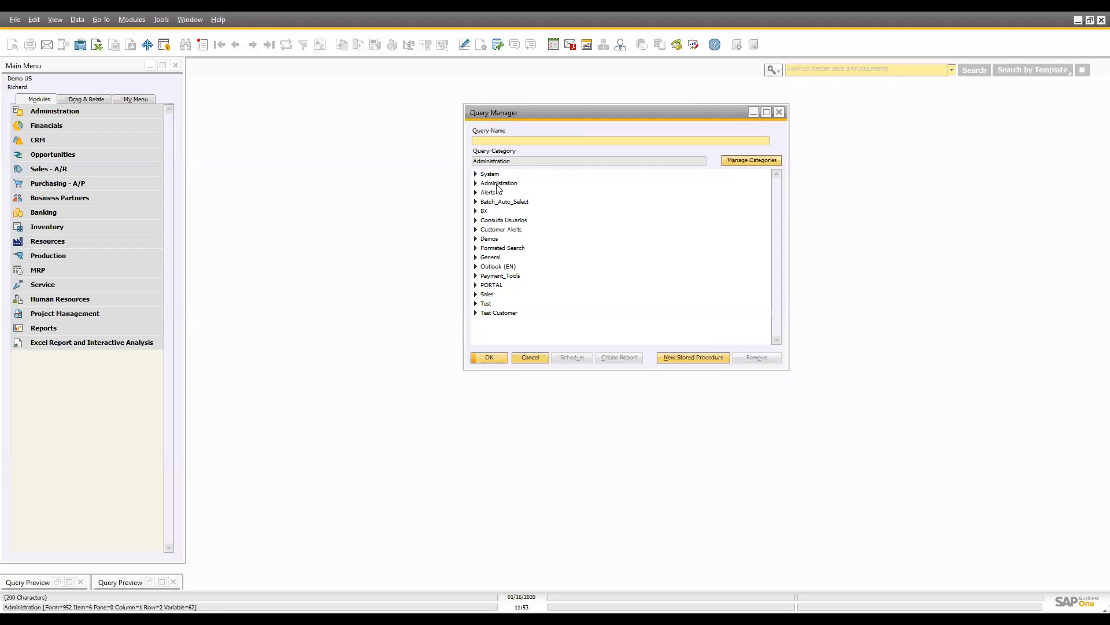
pyautogui.click(754, 161)
pyautogui.scroll(-8, 487, 277)
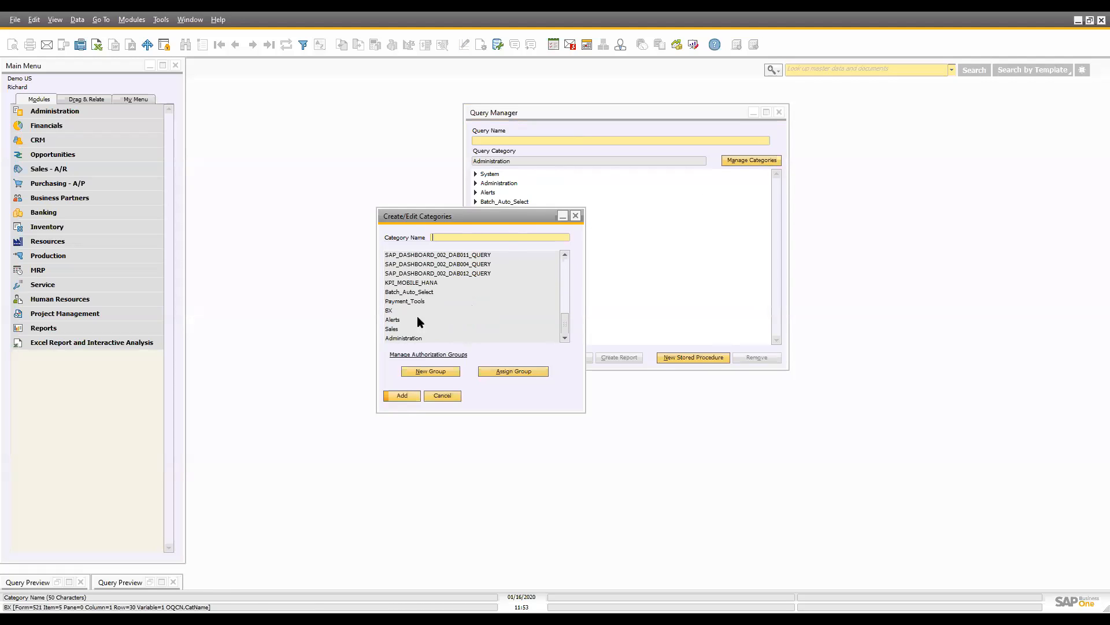
pyautogui.click(394, 329)
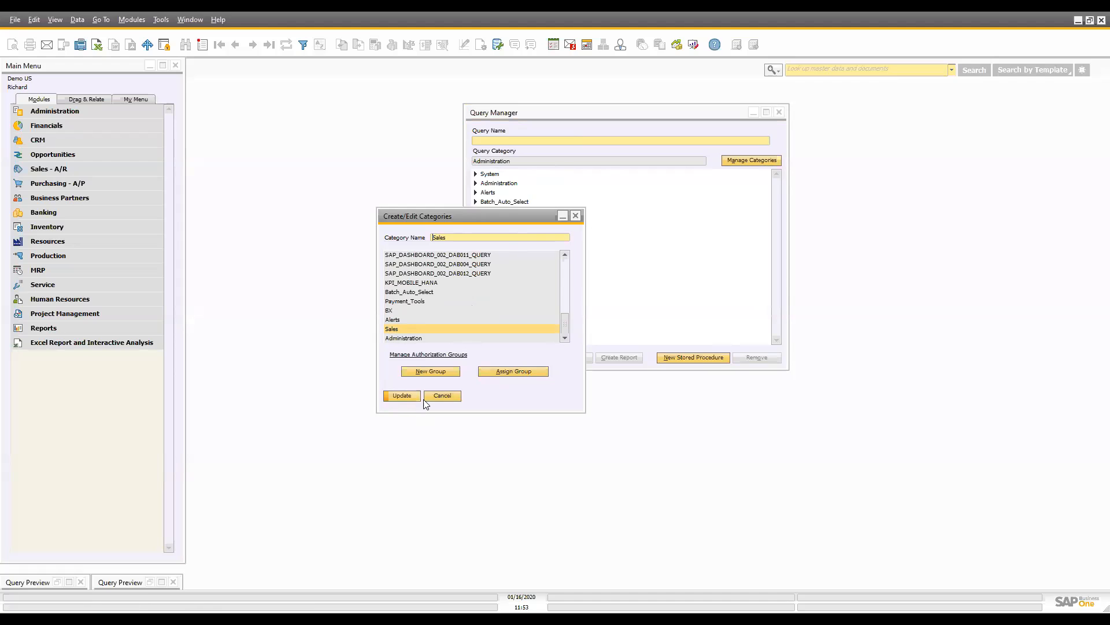
pyautogui.rightClick(399, 335)
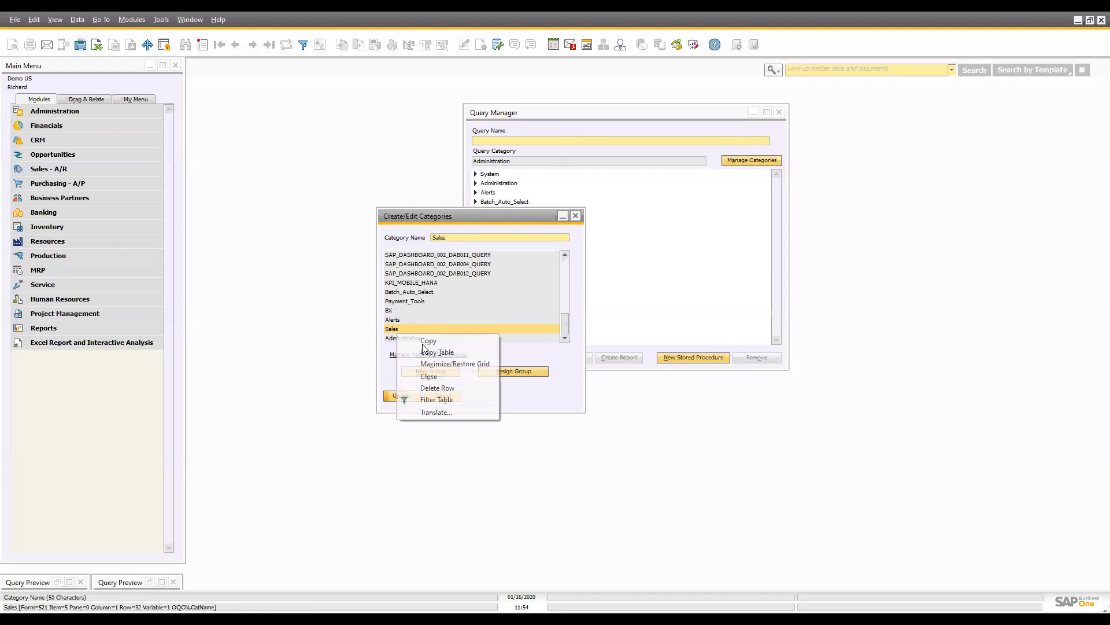
pyautogui.click(438, 386)
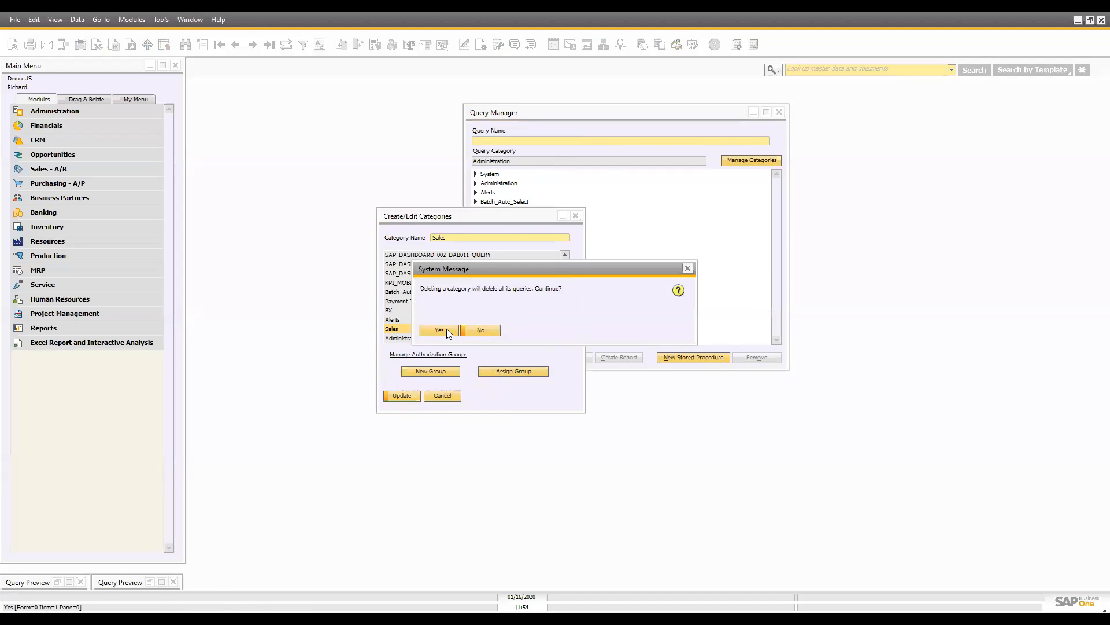
pyautogui.click(447, 328)
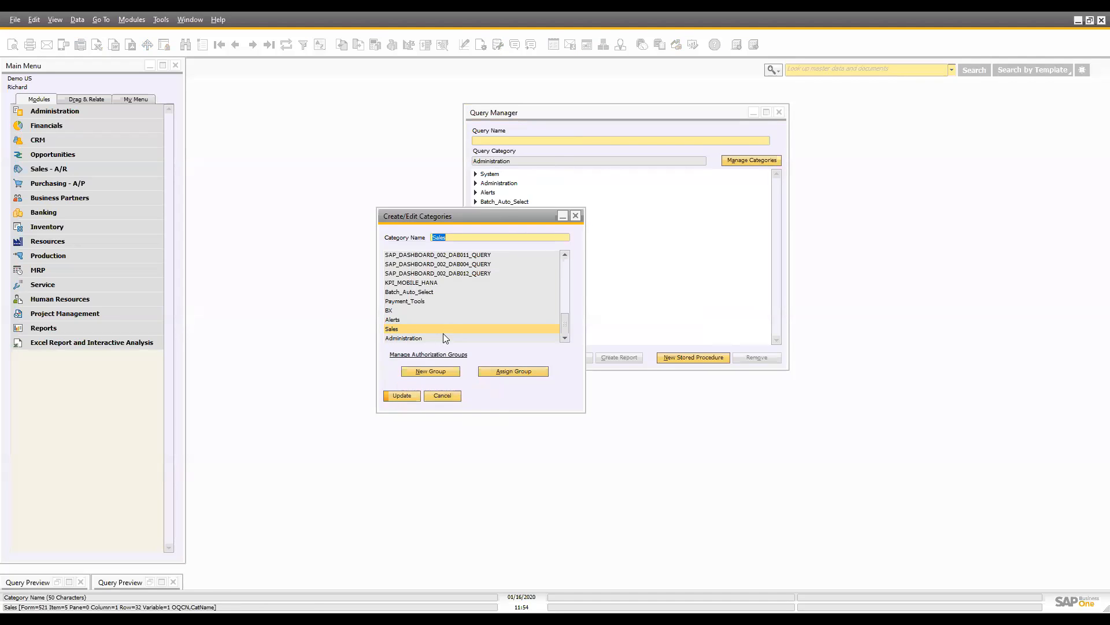
# Delete the Administration query category with its queries and return to the Query Manager
pyautogui.rightClick(407, 342)
pyautogui.click(442, 393)
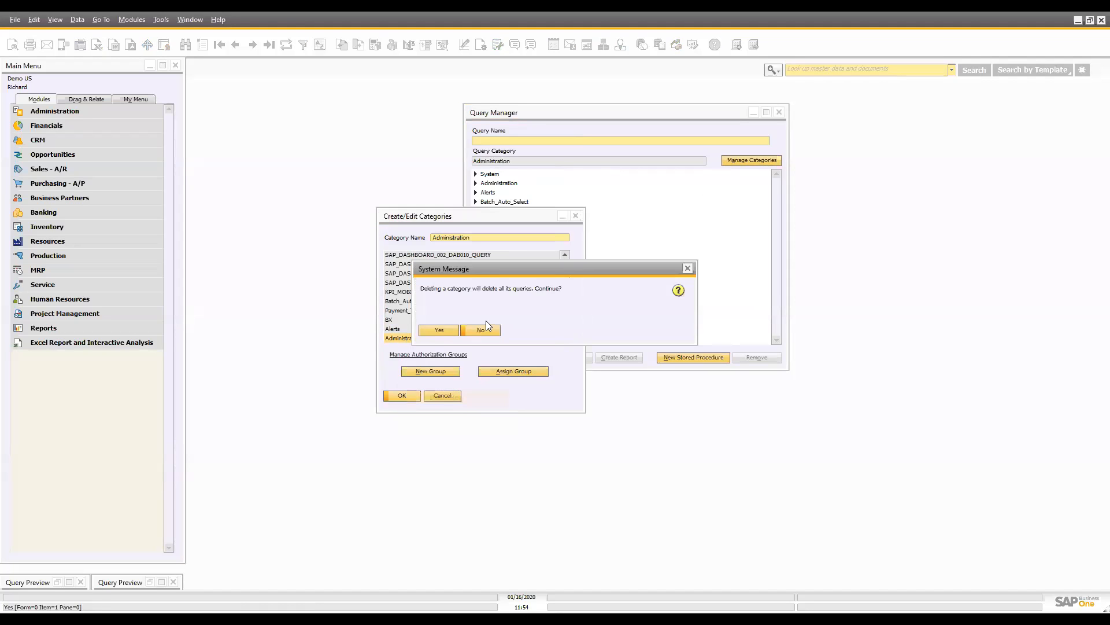
pyautogui.click(439, 330)
pyautogui.click(412, 395)
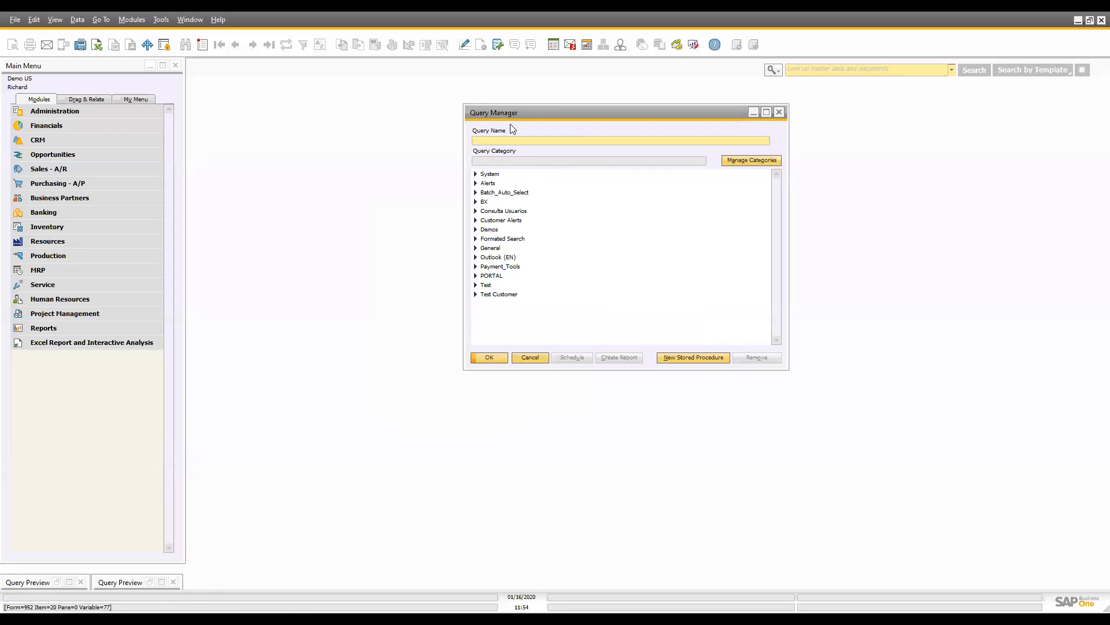
# Reposition and heighten the Query Manager window, with the System category expanded to show its queries
pyautogui.moveTo(535, 117); pyautogui.dragTo(472, 120)
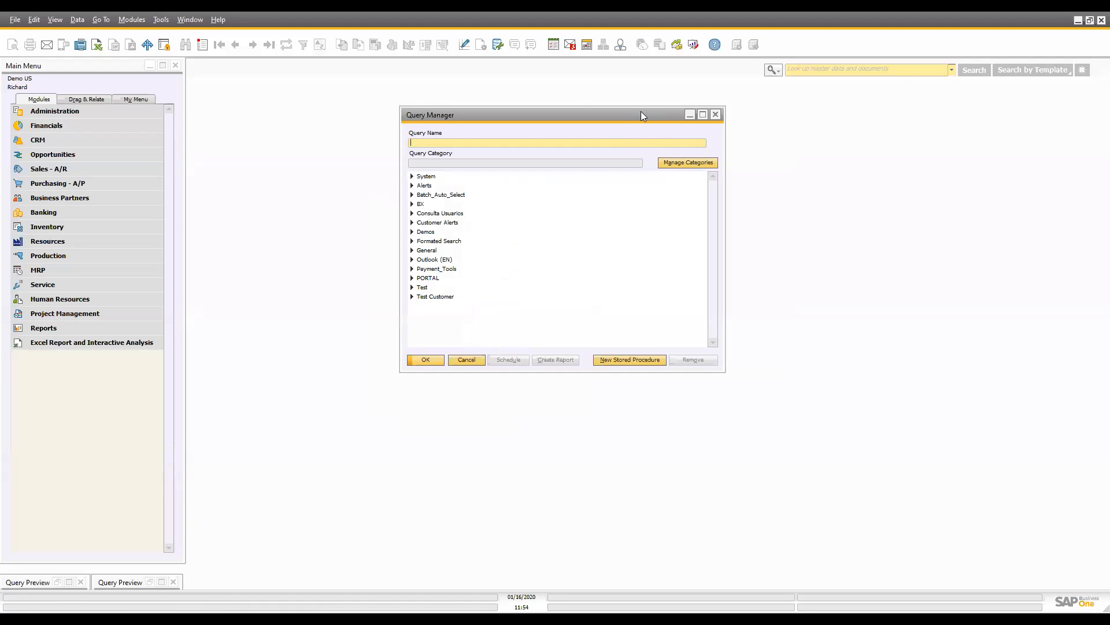
pyautogui.moveTo(641, 112); pyautogui.dragTo(565, 100)
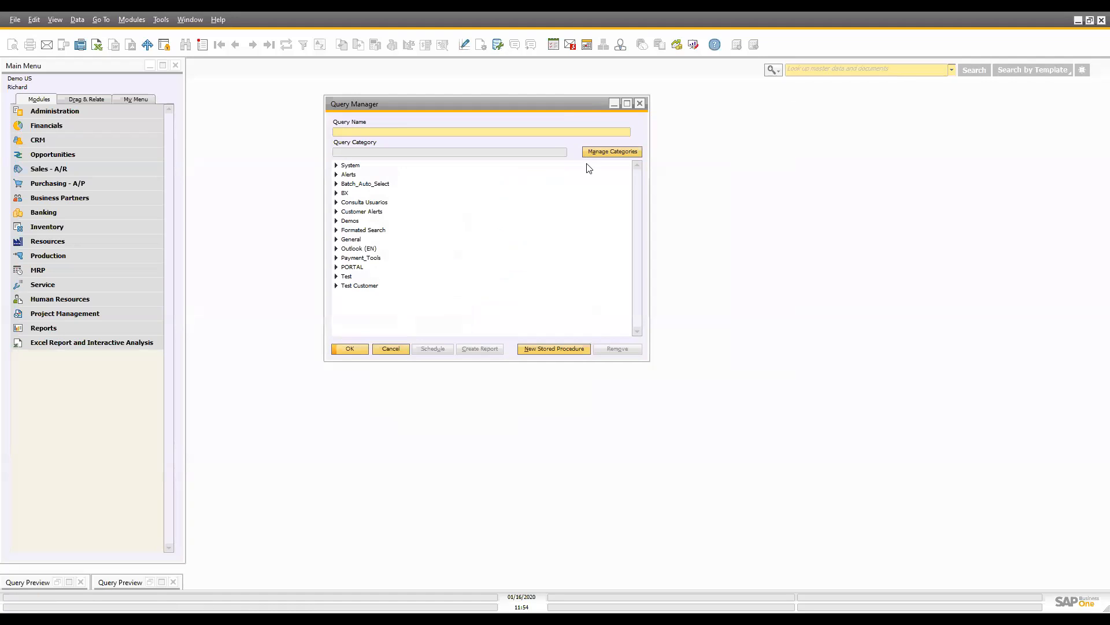
pyautogui.click(336, 166)
pyautogui.scroll(-5, 640, 195)
pyautogui.moveTo(638, 213); pyautogui.dragTo(637, 293)
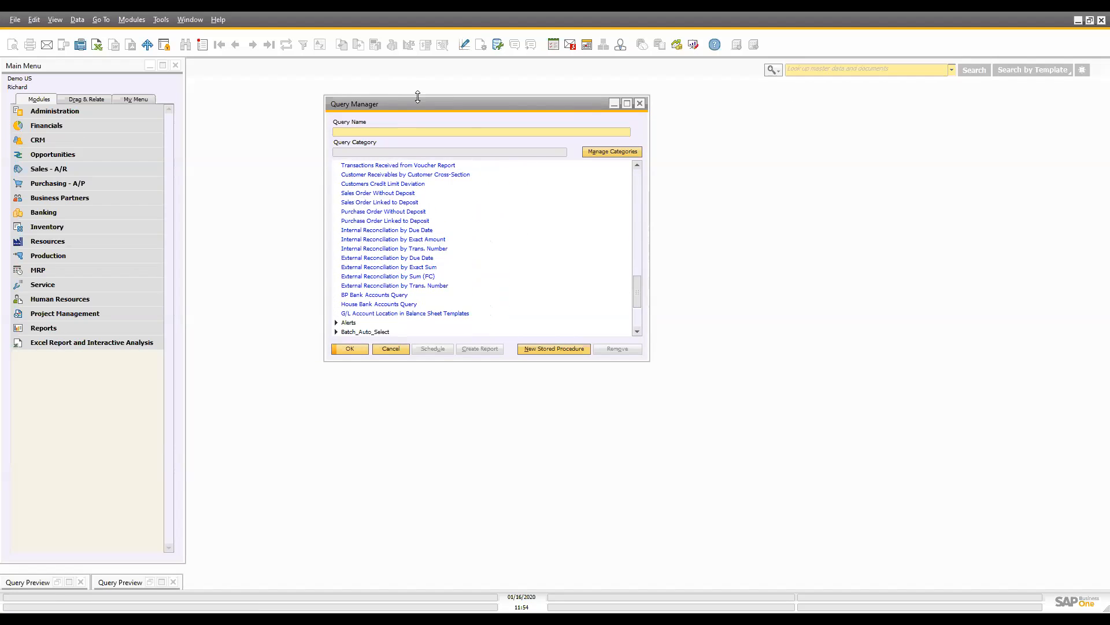
pyautogui.moveTo(418, 97); pyautogui.dragTo(417, 59)
# Select the System query Monthly Average Fulfillment Days of Sales Orders by Customers
pyautogui.scroll(3, 599, 231)
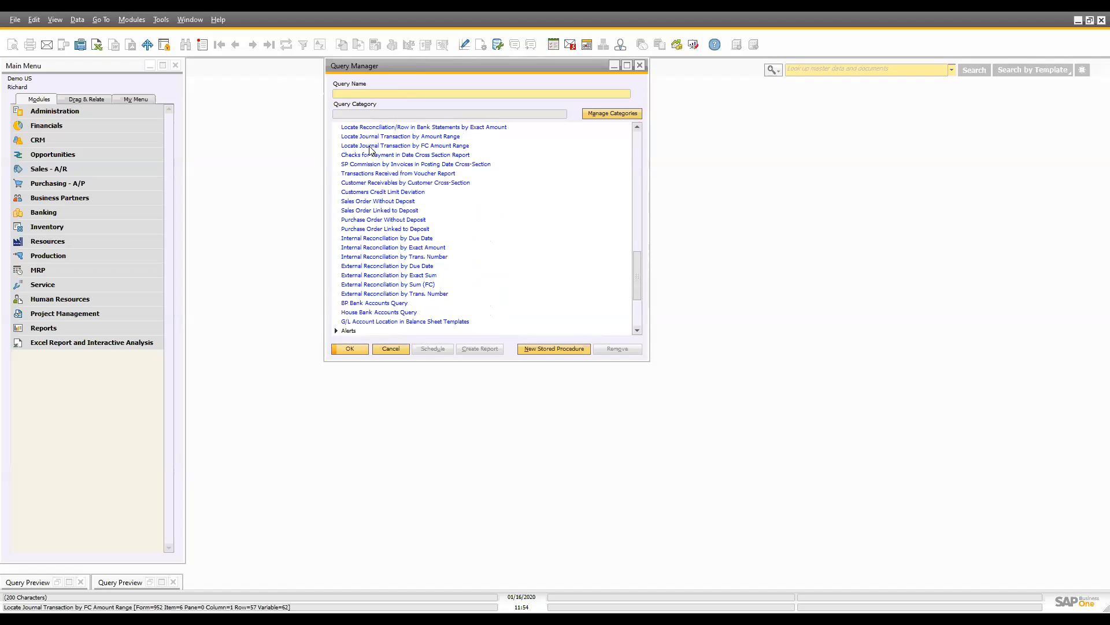
pyautogui.moveTo(633, 269); pyautogui.dragTo(636, 150)
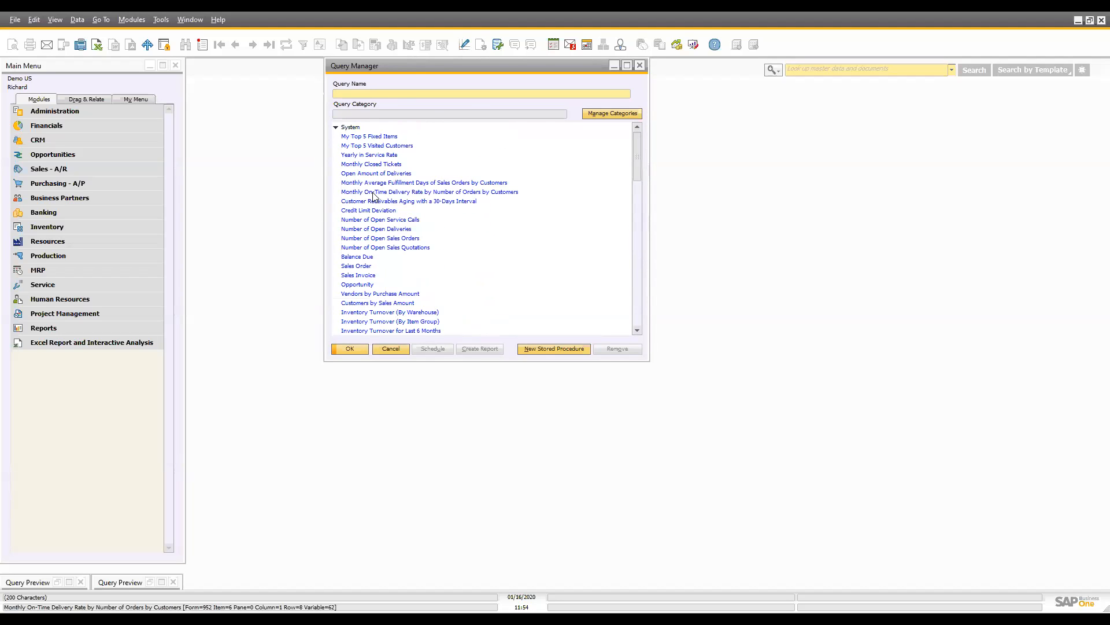
pyautogui.click(387, 184)
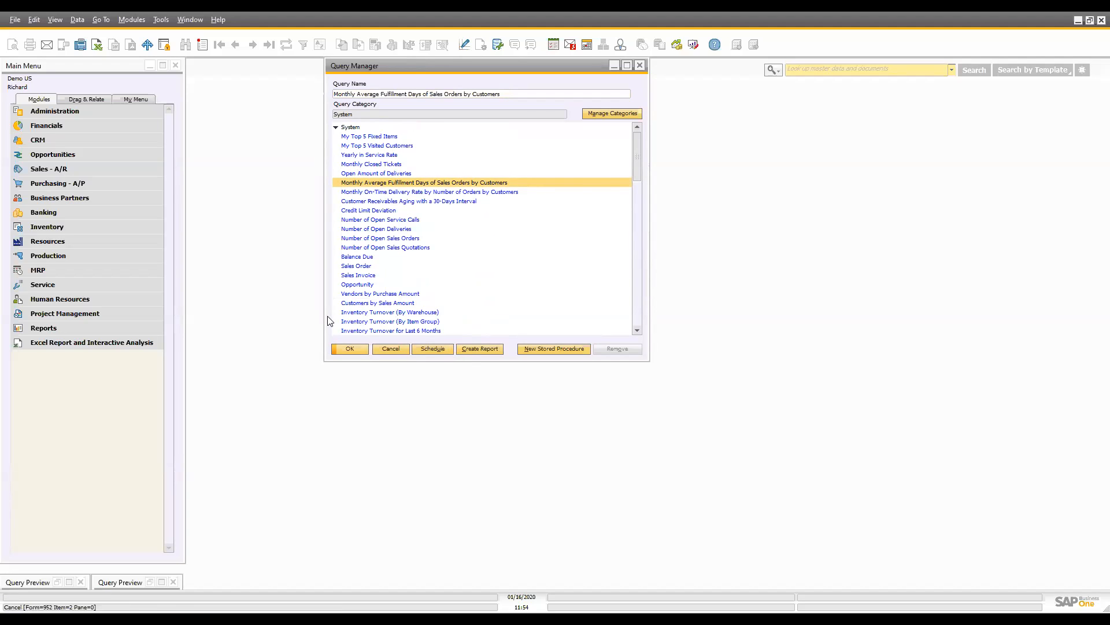
# Collapse the System category in the Query Manager and add a new query category named Sales
pyautogui.click(336, 127)
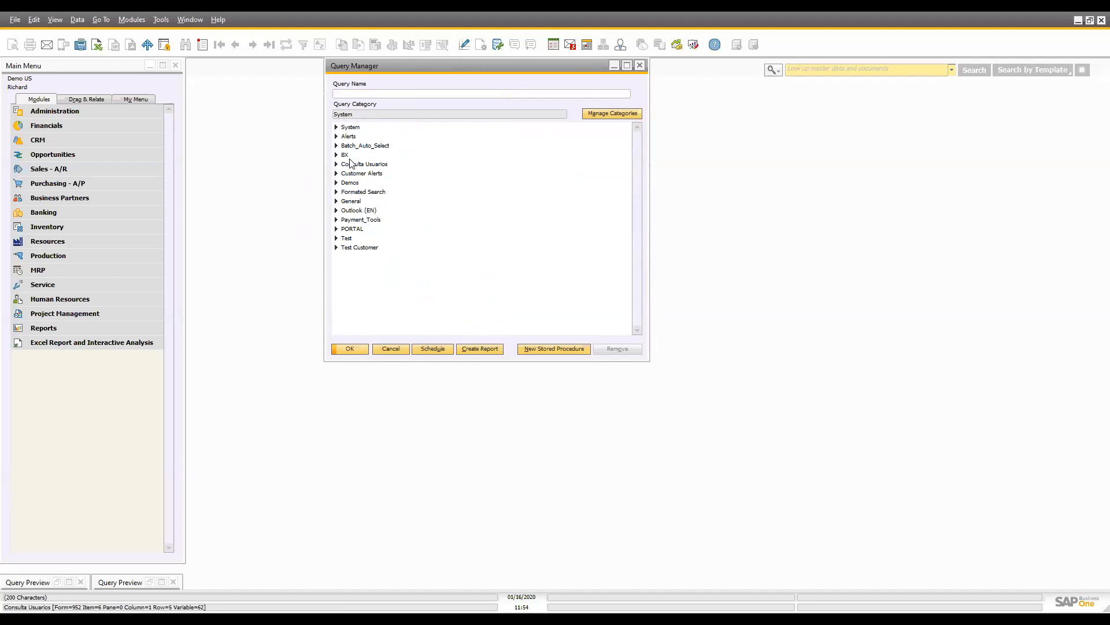
pyautogui.moveTo(573, 66); pyautogui.dragTo(606, 87)
pyautogui.click(638, 133)
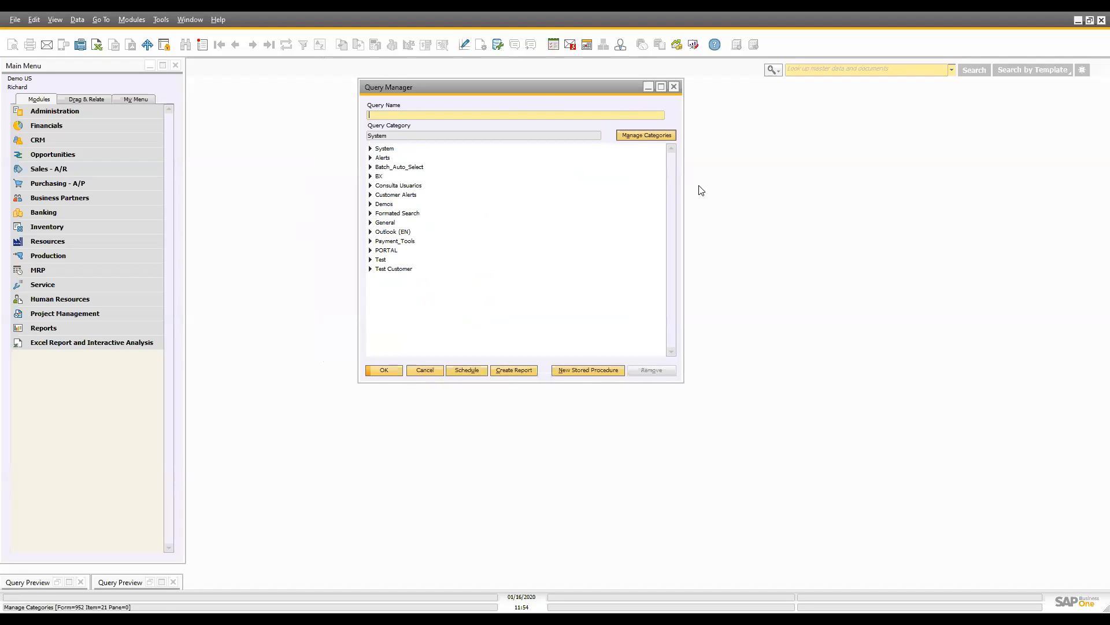
pyautogui.write('Sales')
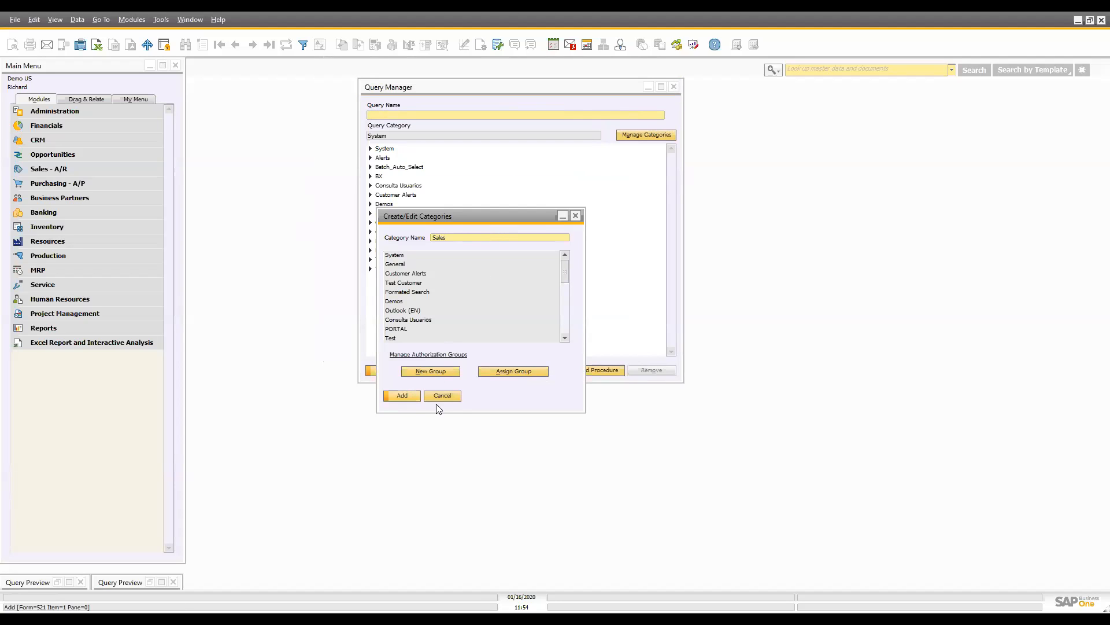
pyautogui.click(402, 396)
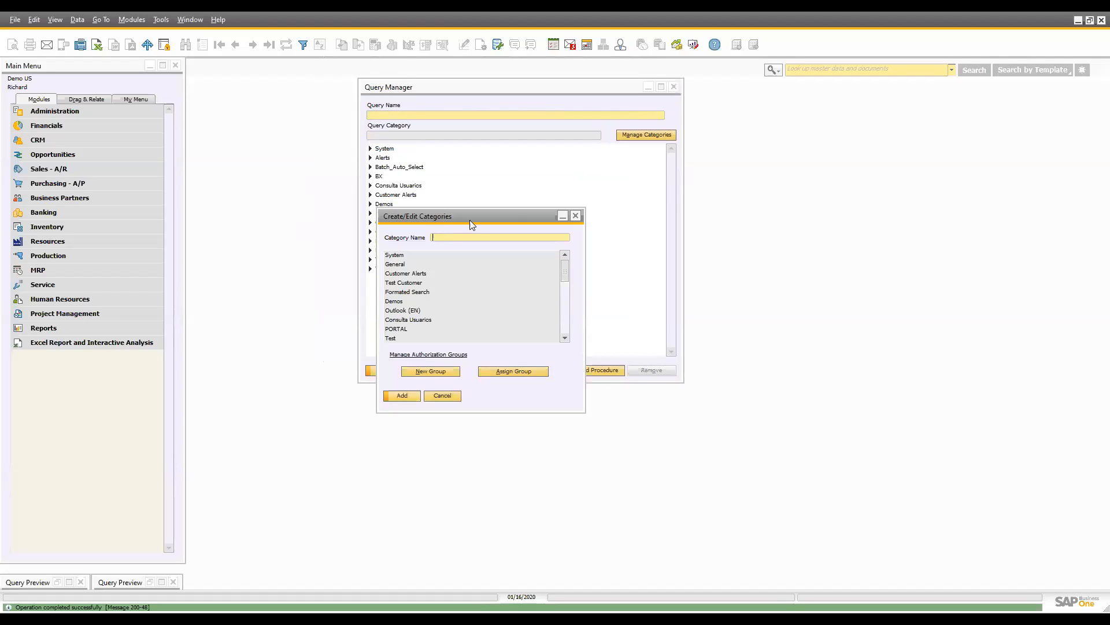
# Add another query category named Administration and close the category management
pyautogui.write('Administration')
pyautogui.click(401, 396)
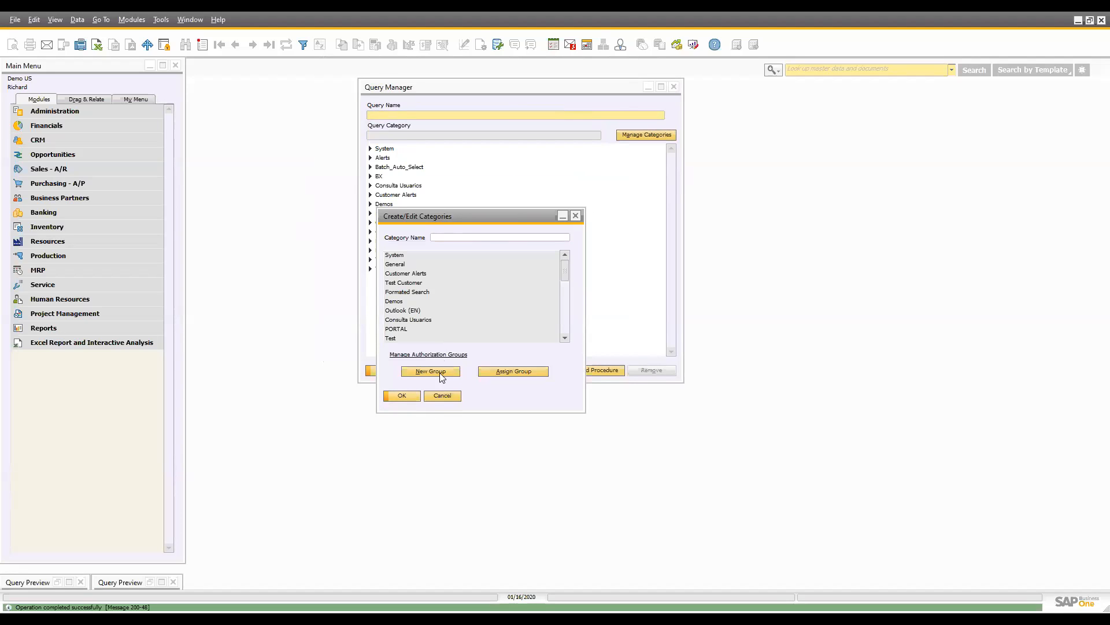
pyautogui.click(575, 216)
# Assign the authorization group Saved Queries - Group No.1 to the Sales query category and confirm the change
pyautogui.click(646, 135)
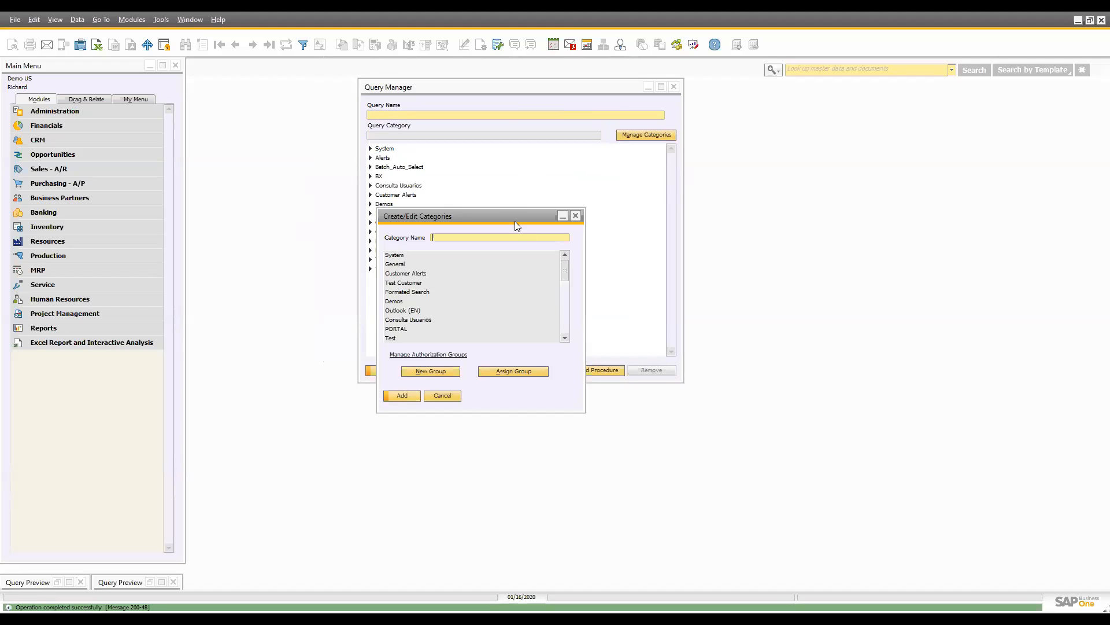
pyautogui.moveTo(569, 268); pyautogui.dragTo(573, 331)
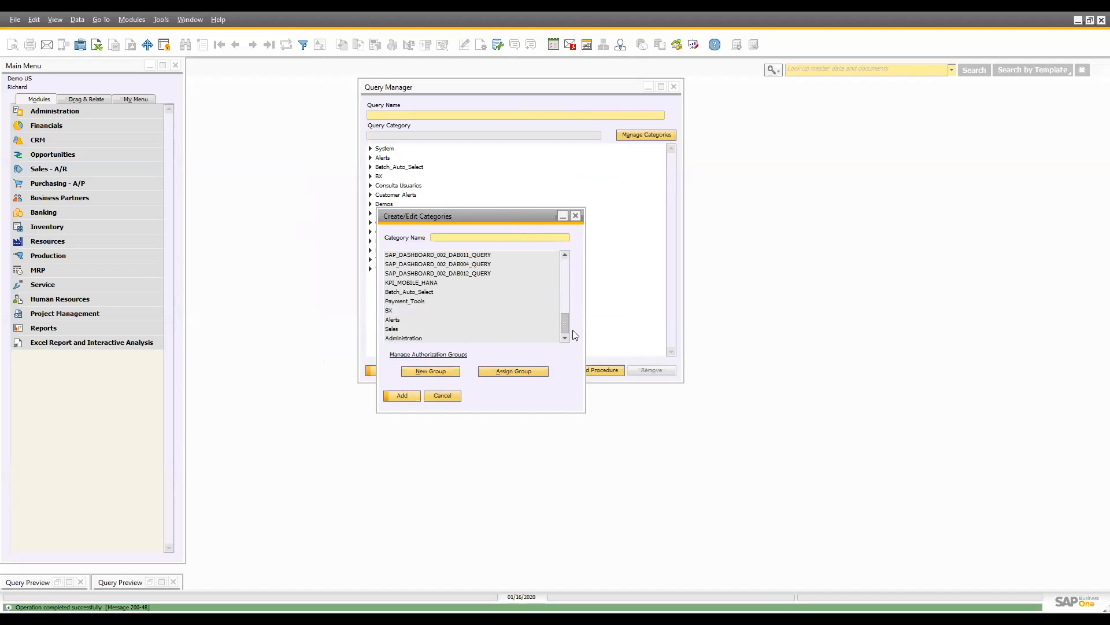
pyautogui.click(428, 328)
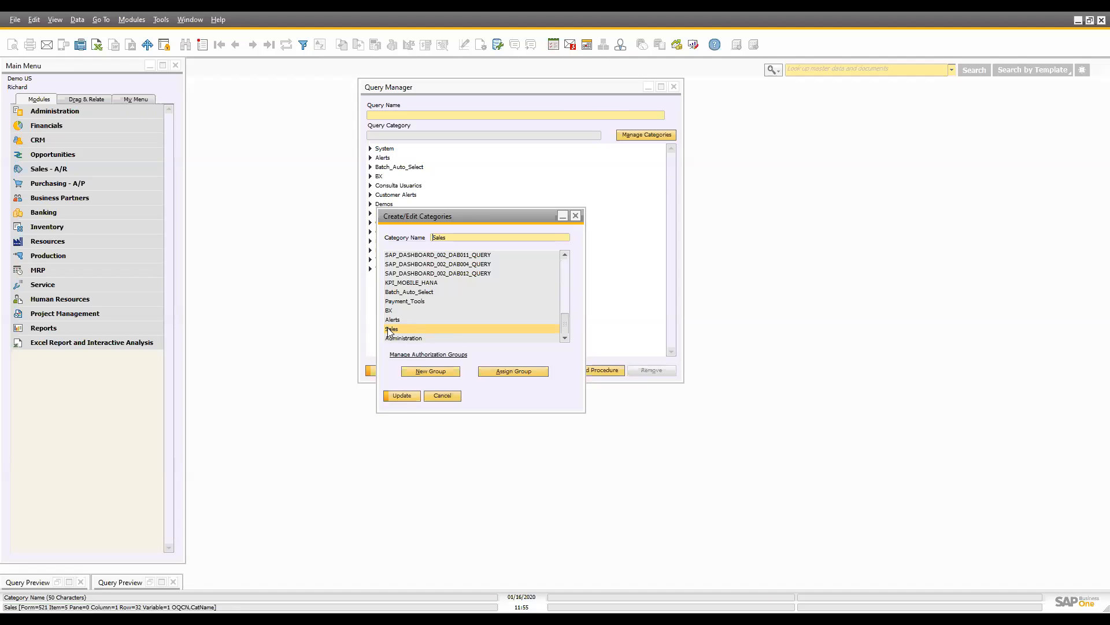
pyautogui.click(512, 371)
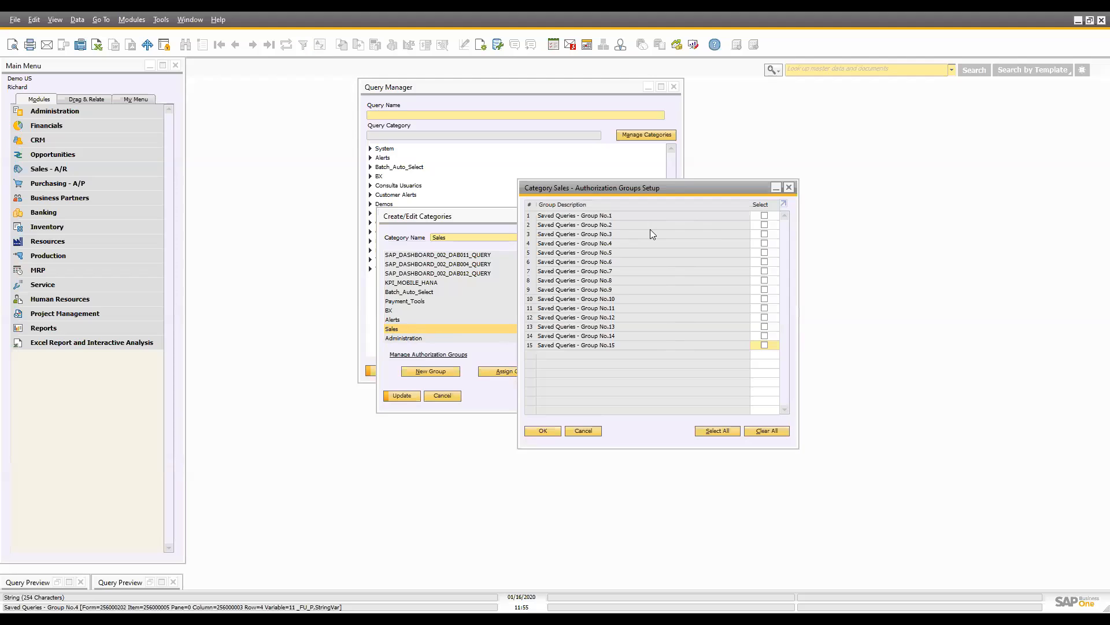
pyautogui.click(764, 215)
pyautogui.click(545, 431)
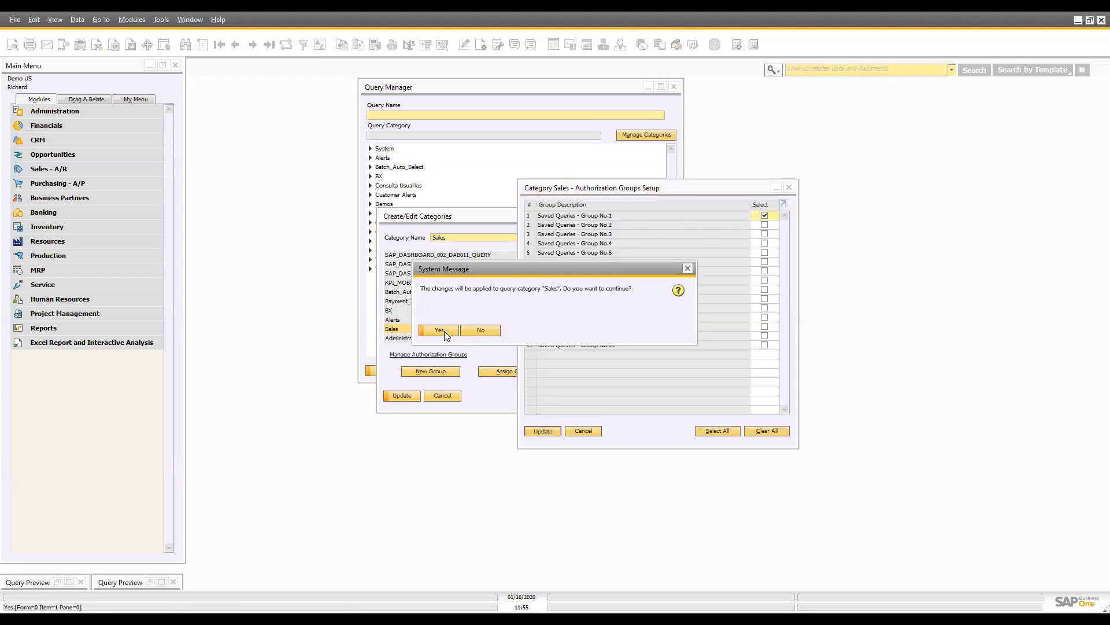
pyautogui.click(444, 331)
pyautogui.click(543, 431)
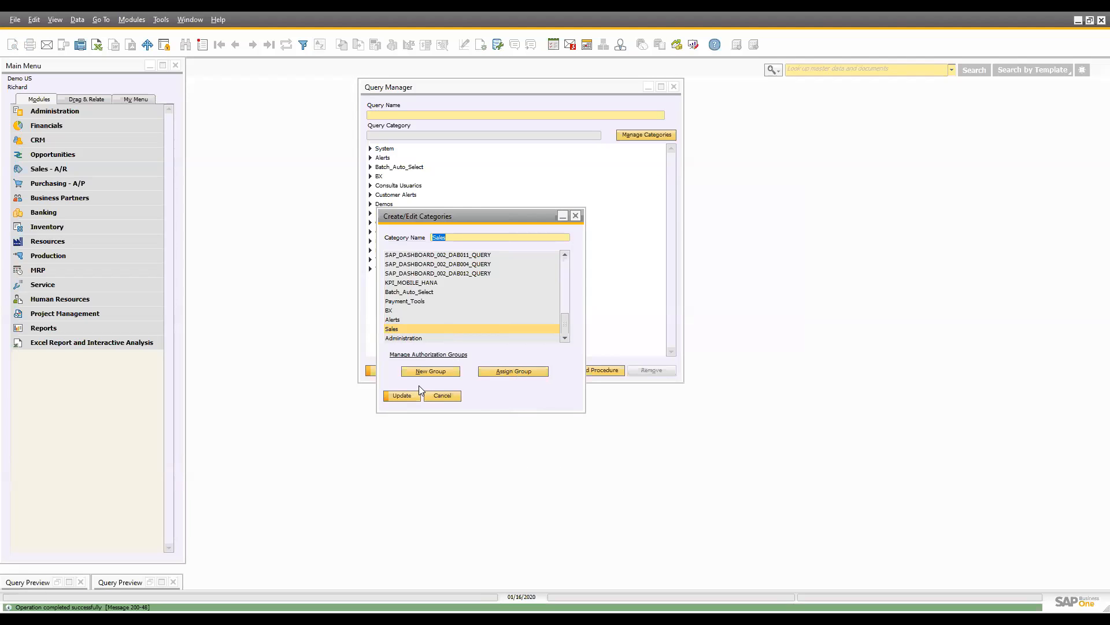
# Assign the authorization group Saved Queries - Group No.2 to the Administration query category and update the categories
pyautogui.click(412, 339)
pyautogui.click(522, 376)
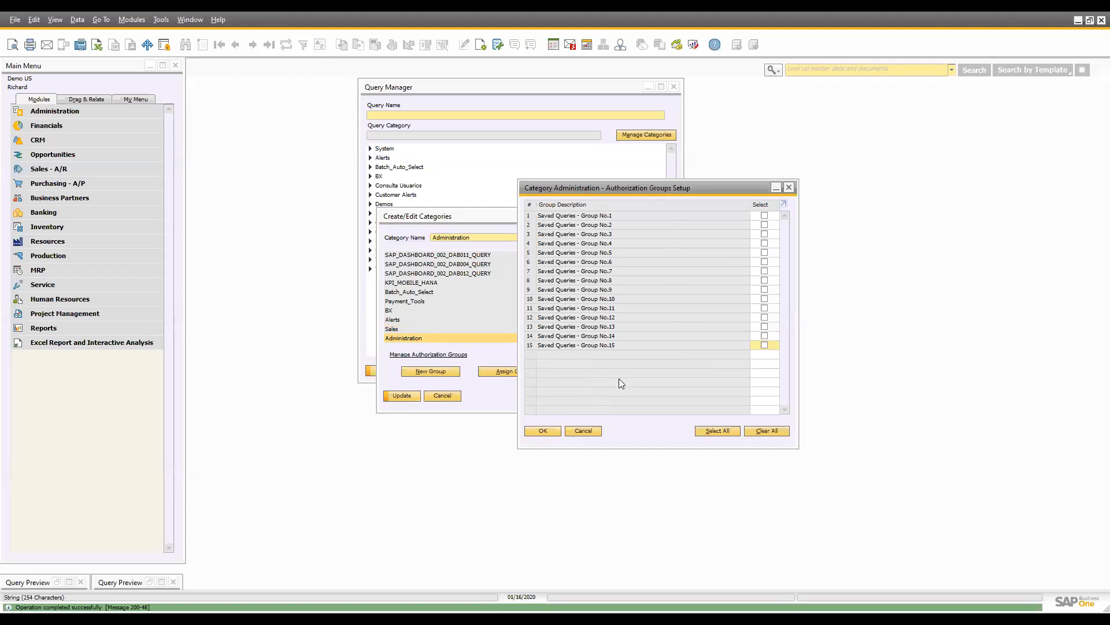
pyautogui.click(765, 224)
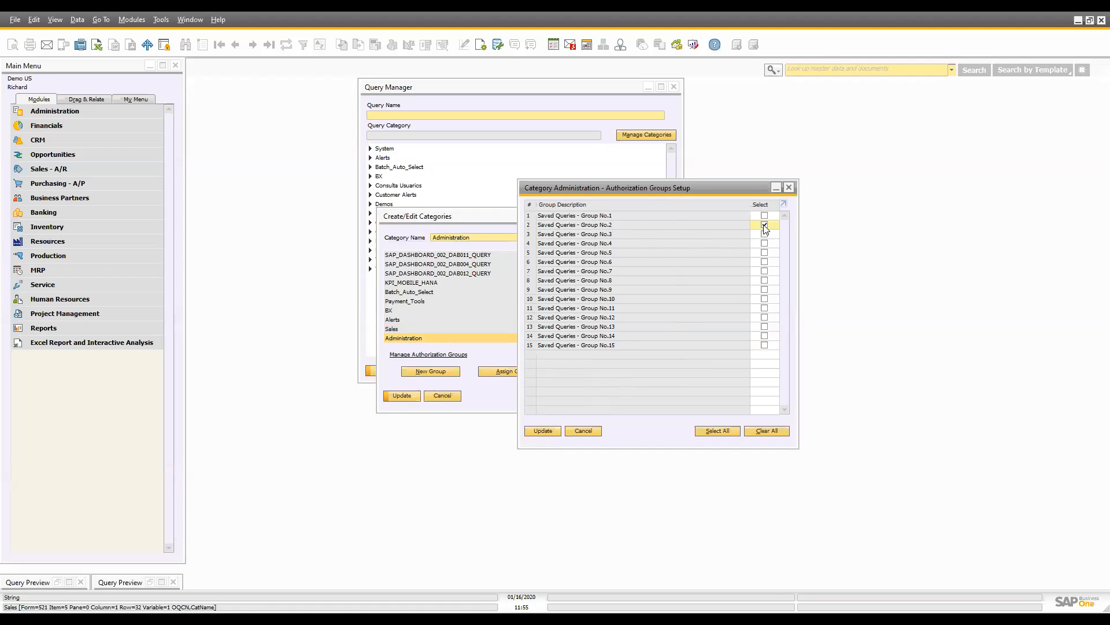
pyautogui.click(550, 430)
pyautogui.click(451, 330)
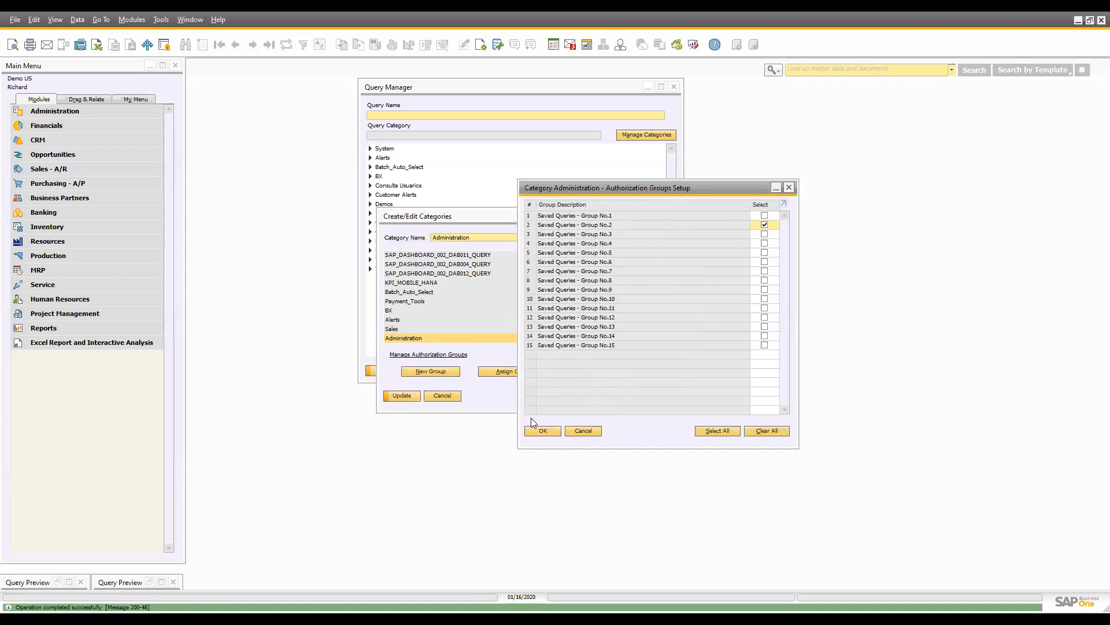
pyautogui.click(540, 430)
pyautogui.click(401, 396)
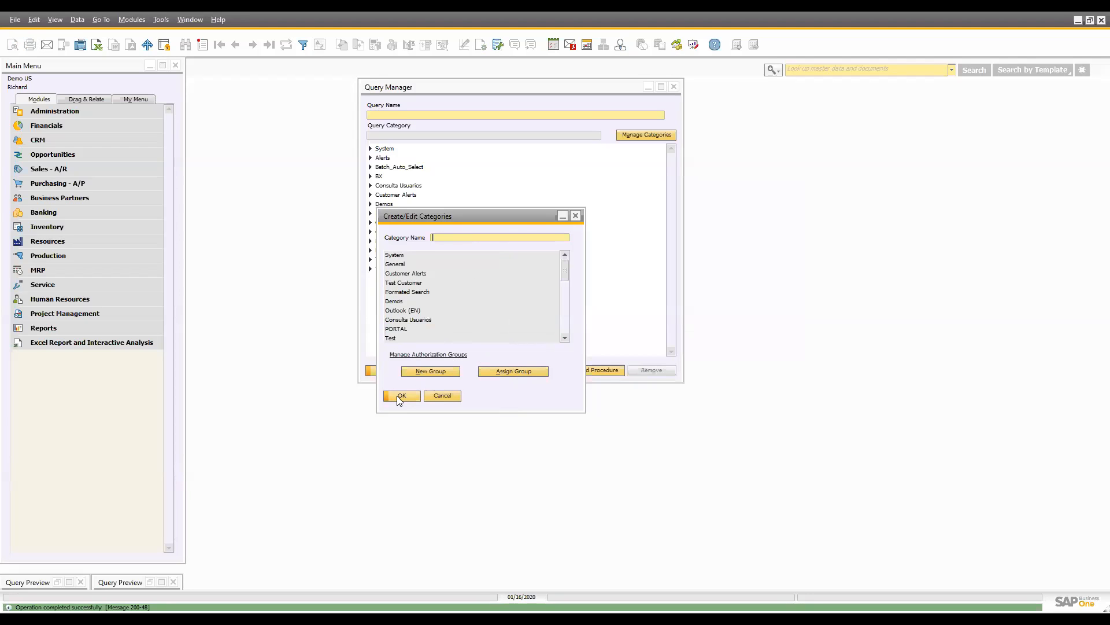
# Check the authorization groups assigned to the Sales and Administration categories, and return to the Query Manager
pyautogui.moveTo(564, 284); pyautogui.dragTo(566, 337)
pyautogui.click(443, 329)
pyautogui.click(535, 374)
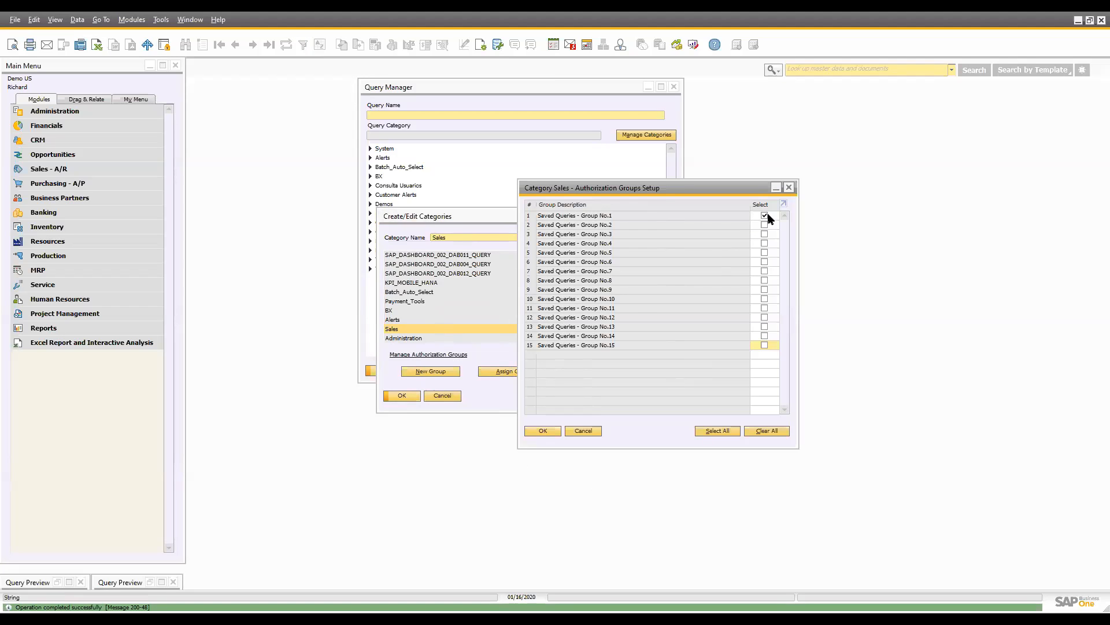
pyautogui.click(789, 187)
pyautogui.click(435, 336)
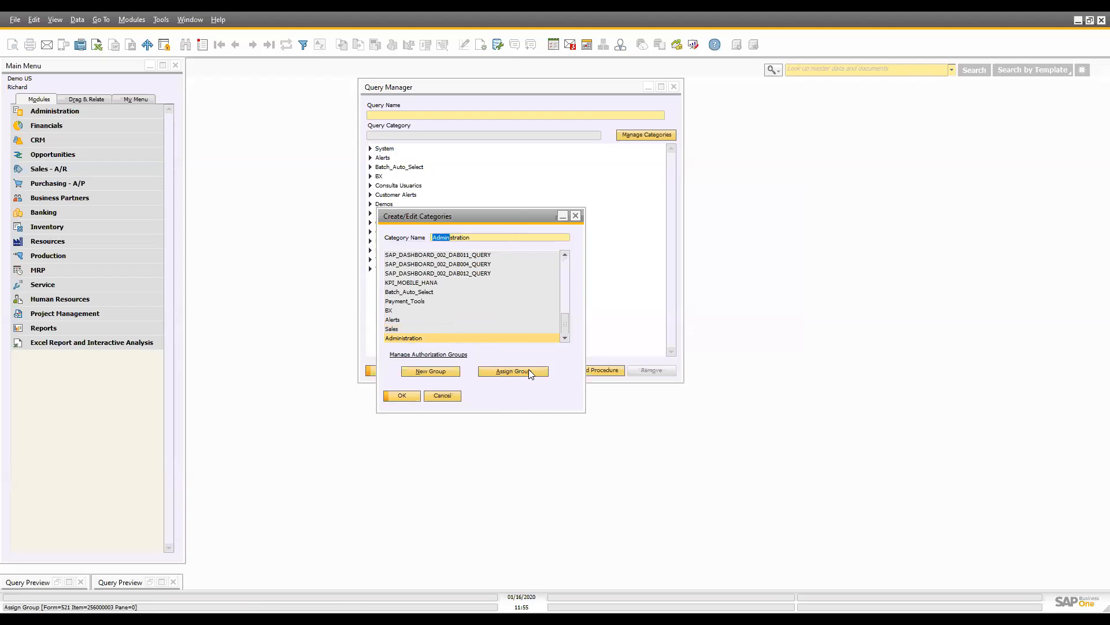
pyautogui.click(529, 370)
pyautogui.click(789, 188)
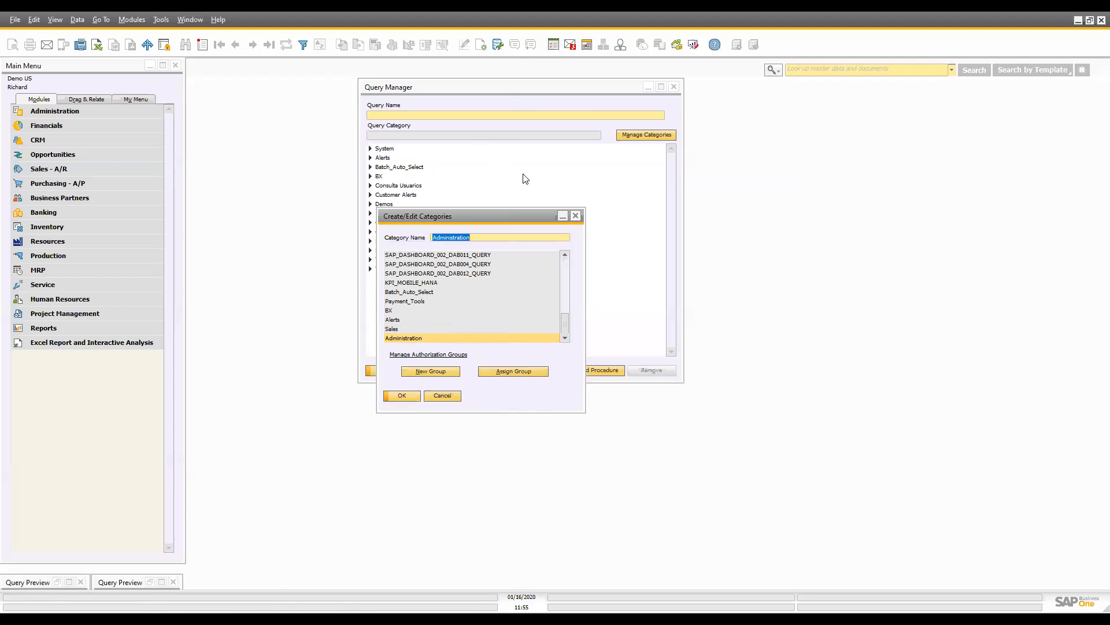
pyautogui.press('Return')
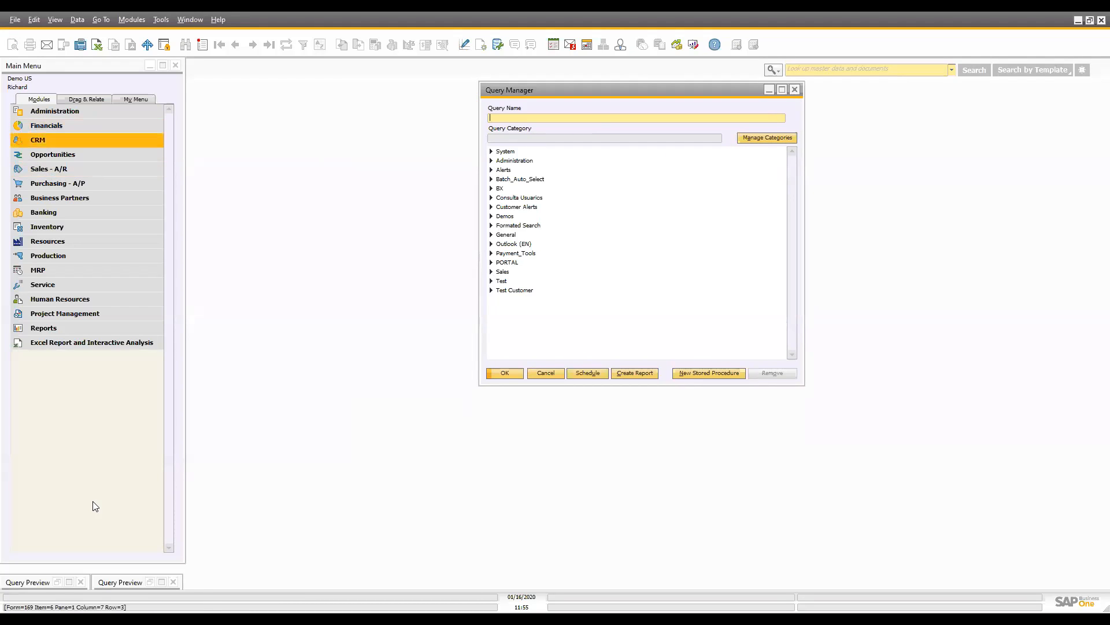
# Restore the two minimized query previews and place the open orders preview and the customer totals preview side by side
pyautogui.click(59, 580)
pyautogui.moveTo(329, 277); pyautogui.dragTo(321, 175)
pyautogui.click(148, 579)
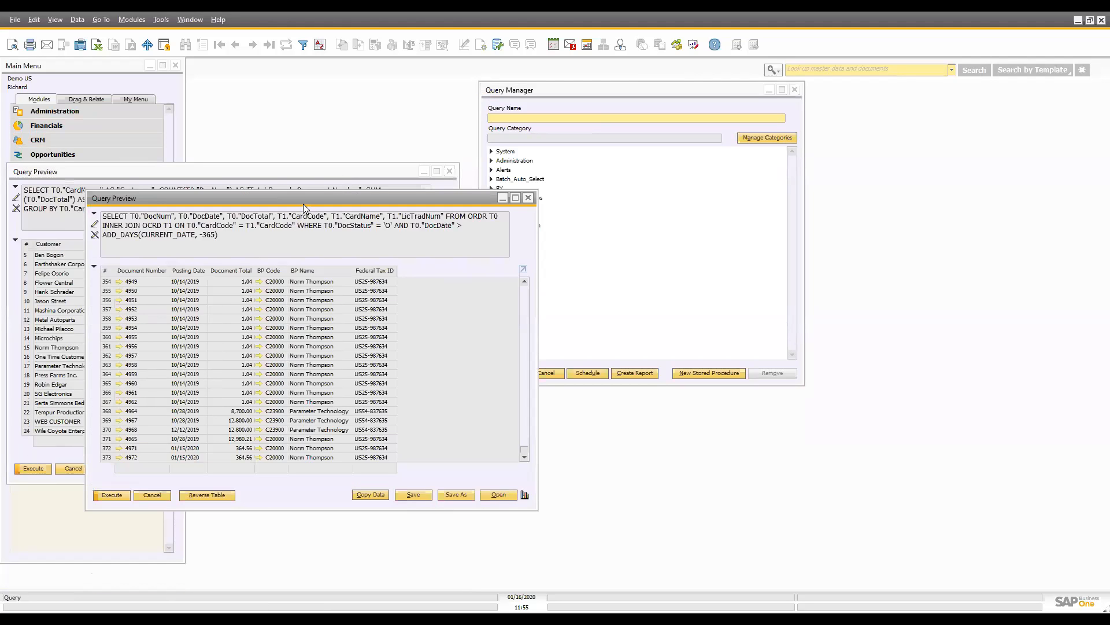
pyautogui.moveTo(311, 201); pyautogui.dragTo(844, 211)
pyautogui.moveTo(243, 153); pyautogui.dragTo(243, 144)
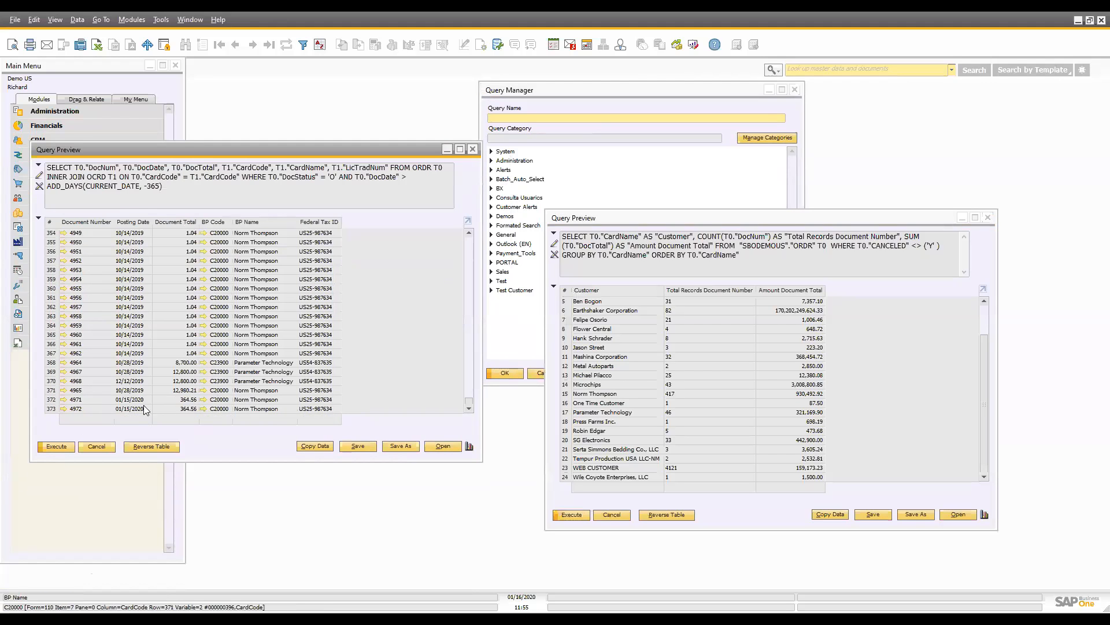
# Show the first rows of the customer totals preview and spread the two query previews further apart
pyautogui.click(986, 363)
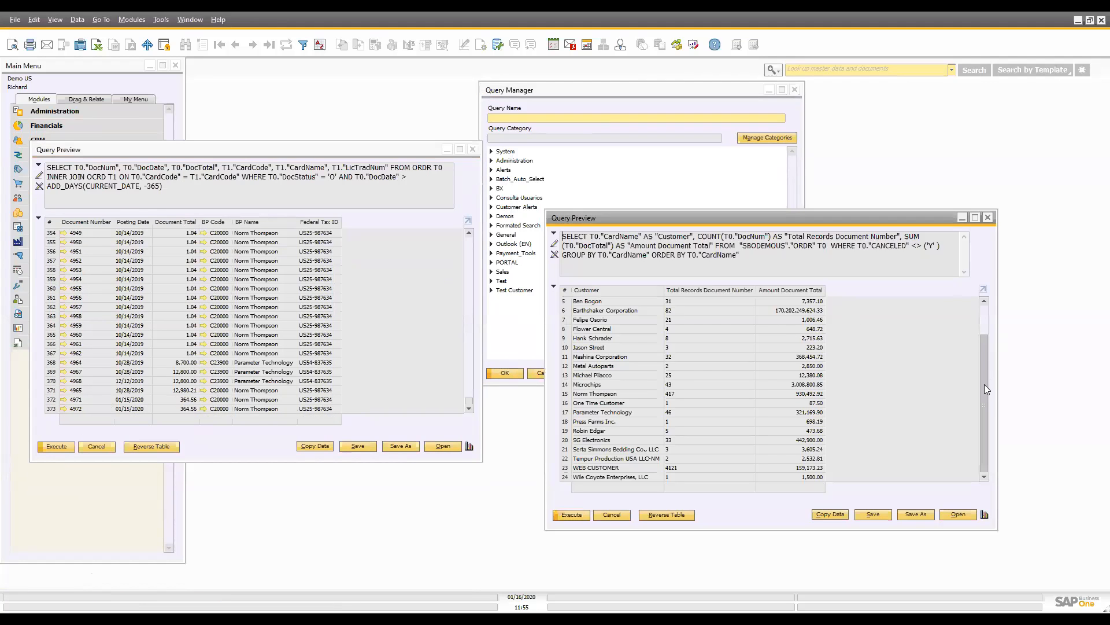
pyautogui.scroll(4, 967, 347)
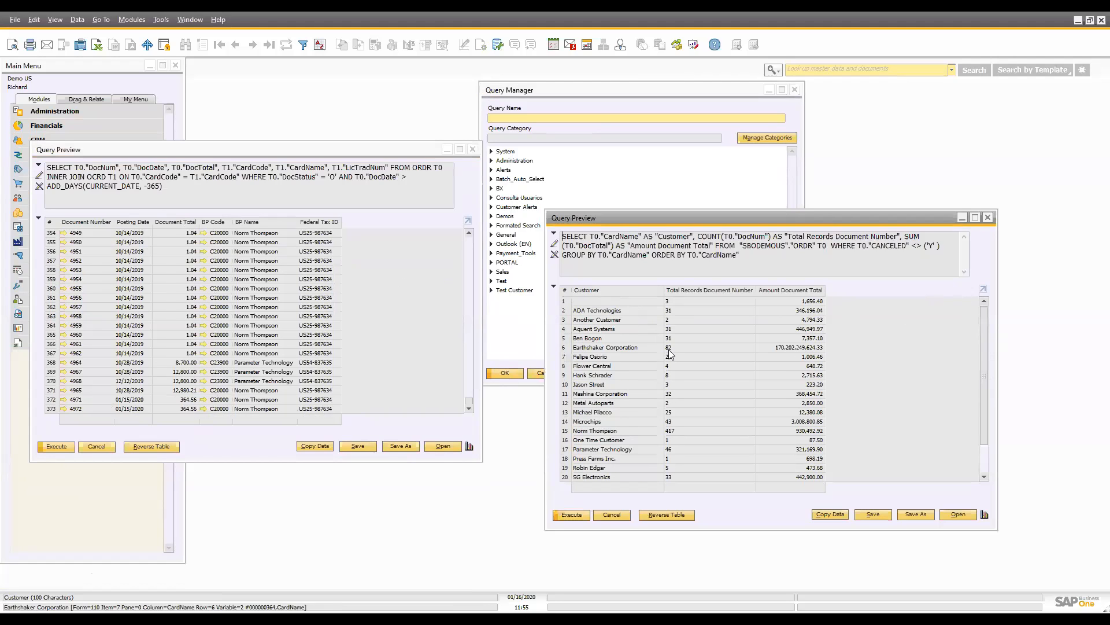
pyautogui.moveTo(809, 220); pyautogui.dragTo(837, 236)
pyautogui.moveTo(379, 154); pyautogui.dragTo(383, 168)
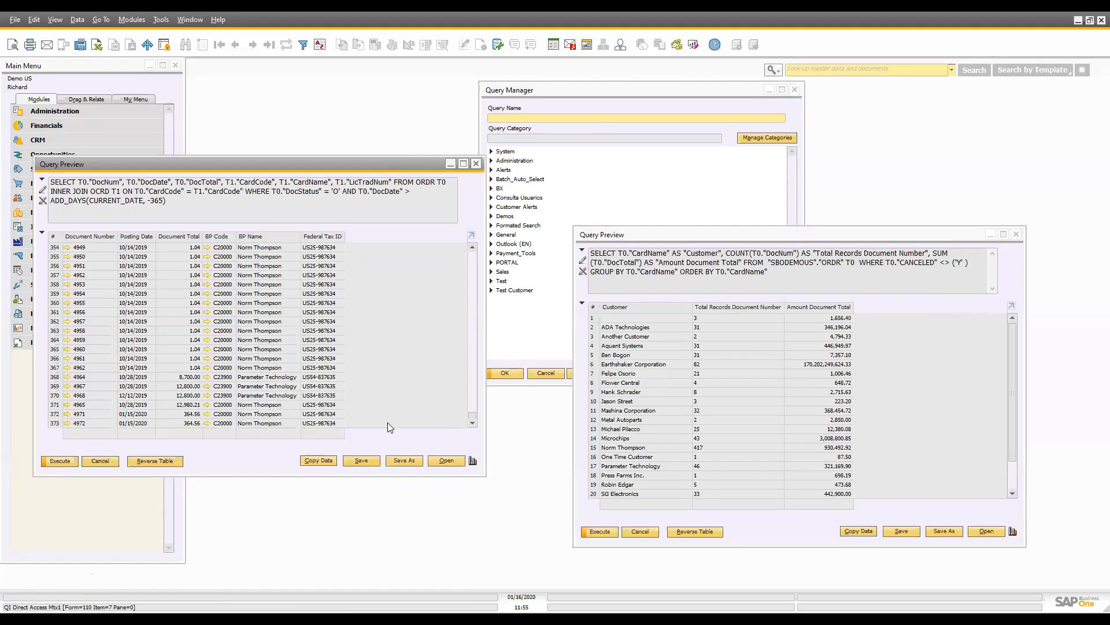
pyautogui.moveTo(317, 170); pyautogui.dragTo(303, 170)
pyautogui.click(694, 239)
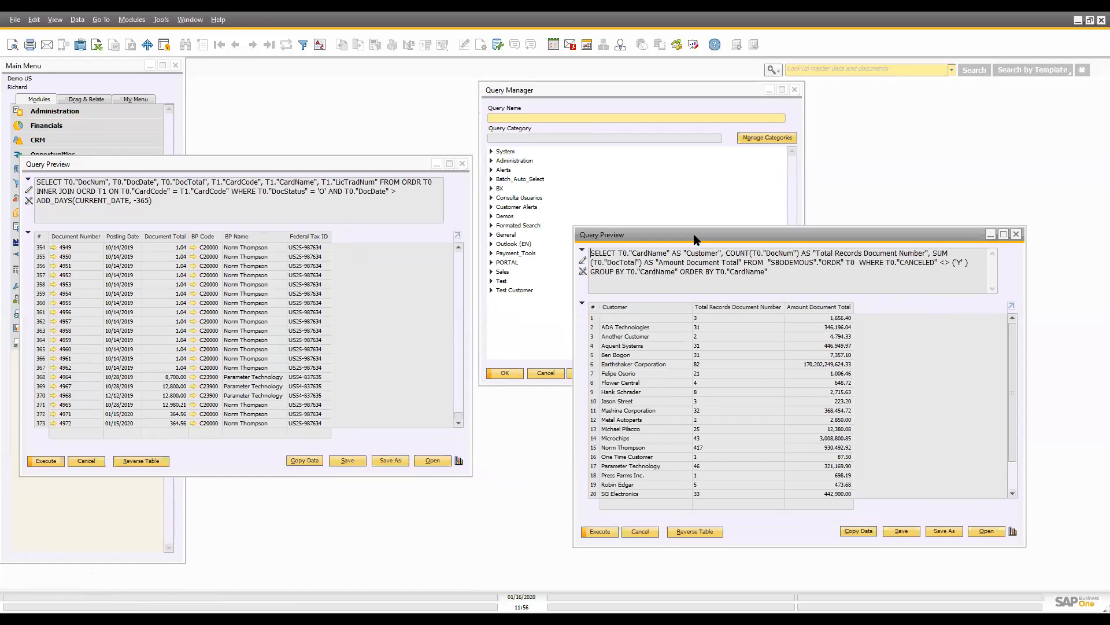
pyautogui.moveTo(694, 239); pyautogui.dragTo(731, 249)
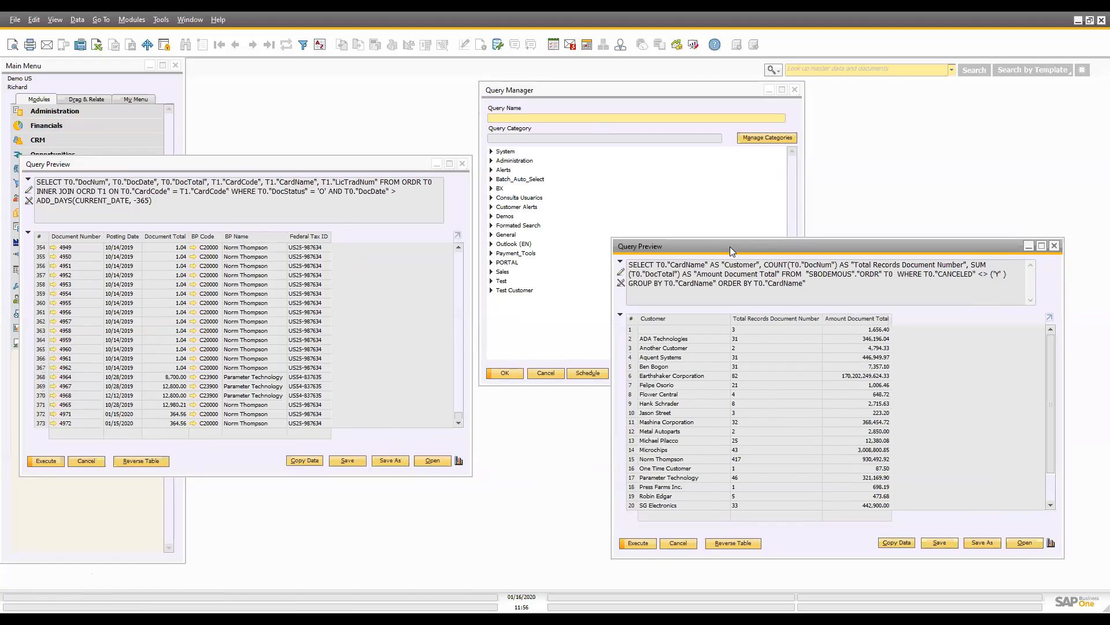
pyautogui.click(347, 166)
pyautogui.moveTo(347, 166); pyautogui.dragTo(348, 172)
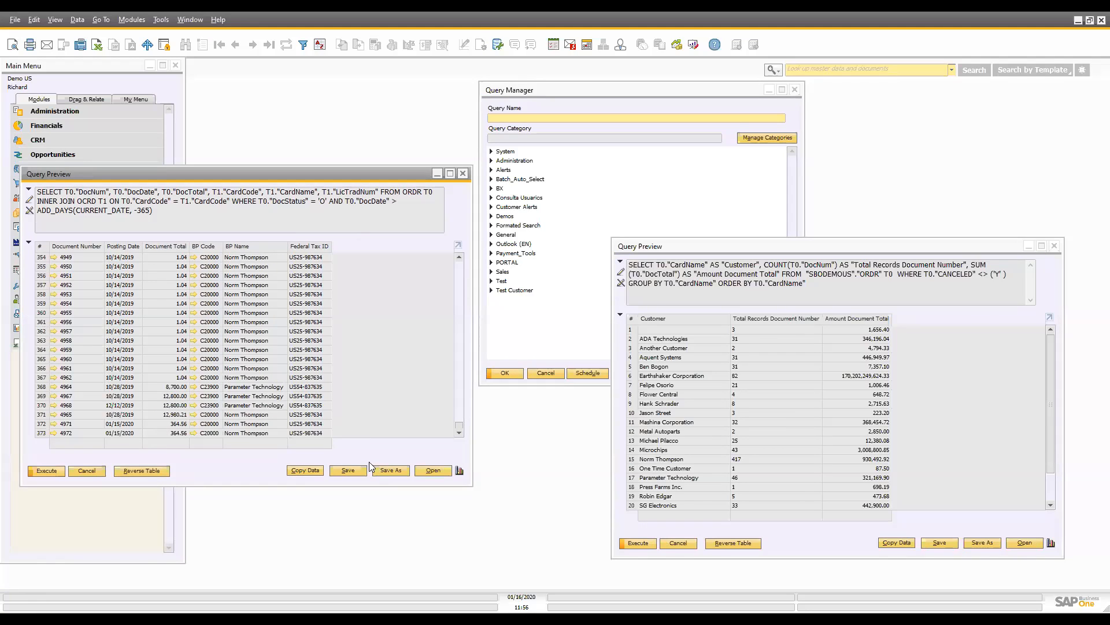
# Save the open orders query as Sales Past Year in the Sales category and close its preview and the old Query Manager window
pyautogui.click(390, 470)
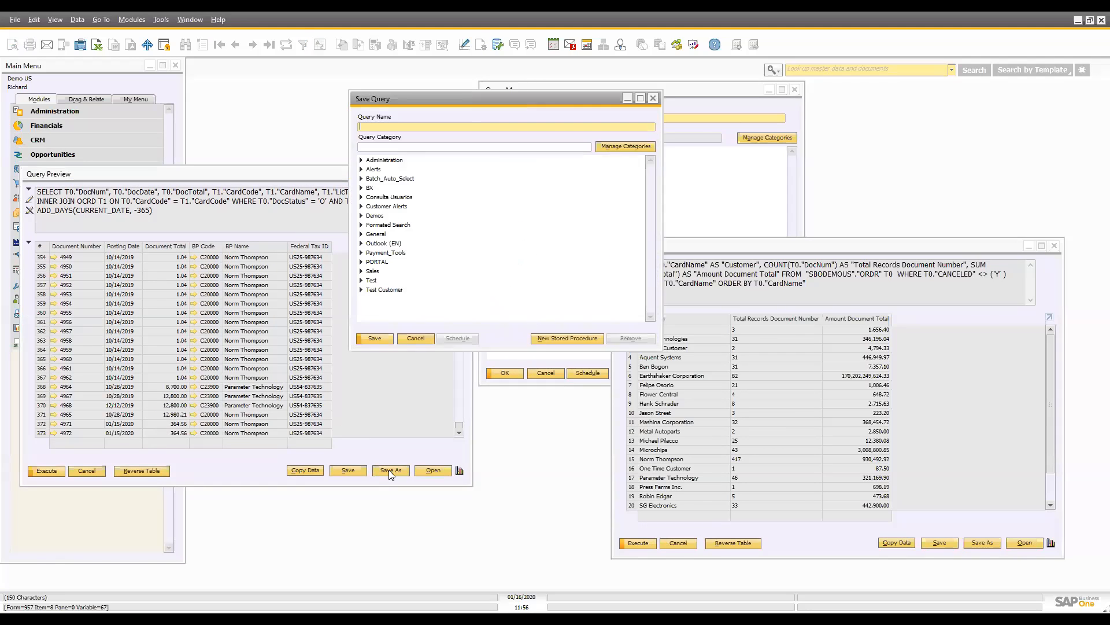
pyautogui.click(795, 89)
pyautogui.click(373, 271)
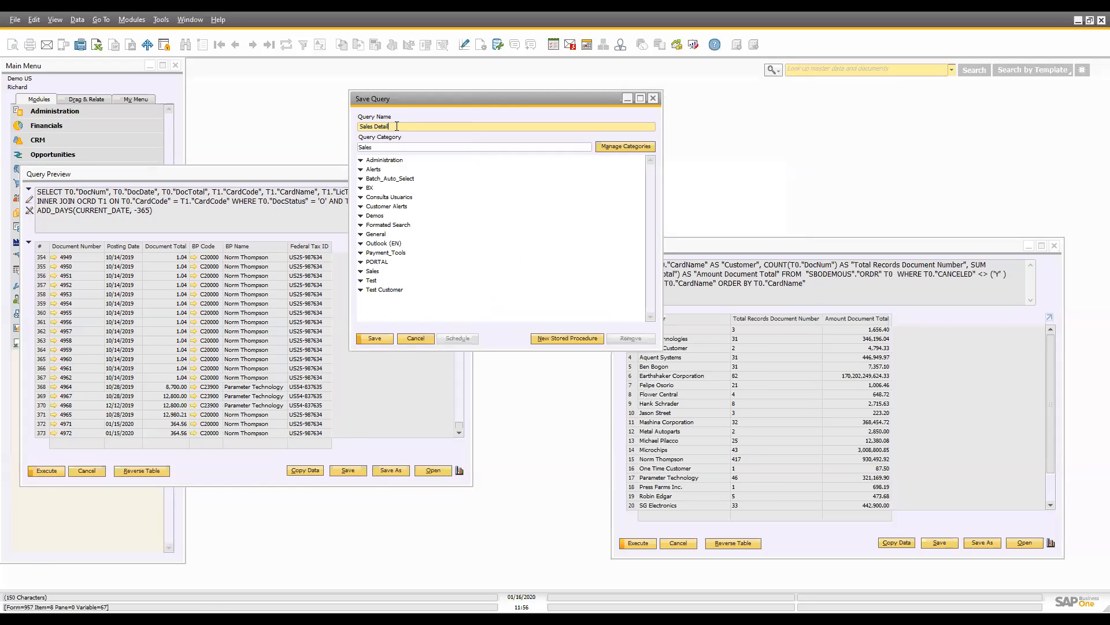
pyautogui.press('BackSpace')
pyautogui.press('BackSpace')
pyautogui.press('BackSpace')
pyautogui.press('BackSpace')
pyautogui.press('BackSpace')
pyautogui.press('BackSpace')
pyautogui.write('Past Year')
pyautogui.click(376, 337)
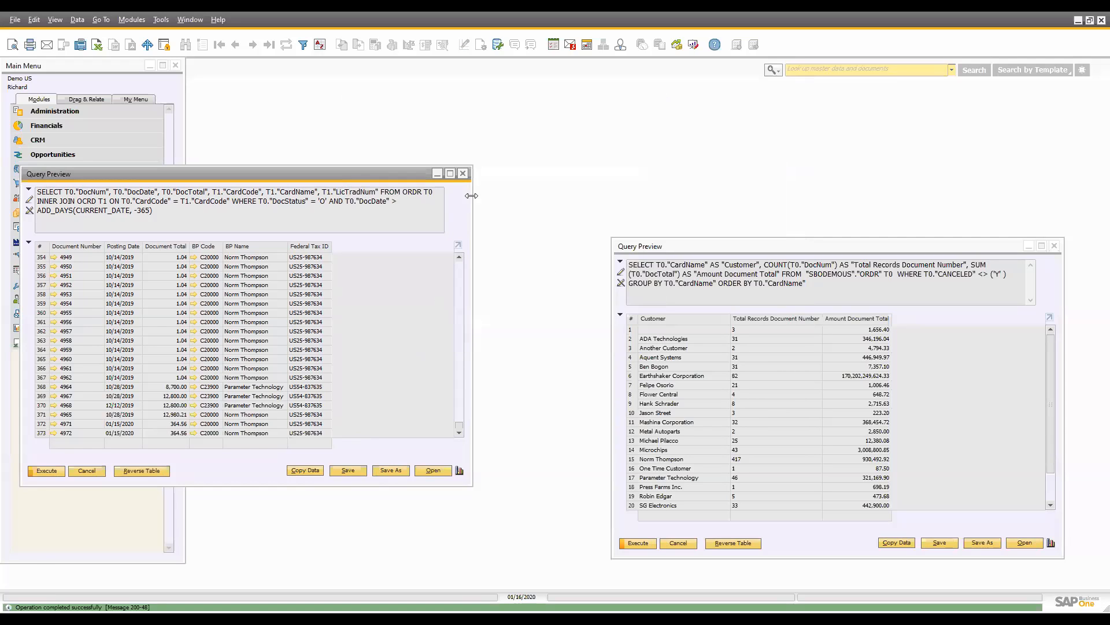
pyautogui.click(462, 174)
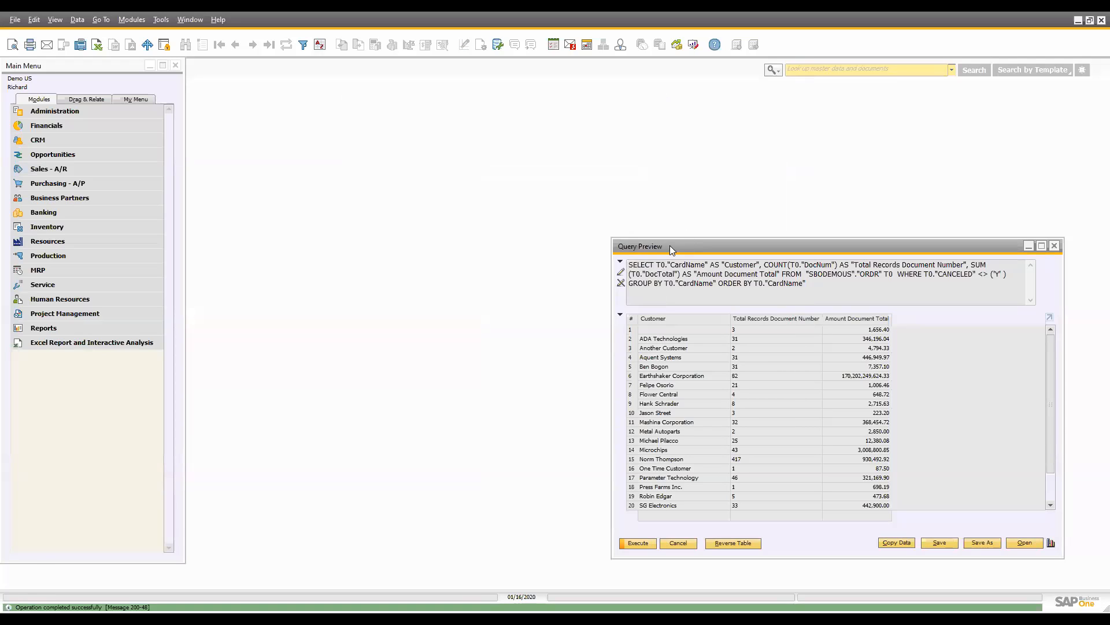
# Reposition the customer totals preview, run Sales Past Year from the Query Manager's Sales category, and close its results
pyautogui.moveTo(670, 246); pyautogui.dragTo(425, 156)
pyautogui.click(498, 45)
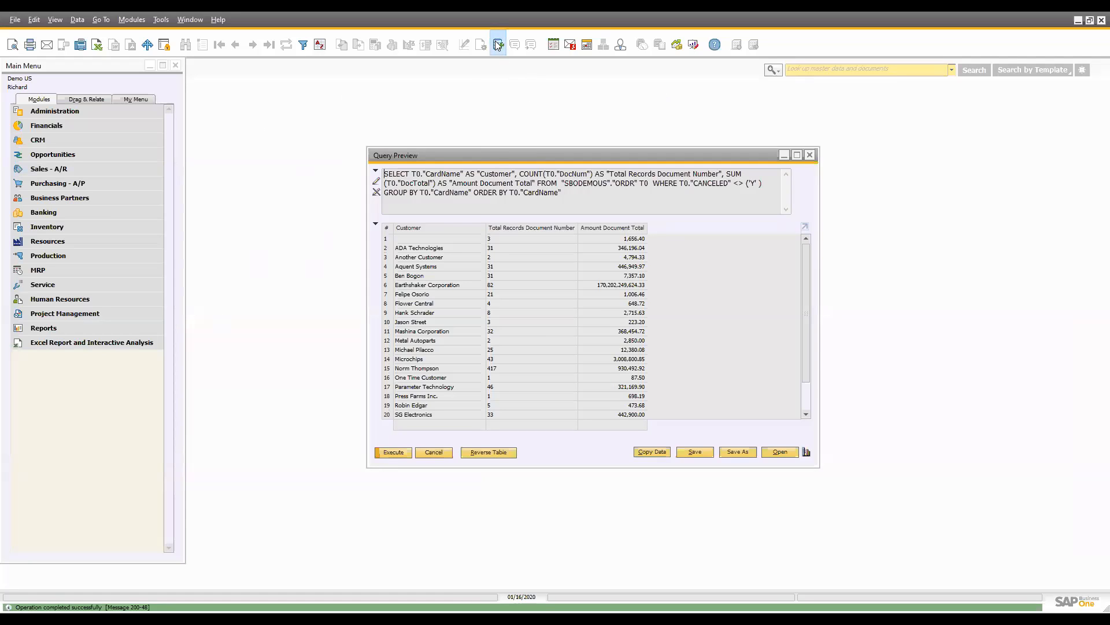
pyautogui.click(491, 272)
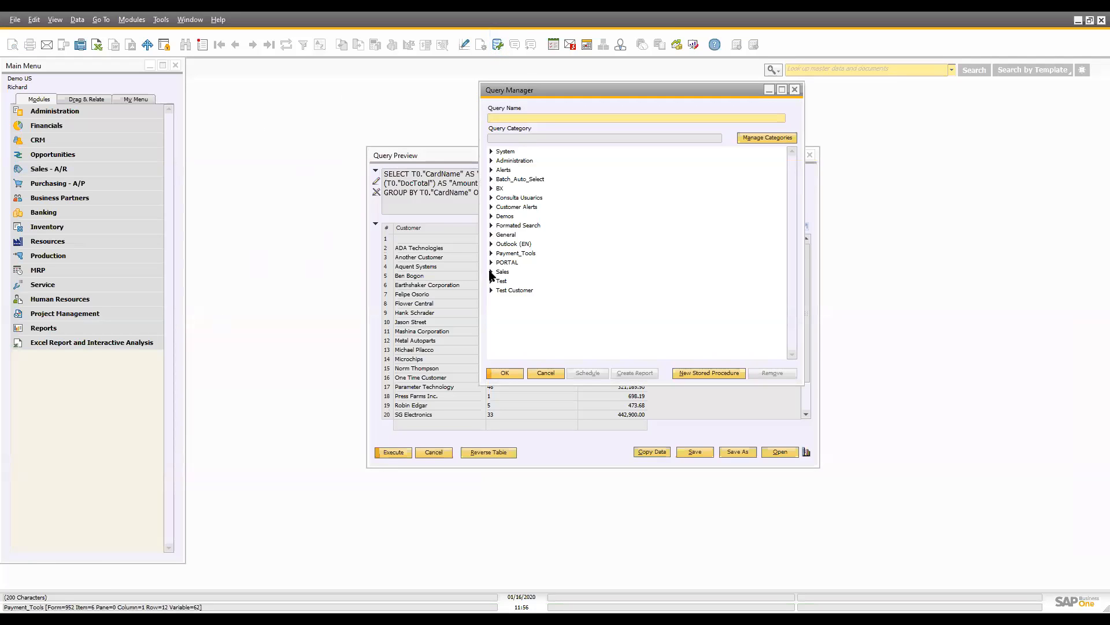
pyautogui.click(521, 281)
pyautogui.doubleClick(522, 282)
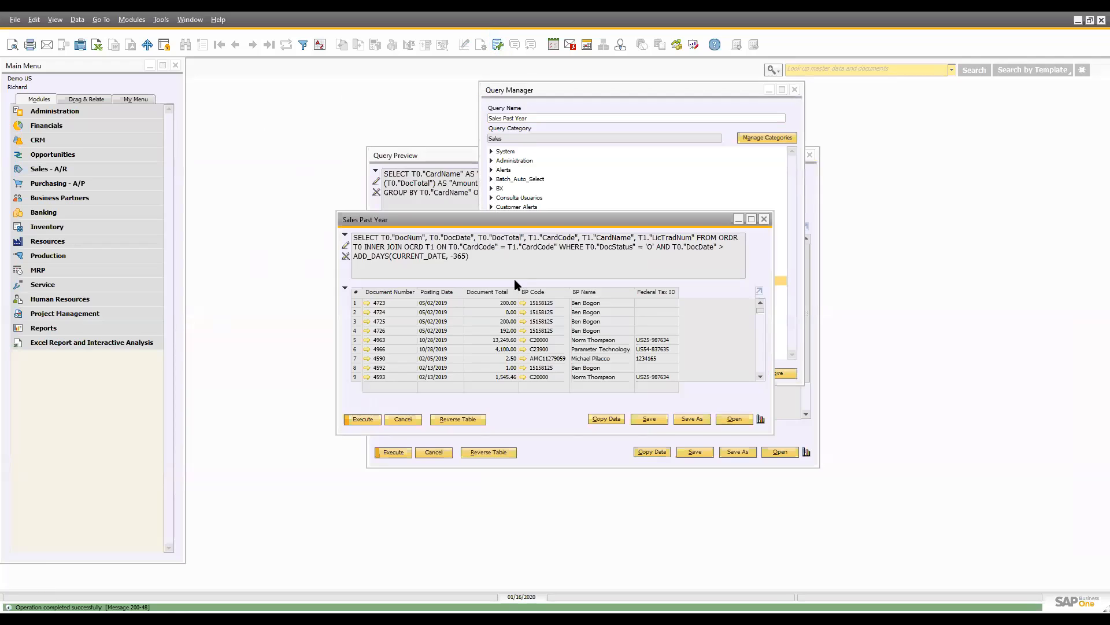
pyautogui.moveTo(760, 310); pyautogui.dragTo(764, 283)
pyautogui.click(764, 219)
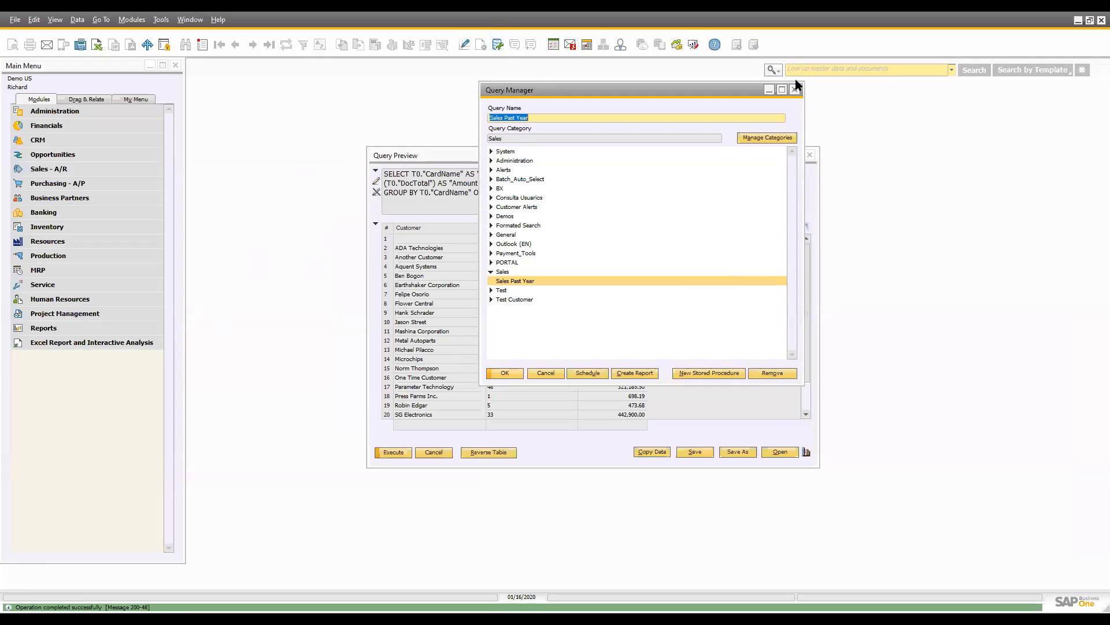
# Close the Query Manager, save the customer totals query as Sales by BP in the Administration category, and close its preview
pyautogui.click(794, 90)
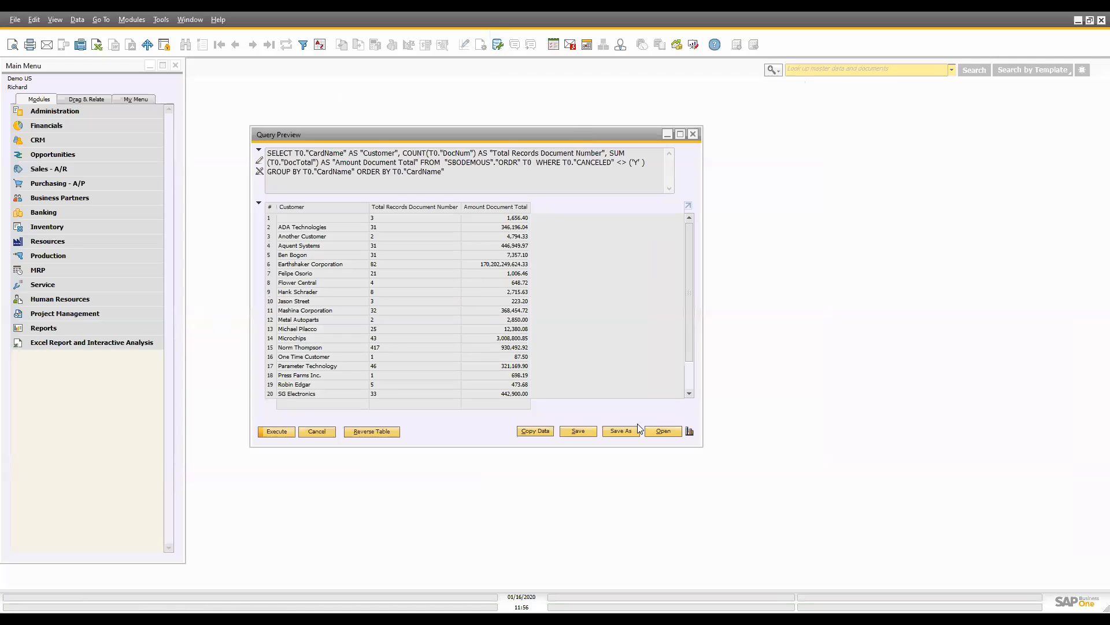
pyautogui.click(637, 430)
pyautogui.click(387, 162)
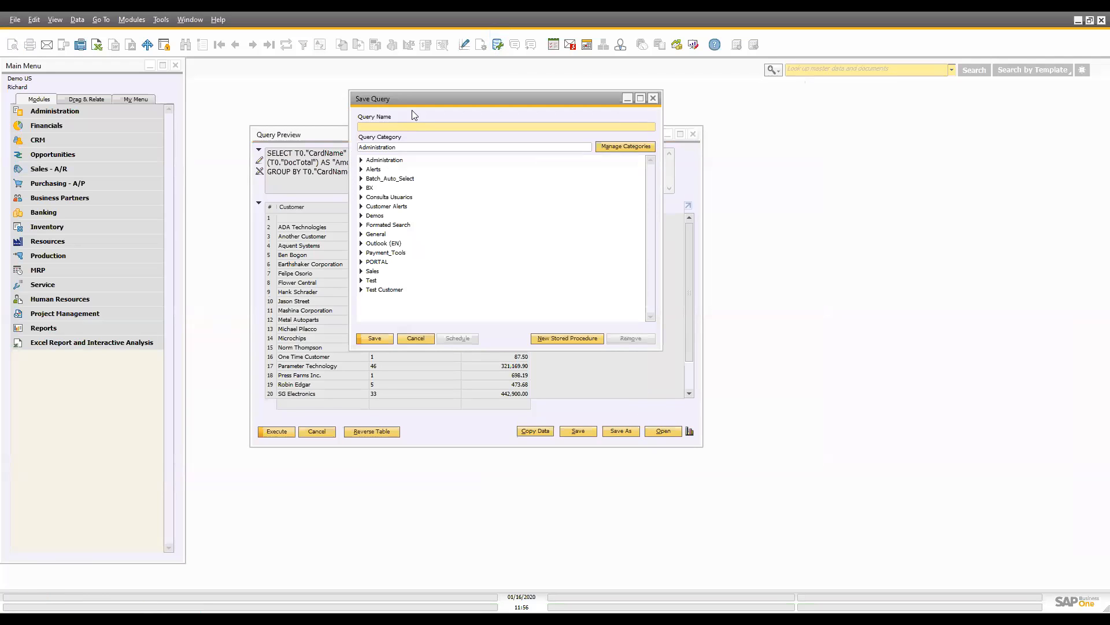
pyautogui.moveTo(431, 104); pyautogui.dragTo(725, 146)
pyautogui.write('Sales by BP')
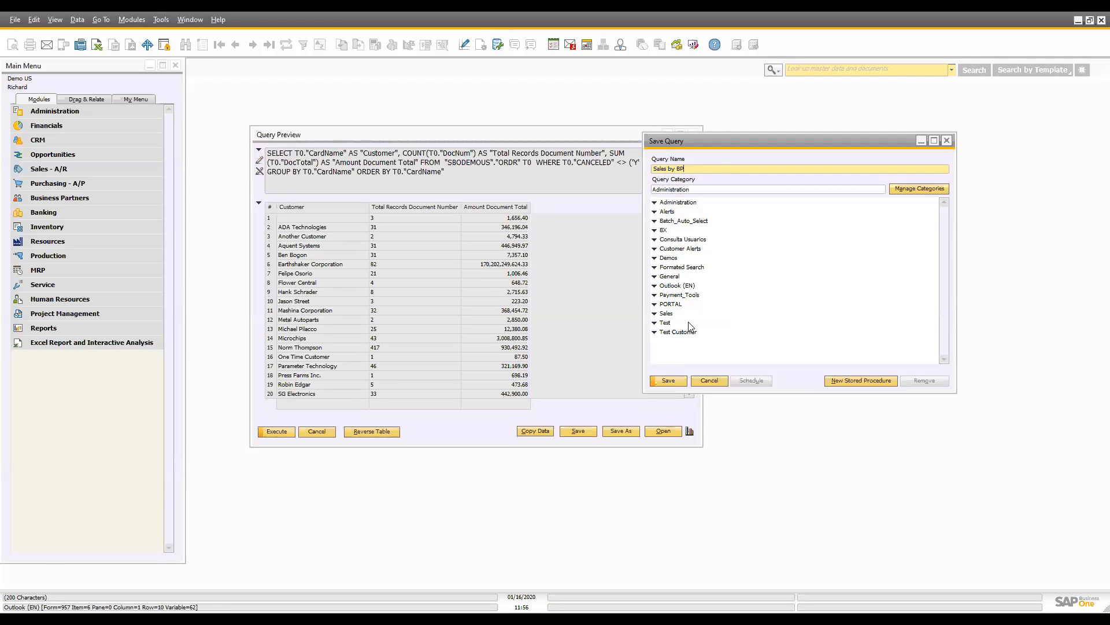
pyautogui.click(668, 381)
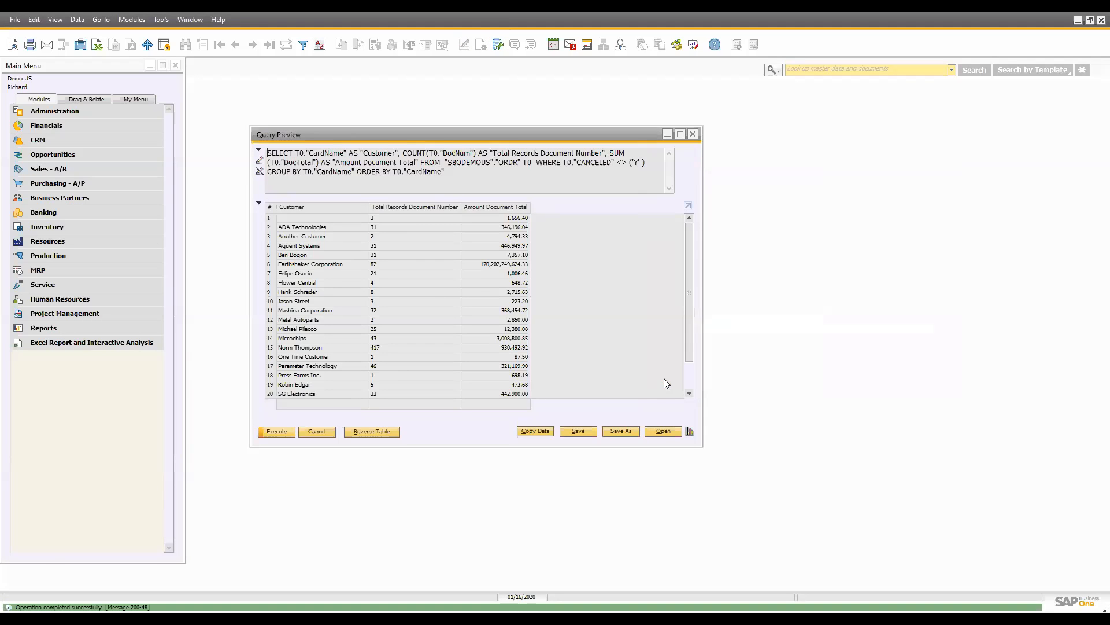
pyautogui.click(693, 135)
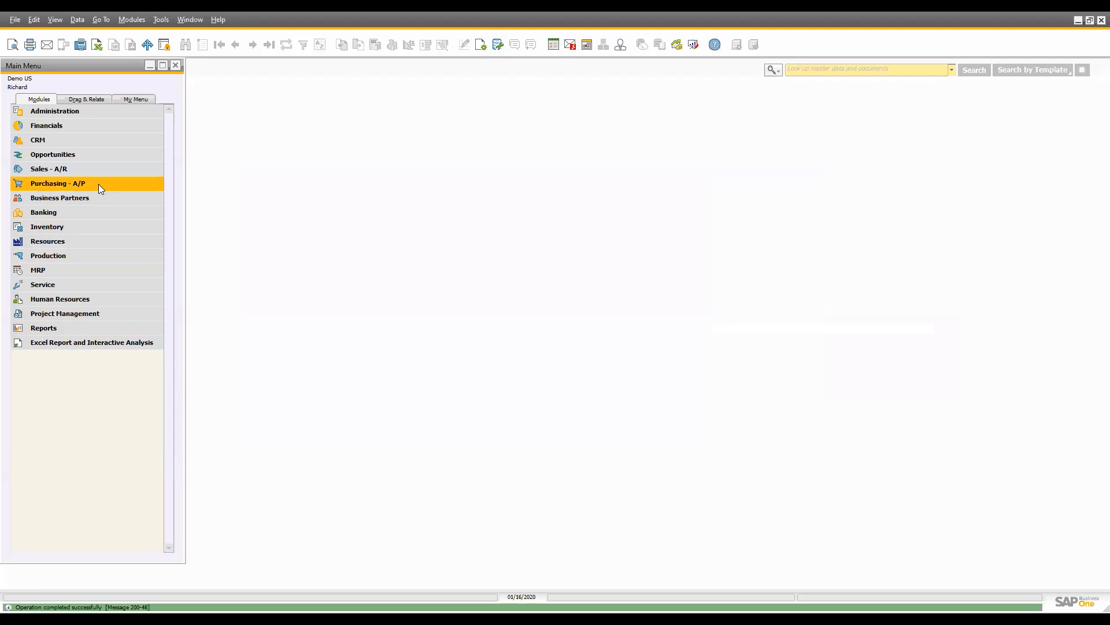
# Open the general authorizations, browse the user list, and select the Consensus user
pyautogui.click(131, 19)
pyautogui.moveTo(174, 37)
pyautogui.moveTo(371, 61)
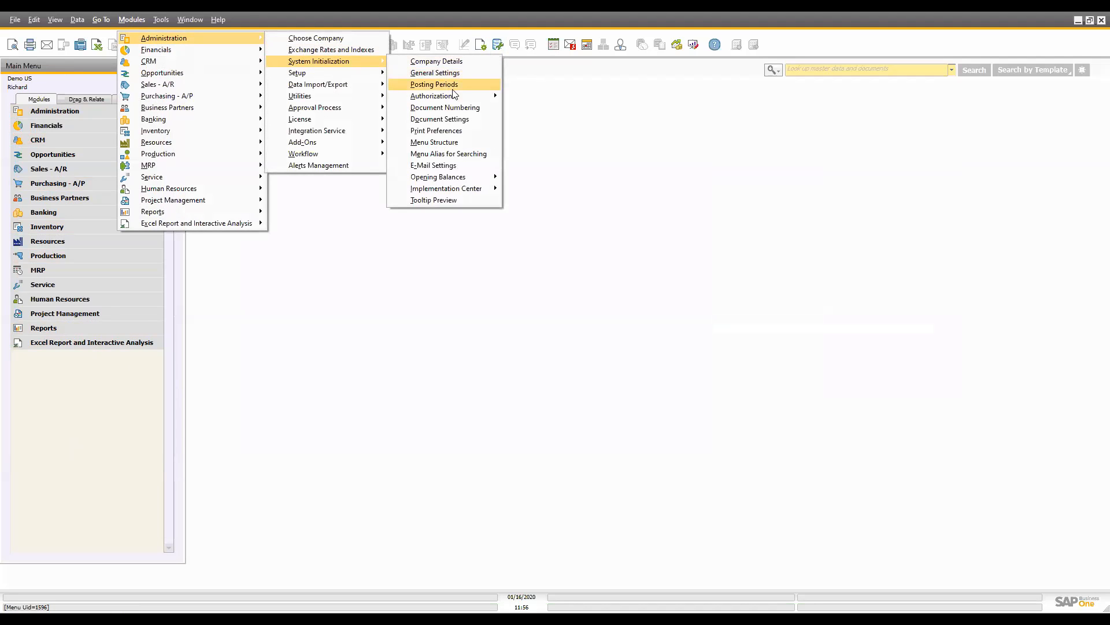
pyautogui.moveTo(455, 95)
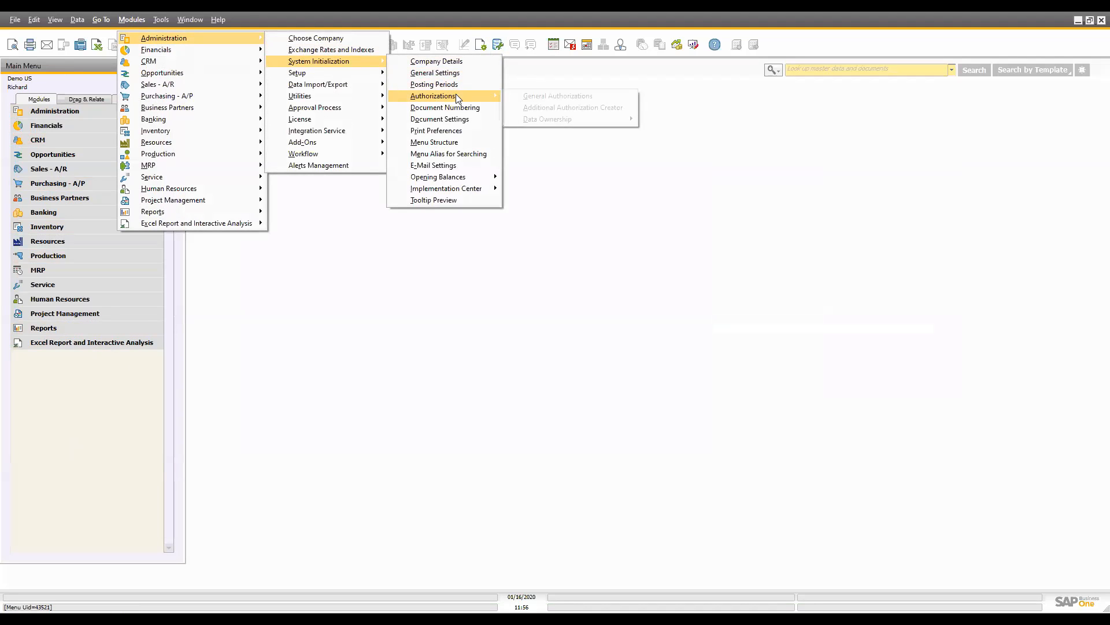
pyautogui.click(602, 97)
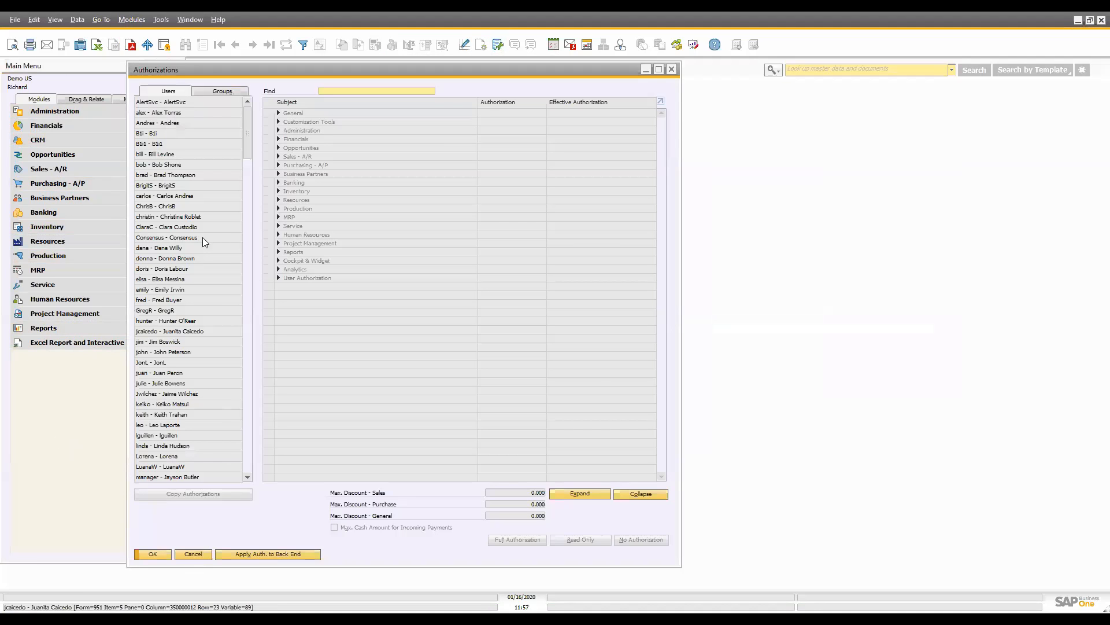
pyautogui.moveTo(250, 132); pyautogui.dragTo(233, 242)
pyautogui.moveTo(247, 110); pyautogui.dragTo(236, 108)
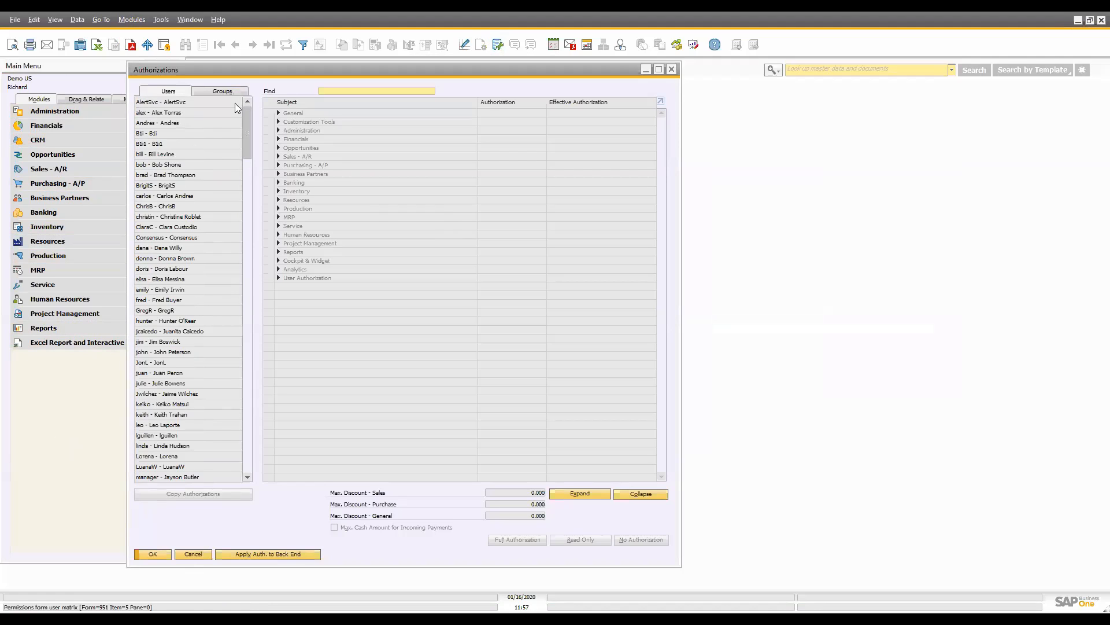
pyautogui.click(176, 238)
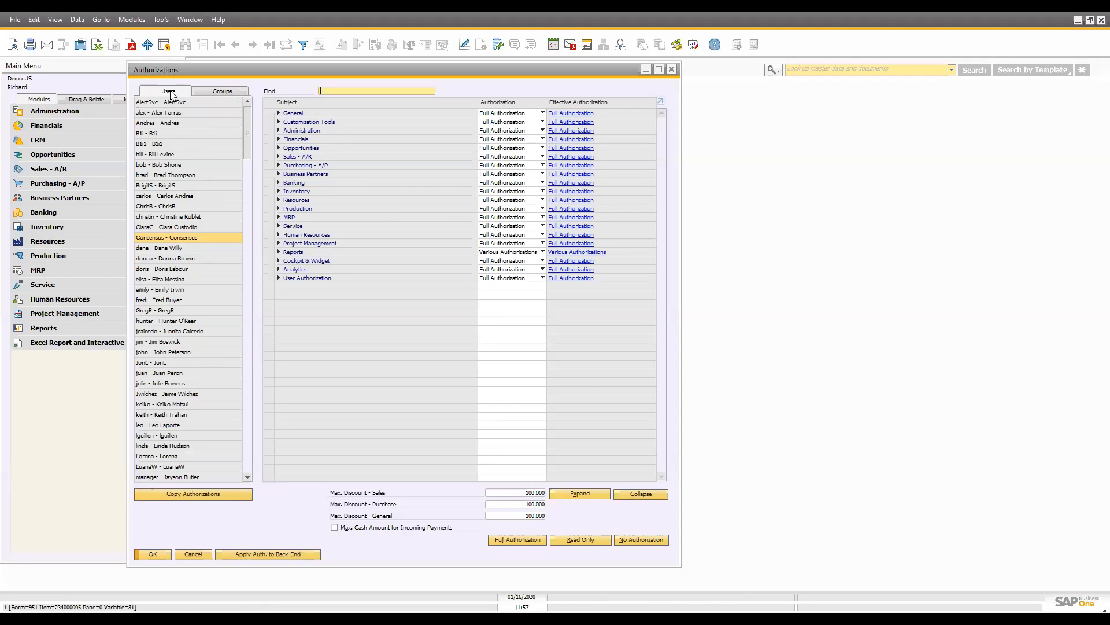
# Examine the Consensus user's Query Generator and saved query group permissions under Reports, and close the authorizations
pyautogui.click(278, 252)
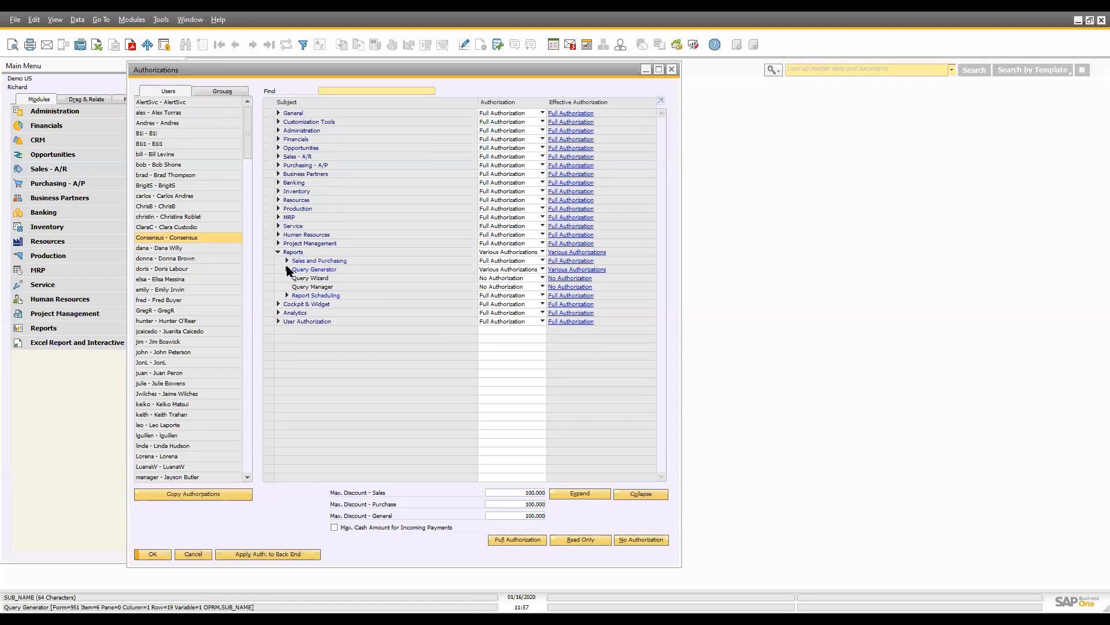
pyautogui.click(287, 269)
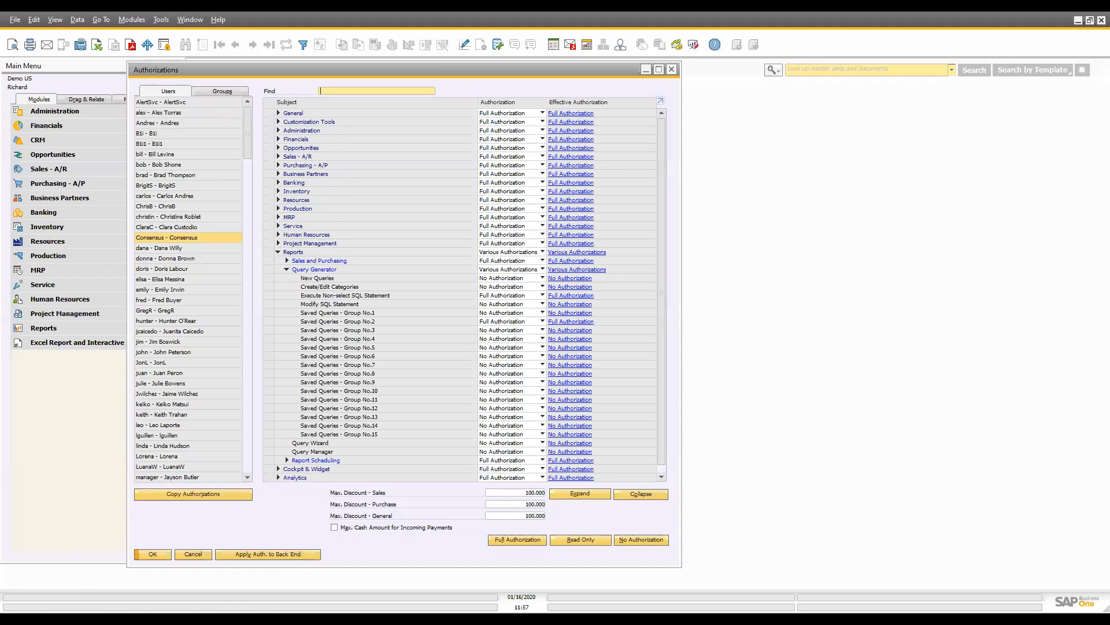
pyautogui.scroll(-1, 379, 305)
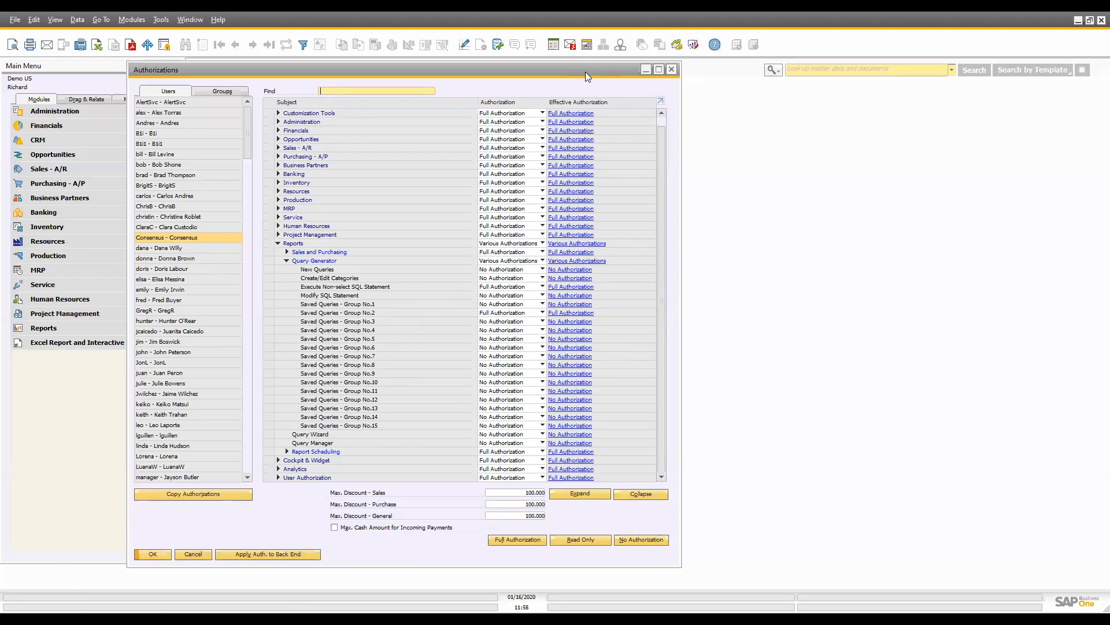
pyautogui.moveTo(588, 72); pyautogui.dragTo(828, 85)
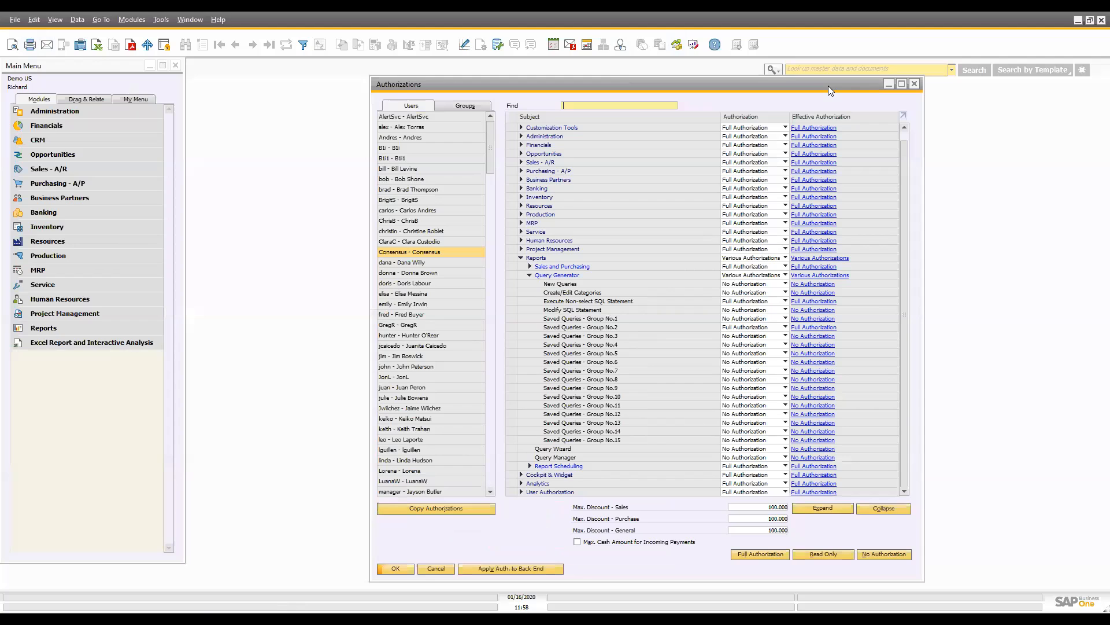
pyautogui.click(915, 84)
# Switch to the Consensus user by entering the account password and the SBODEMOUS database, and dismiss the system message after logon
pyautogui.click(131, 20)
pyautogui.moveTo(149, 40)
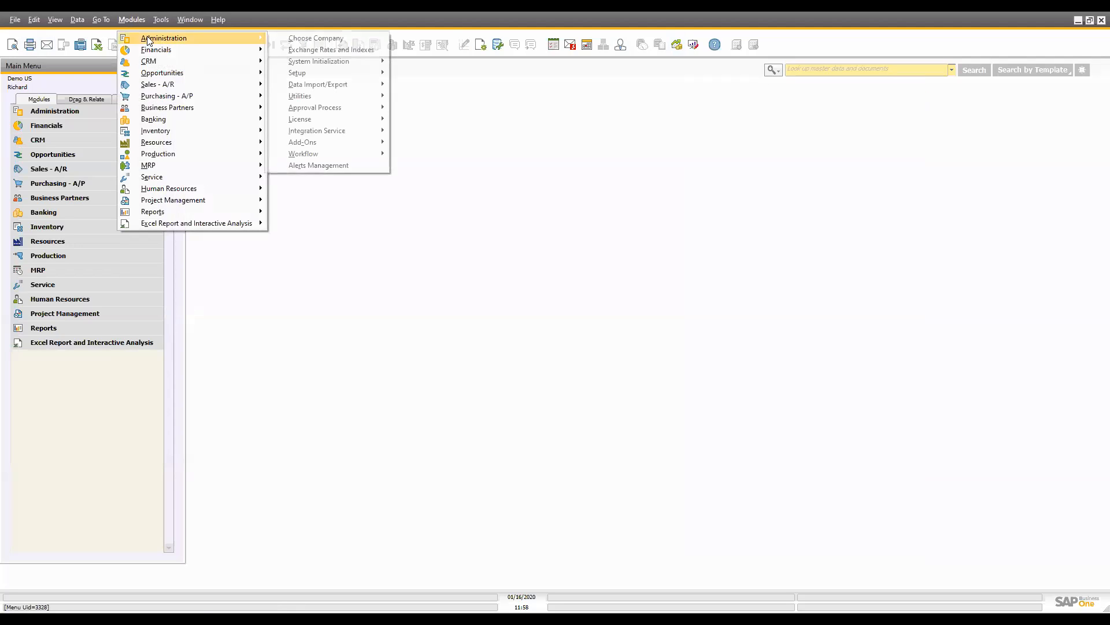
pyautogui.click(327, 40)
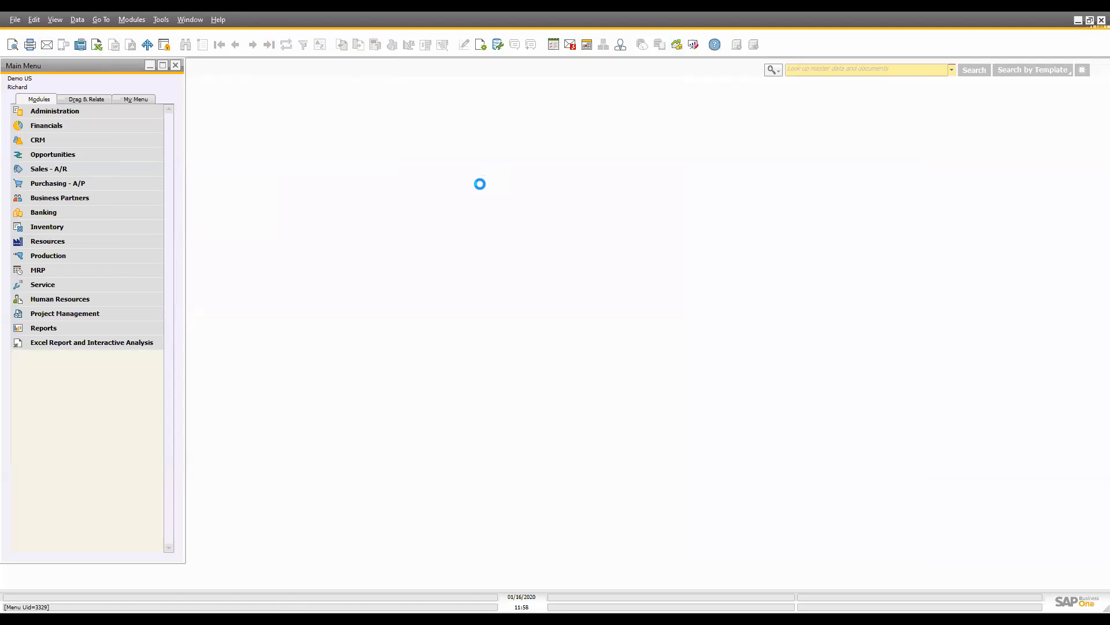
pyautogui.click(562, 245)
pyautogui.write('Consensus')
pyautogui.press('Tab')
pyautogui.write('****')
pyautogui.press('Tab')
pyautogui.press('Tab')
pyautogui.press('Tab')
pyautogui.write('SBODEMOUS')
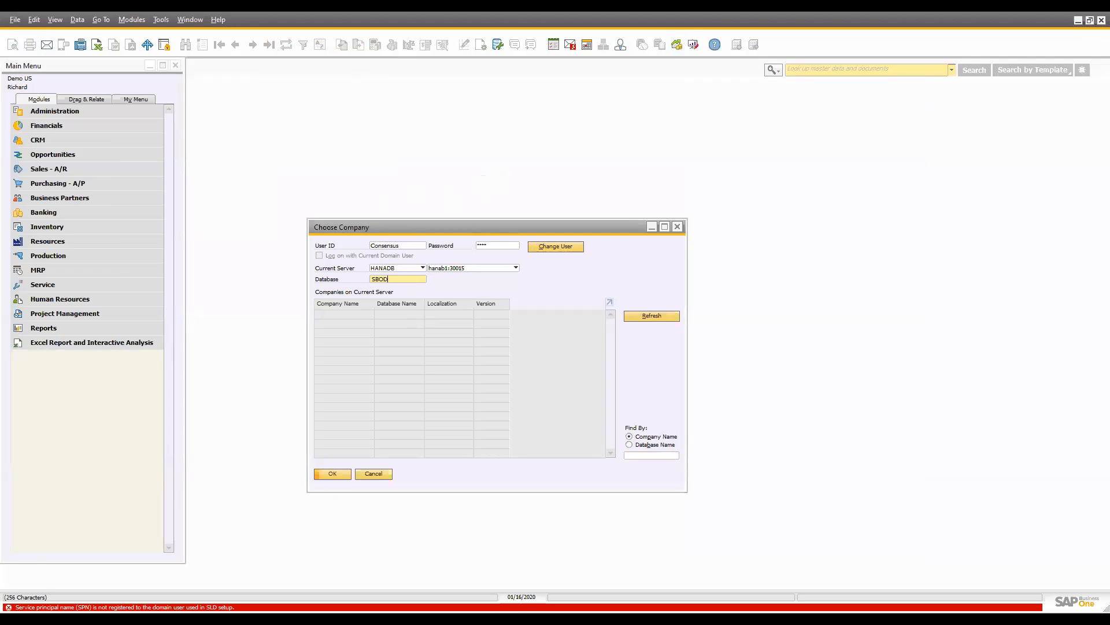
pyautogui.press('Return')
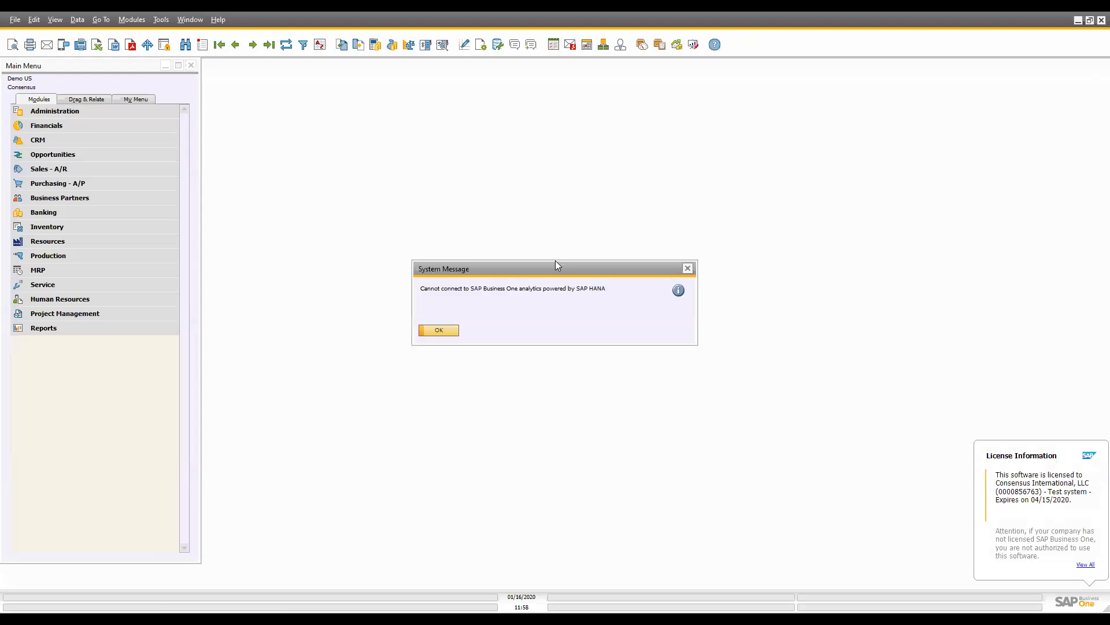
pyautogui.click(438, 330)
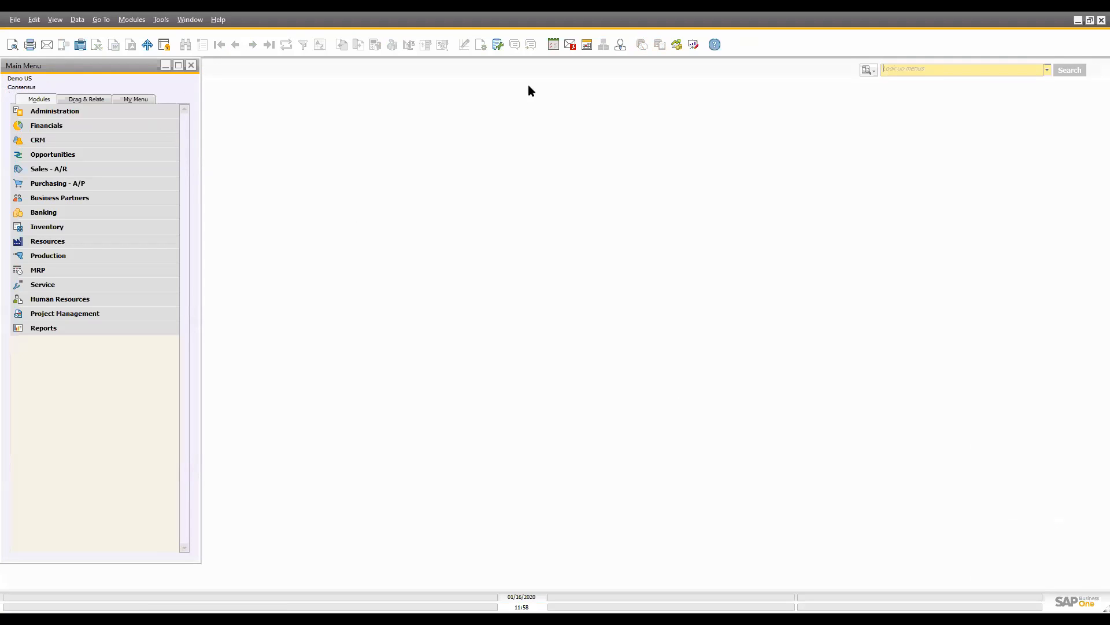
# Try to open the Query Manager as the Consensus user and dismiss the permission override dialog
pyautogui.click(498, 45)
pyautogui.moveTo(520, 251); pyautogui.dragTo(455, 214)
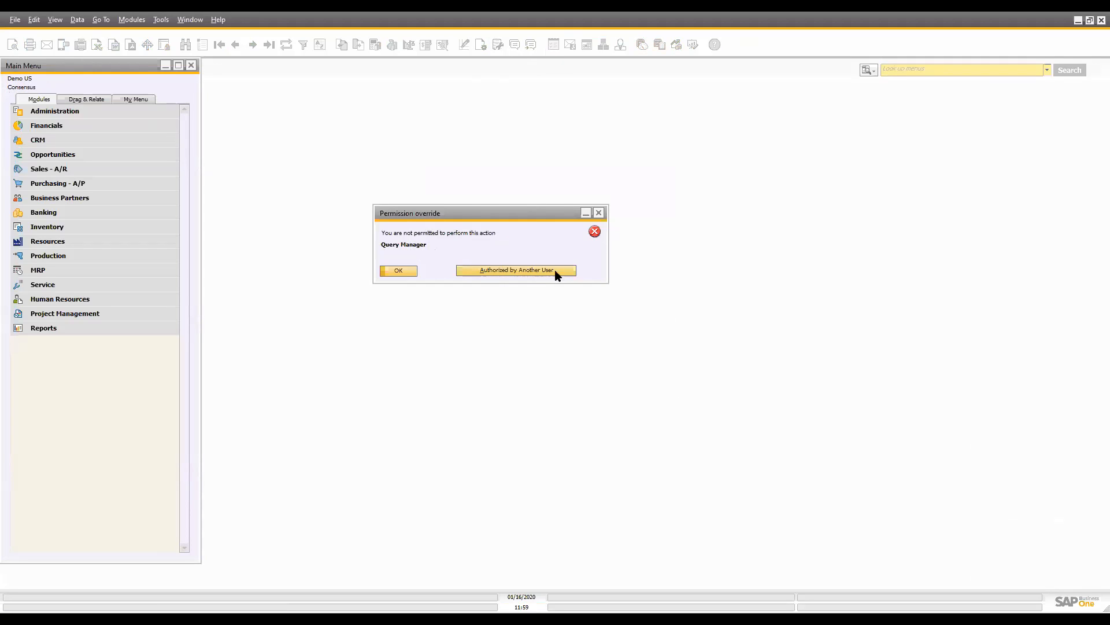
pyautogui.moveTo(548, 213); pyautogui.dragTo(511, 231)
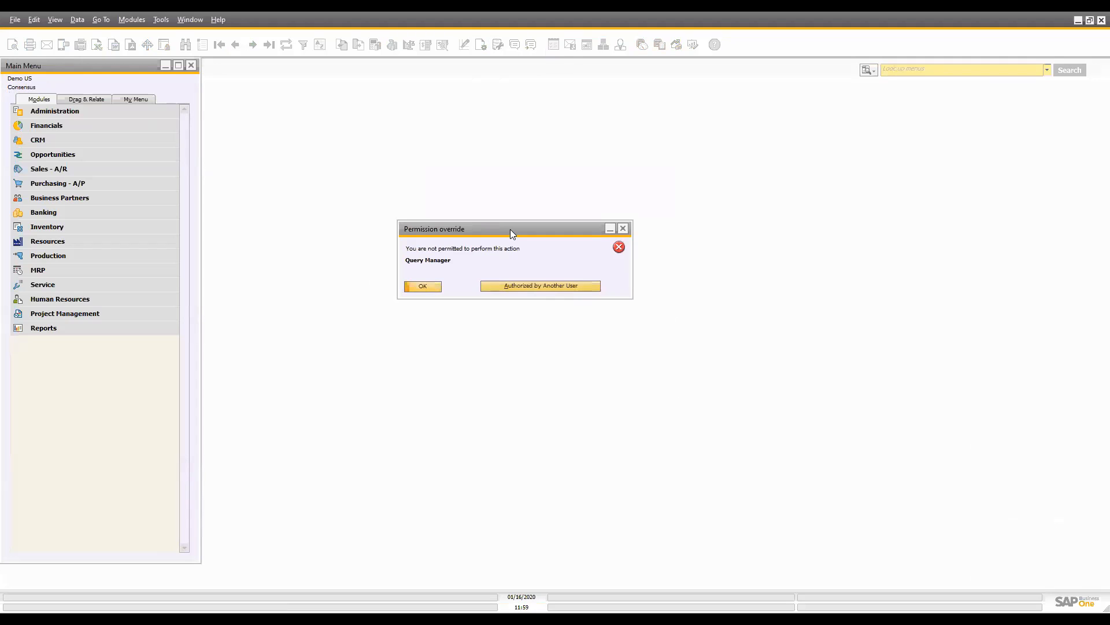
pyautogui.moveTo(510, 229); pyautogui.dragTo(512, 207)
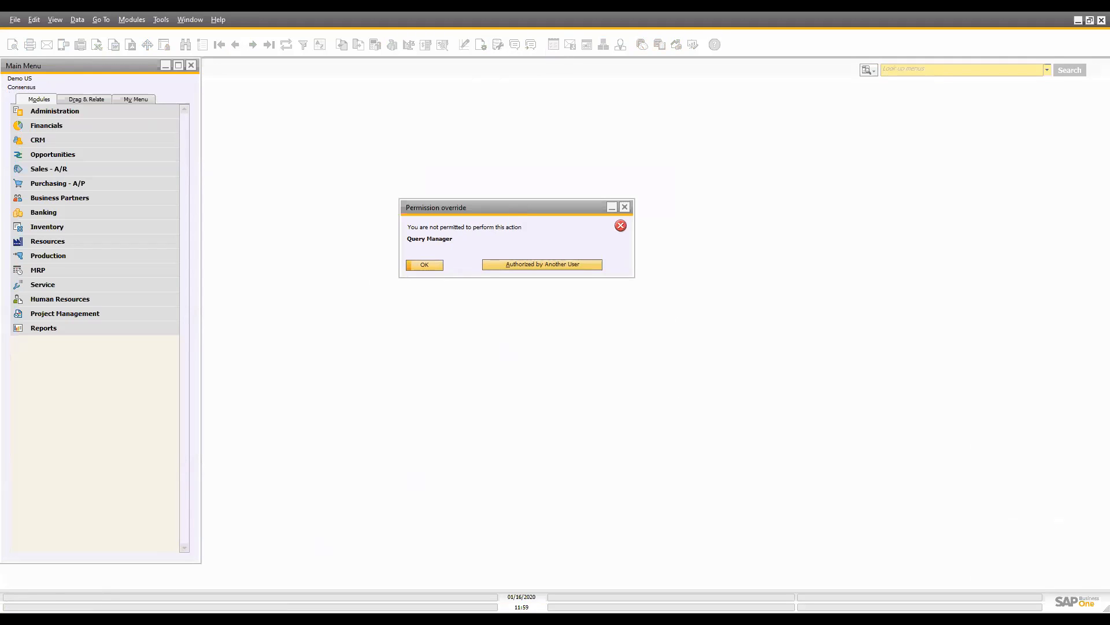
pyautogui.click(424, 267)
# Run the Sales by BP user query from the Administration category and enlarge its results window to show more rows
pyautogui.click(160, 20)
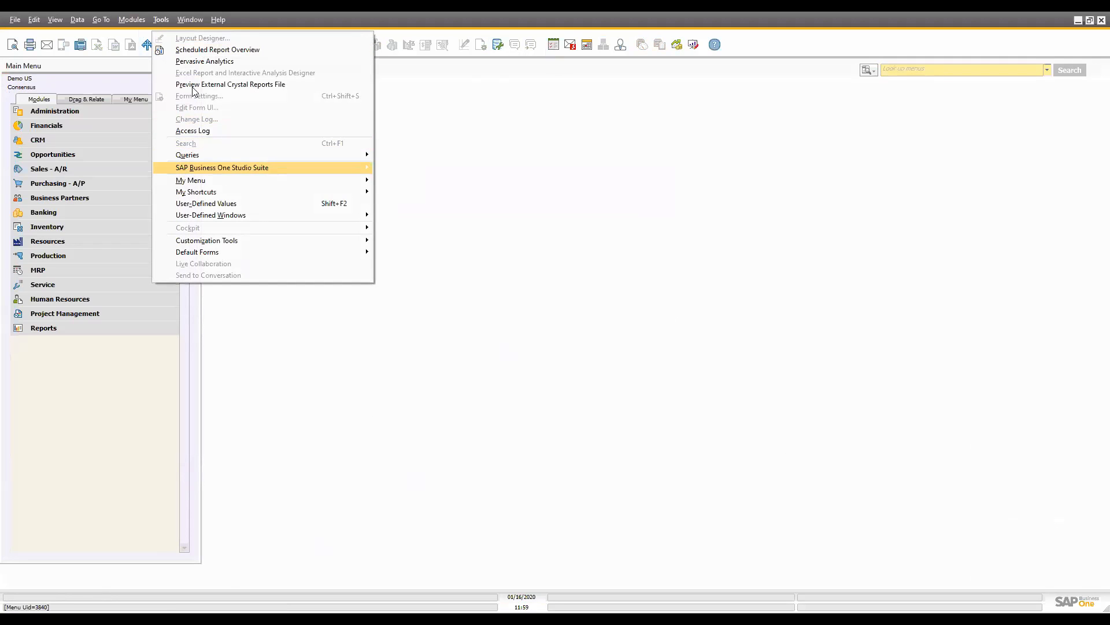
pyautogui.moveTo(225, 155)
pyautogui.moveTo(444, 214)
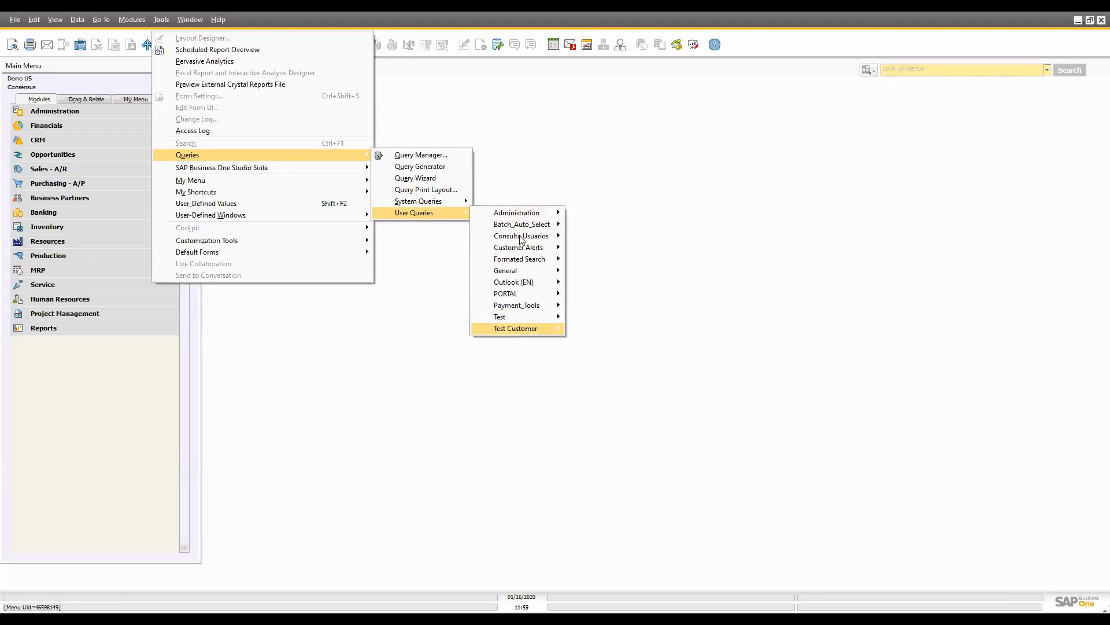
pyautogui.moveTo(524, 217)
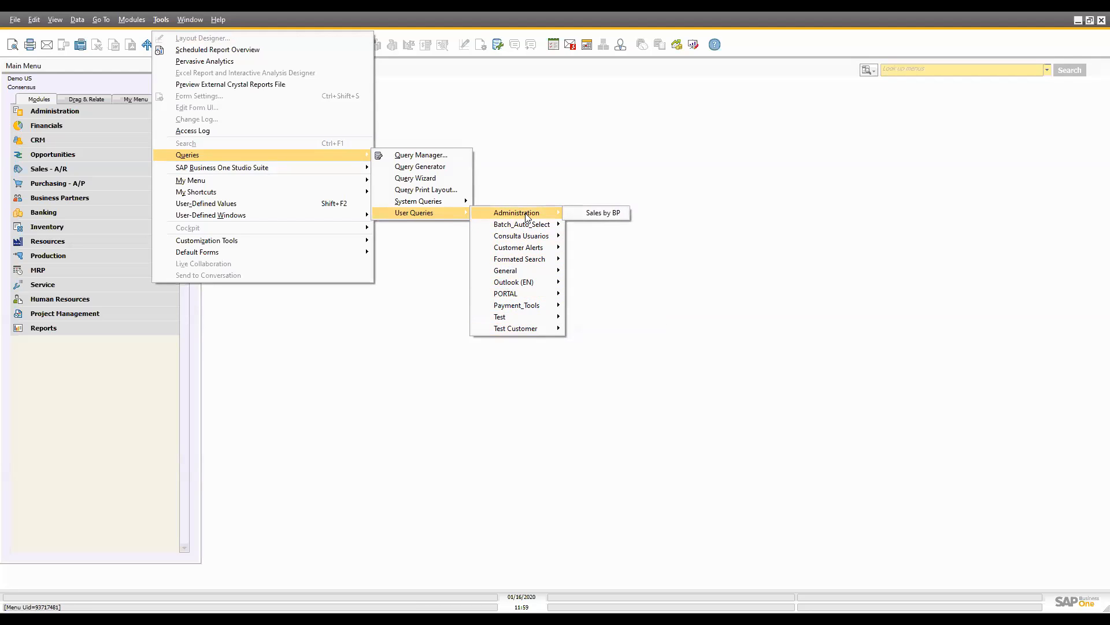
pyautogui.click(598, 218)
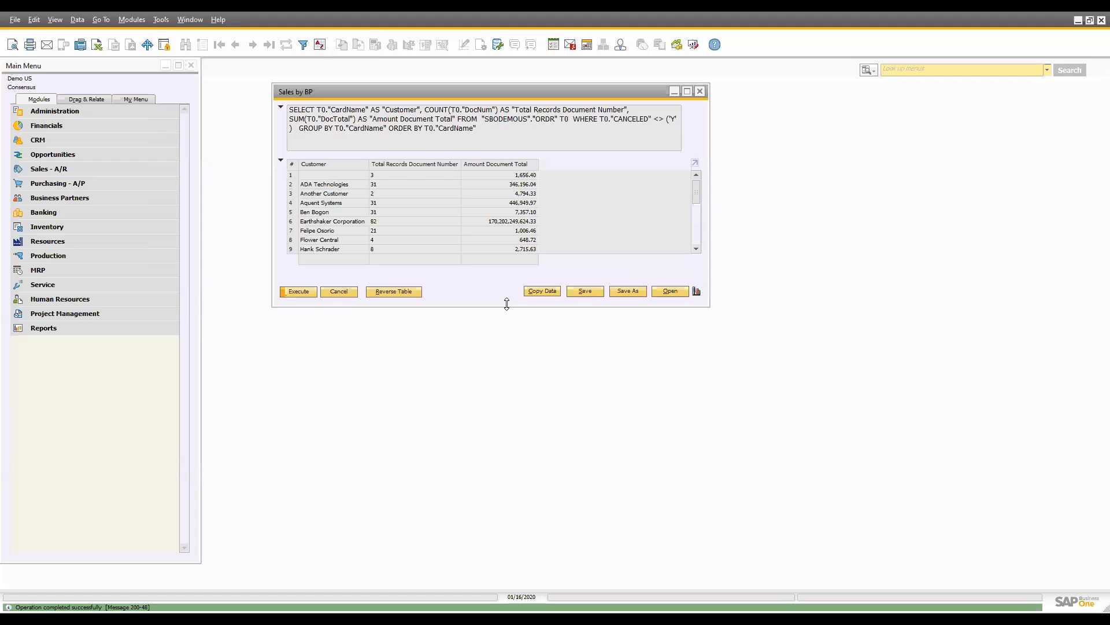
pyautogui.moveTo(507, 304); pyautogui.dragTo(506, 476)
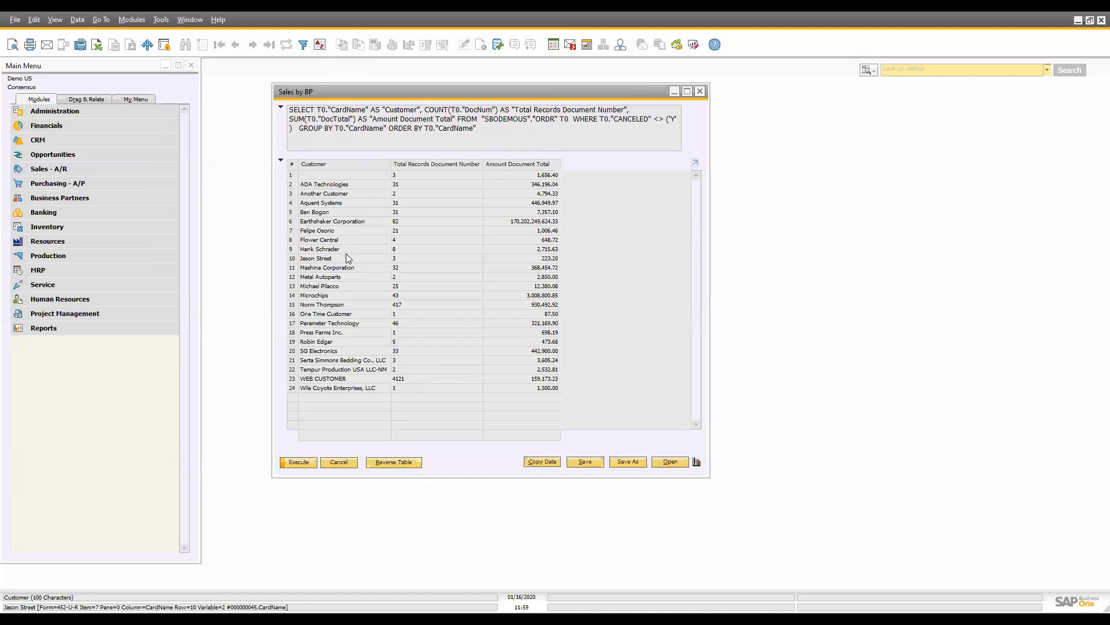
# Highlight the whole SQL statement of Sales by BP for review, clear the selection, and close the query results
pyautogui.moveTo(315, 121); pyautogui.dragTo(280, 122)
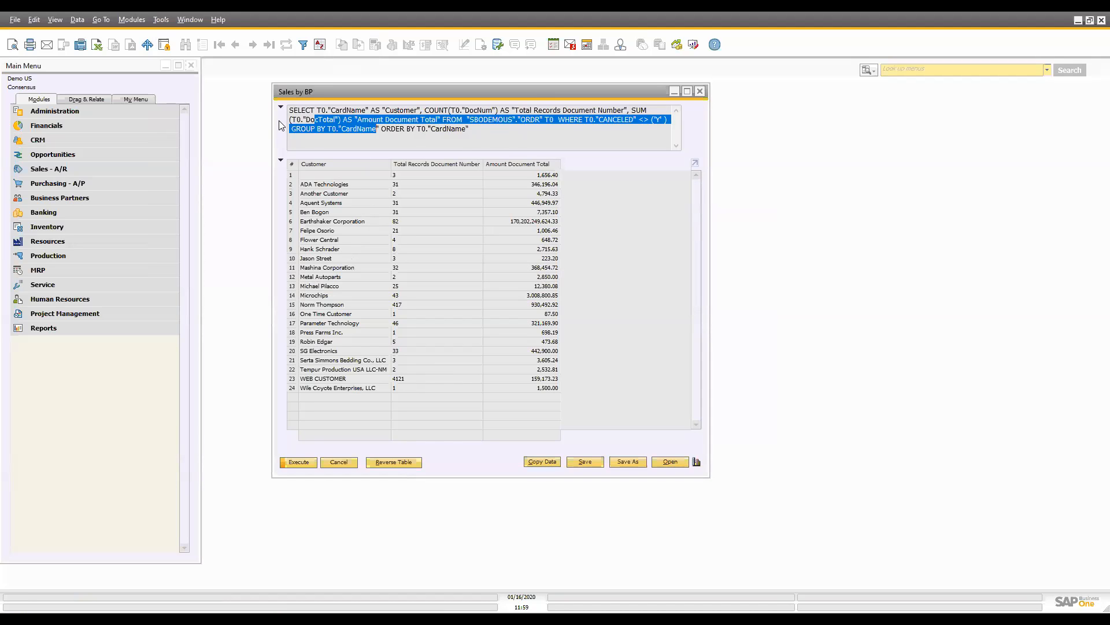
pyautogui.moveTo(511, 134); pyautogui.dragTo(287, 107)
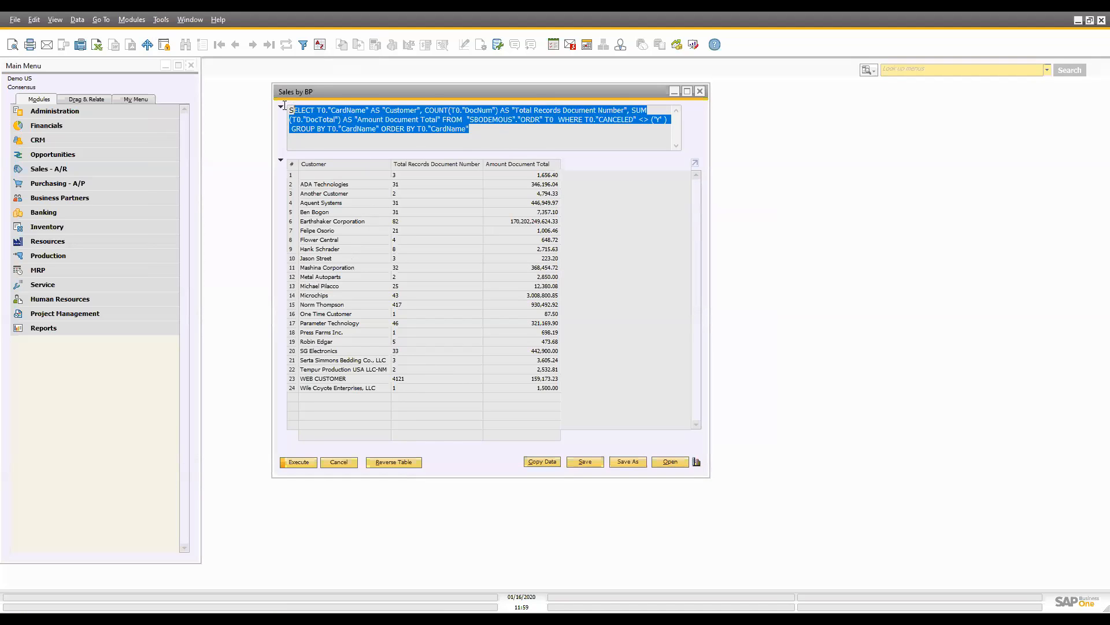
pyautogui.click(507, 139)
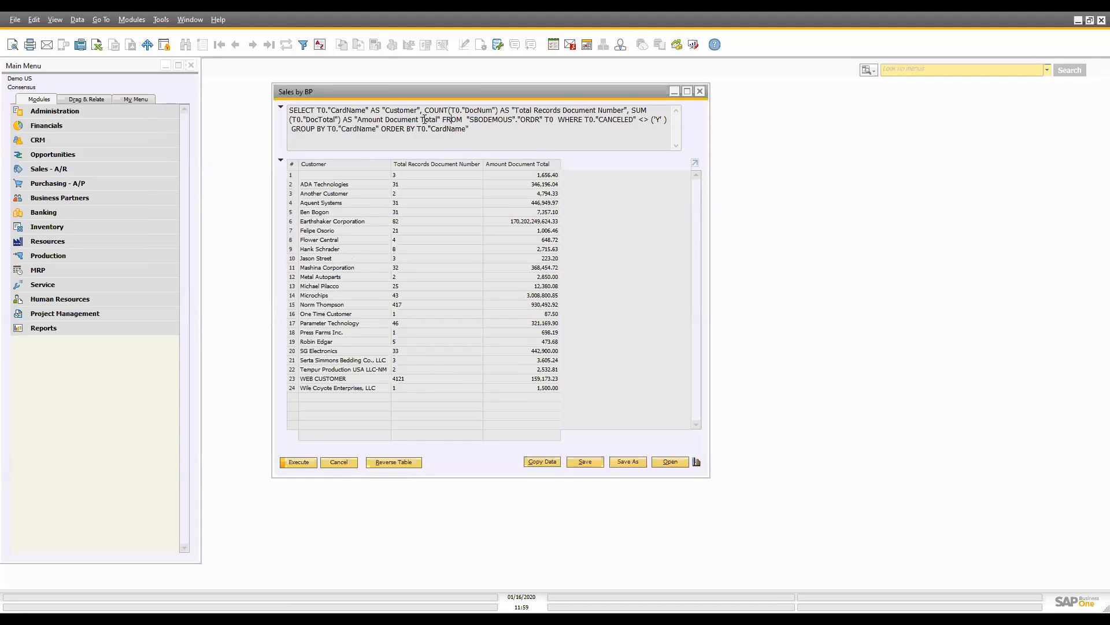
pyautogui.click(700, 92)
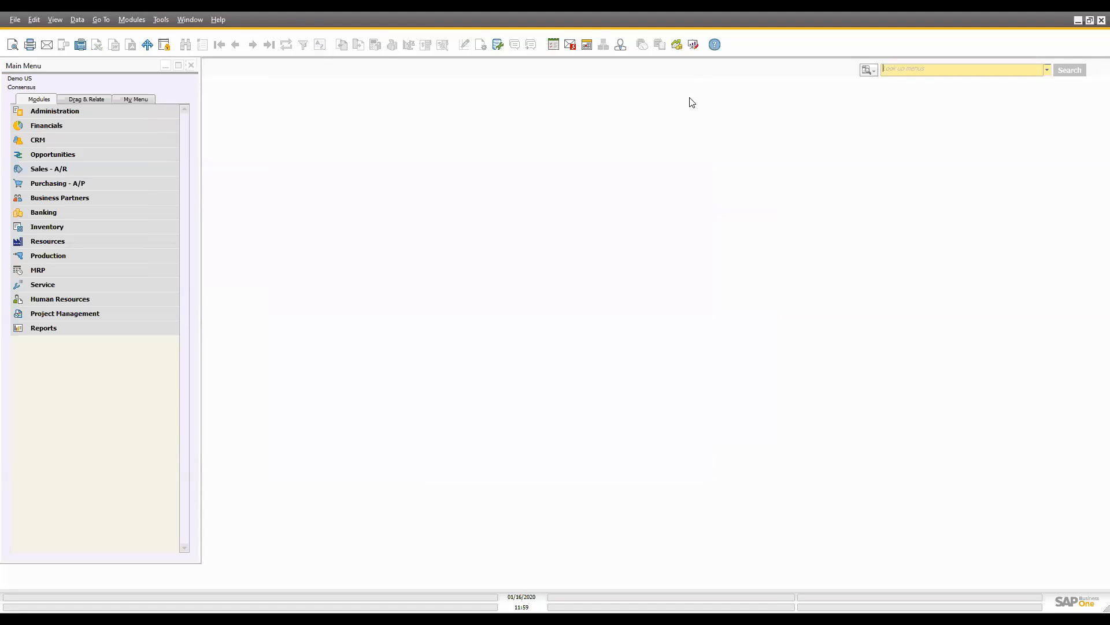
# Log back on as the original user by entering the user ID, the account password and the SBODEMOUS database
pyautogui.click(134, 20)
pyautogui.moveTo(145, 39)
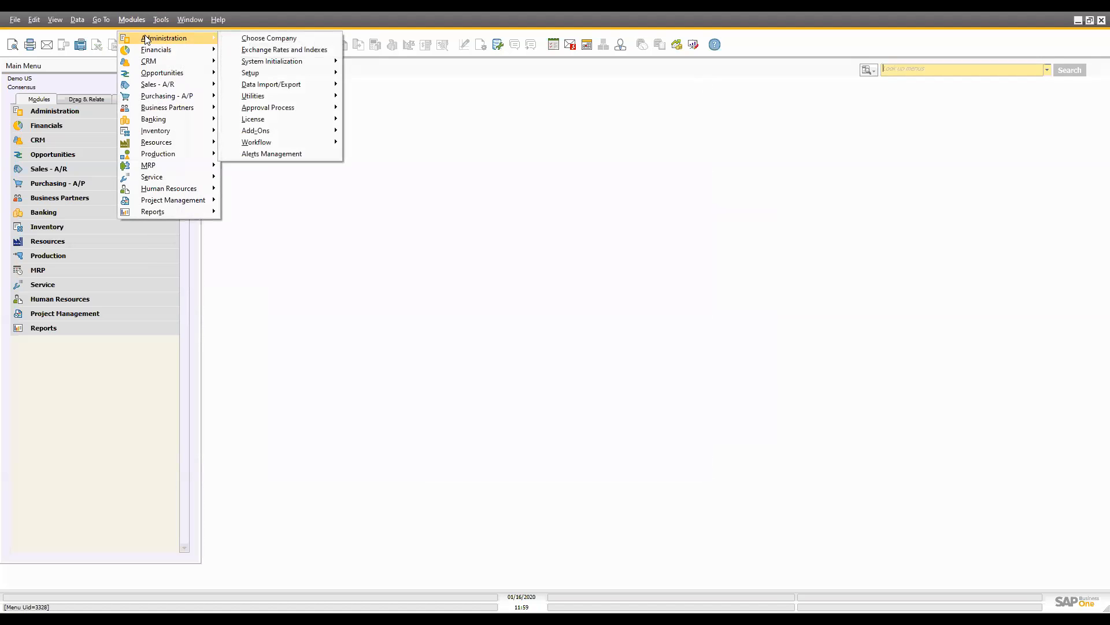
pyautogui.click(268, 38)
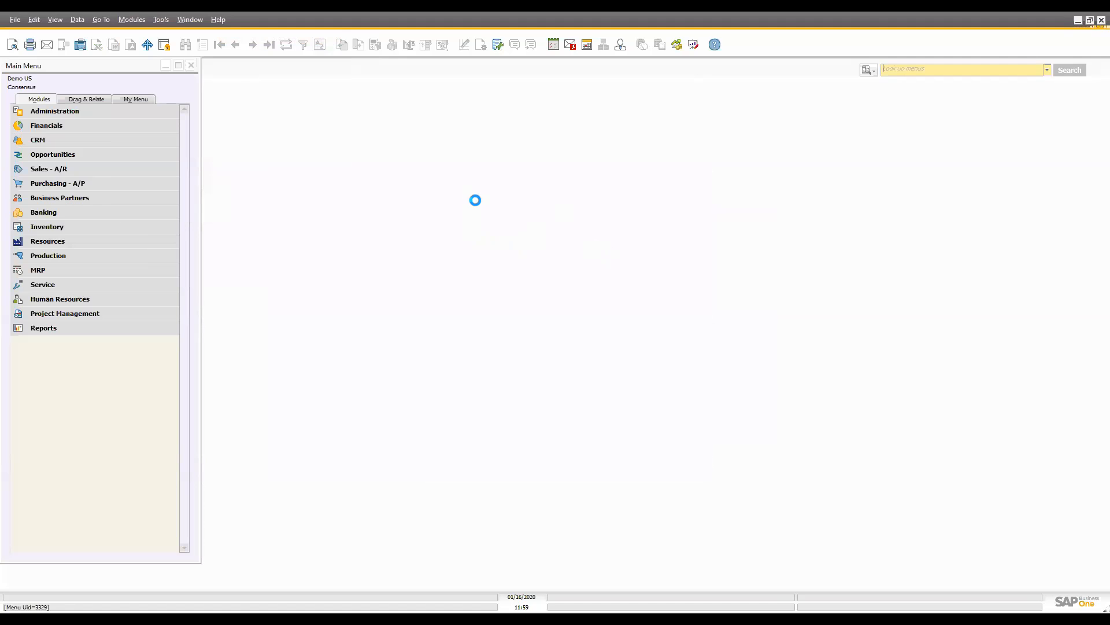
pyautogui.click(661, 251)
pyautogui.write('Richard')
pyautogui.press('Tab')
pyautogui.write('****')
pyautogui.press('Tab')
pyautogui.write('Co')
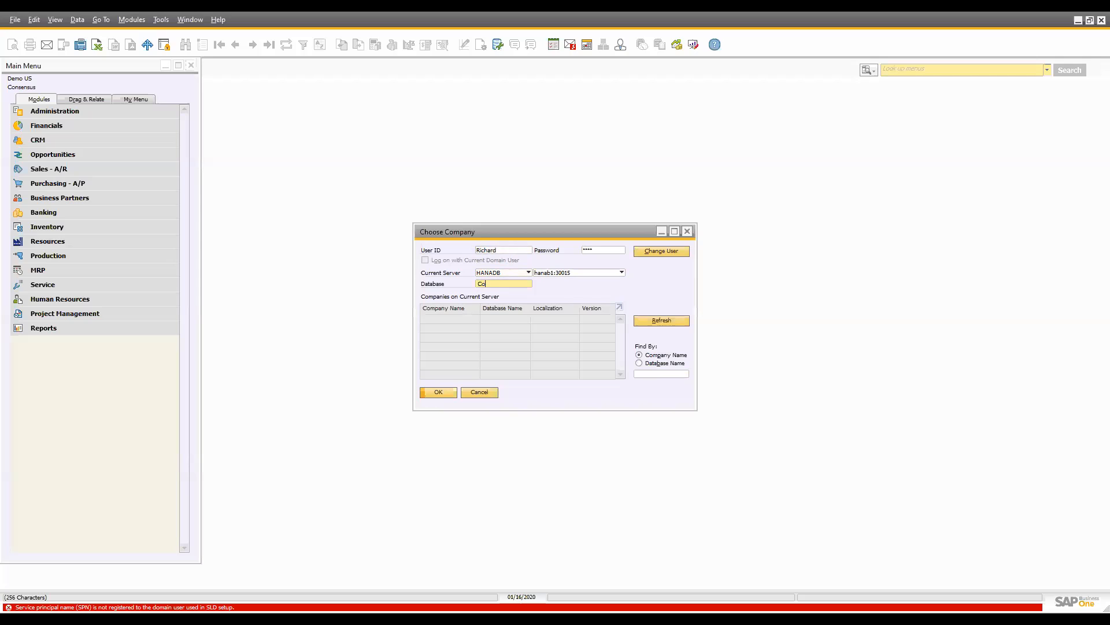
pyautogui.write('SBODEMOUS')
pyautogui.press('Return')
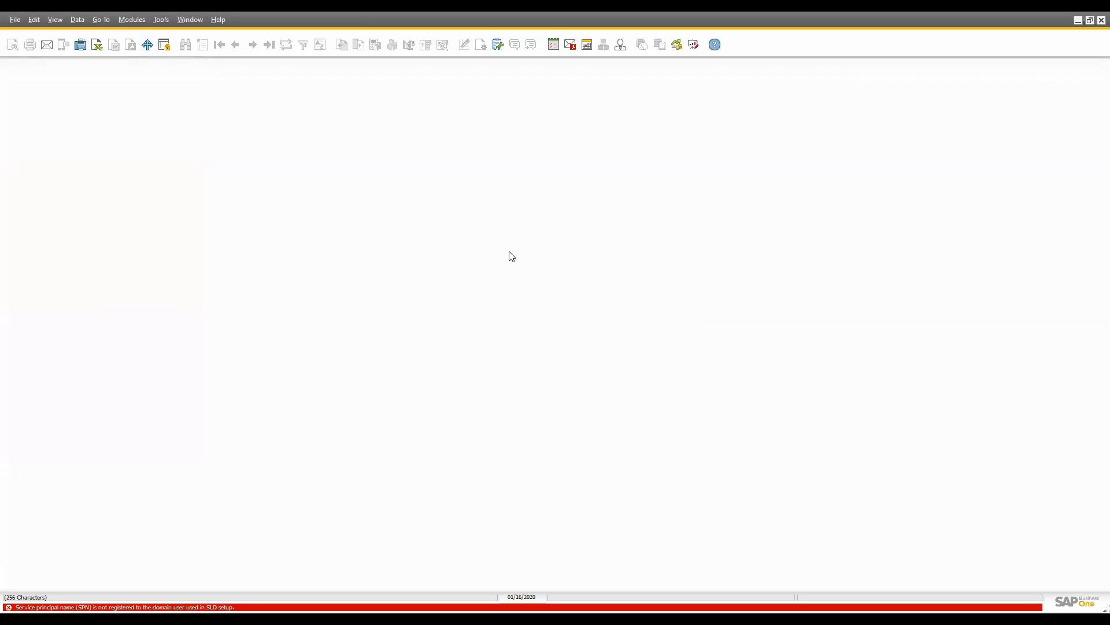
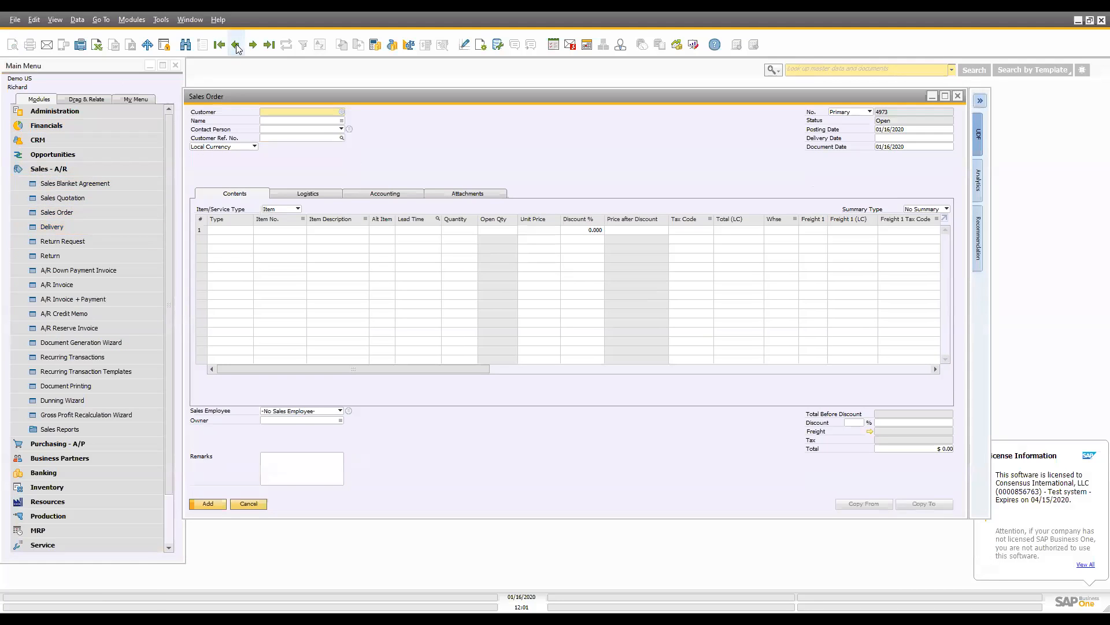
# Enter the customer's code in the new sales order and set the delivery date to 01/16/2020
pyautogui.write('C2')
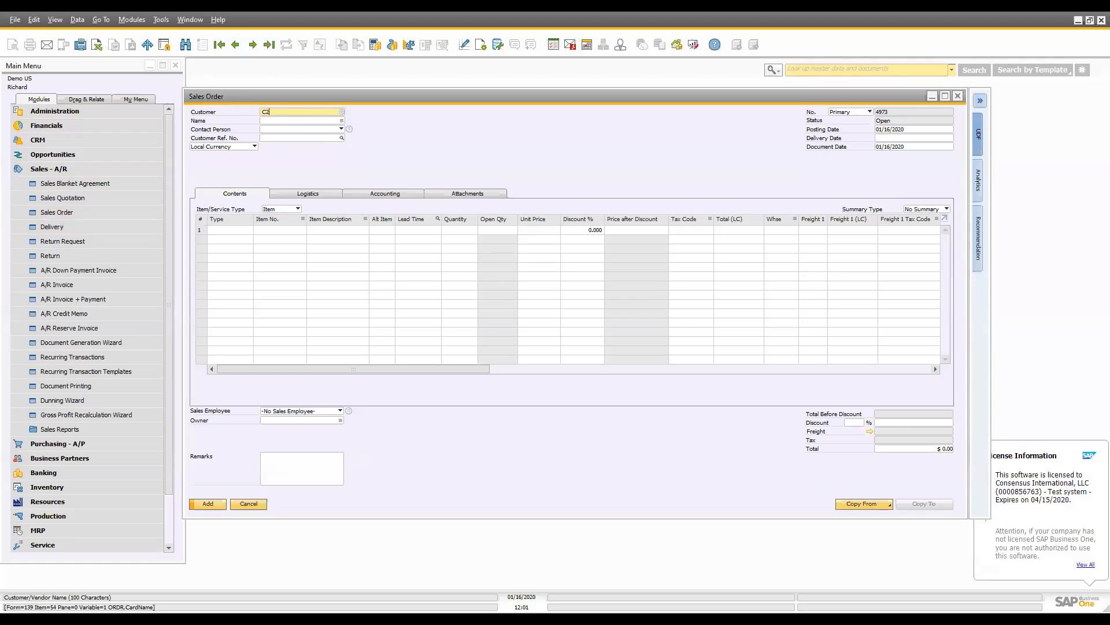
pyautogui.write('0000')
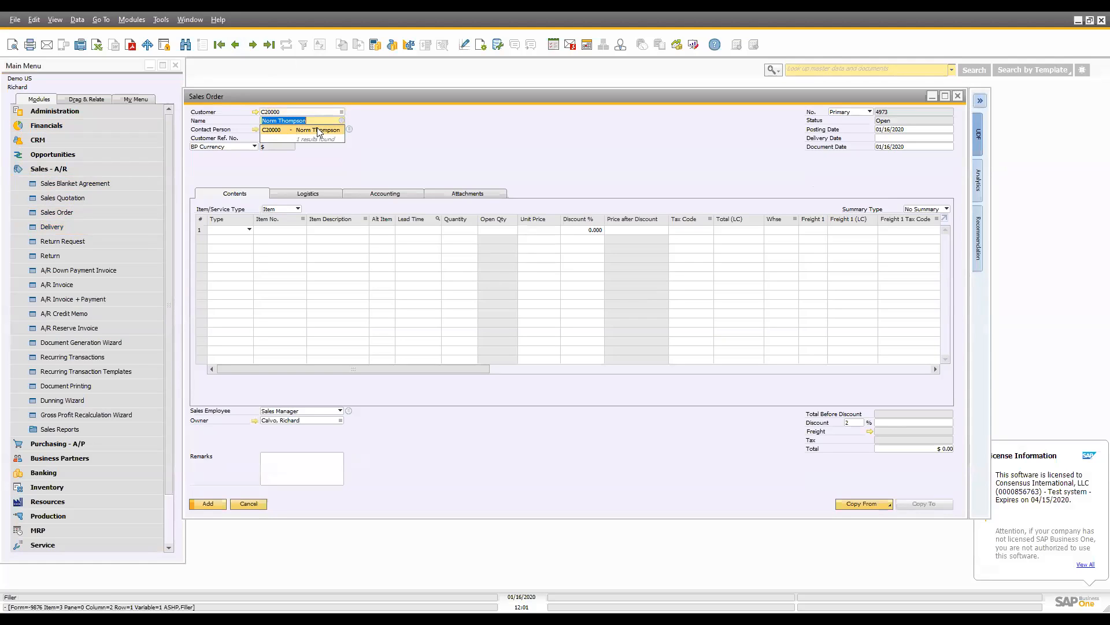
pyautogui.press('Tab')
pyautogui.click(909, 137)
pyautogui.press('Tab')
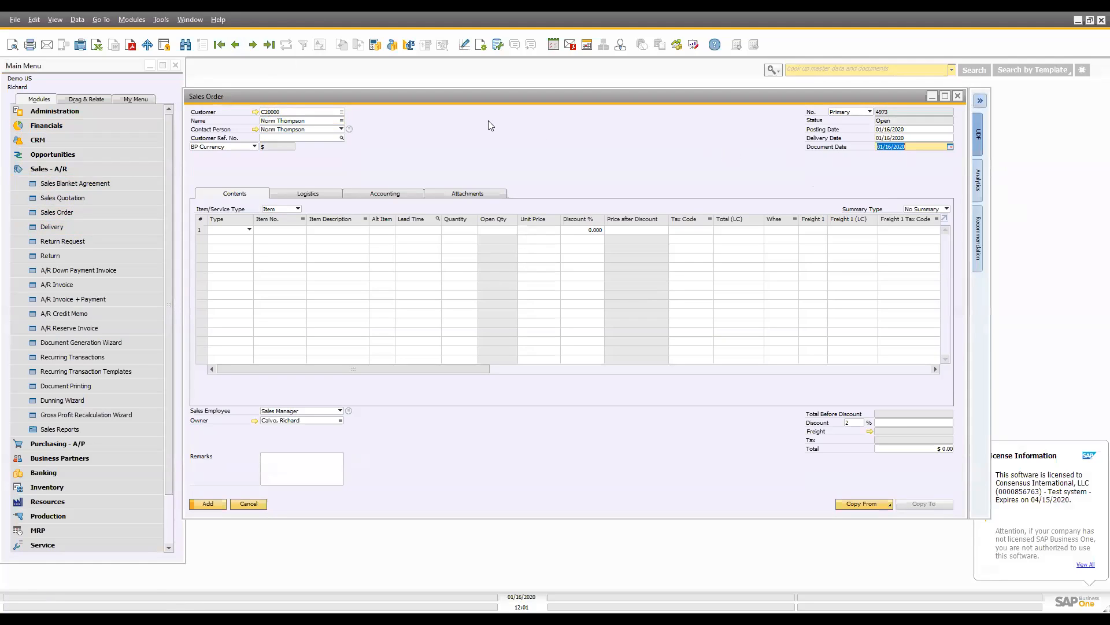
# Search the item list for A000 and add items A00001 and A00002 as sales order lines
pyautogui.click(288, 230)
pyautogui.write('A000')
pyautogui.press('Tab')
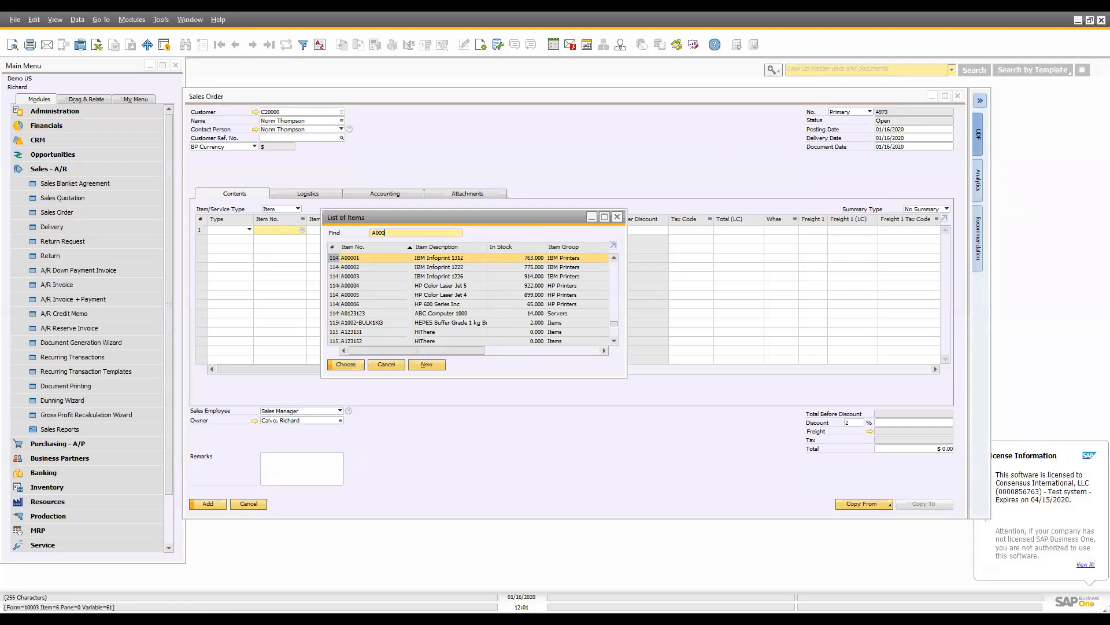
pyautogui.hotkey('shift', 'Down')
pyautogui.press('Return')
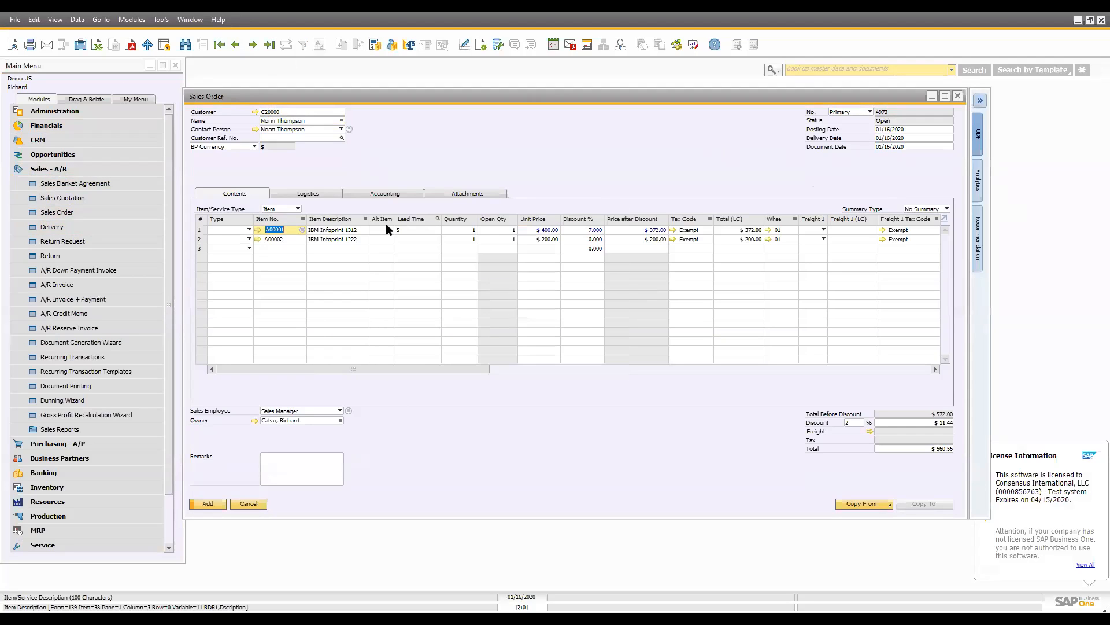
pyautogui.moveTo(288, 229); pyautogui.dragTo(264, 229)
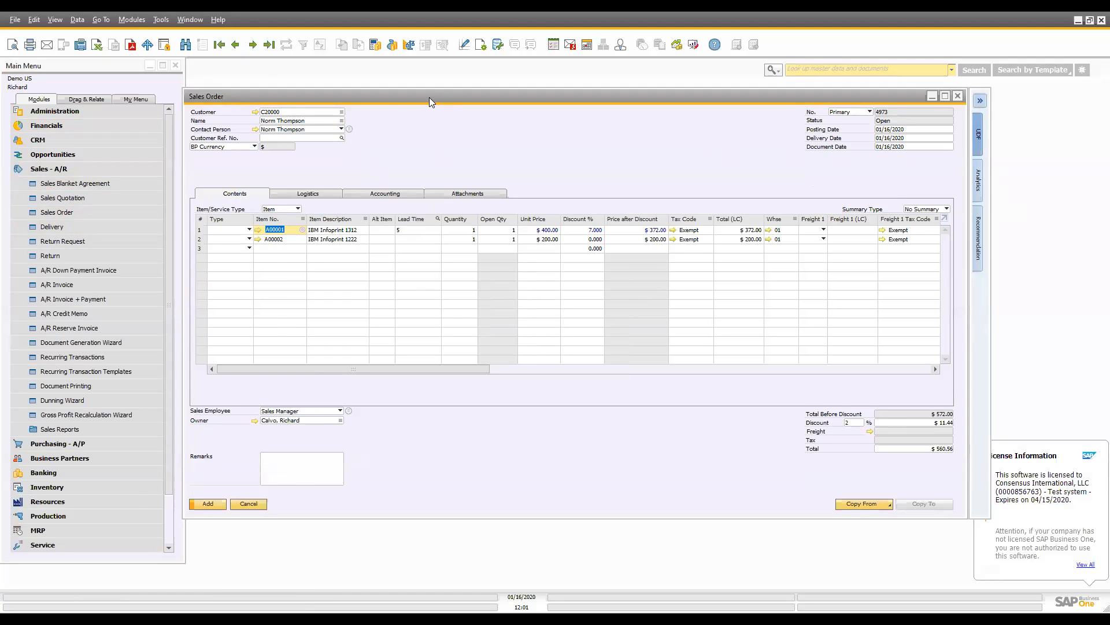
# Open the user-defined values setup for Lead Time on the A00001 line and view the saved queries without choosing one
pyautogui.moveTo(429, 97); pyautogui.dragTo(380, 101)
pyautogui.click(55, 19)
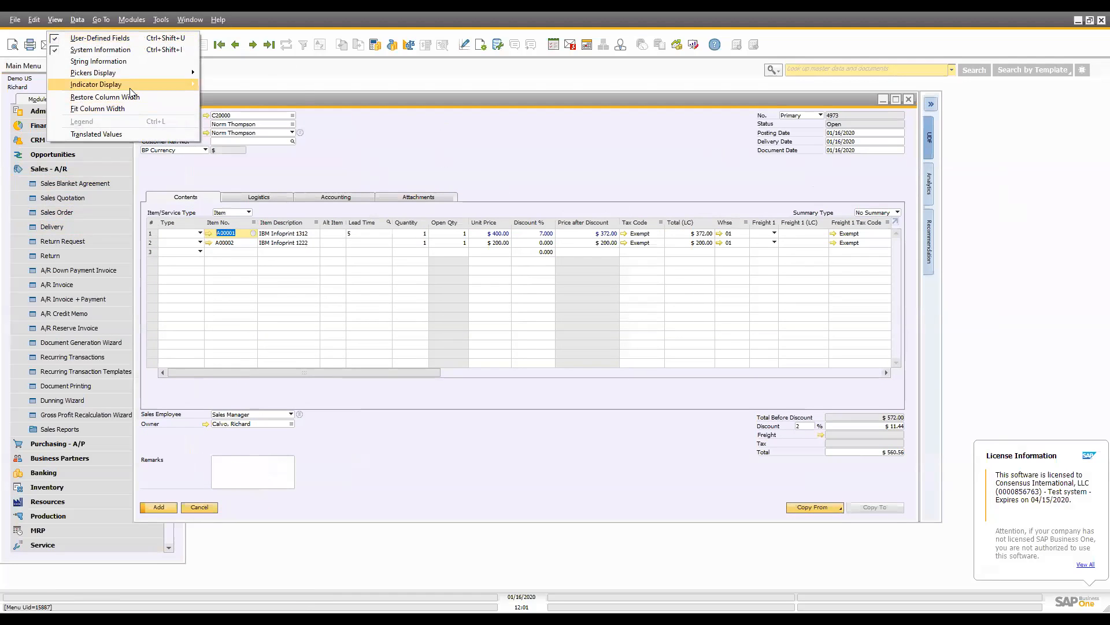
pyautogui.moveTo(125, 86)
pyautogui.click(373, 234)
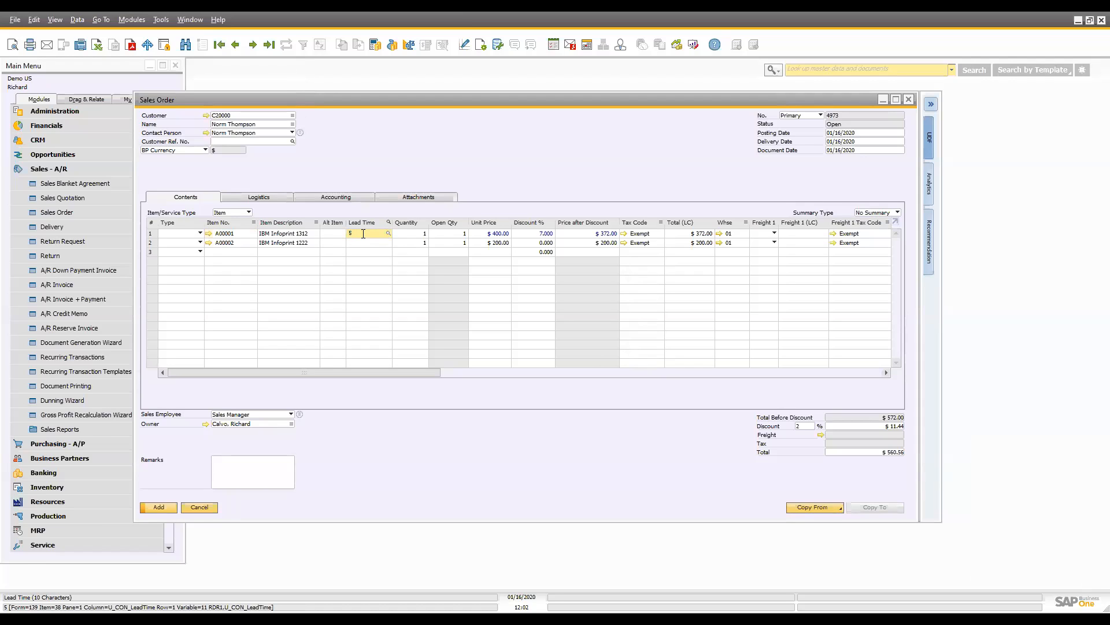
pyautogui.hotkey('alt', 'shift', 'F2')
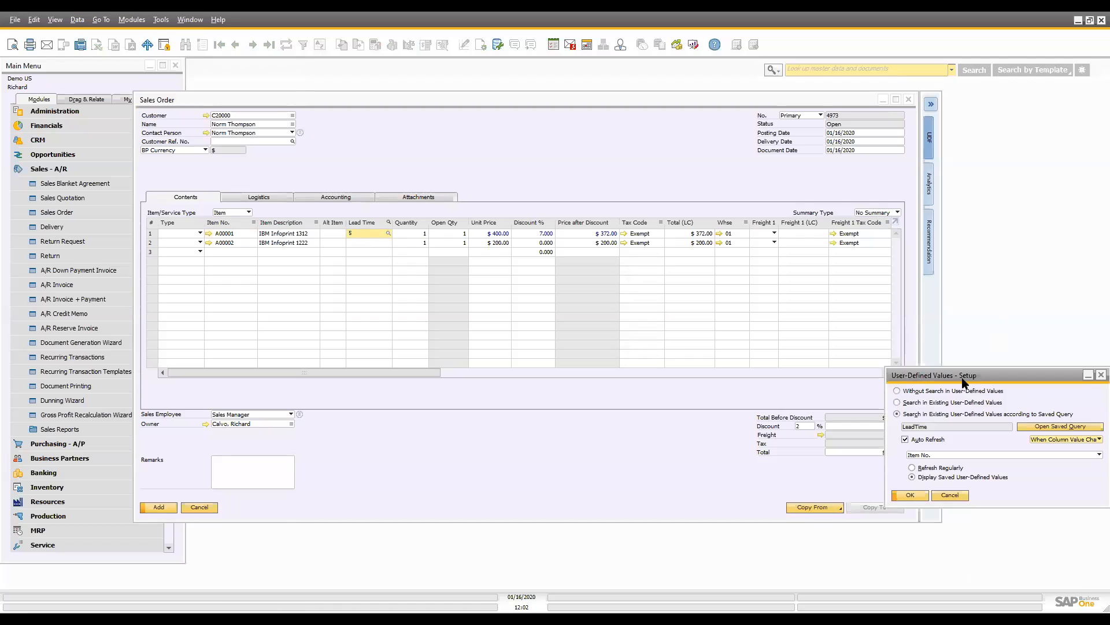
pyautogui.moveTo(963, 381); pyautogui.dragTo(248, 277)
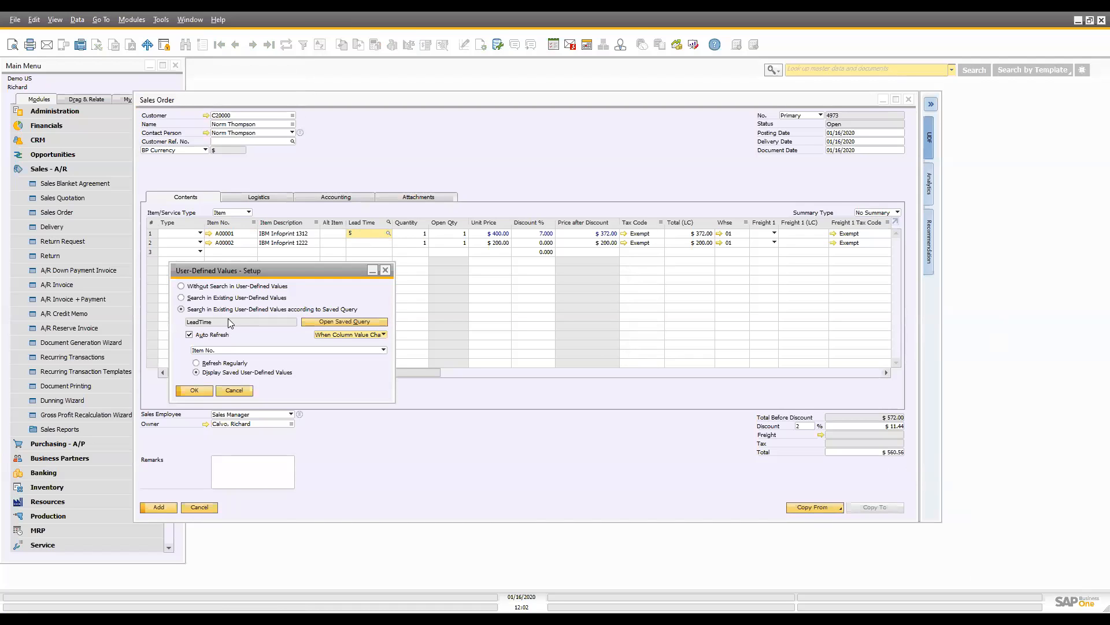
pyautogui.click(336, 322)
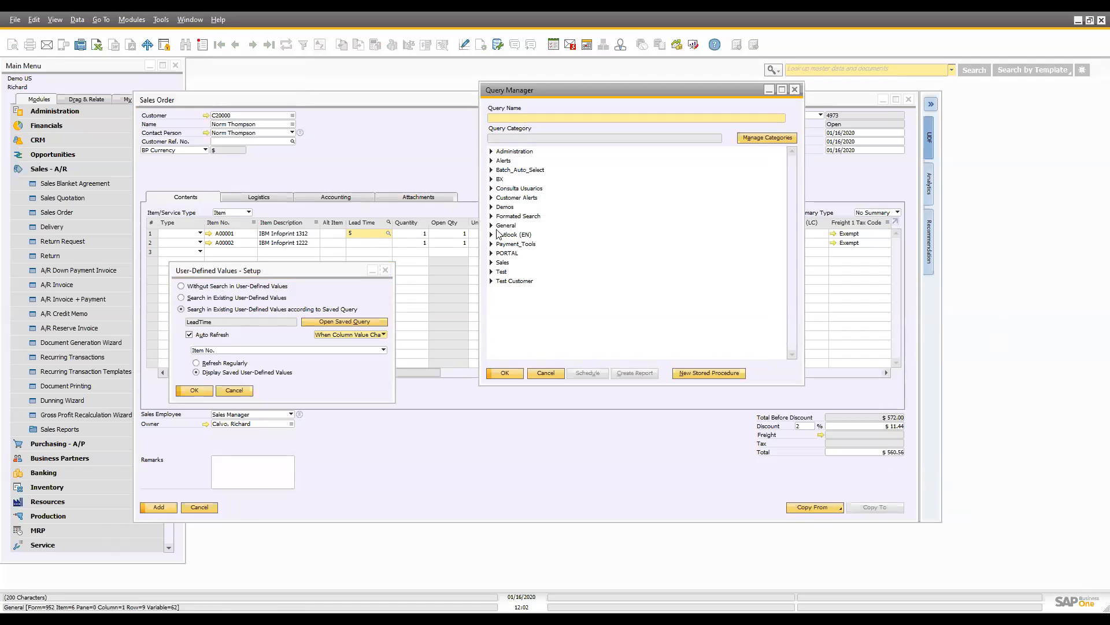
pyautogui.click(546, 373)
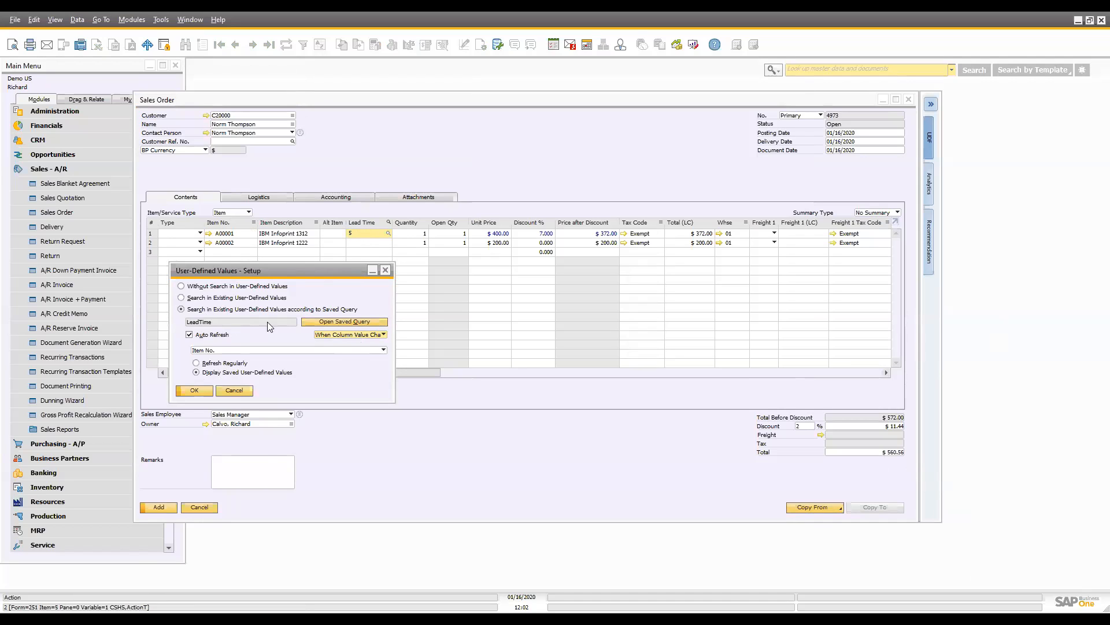
# Open the LeadTime query from the Formated Search category in Query Manager and highlight T0."LeadTime" in its statement
pyautogui.click(160, 20)
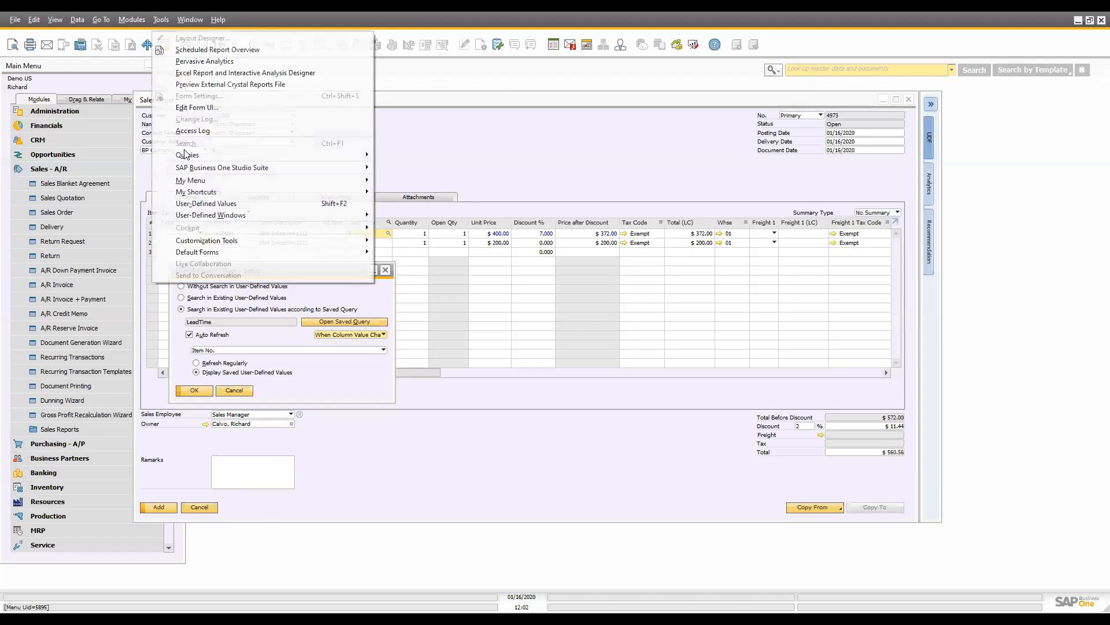
pyautogui.moveTo(347, 155)
pyautogui.click(413, 156)
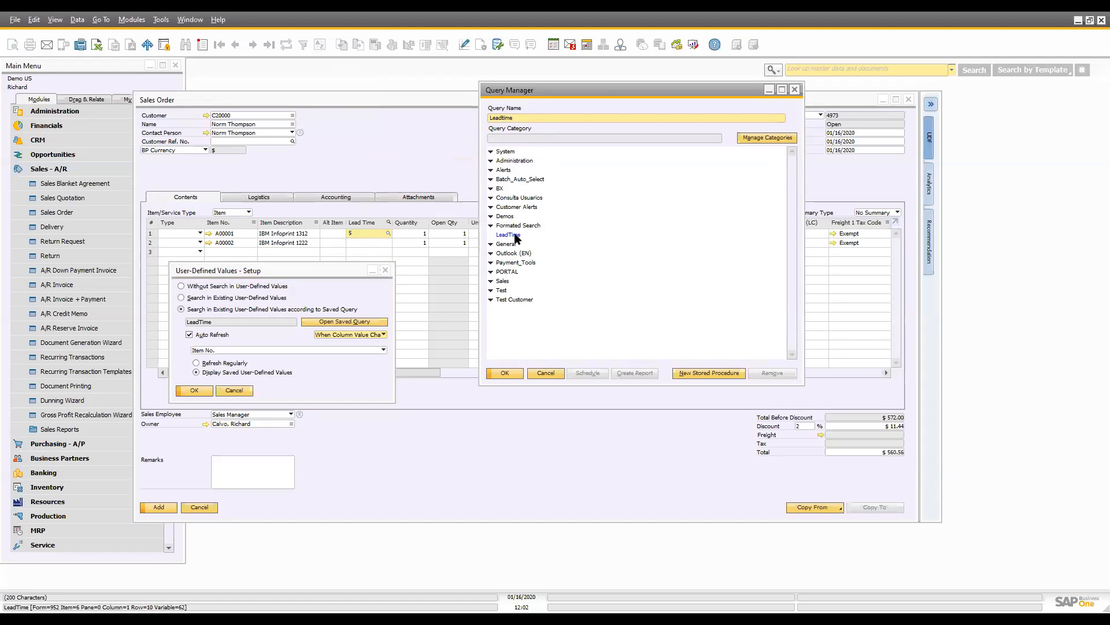
pyautogui.doubleClick(516, 235)
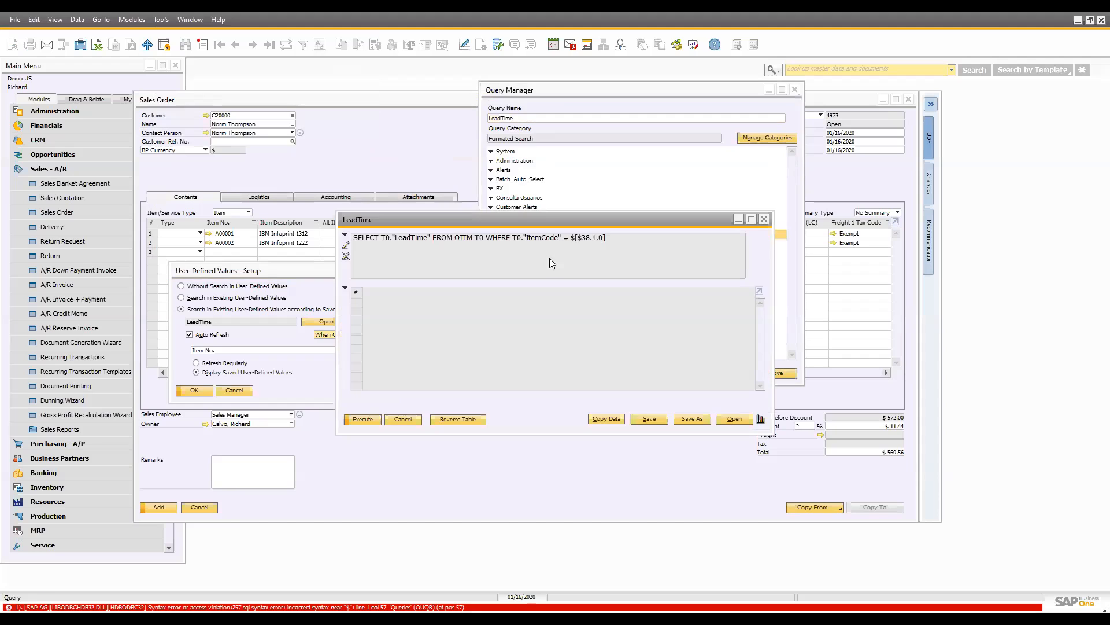
pyautogui.moveTo(488, 225); pyautogui.dragTo(542, 300)
pyautogui.moveTo(435, 313); pyautogui.dragTo(486, 314)
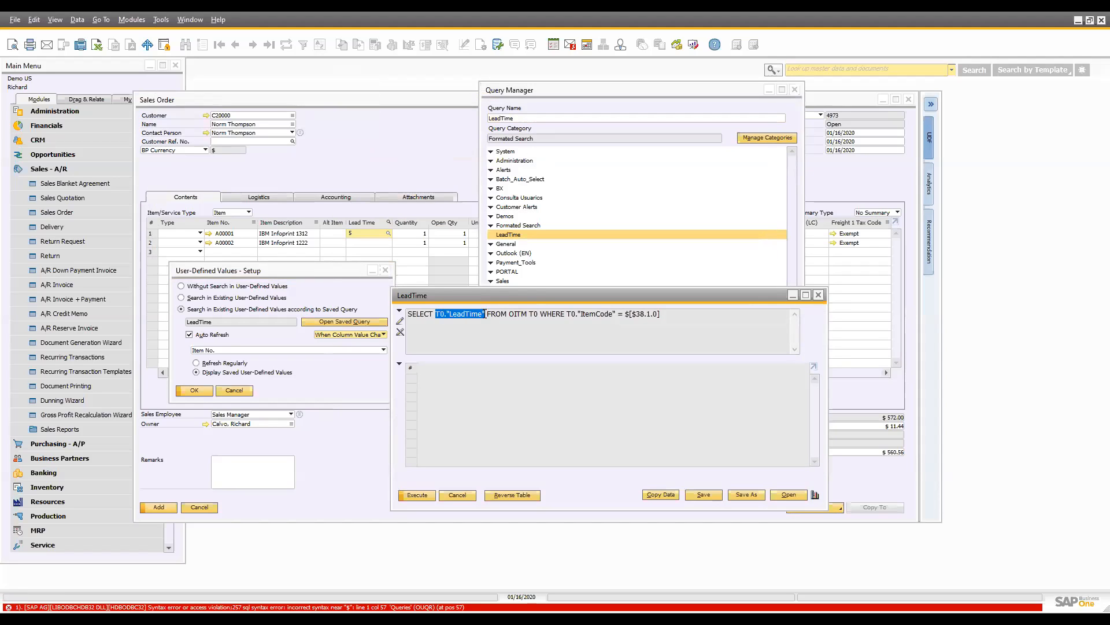
# Close the user-defined values setup, inspect the planning lead time in item A00001's master data, and close the item record
pyautogui.click(209, 236)
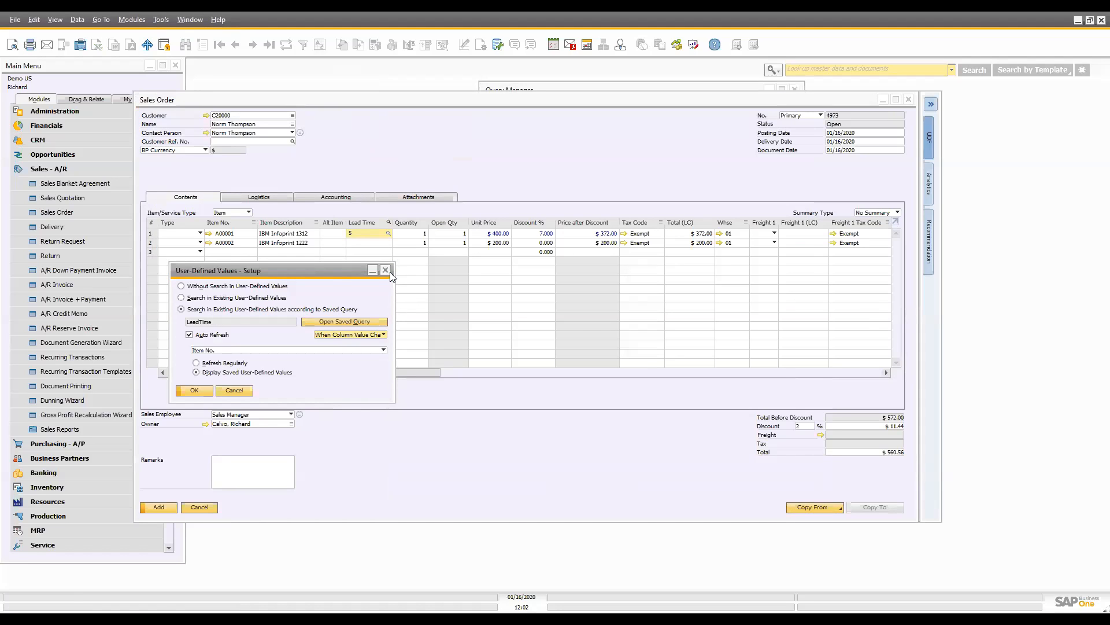
pyautogui.click(385, 271)
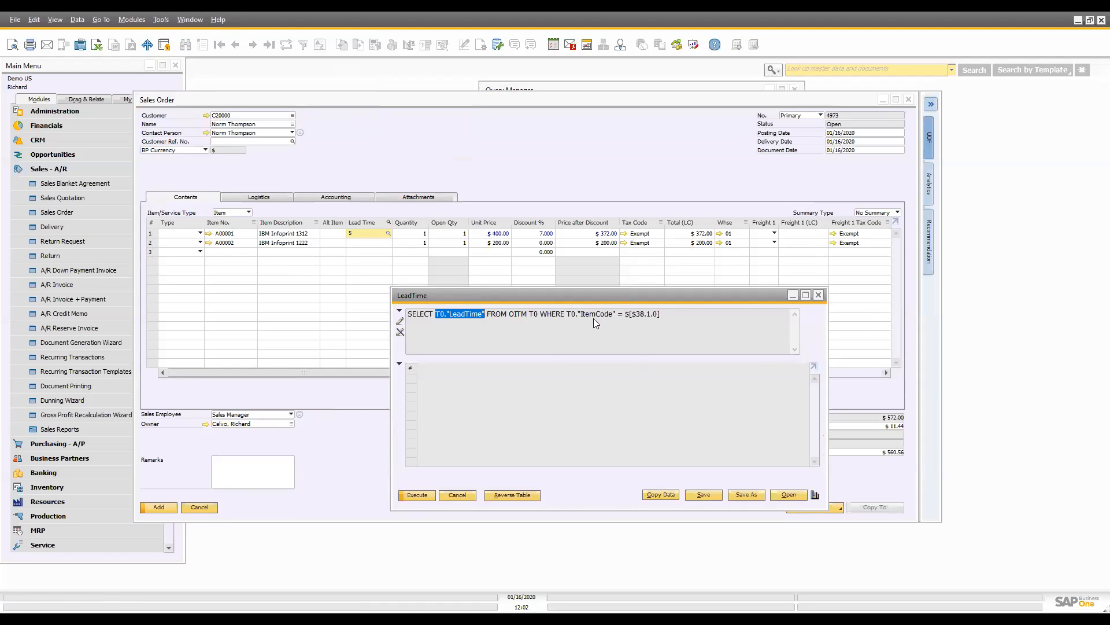
pyautogui.moveTo(501, 296); pyautogui.dragTo(730, 360)
pyautogui.click(209, 233)
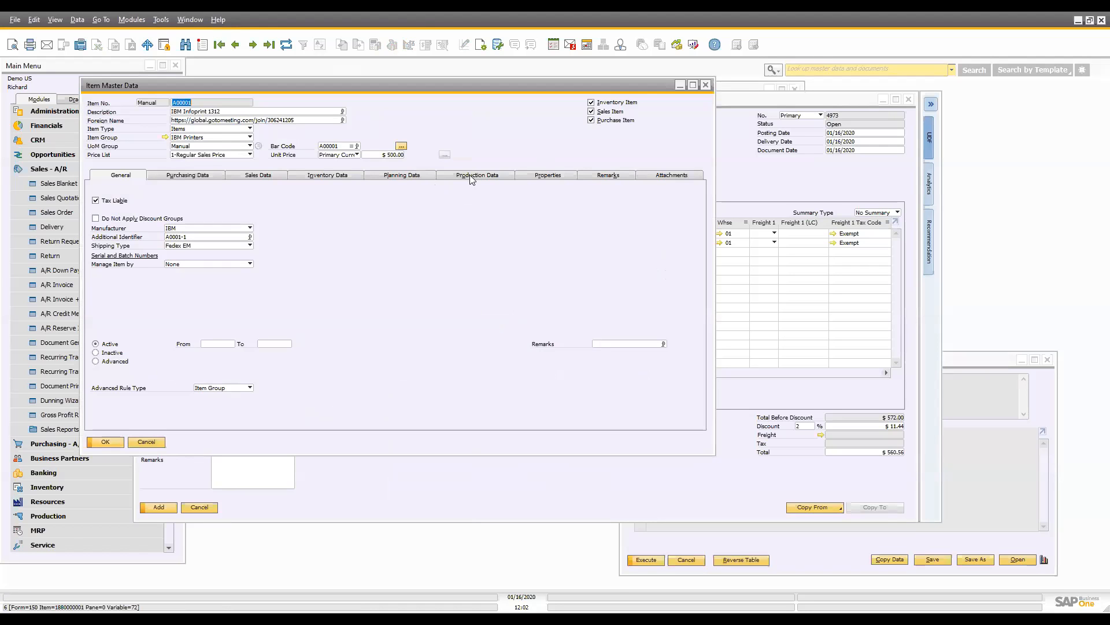
pyautogui.click(470, 175)
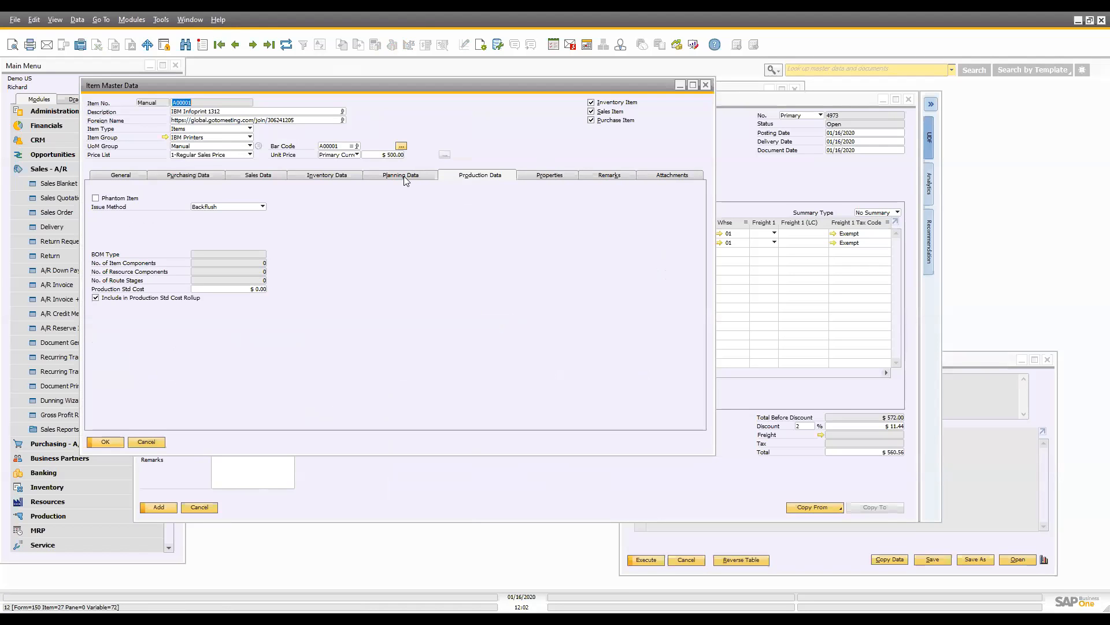
pyautogui.click(402, 176)
pyautogui.click(202, 260)
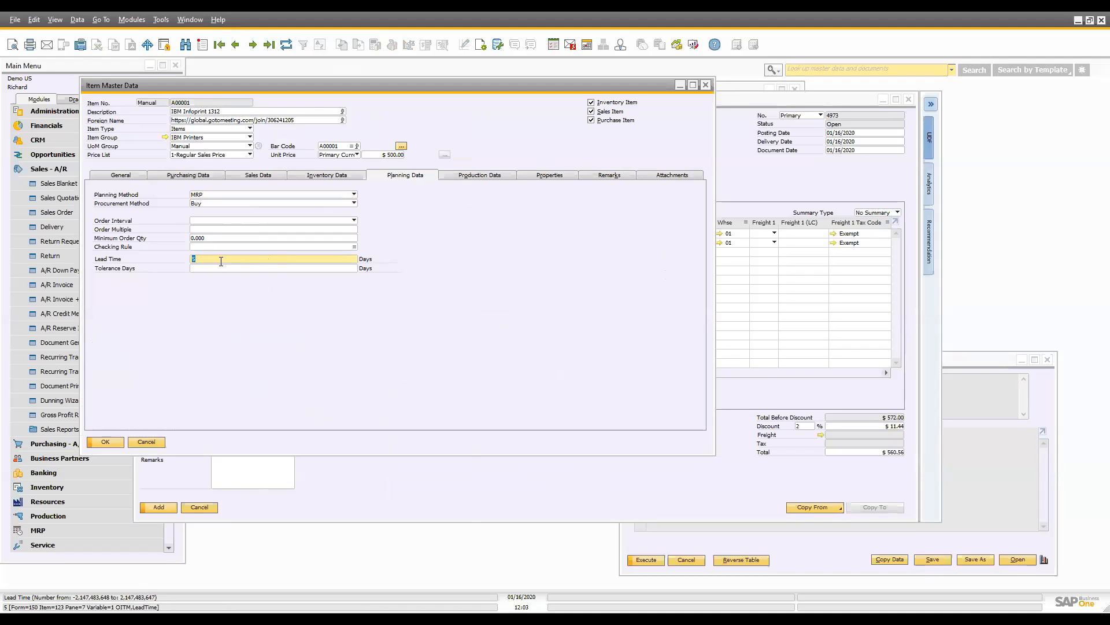
pyautogui.click(706, 85)
# Highlight the = $[$38.1.0] condition in the LeadTime query and compare it with the order's Item No. column
pyautogui.moveTo(961, 354); pyautogui.dragTo(976, 272)
pyautogui.click(739, 299)
pyautogui.doubleClick(707, 296)
pyautogui.moveTo(752, 297); pyautogui.dragTo(918, 296)
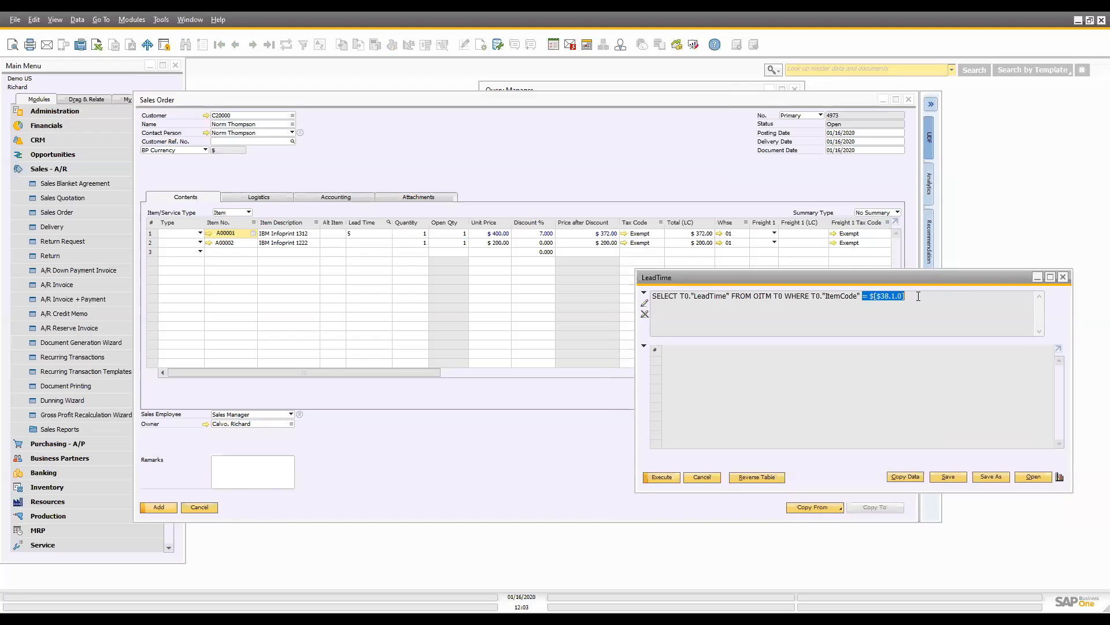
pyautogui.moveTo(241, 234)
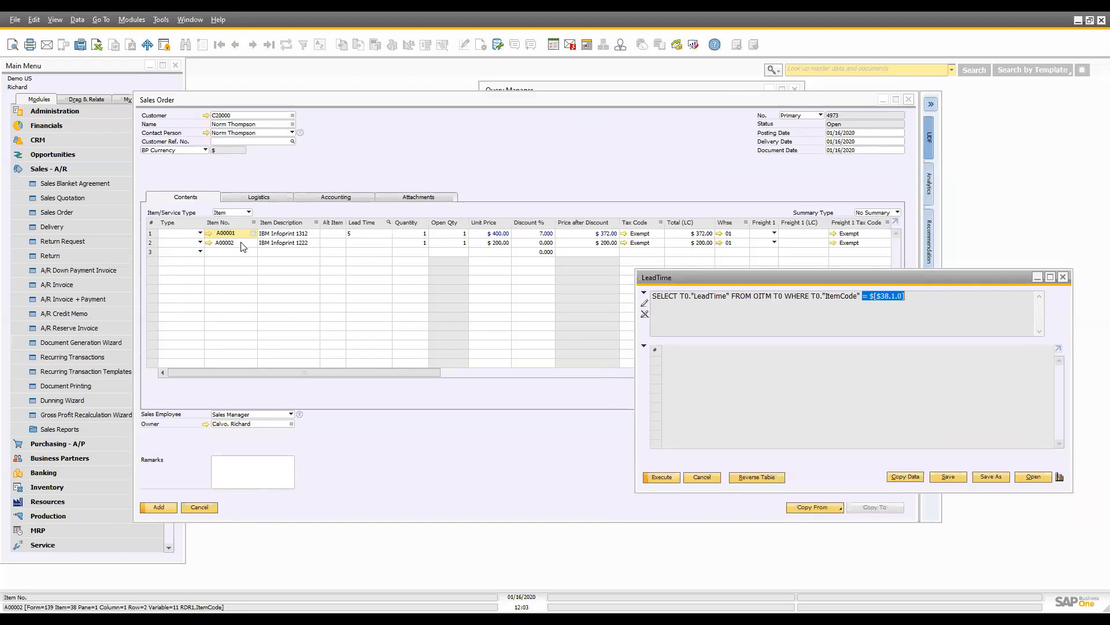
# Add the sales order, then close the Sales Order form, the LeadTime query and the Query Manager
pyautogui.click(382, 242)
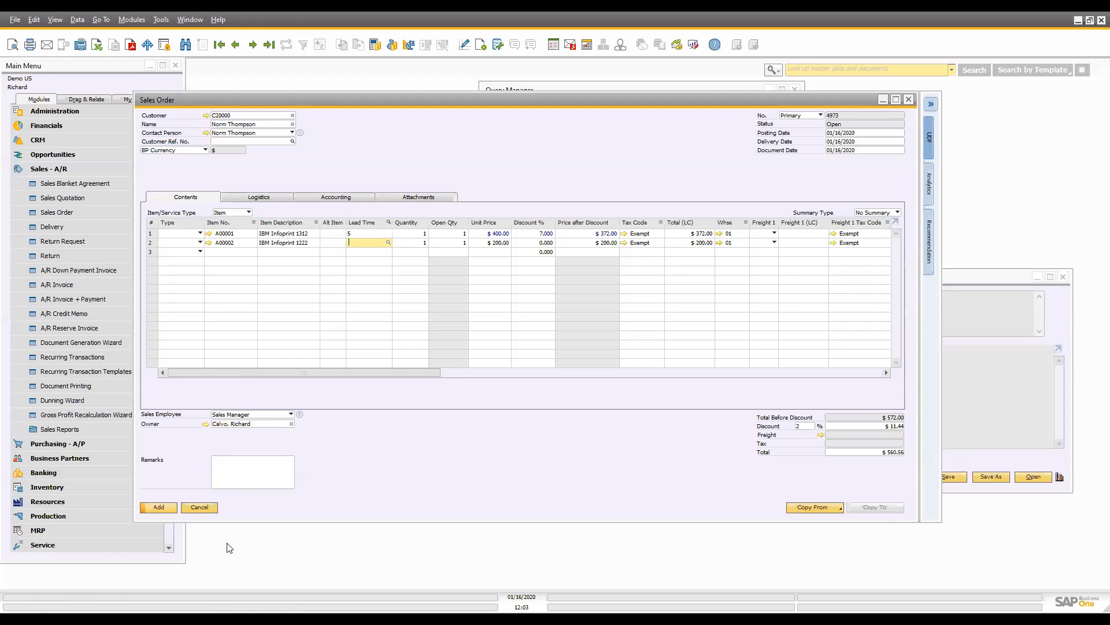
pyautogui.click(159, 507)
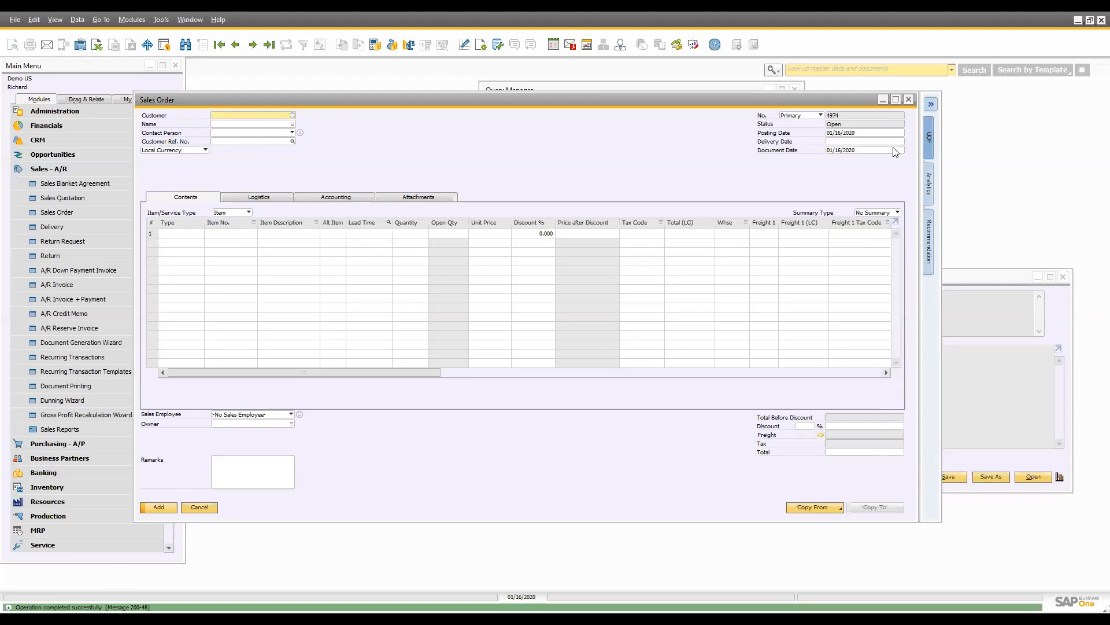
pyautogui.click(909, 99)
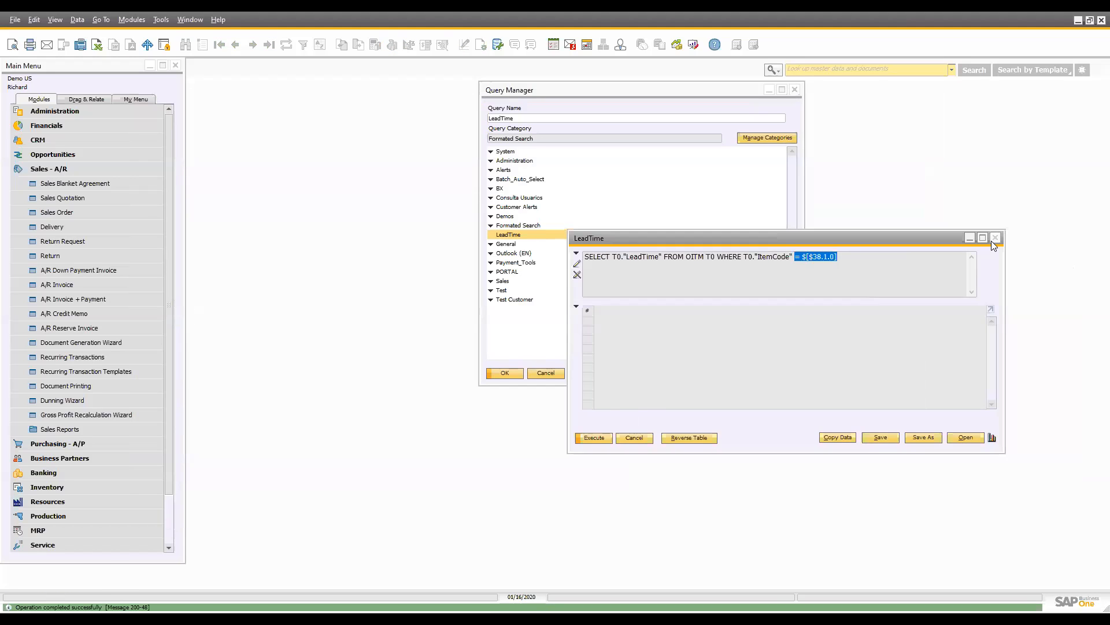
pyautogui.press('Escape')
pyautogui.click(795, 89)
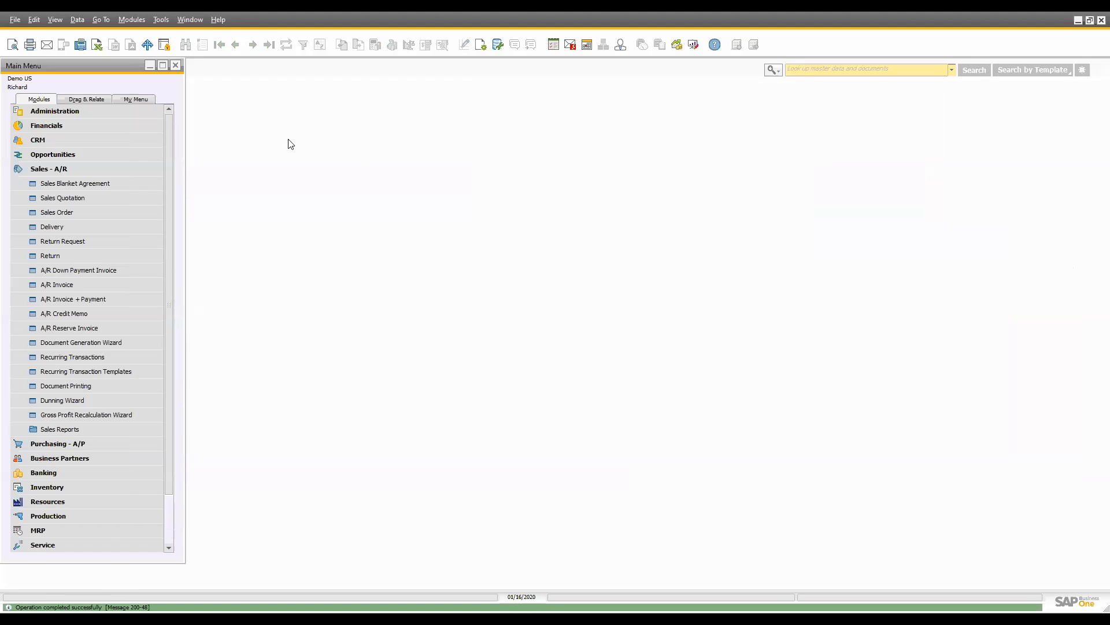
# Open Alerts Management, find all alerts with the * wildcard, and load the Orders Added Today alert
pyautogui.click(132, 20)
pyautogui.moveTo(168, 38)
pyautogui.moveTo(334, 161)
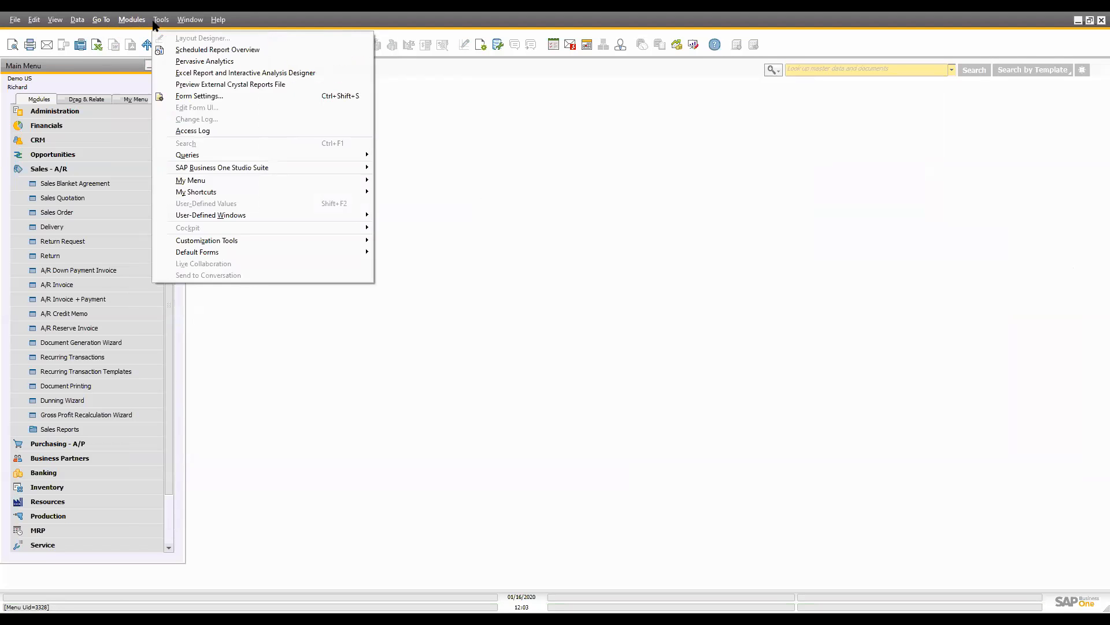
pyautogui.click(335, 167)
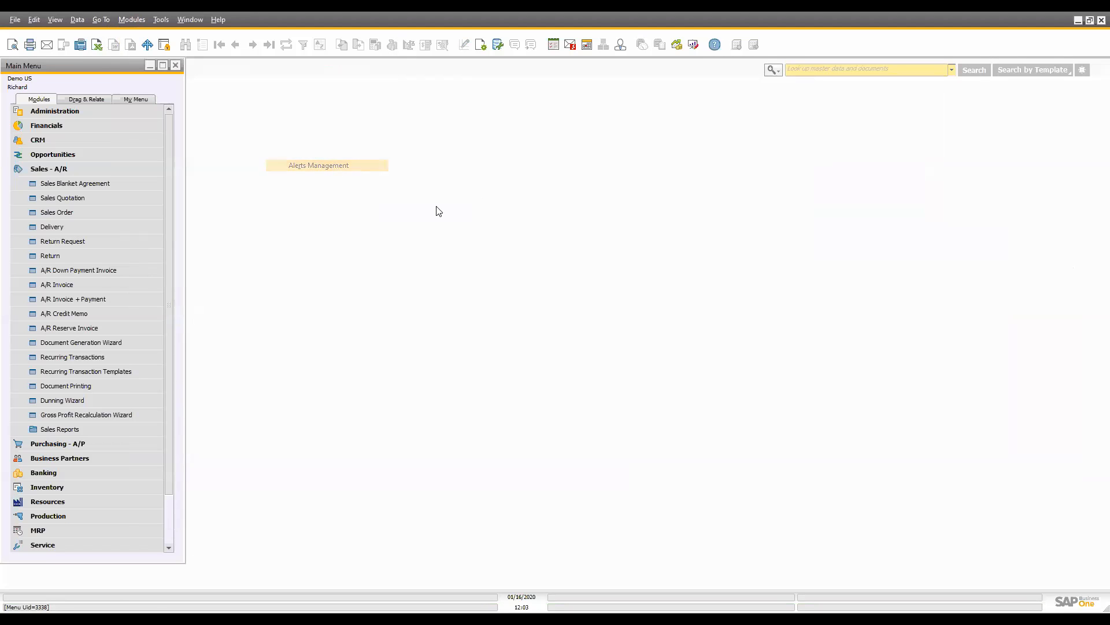
pyautogui.write('*')
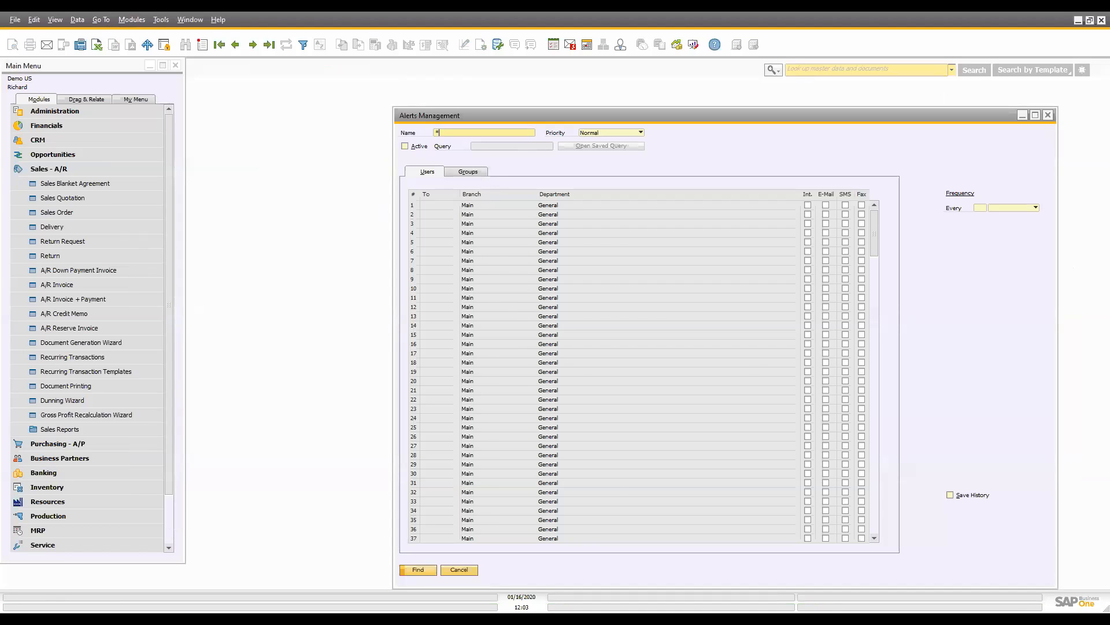
pyautogui.press('Return')
pyautogui.scroll(-2, 665, 445)
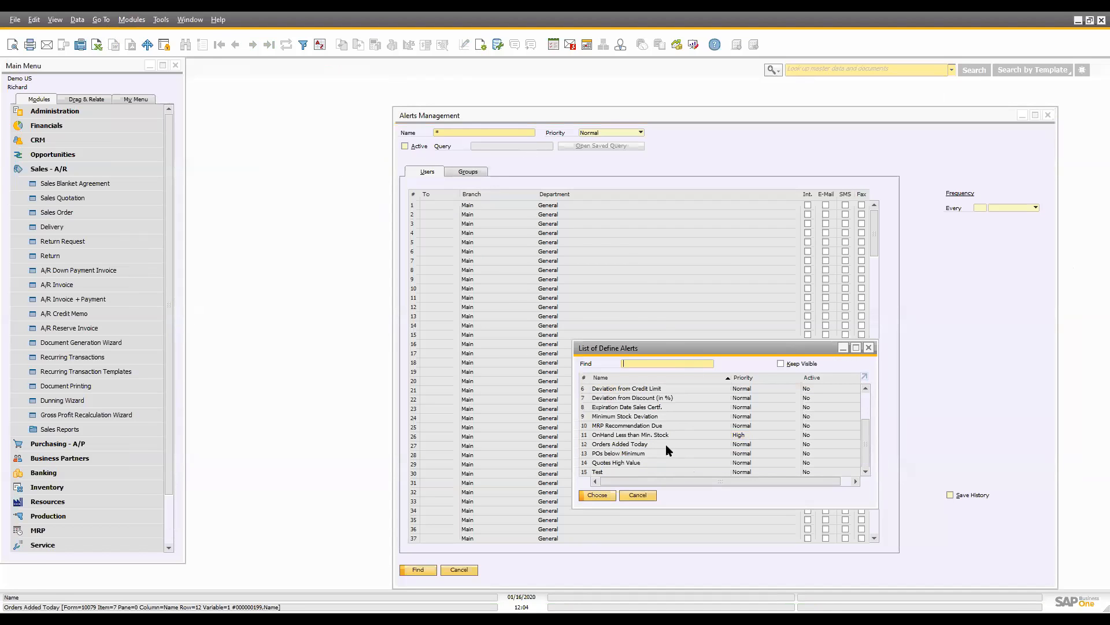
pyautogui.doubleClick(631, 443)
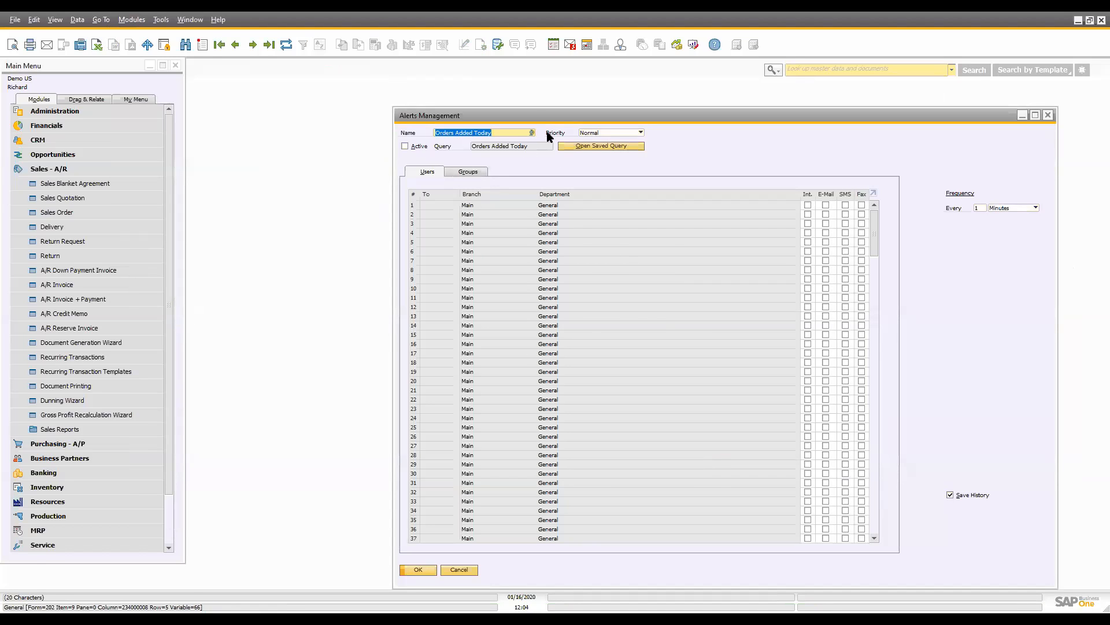
# Set the Orders Added Today alert to active and save the change
pyautogui.moveTo(552, 119); pyautogui.dragTo(393, 101)
pyautogui.click(247, 128)
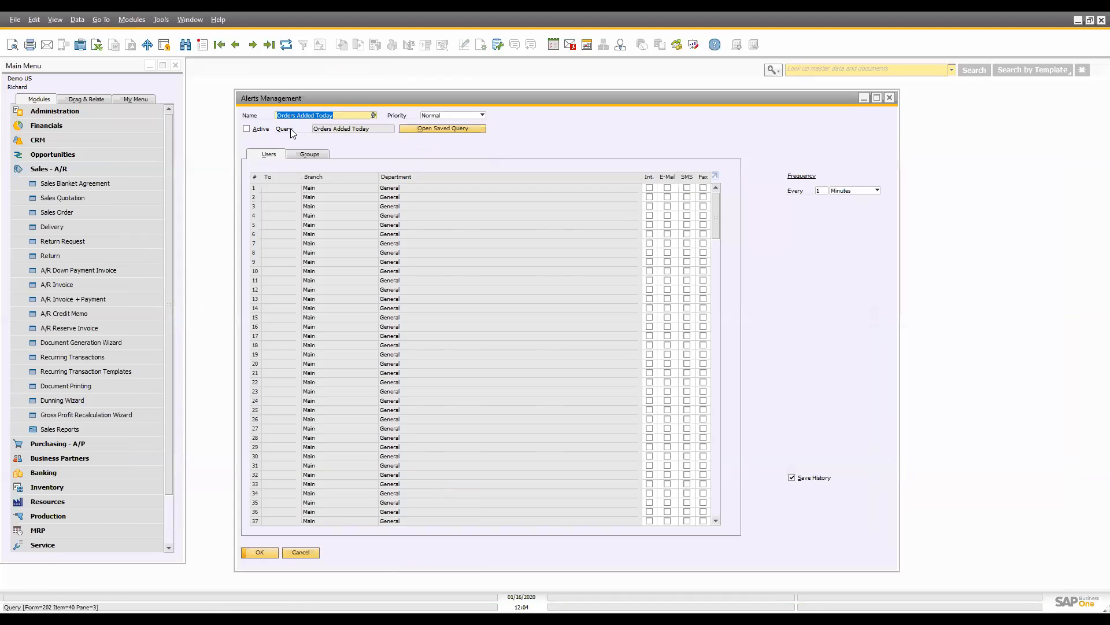
pyautogui.click(260, 552)
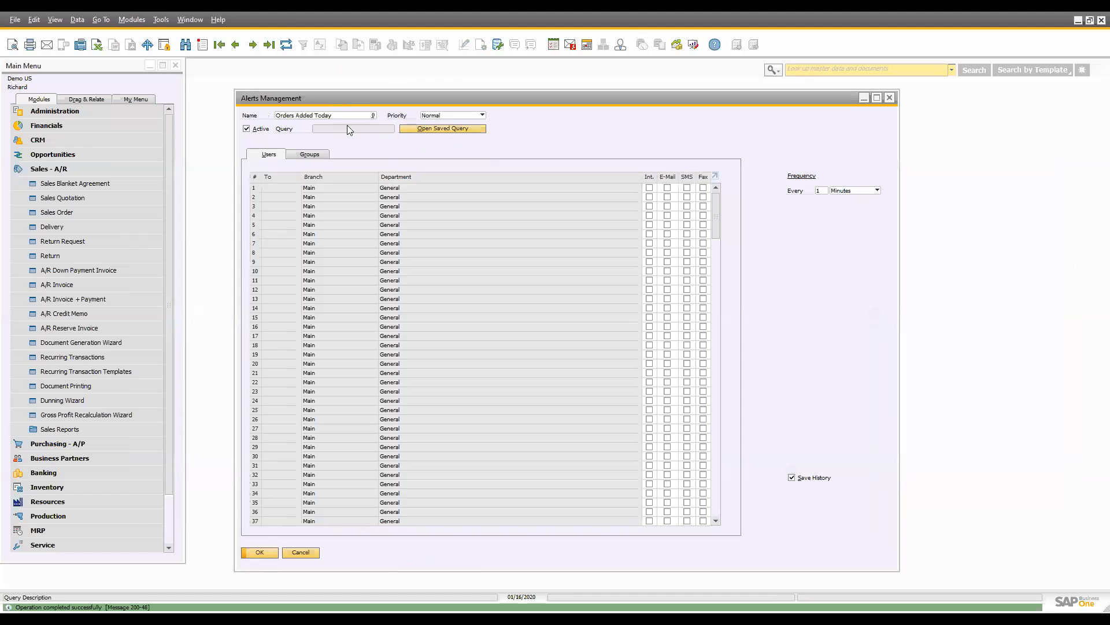
# Refresh the Orders Added Today alert, look up Orders among the saved queries available to it, and cancel the selection
pyautogui.click(286, 45)
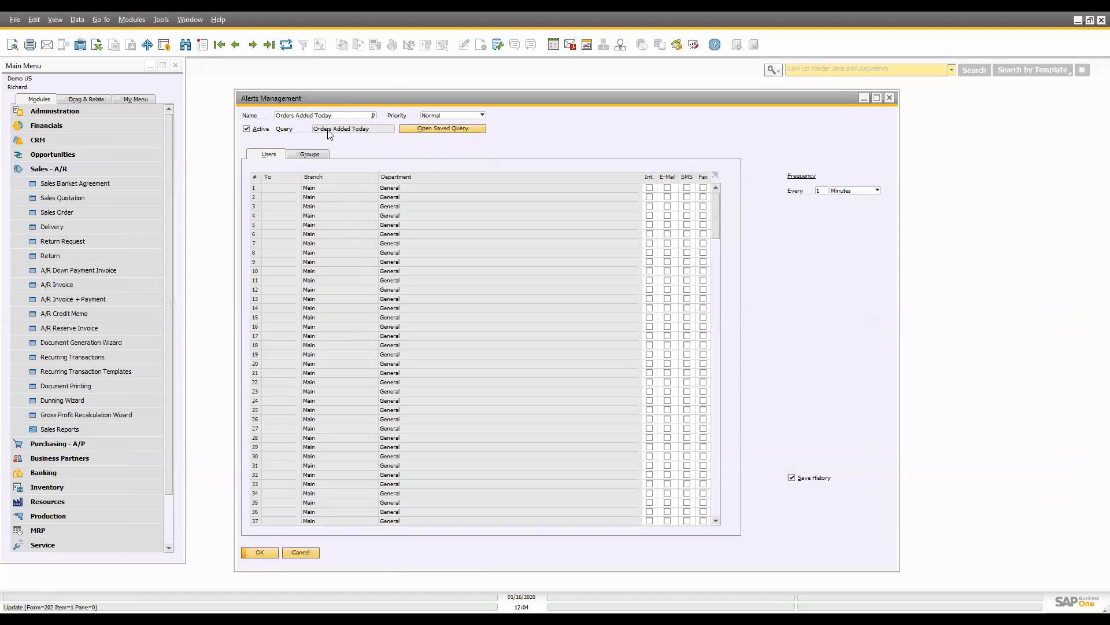
pyautogui.click(430, 126)
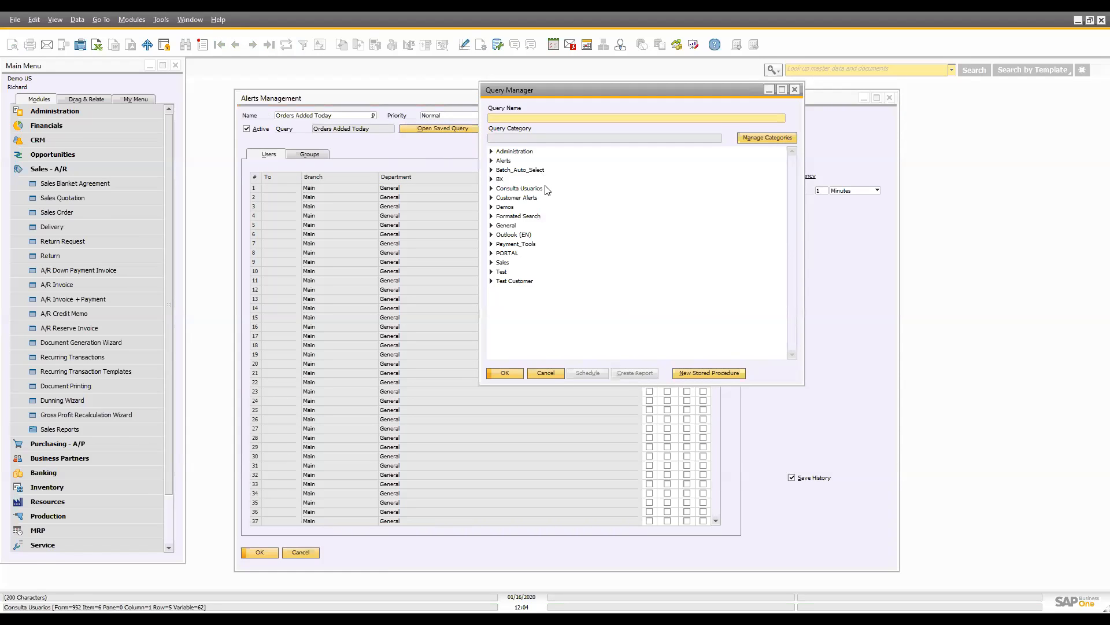
pyautogui.write('Orders')
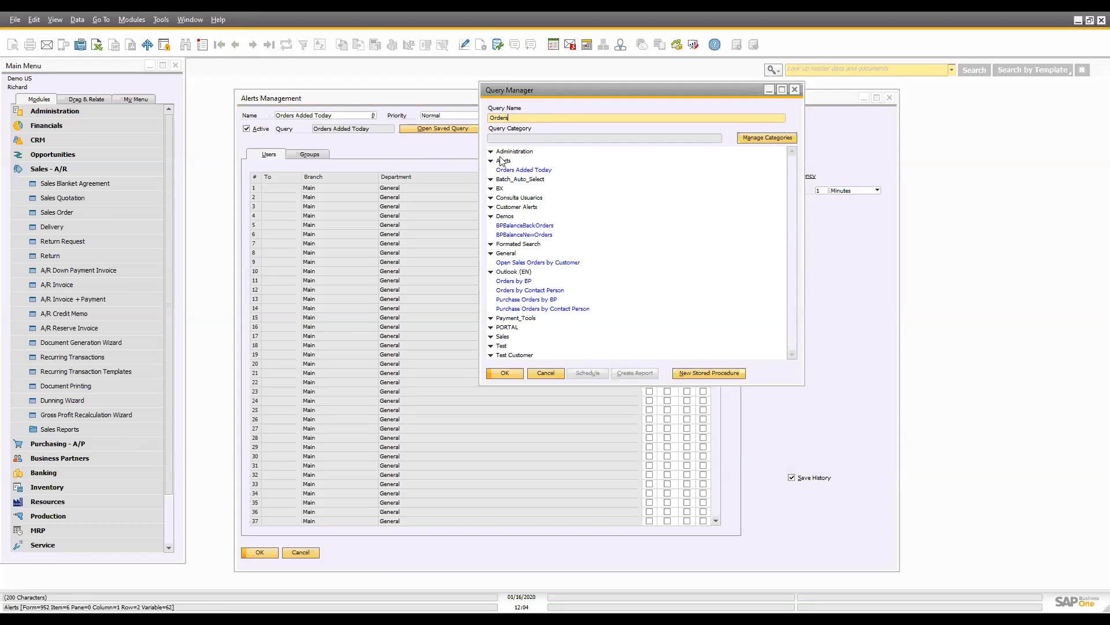
pyautogui.click(546, 373)
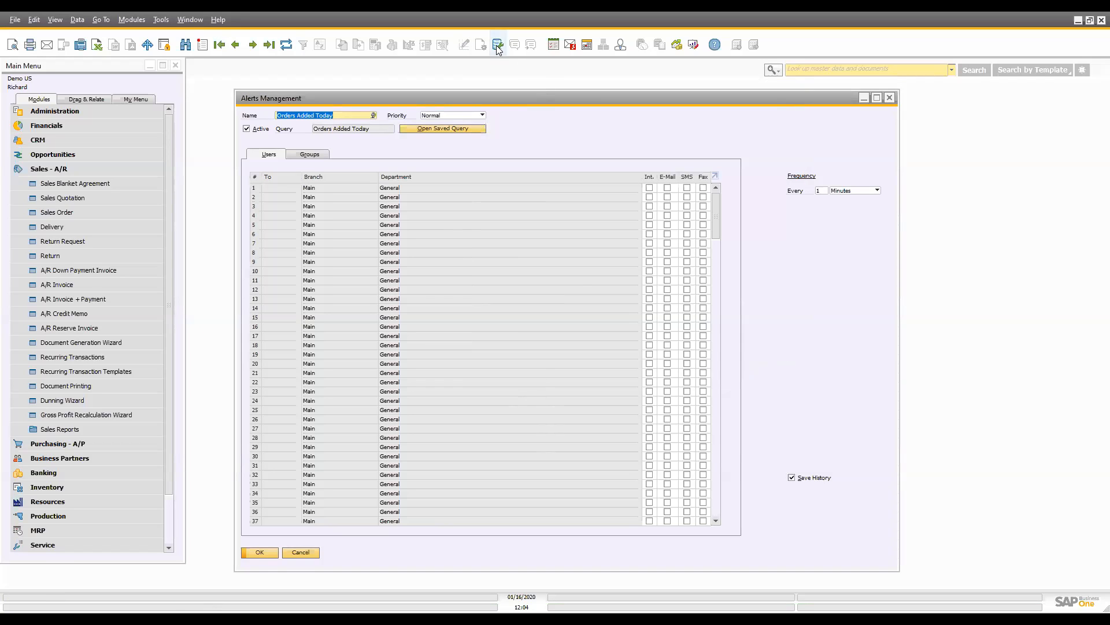
# Open the Query Manager and run the Orders Added Today query from the Alerts category
pyautogui.click(498, 45)
pyautogui.click(491, 169)
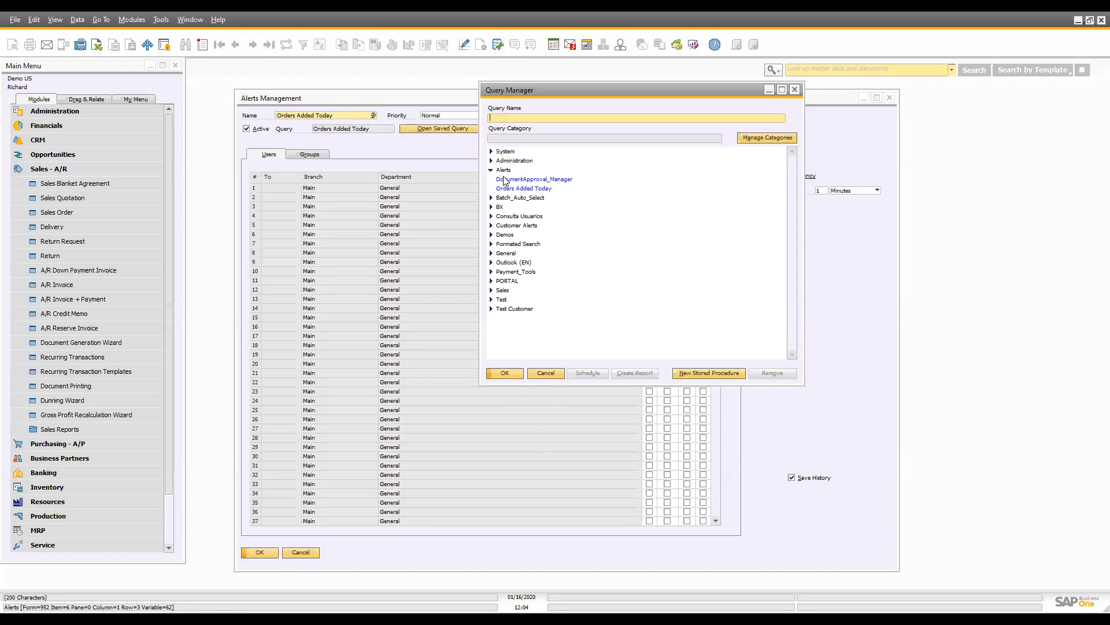
pyautogui.doubleClick(524, 188)
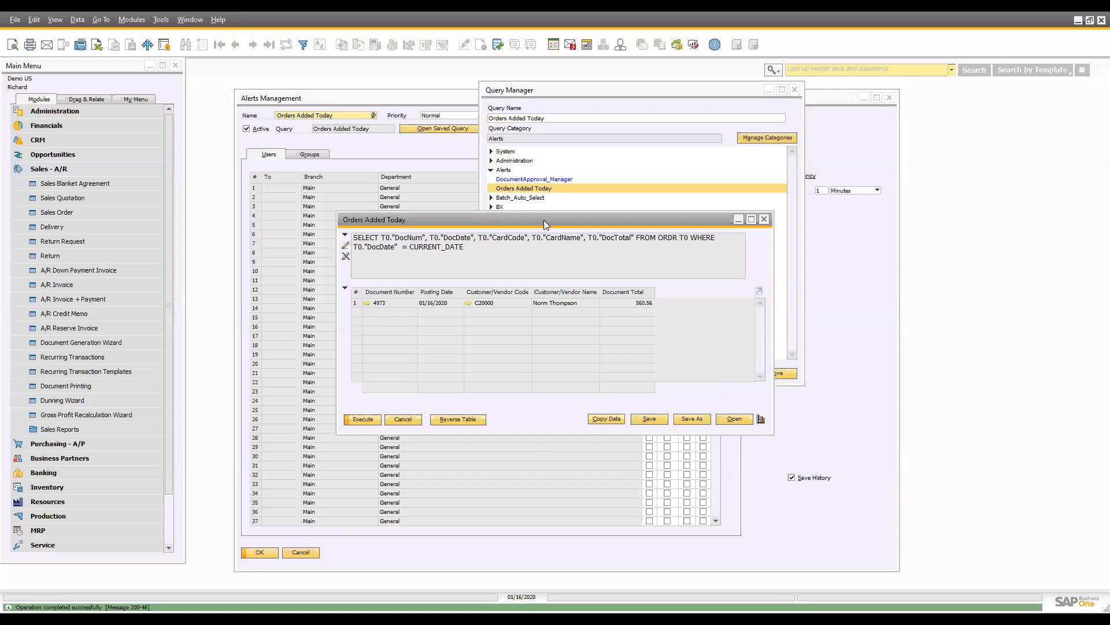
pyautogui.moveTo(543, 220); pyautogui.dragTo(560, 213)
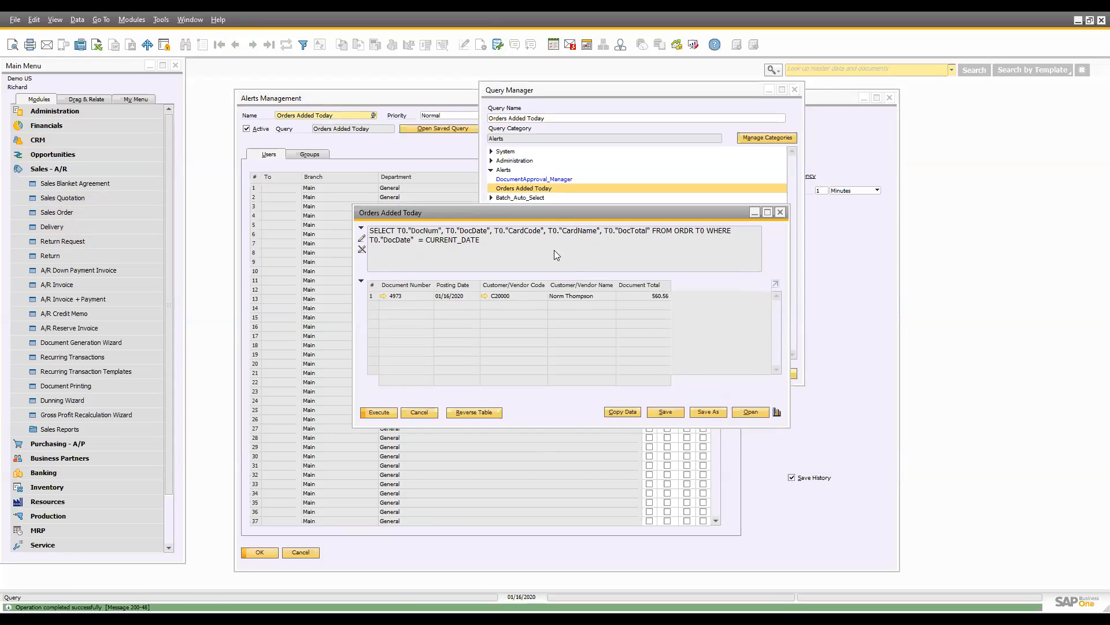
pyautogui.moveTo(513, 217); pyautogui.dragTo(511, 232)
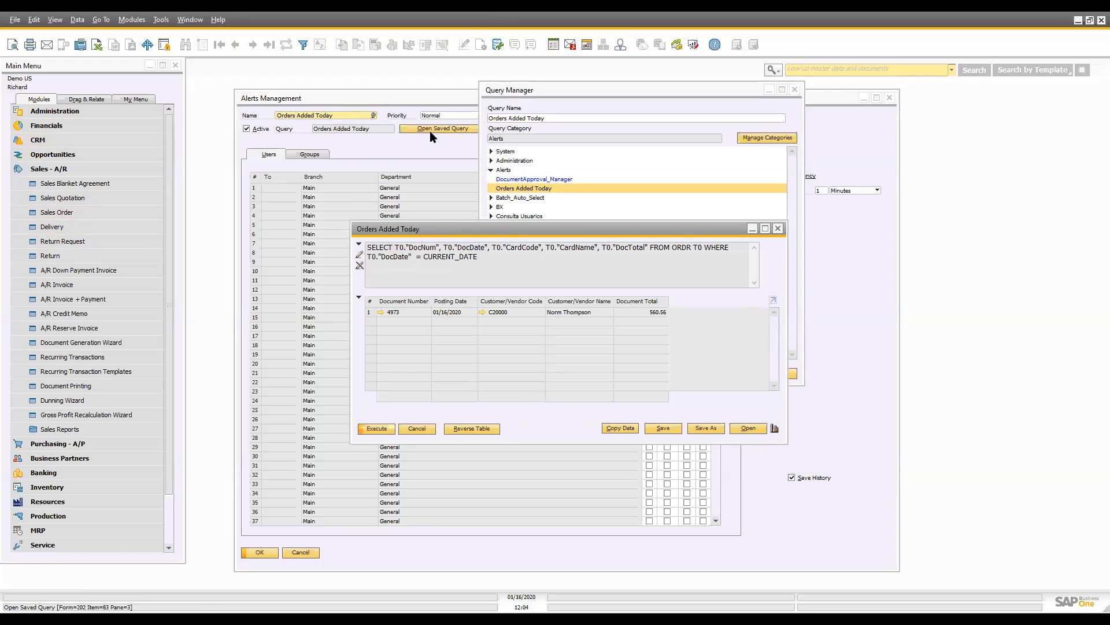
# Highlight the full SQL statement of the Orders Added Today query, then close the query and the Query Manager
pyautogui.hotkey('ctrl', 'a')
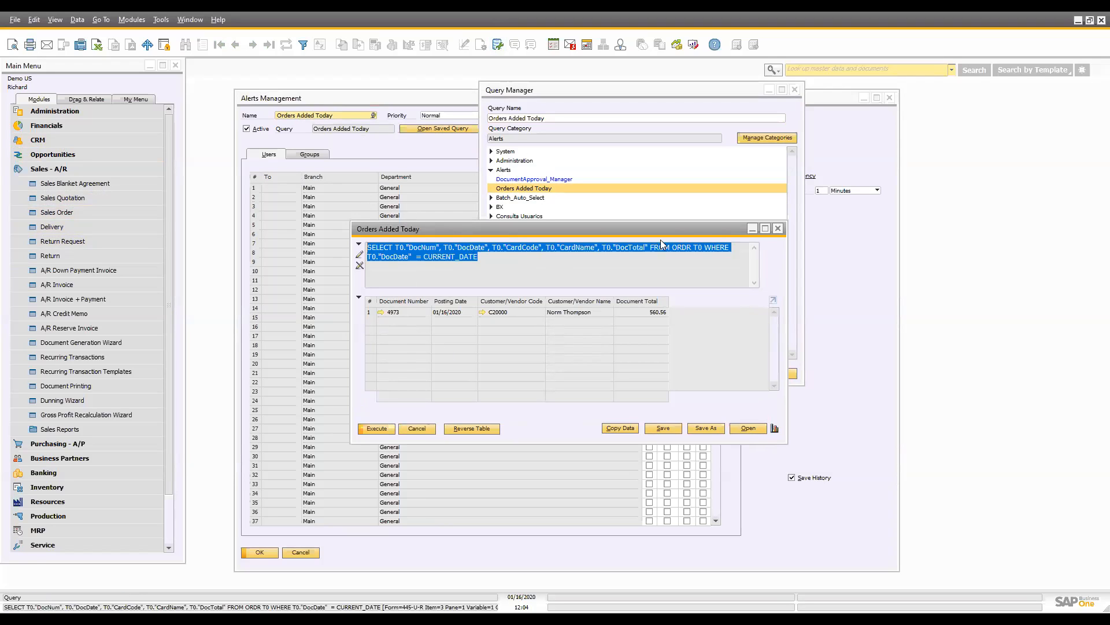
pyautogui.click(778, 228)
pyautogui.click(795, 90)
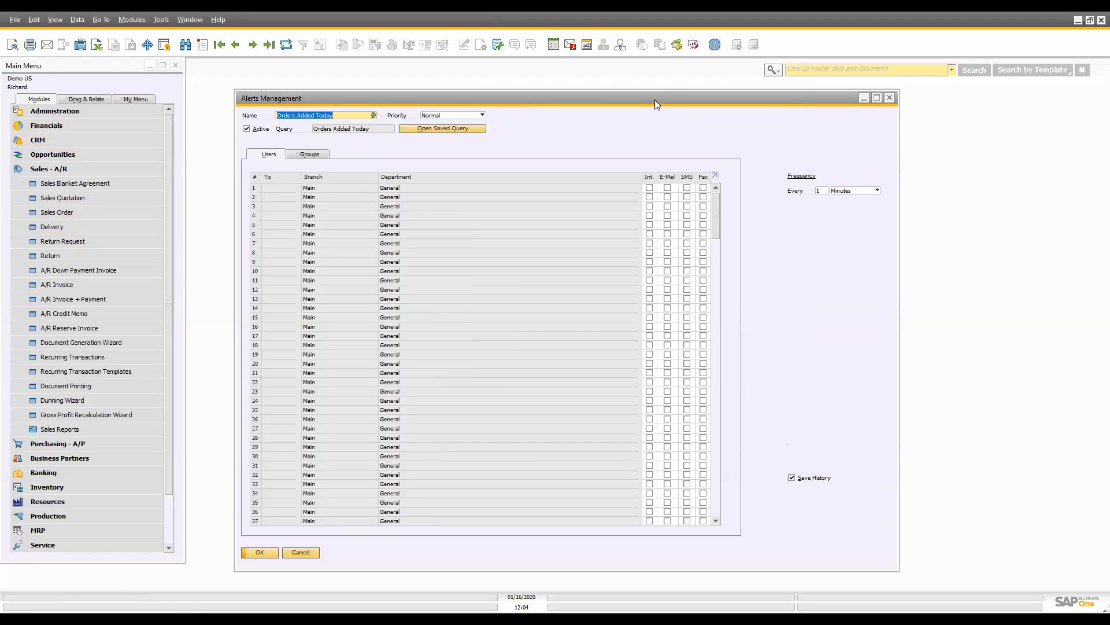
# Find and select the IT department recipient with Int. enabled in the alert's user list
pyautogui.moveTo(654, 99); pyautogui.dragTo(640, 83)
pyautogui.moveTo(703, 183); pyautogui.dragTo(705, 212)
pyautogui.moveTo(704, 274); pyautogui.dragTo(694, 493)
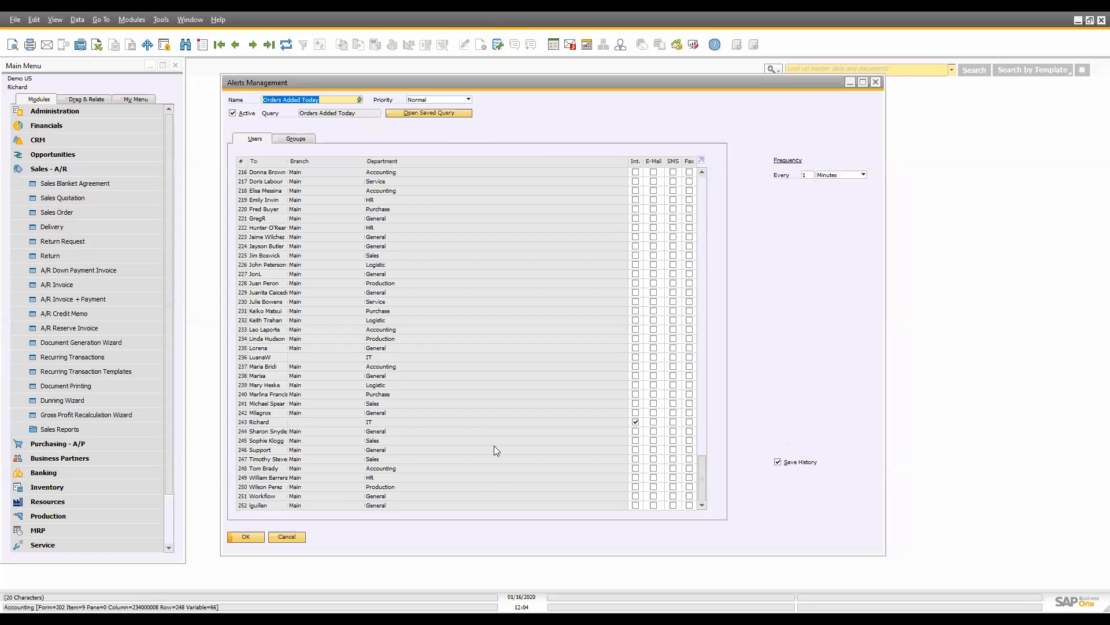
pyautogui.click(400, 423)
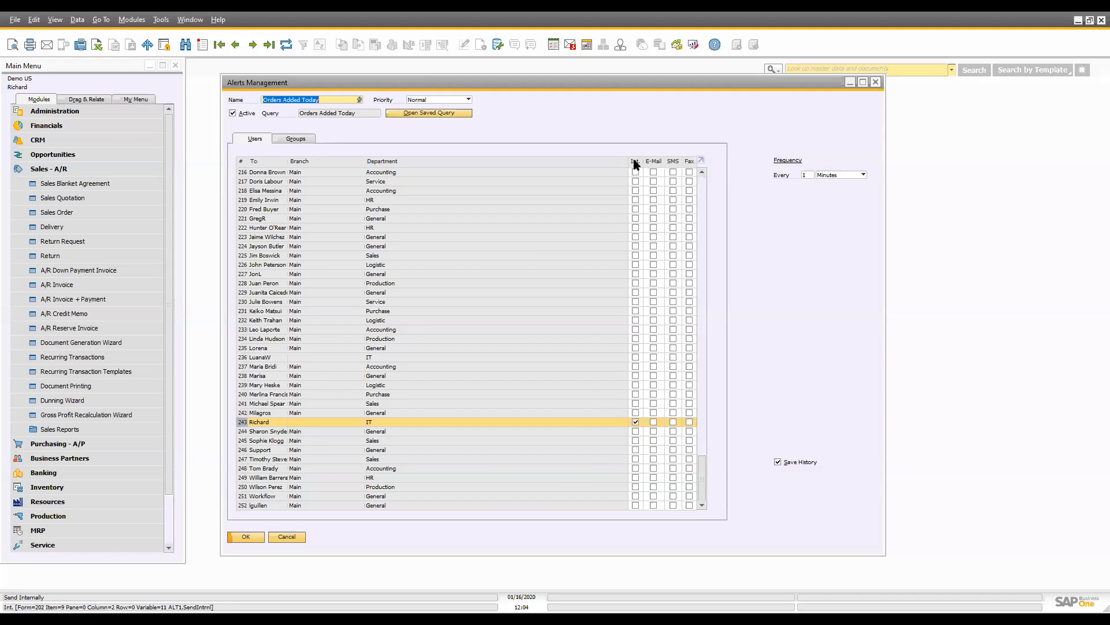
# Check the Messages/Alerts Overview inbox and the user's general contact details in Users - Setup, then close both
pyautogui.click(570, 47)
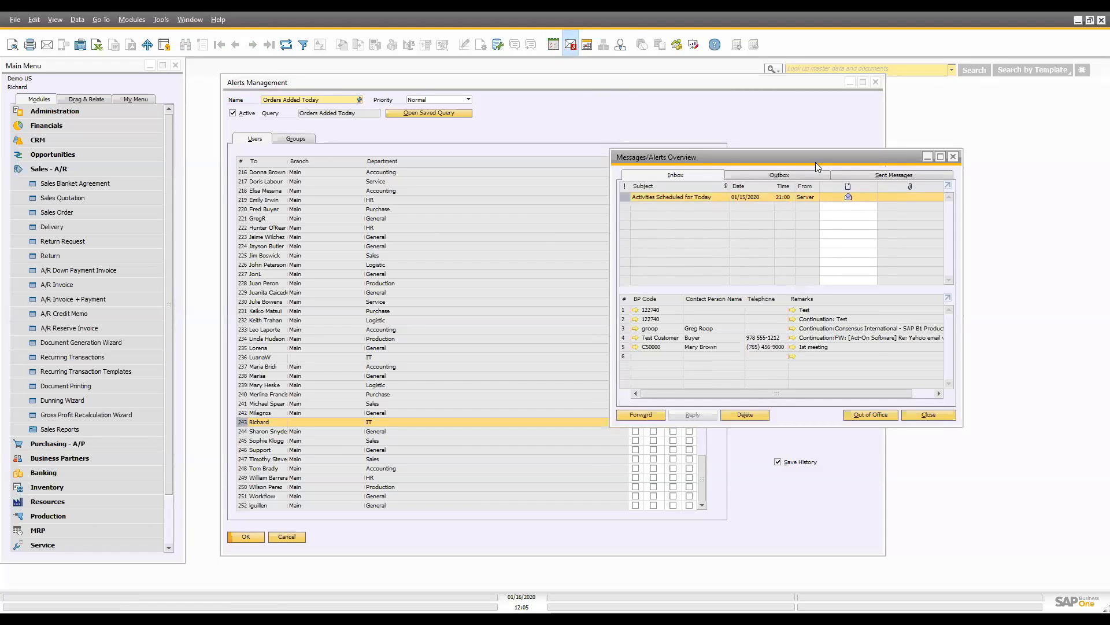
pyautogui.moveTo(815, 162); pyautogui.dragTo(885, 211)
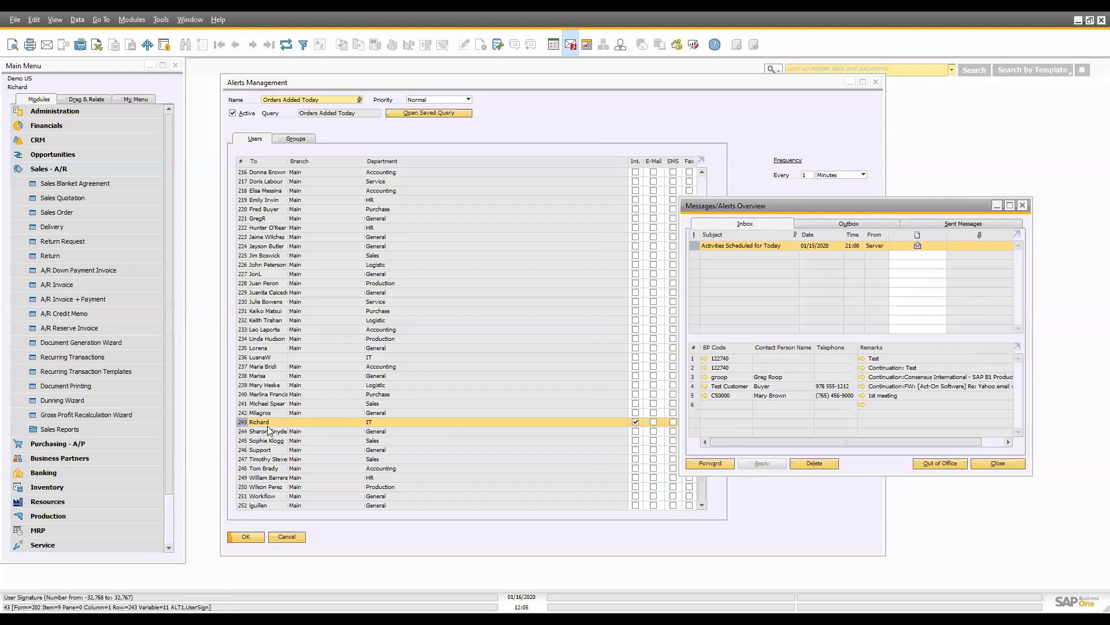
pyautogui.click(620, 45)
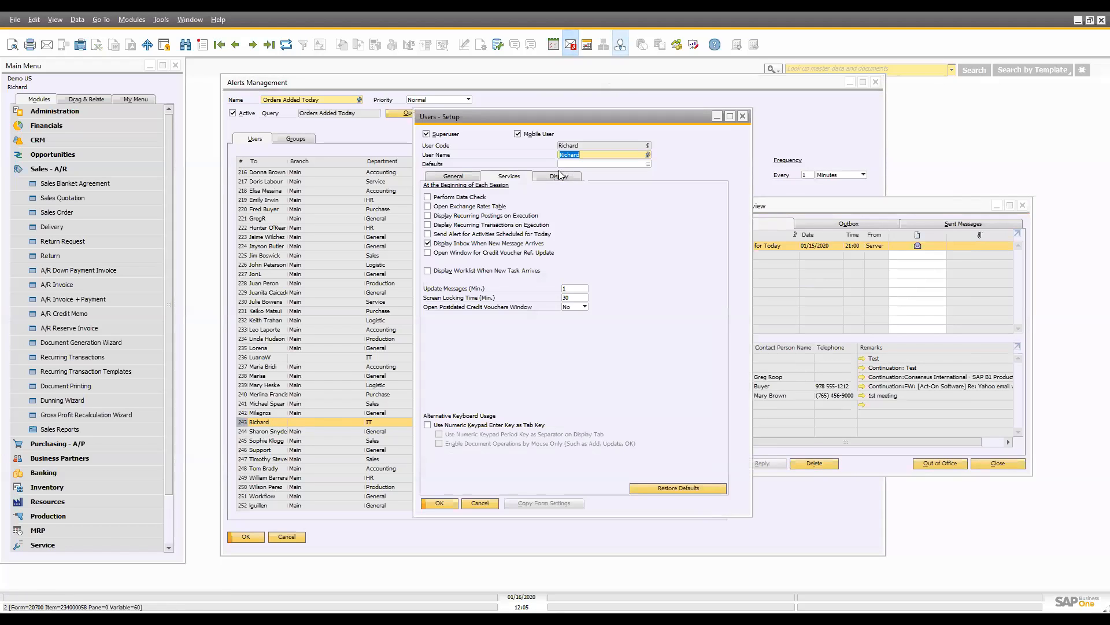
pyautogui.click(453, 176)
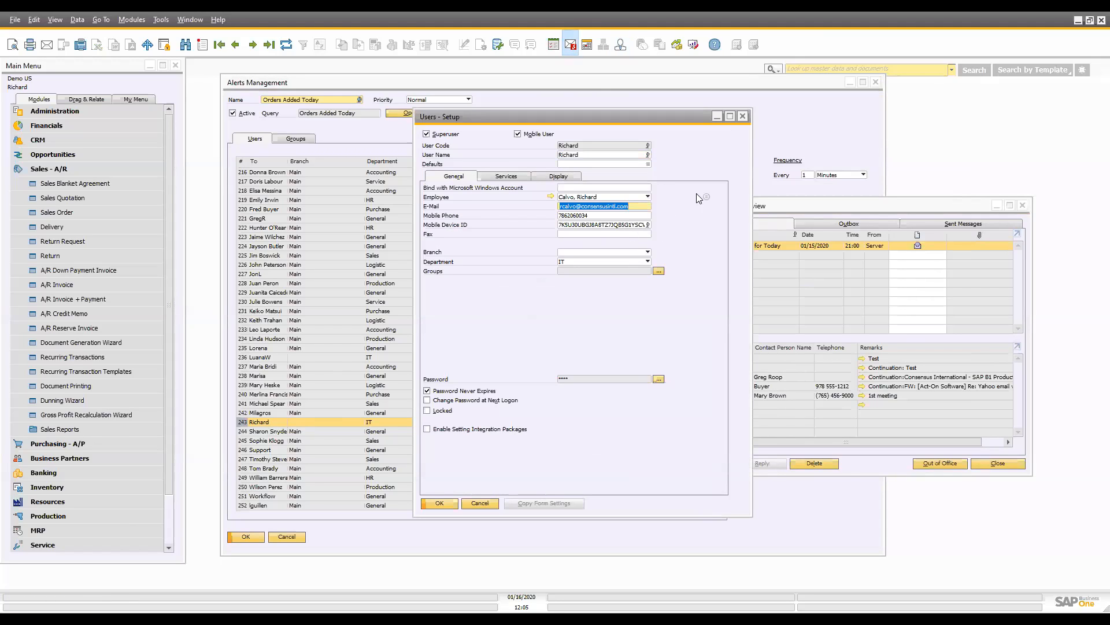
pyautogui.click(893, 211)
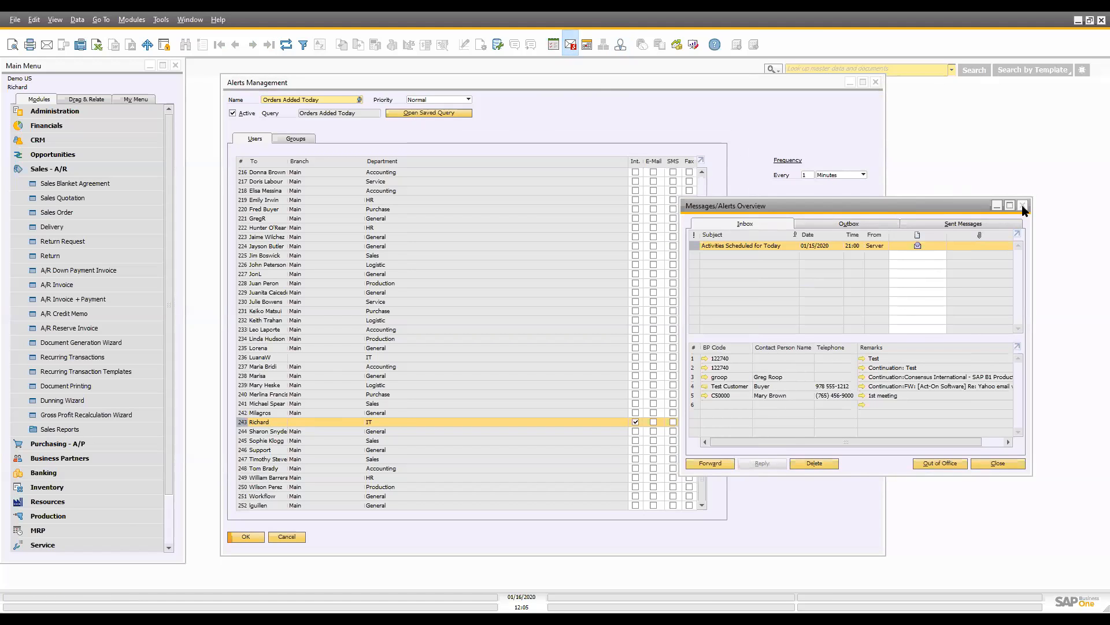
pyautogui.click(1022, 205)
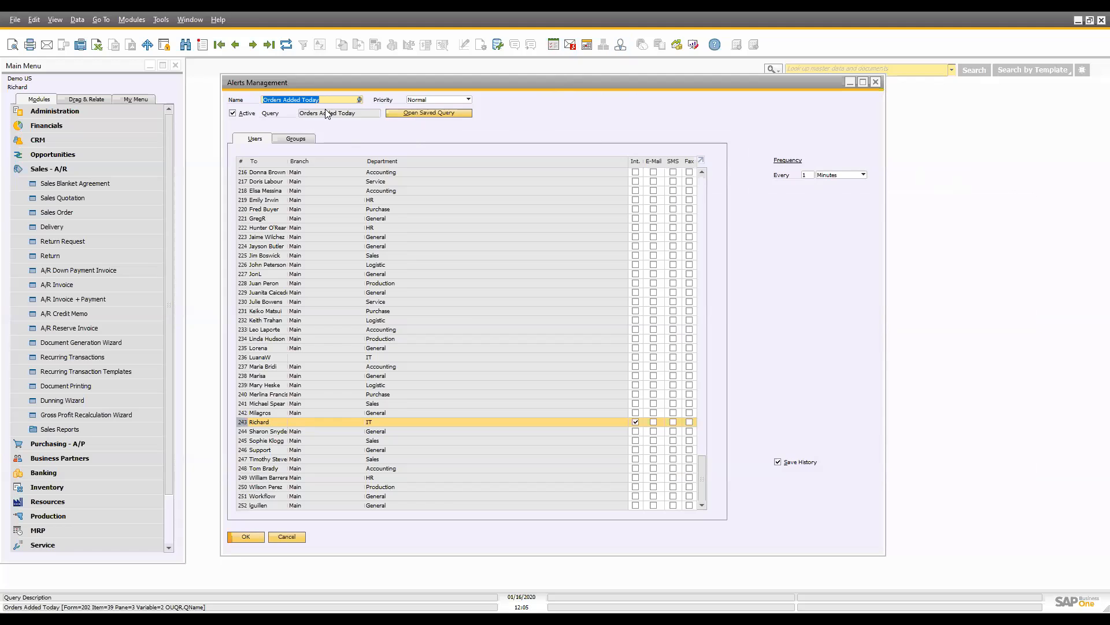
# Examine the Orders Added Today alert's frequency interval and the time units available for it
pyautogui.moveTo(562, 87); pyautogui.dragTo(525, 85)
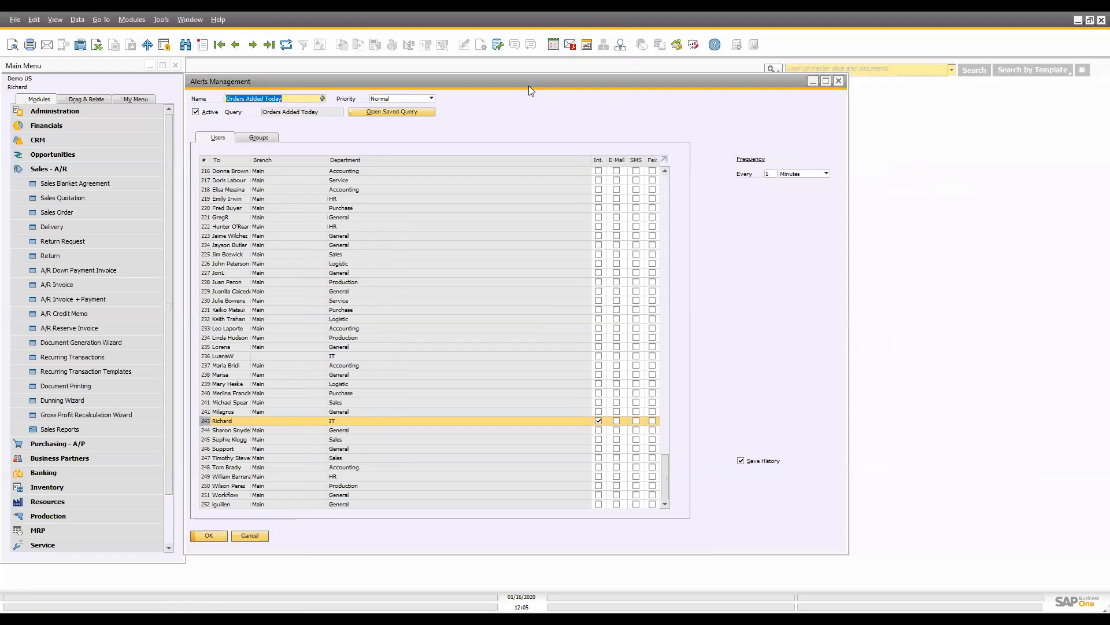
pyautogui.click(769, 173)
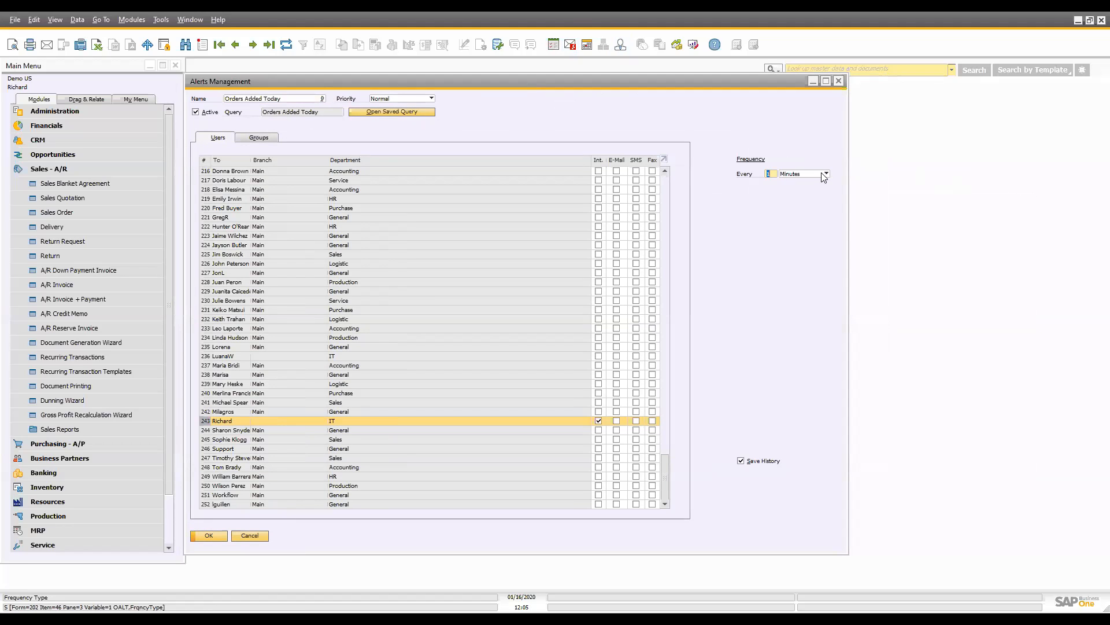
pyautogui.click(822, 173)
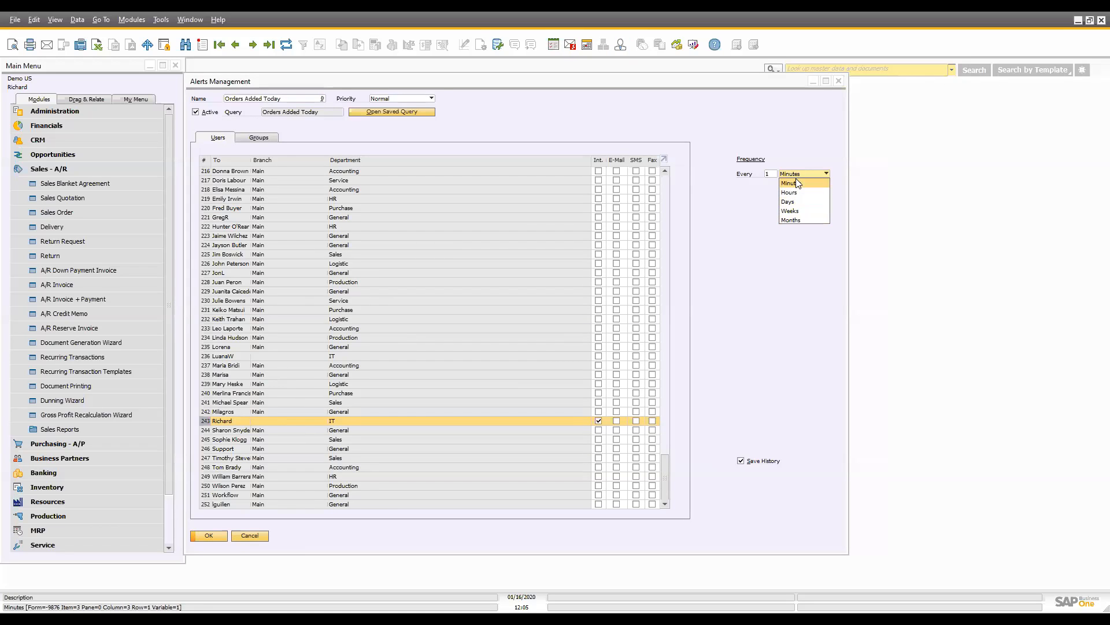
pyautogui.click(734, 211)
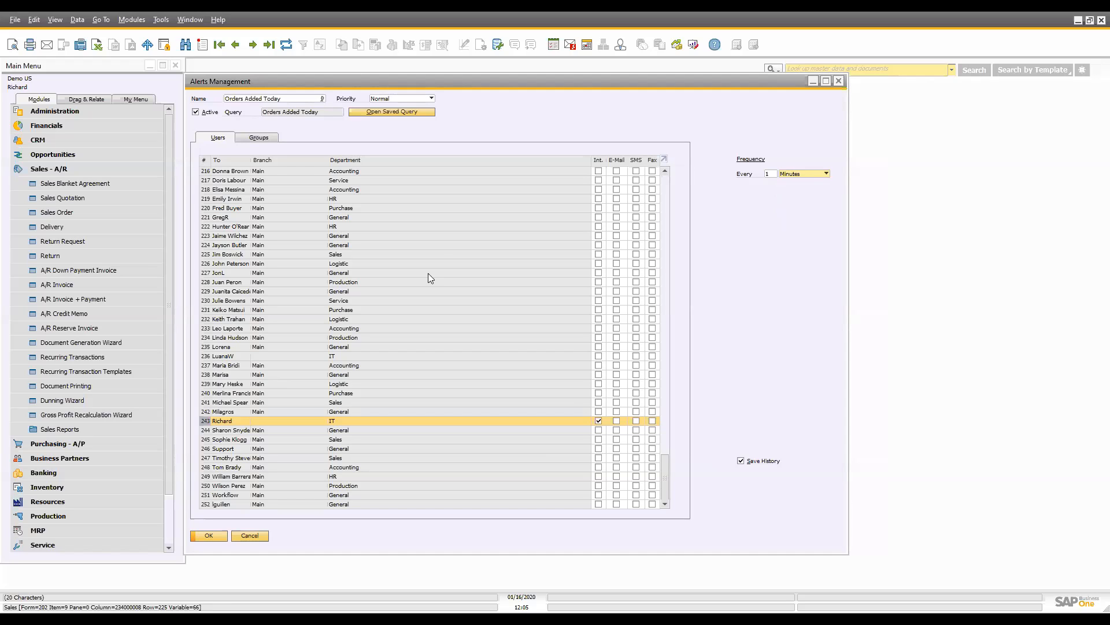
pyautogui.moveTo(418, 83); pyautogui.dragTo(431, 87)
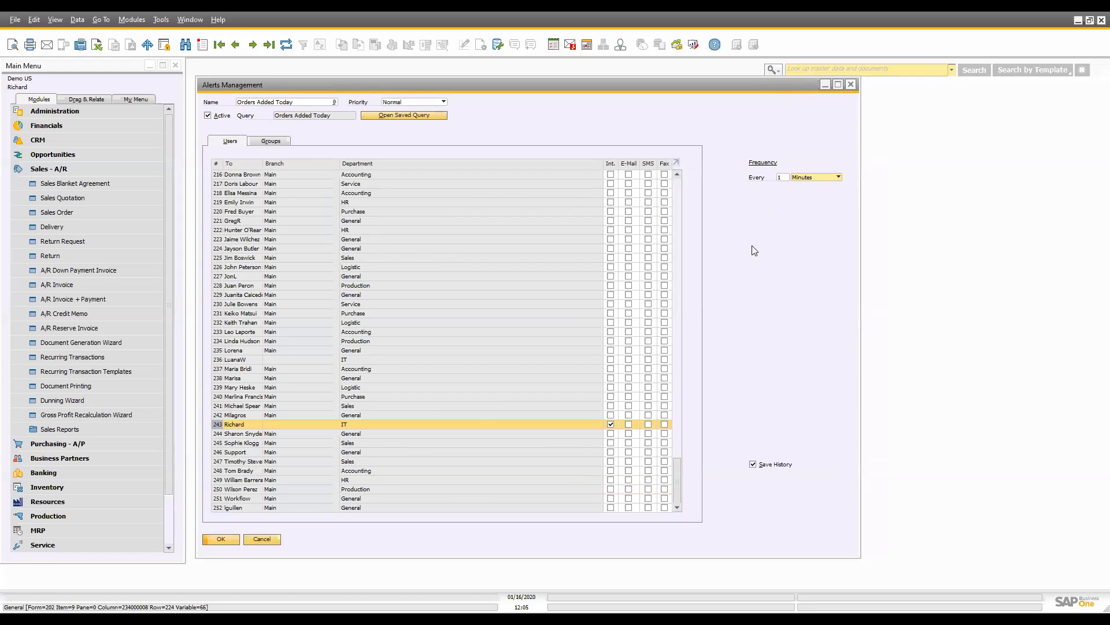
# Close Alerts Management and open the Orders Added Today message in the Messages/Alerts Overview inbox
pyautogui.click(852, 85)
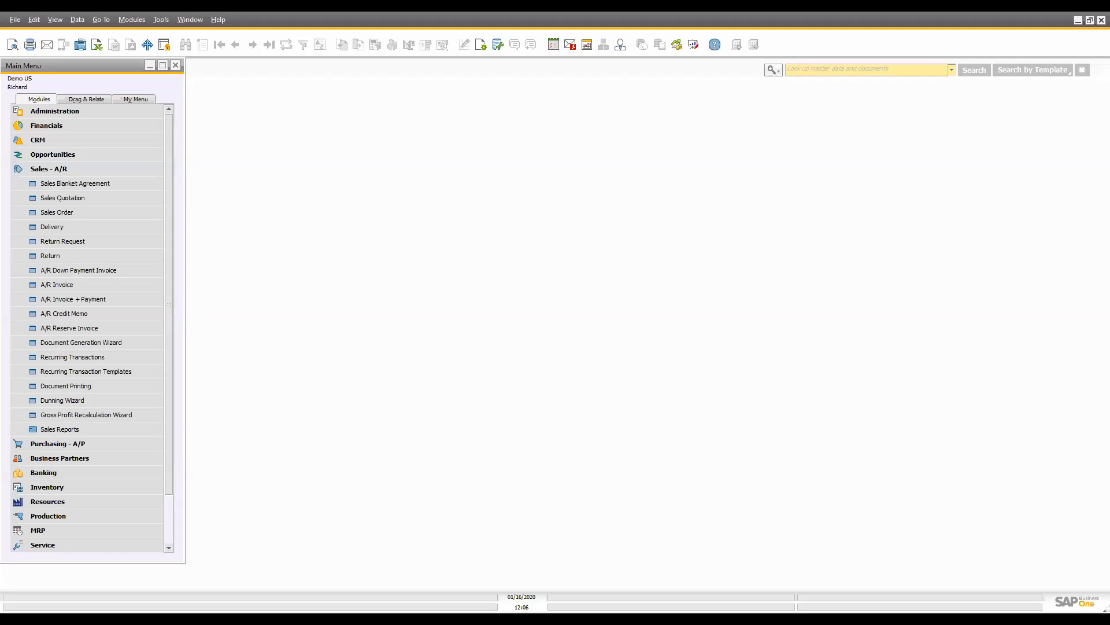
pyautogui.click(570, 44)
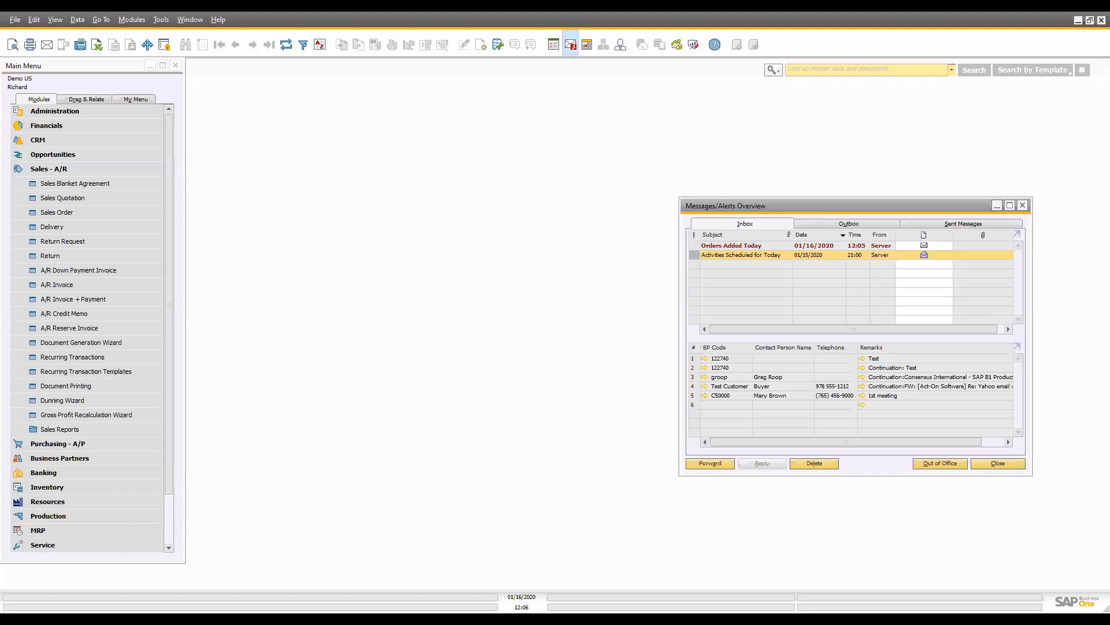
pyautogui.click(749, 246)
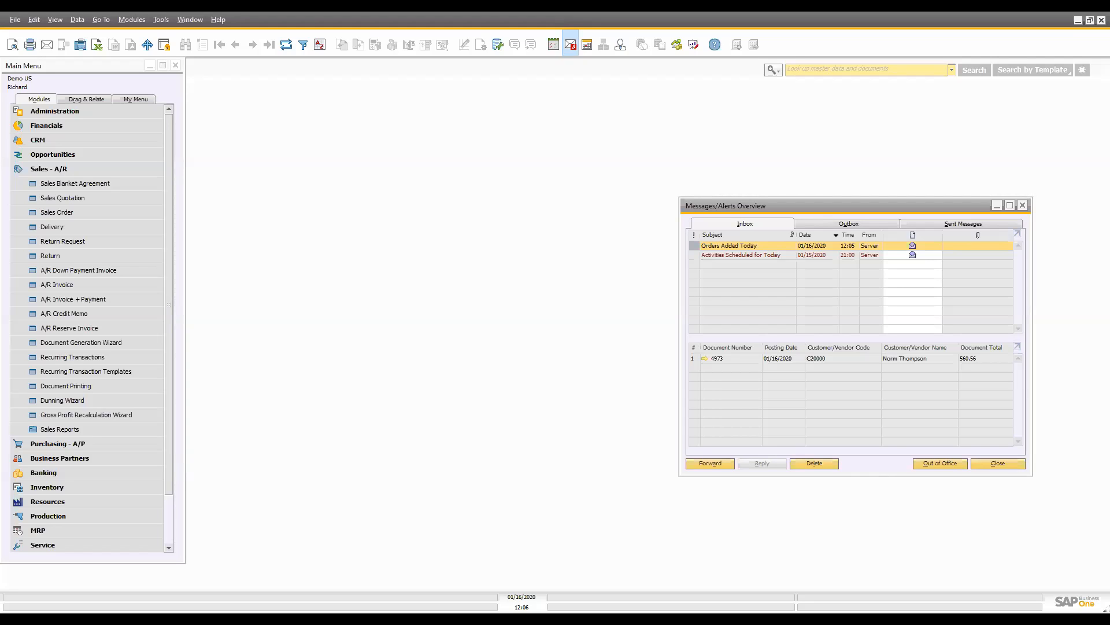
# Open the Query Generator and load the ORDR table as the query source
pyautogui.click(161, 20)
pyautogui.moveTo(209, 154)
pyautogui.click(417, 166)
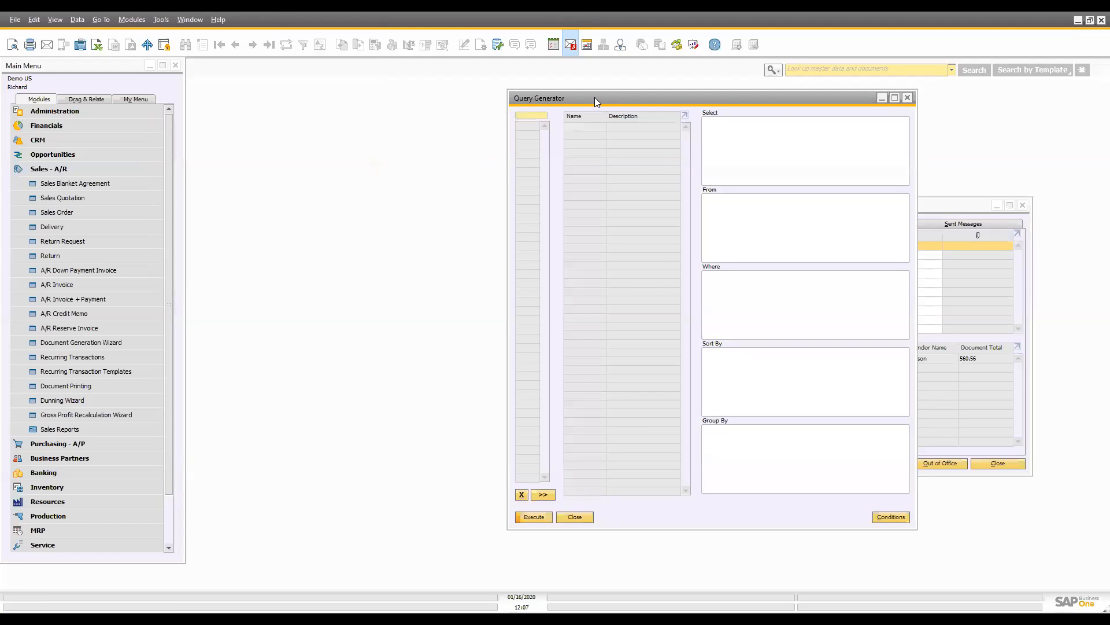
pyautogui.moveTo(594, 97); pyautogui.dragTo(388, 104)
pyautogui.write('ORDR')
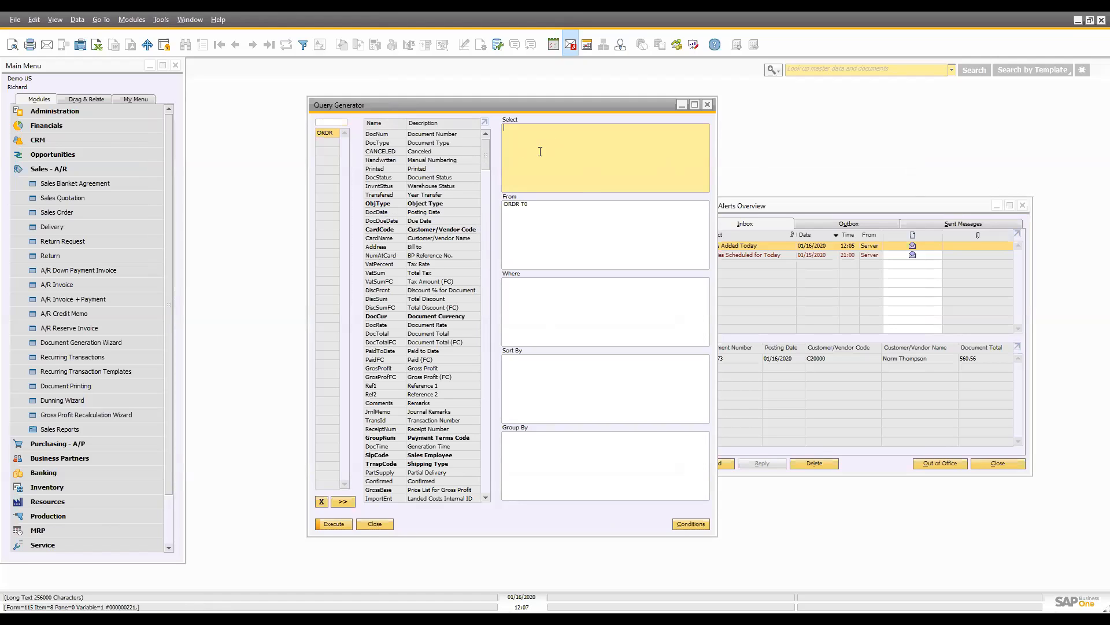
# Set the selection to DISTINCT(T0."DocStatus"), execute the ORDR query to view the status codes, and close the preview
pyautogui.doubleClick(381, 177)
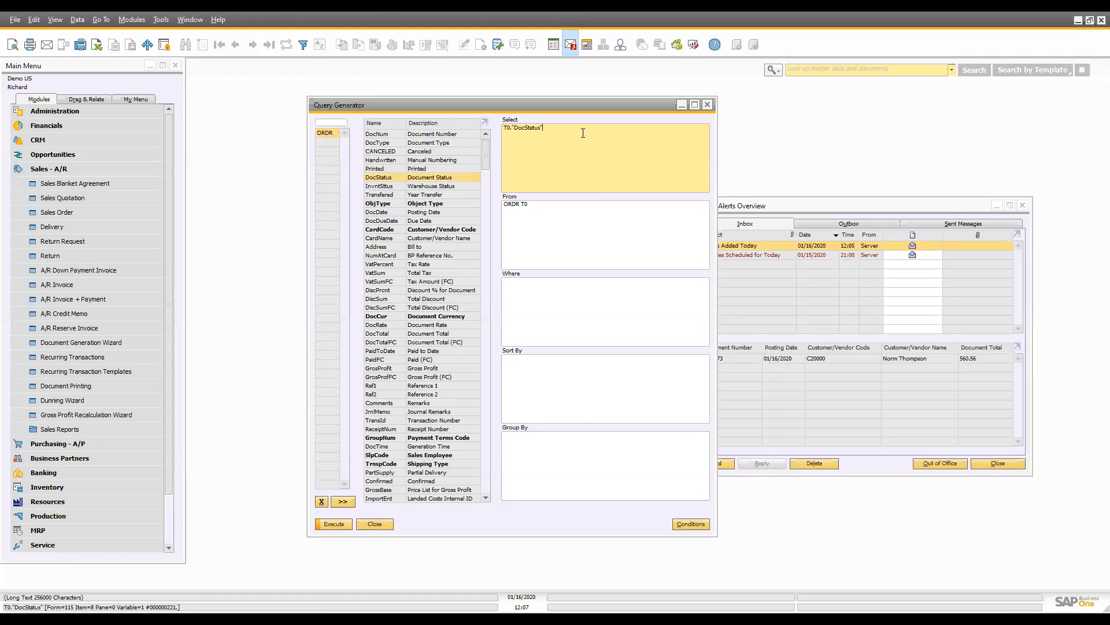
pyautogui.write('DIS')
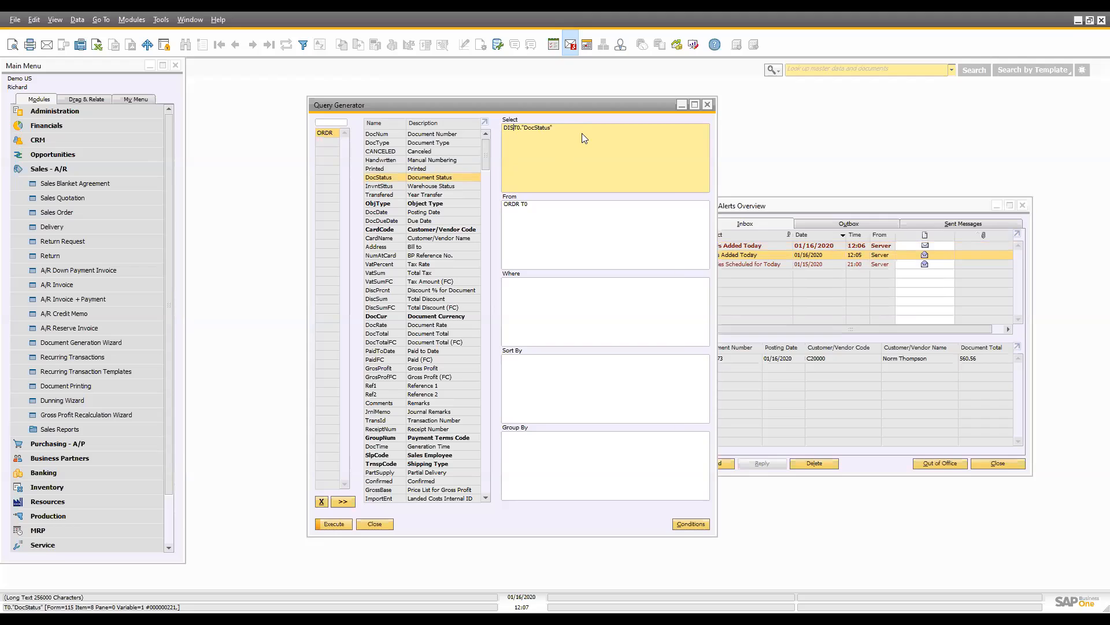
pyautogui.click(582, 133)
pyautogui.click(516, 127)
pyautogui.write('TINCT(')
pyautogui.click(327, 524)
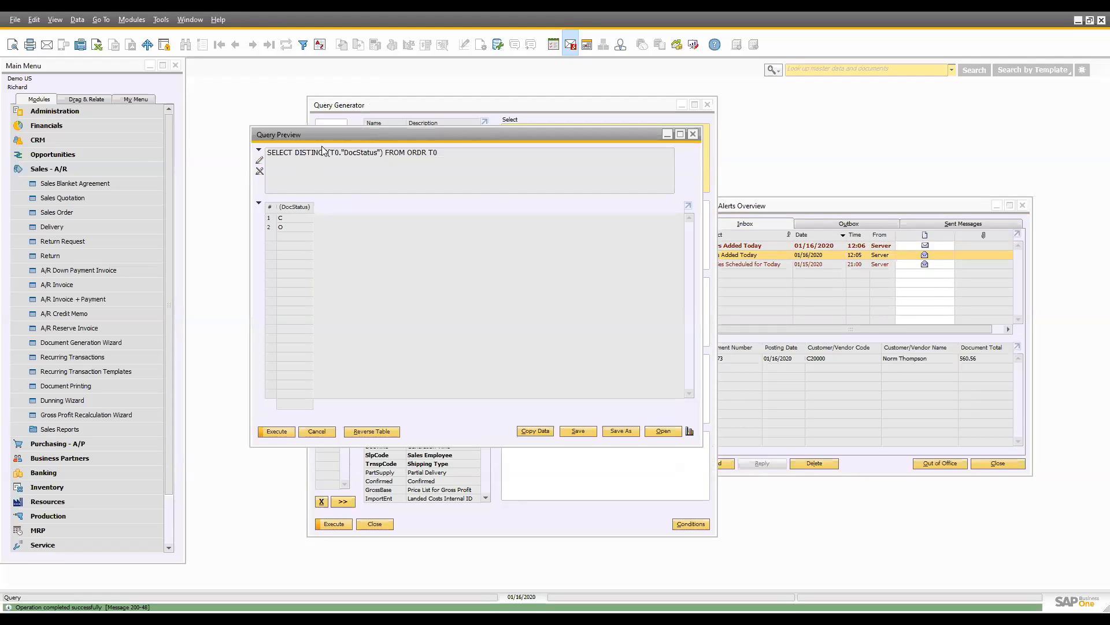
pyautogui.moveTo(327, 135); pyautogui.dragTo(298, 188)
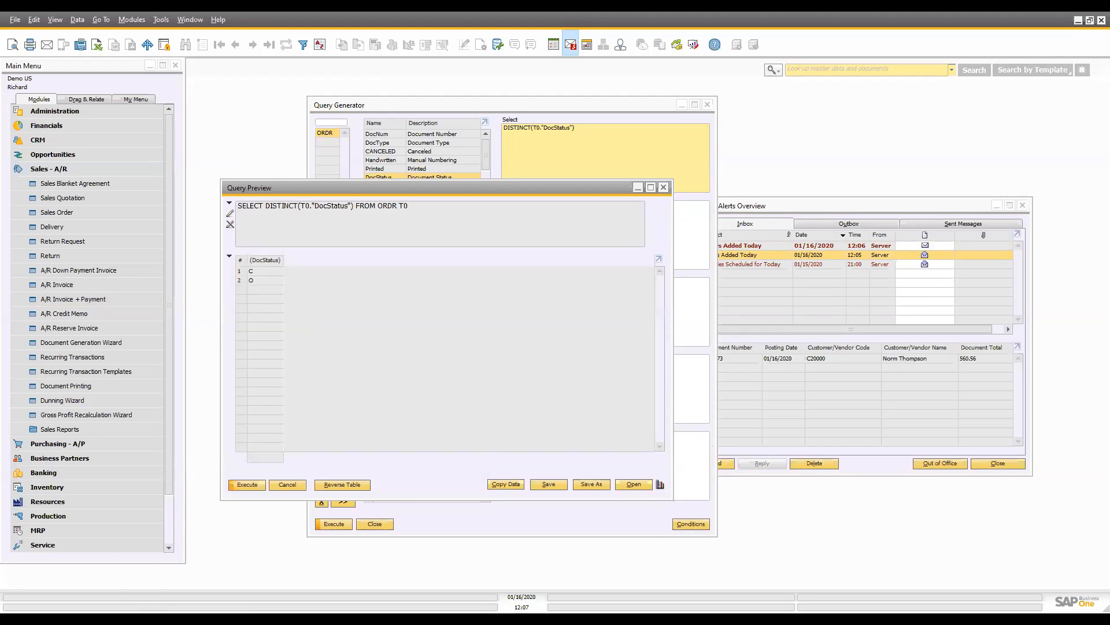
pyautogui.click(663, 187)
# Open Alerts Management and list all defined alerts with the * wildcard
pyautogui.click(132, 20)
pyautogui.moveTo(185, 40)
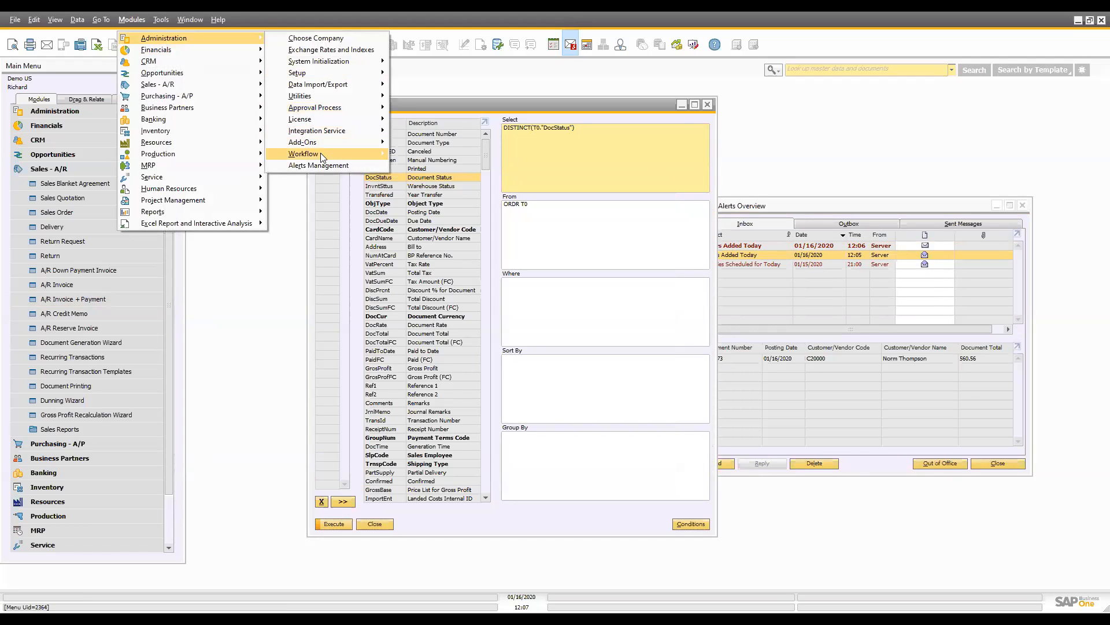
pyautogui.click(325, 164)
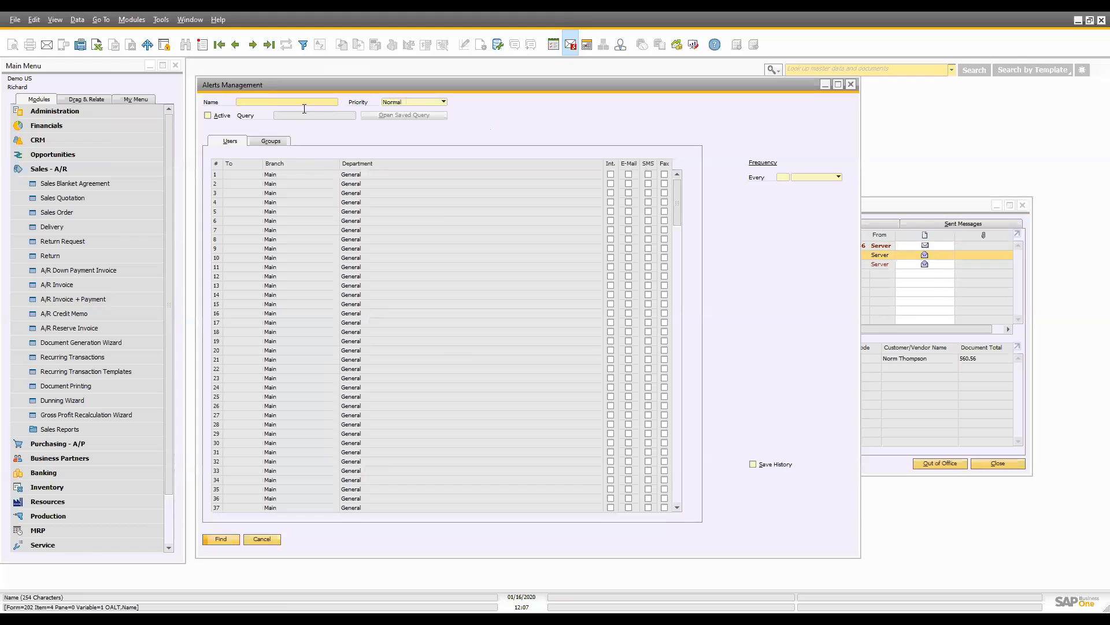
pyautogui.press('Return')
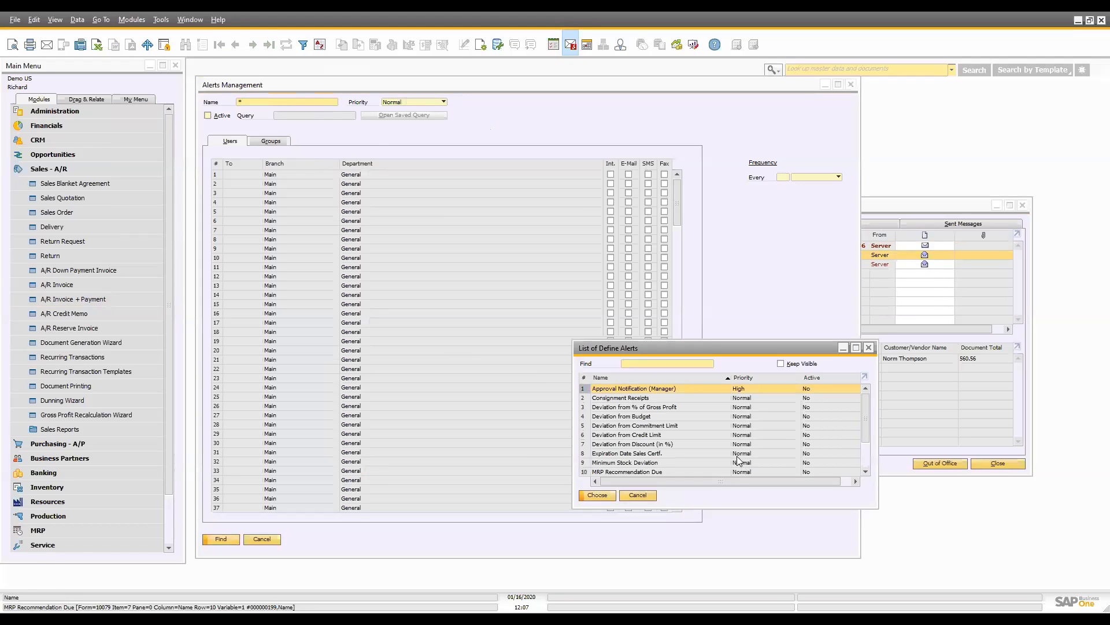
# Open the Orders Added Today alert from the list, deactivate it and save the change
pyautogui.click(735, 452)
pyautogui.doubleClick(735, 444)
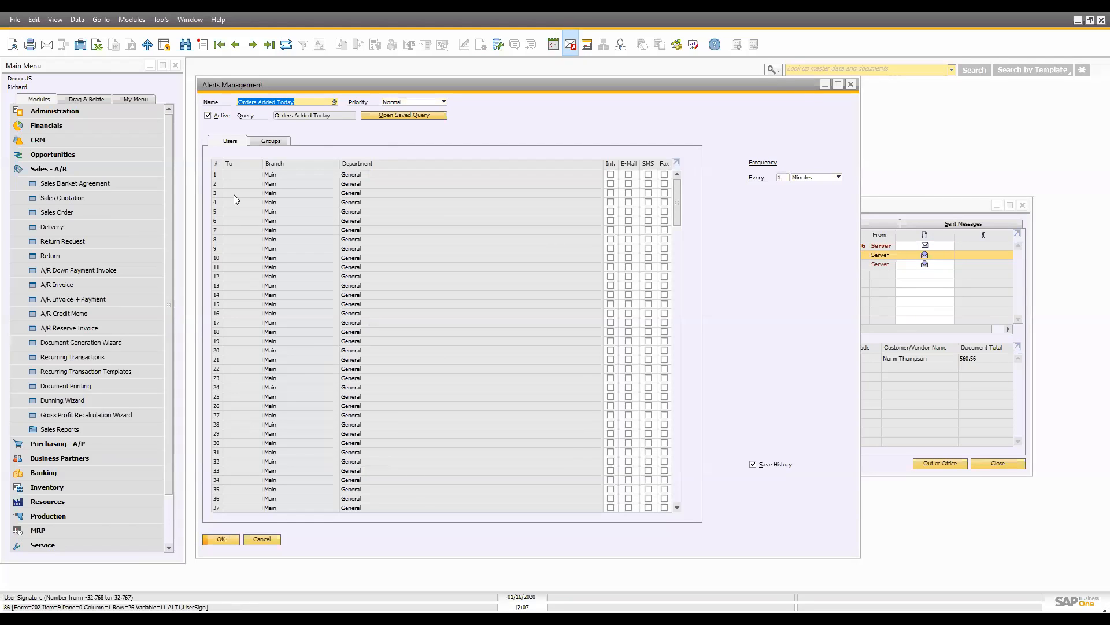
pyautogui.click(223, 116)
pyautogui.click(222, 538)
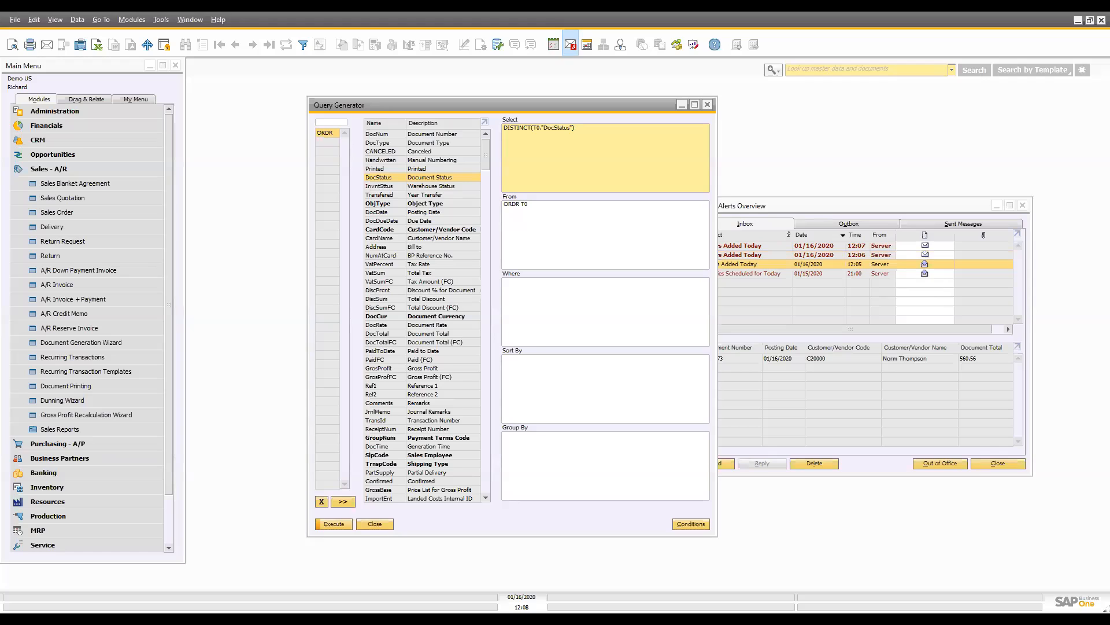
# Delete all the inbox messages from the newest Orders Added Today alert through Activities Scheduled for Today
pyautogui.click(769, 245)
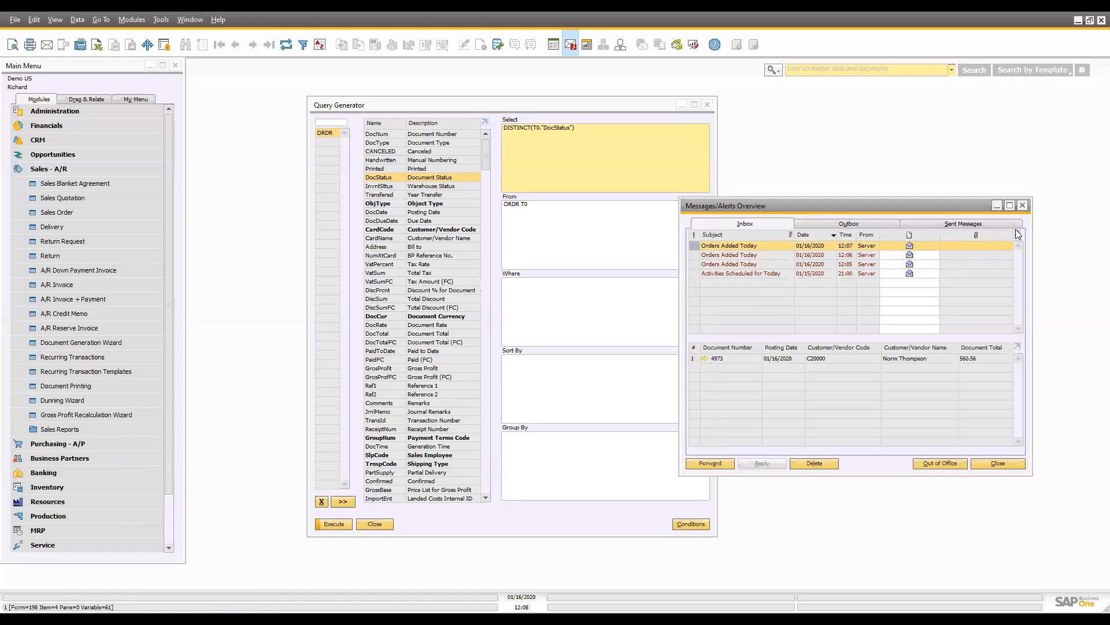
pyautogui.keyDown('shift'); pyautogui.click(745, 274); pyautogui.keyUp('shift')
pyautogui.click(814, 463)
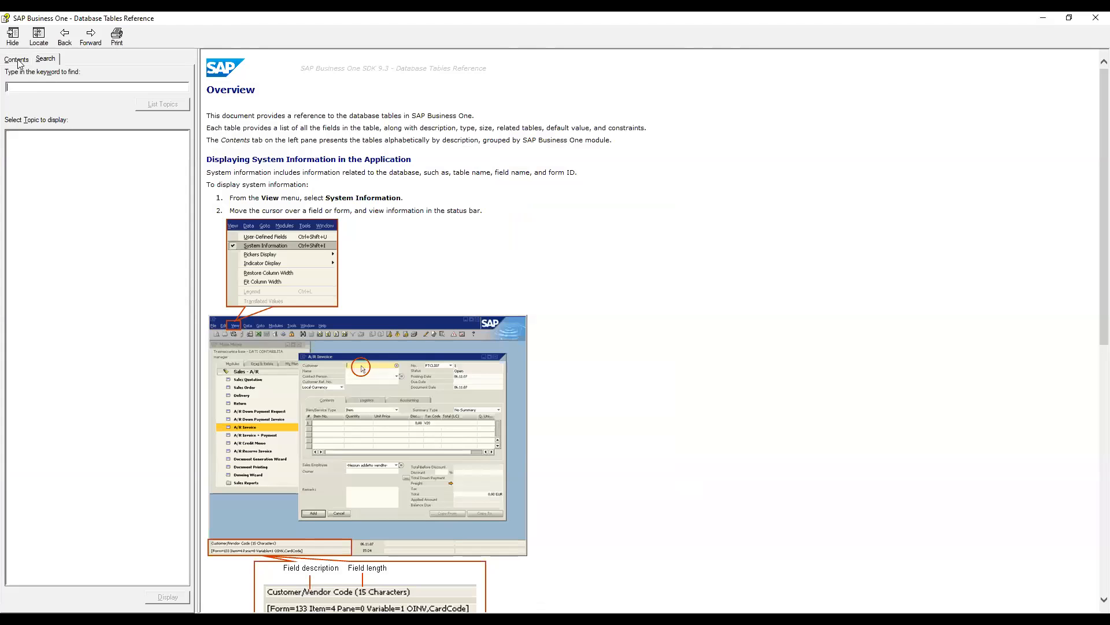
# In the Database Tables Reference, look over the contents, search for ORDR and display the Sales Order topic
pyautogui.click(18, 60)
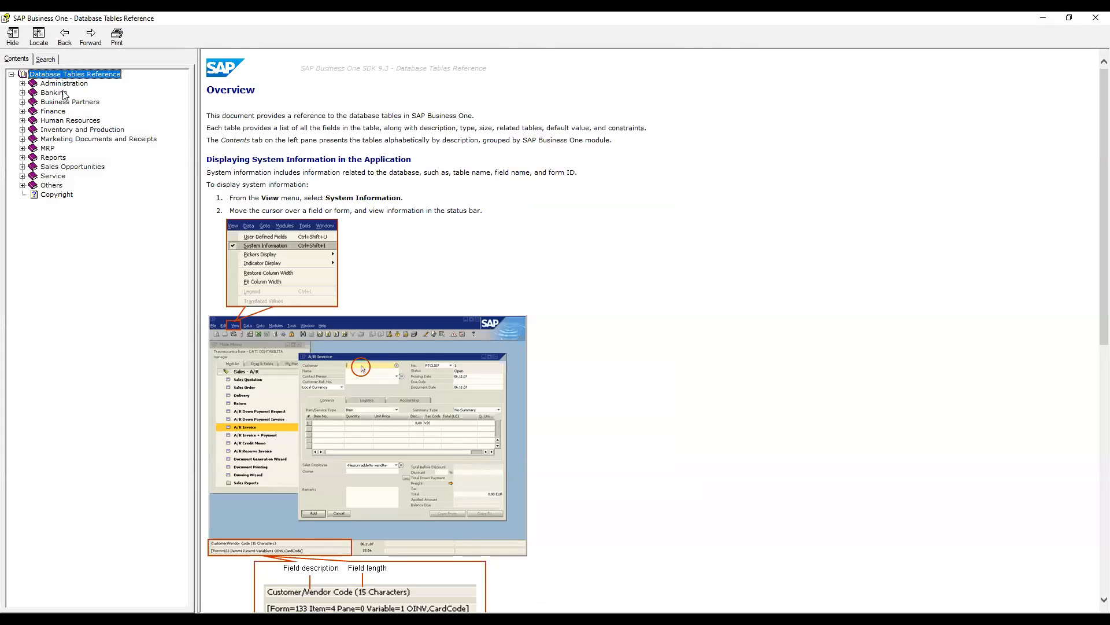
pyautogui.click(52, 83)
pyautogui.click(51, 59)
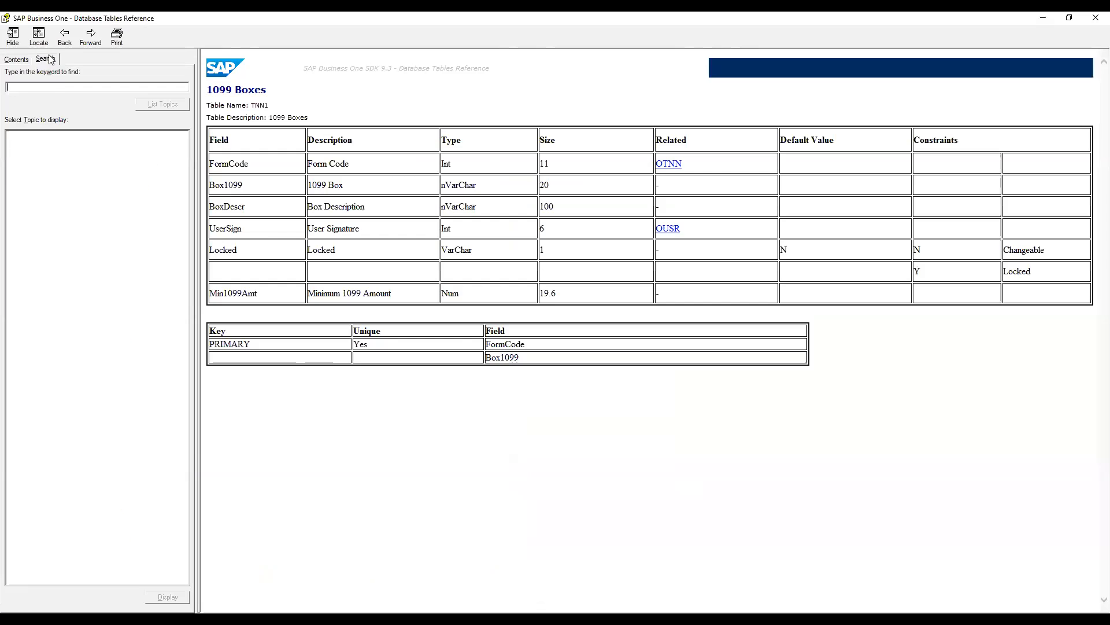
pyautogui.write('ORDR')
pyautogui.press('Return')
pyautogui.doubleClick(153, 184)
# Find the DataSource field in the Sales Order table reference and highlight its constraint codes and descriptions
pyautogui.scroll(-15, 305, 237)
pyautogui.scroll(-16, 304, 237)
pyautogui.moveTo(1103, 196); pyautogui.dragTo(1094, 166)
pyautogui.scroll(6, 1094, 162)
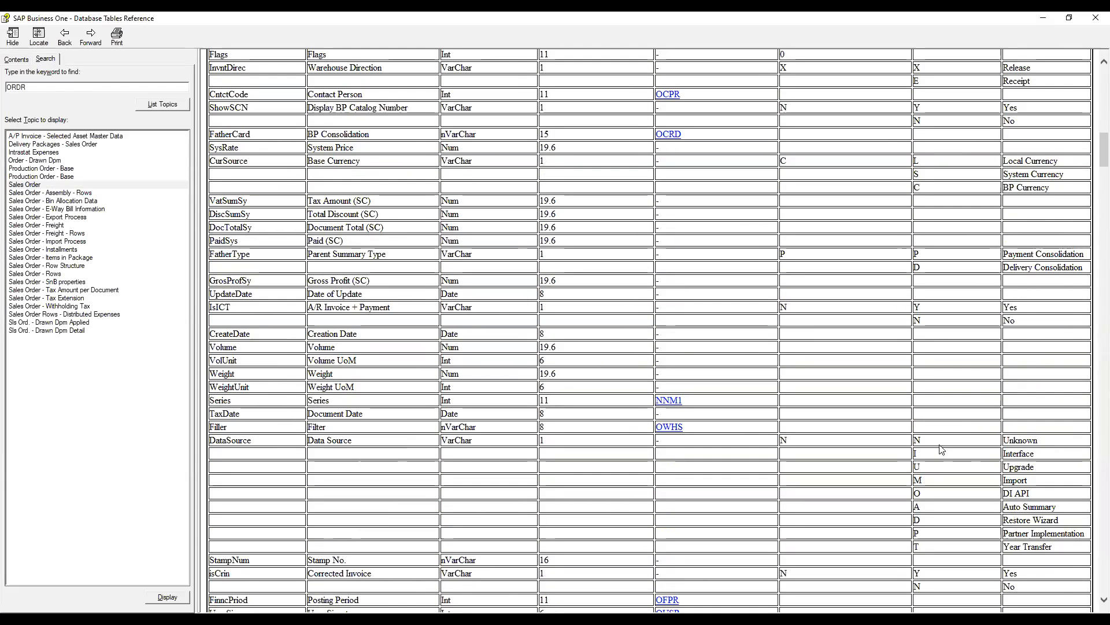
pyautogui.moveTo(918, 439); pyautogui.dragTo(1052, 546)
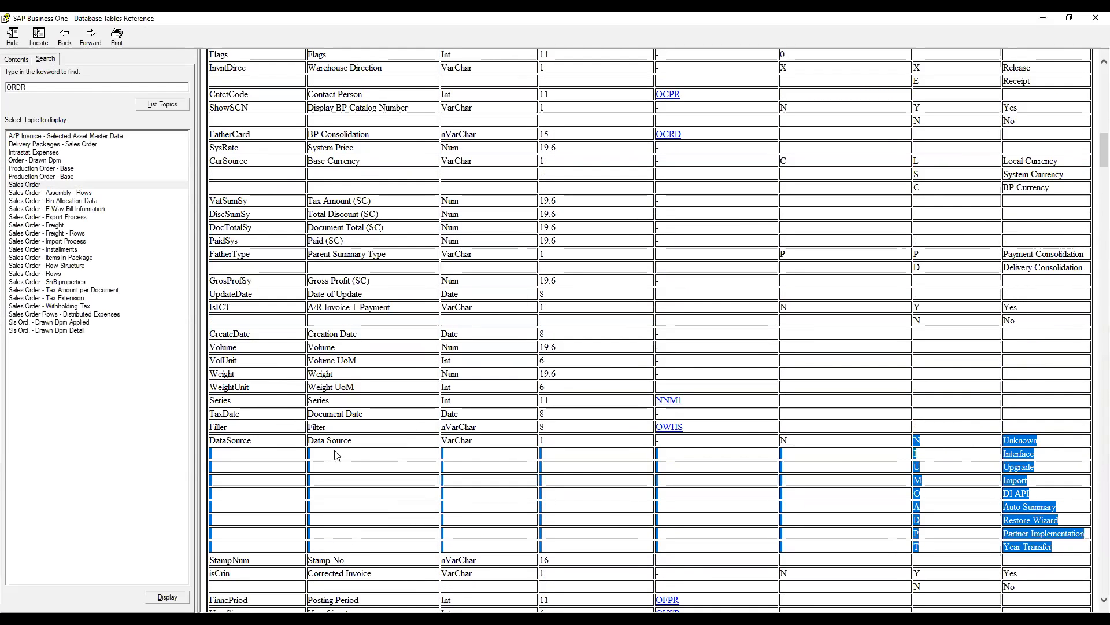
# Examine the DocStatus and InvntSttus constraint values in the Sales Order table reference, and return to the presentation slides
pyautogui.scroll(6, 995, 435)
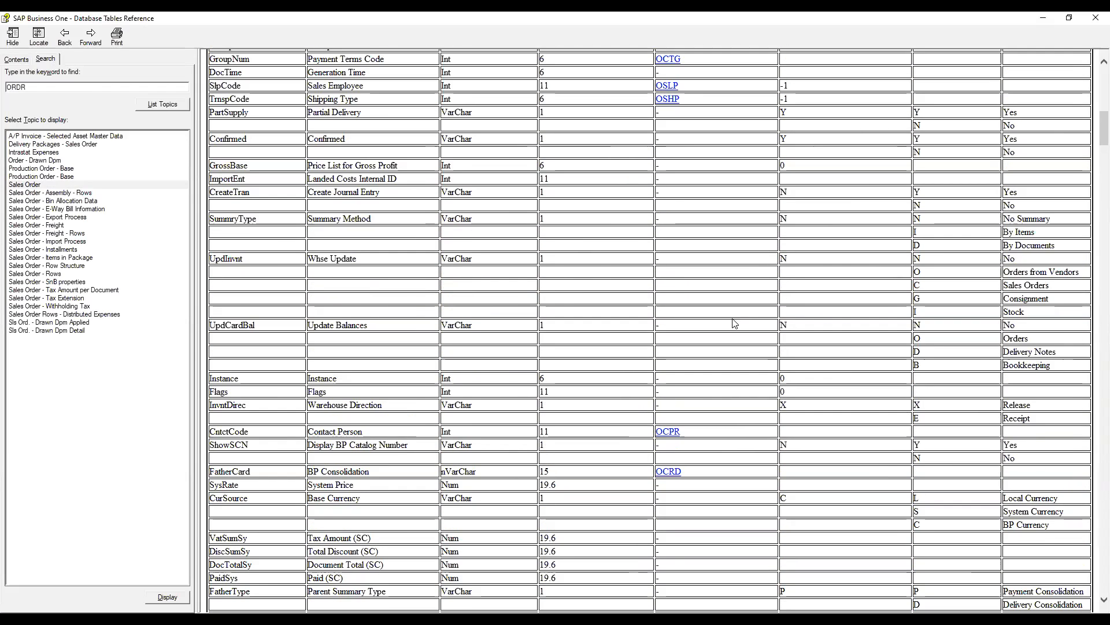
pyautogui.scroll(10, 680, 198)
pyautogui.moveTo(1023, 211); pyautogui.dragTo(1001, 213)
pyautogui.moveTo(1035, 229); pyautogui.dragTo(928, 249)
pyautogui.click(971, 242)
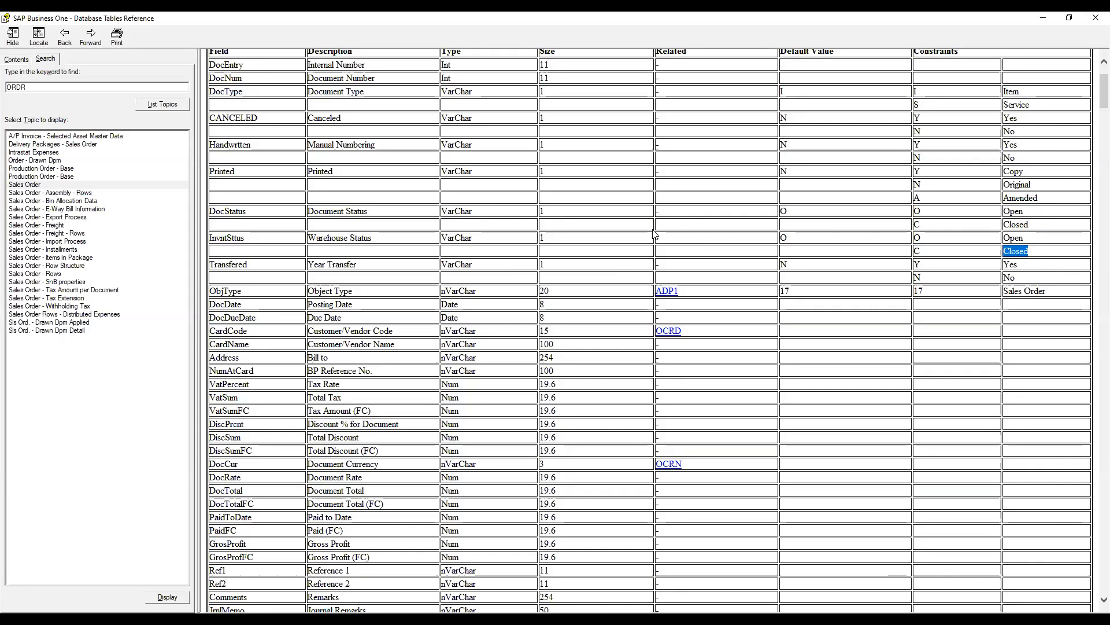
pyautogui.scroll(2, 746, 148)
pyautogui.click(837, 190)
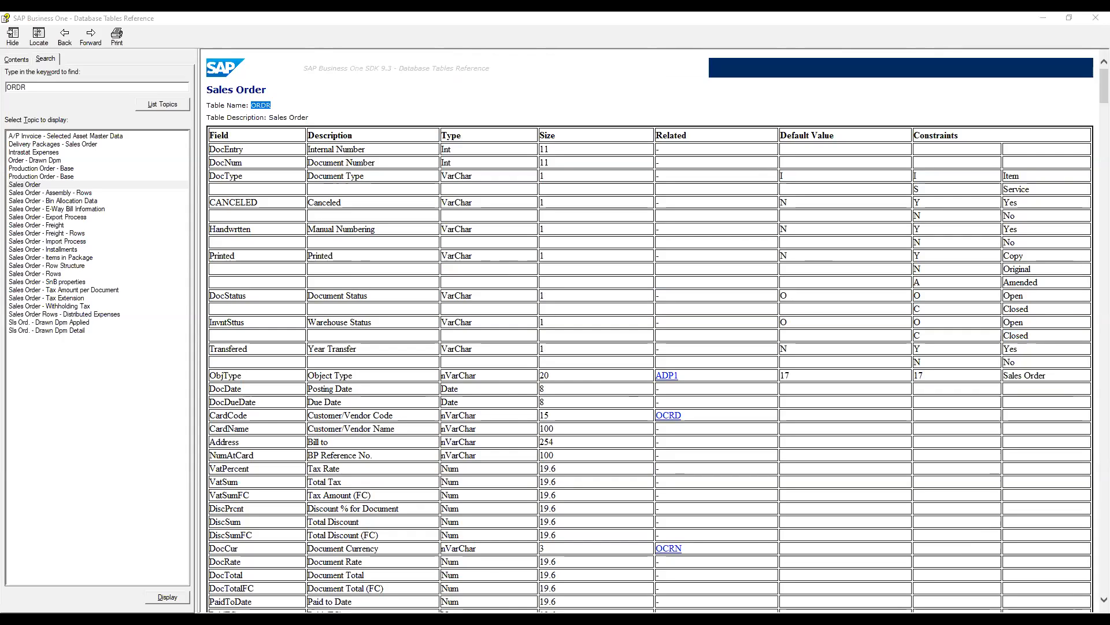
pyautogui.hotkey('alt', 'Tab')
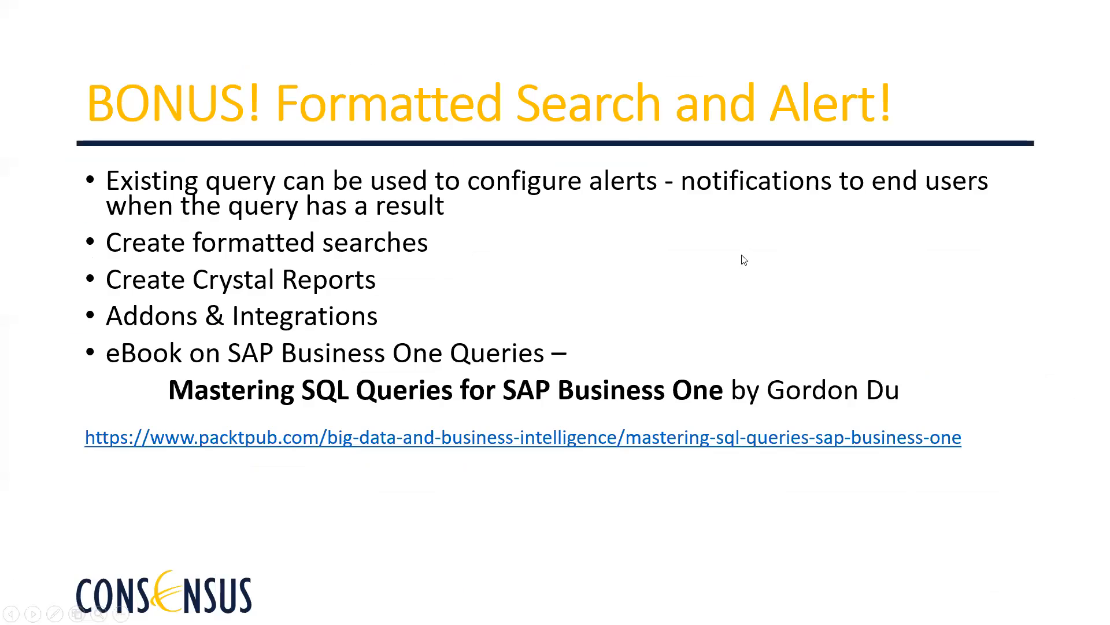